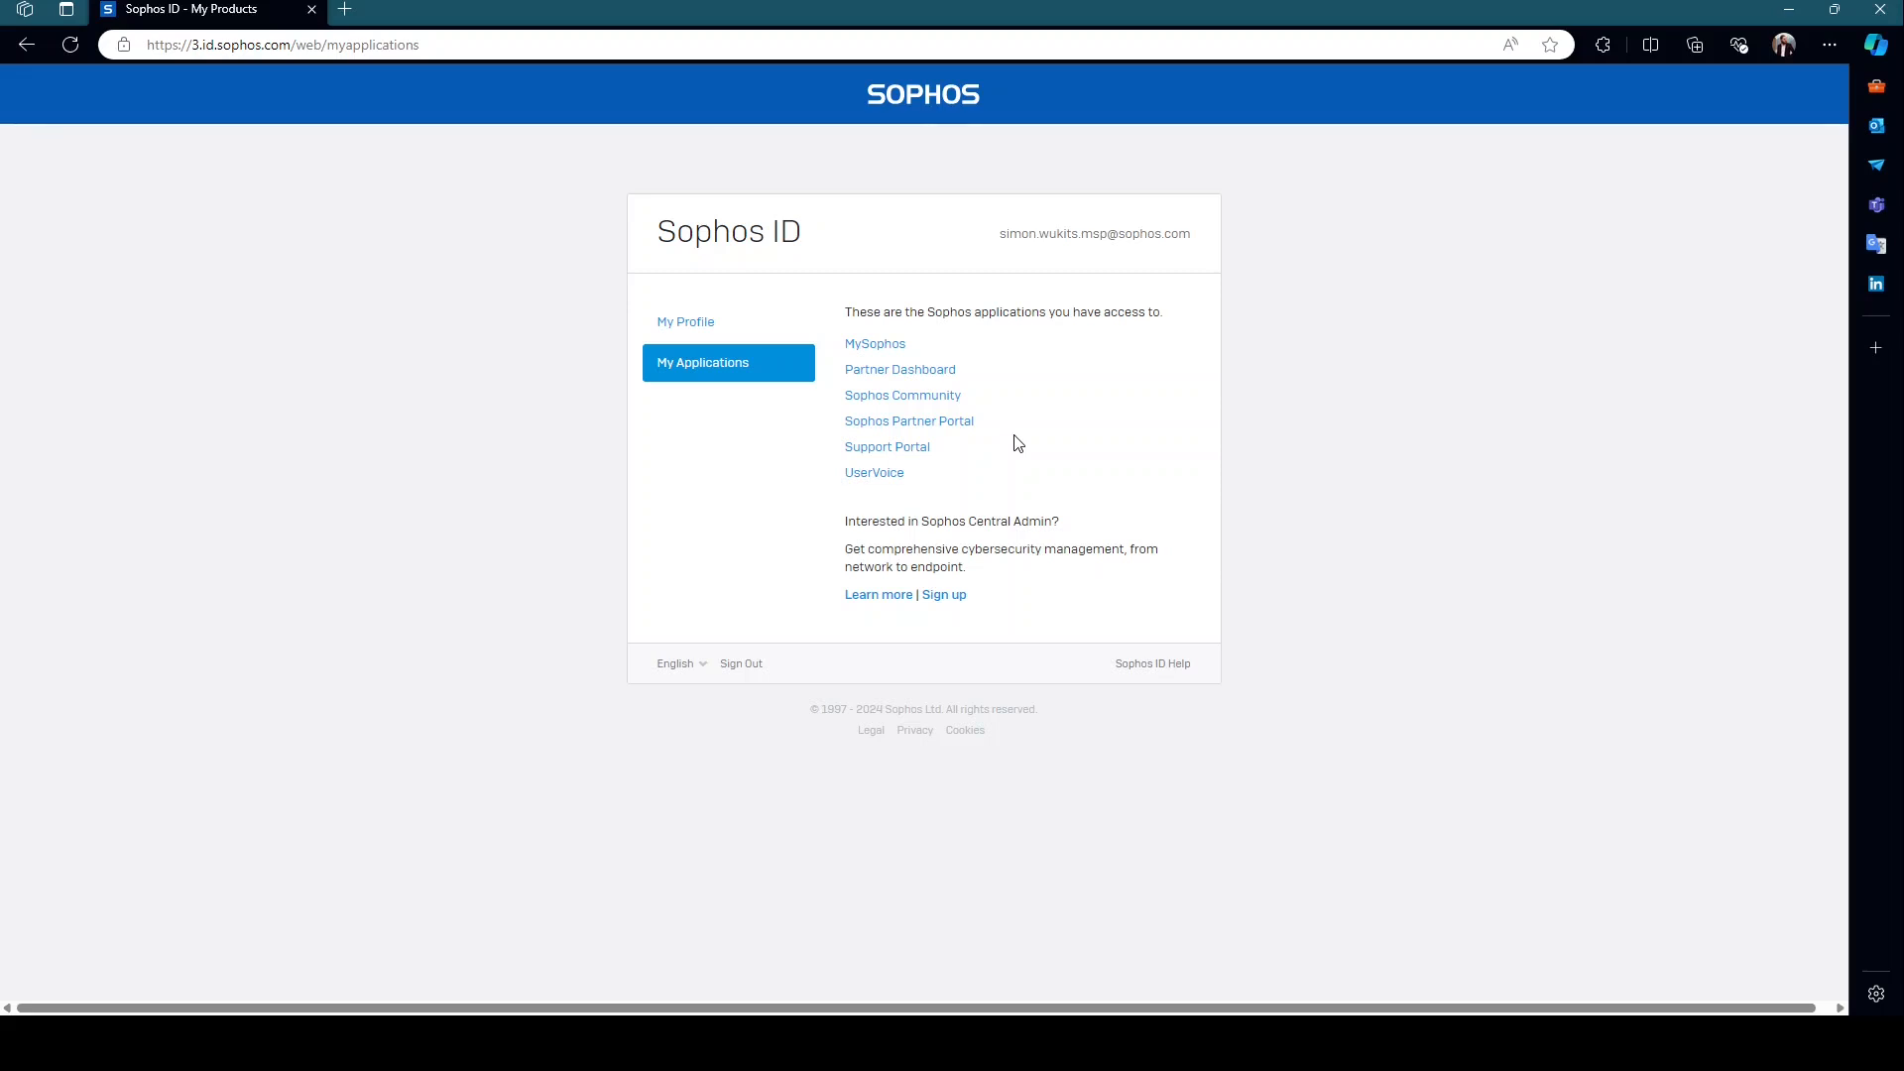
Open Manage Users in the Sophos Partner Portal and review the list of current users
left_click(954, 433)
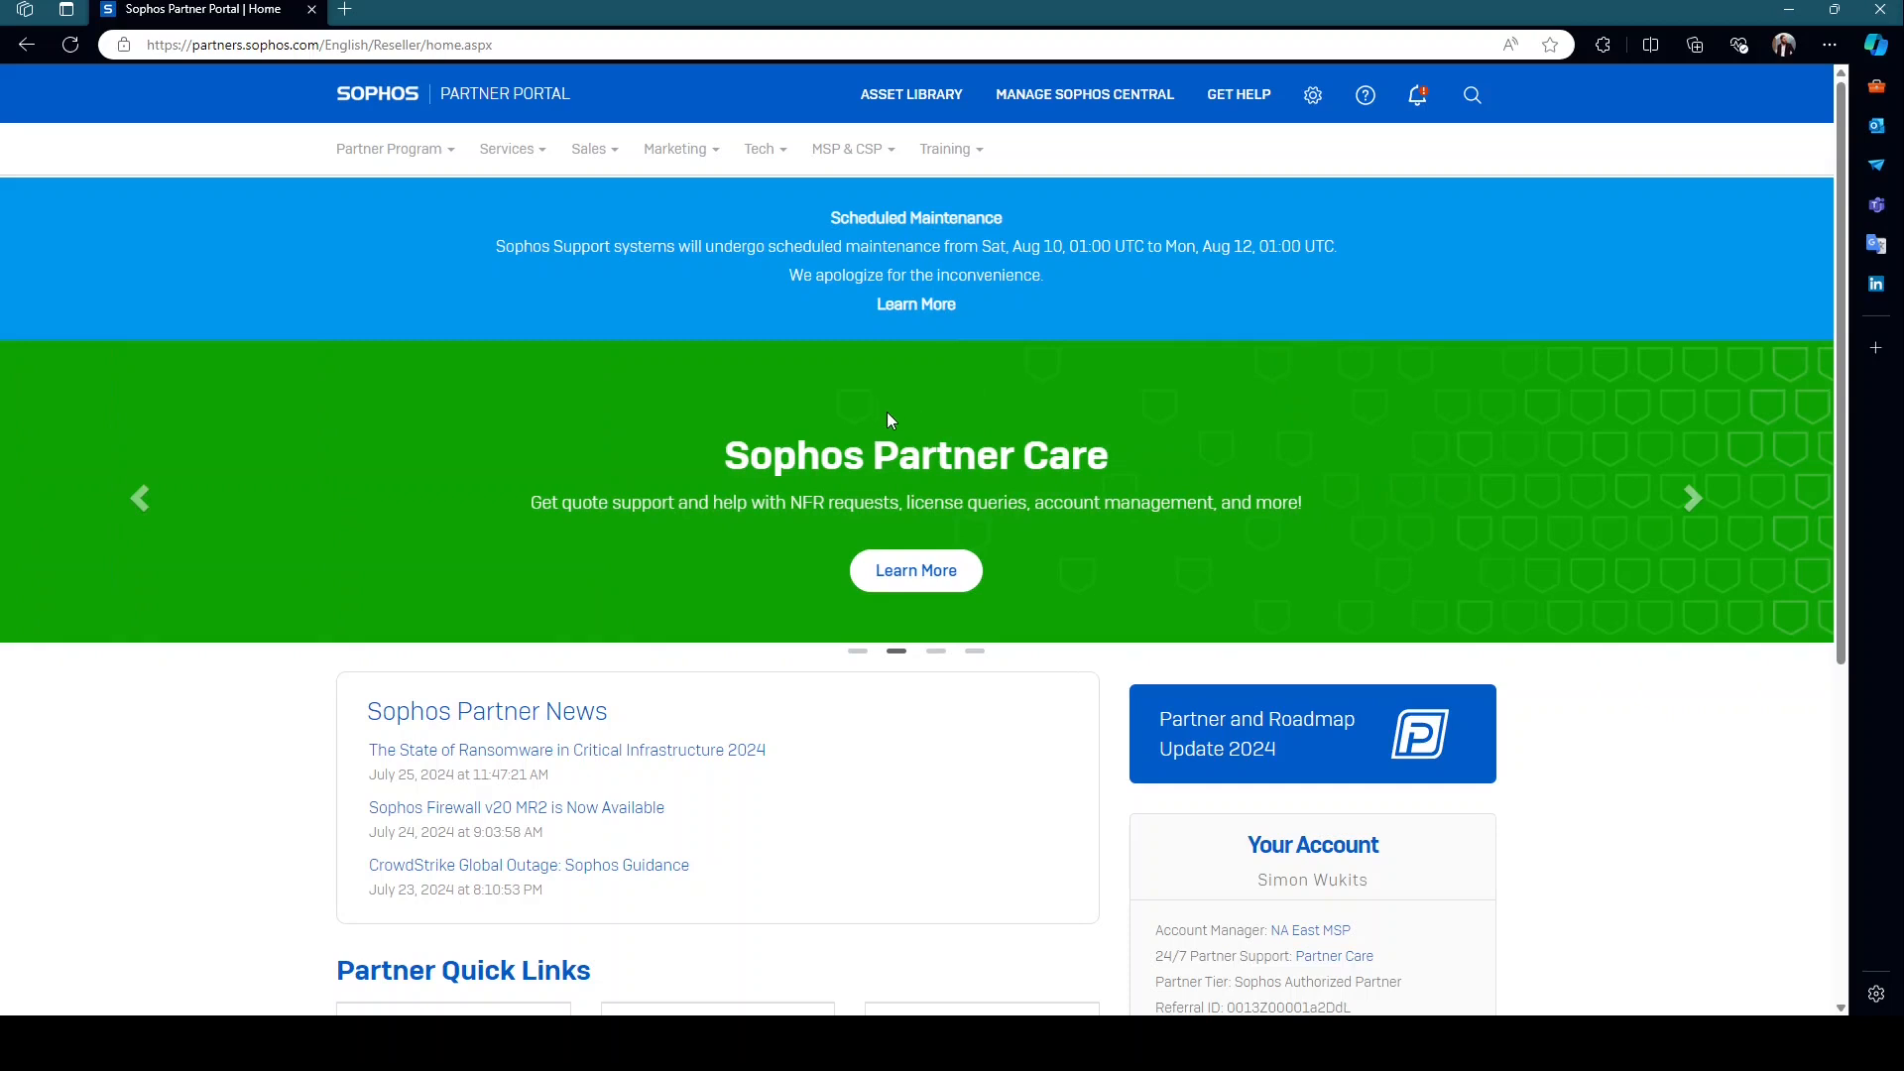
left_click(1313, 99)
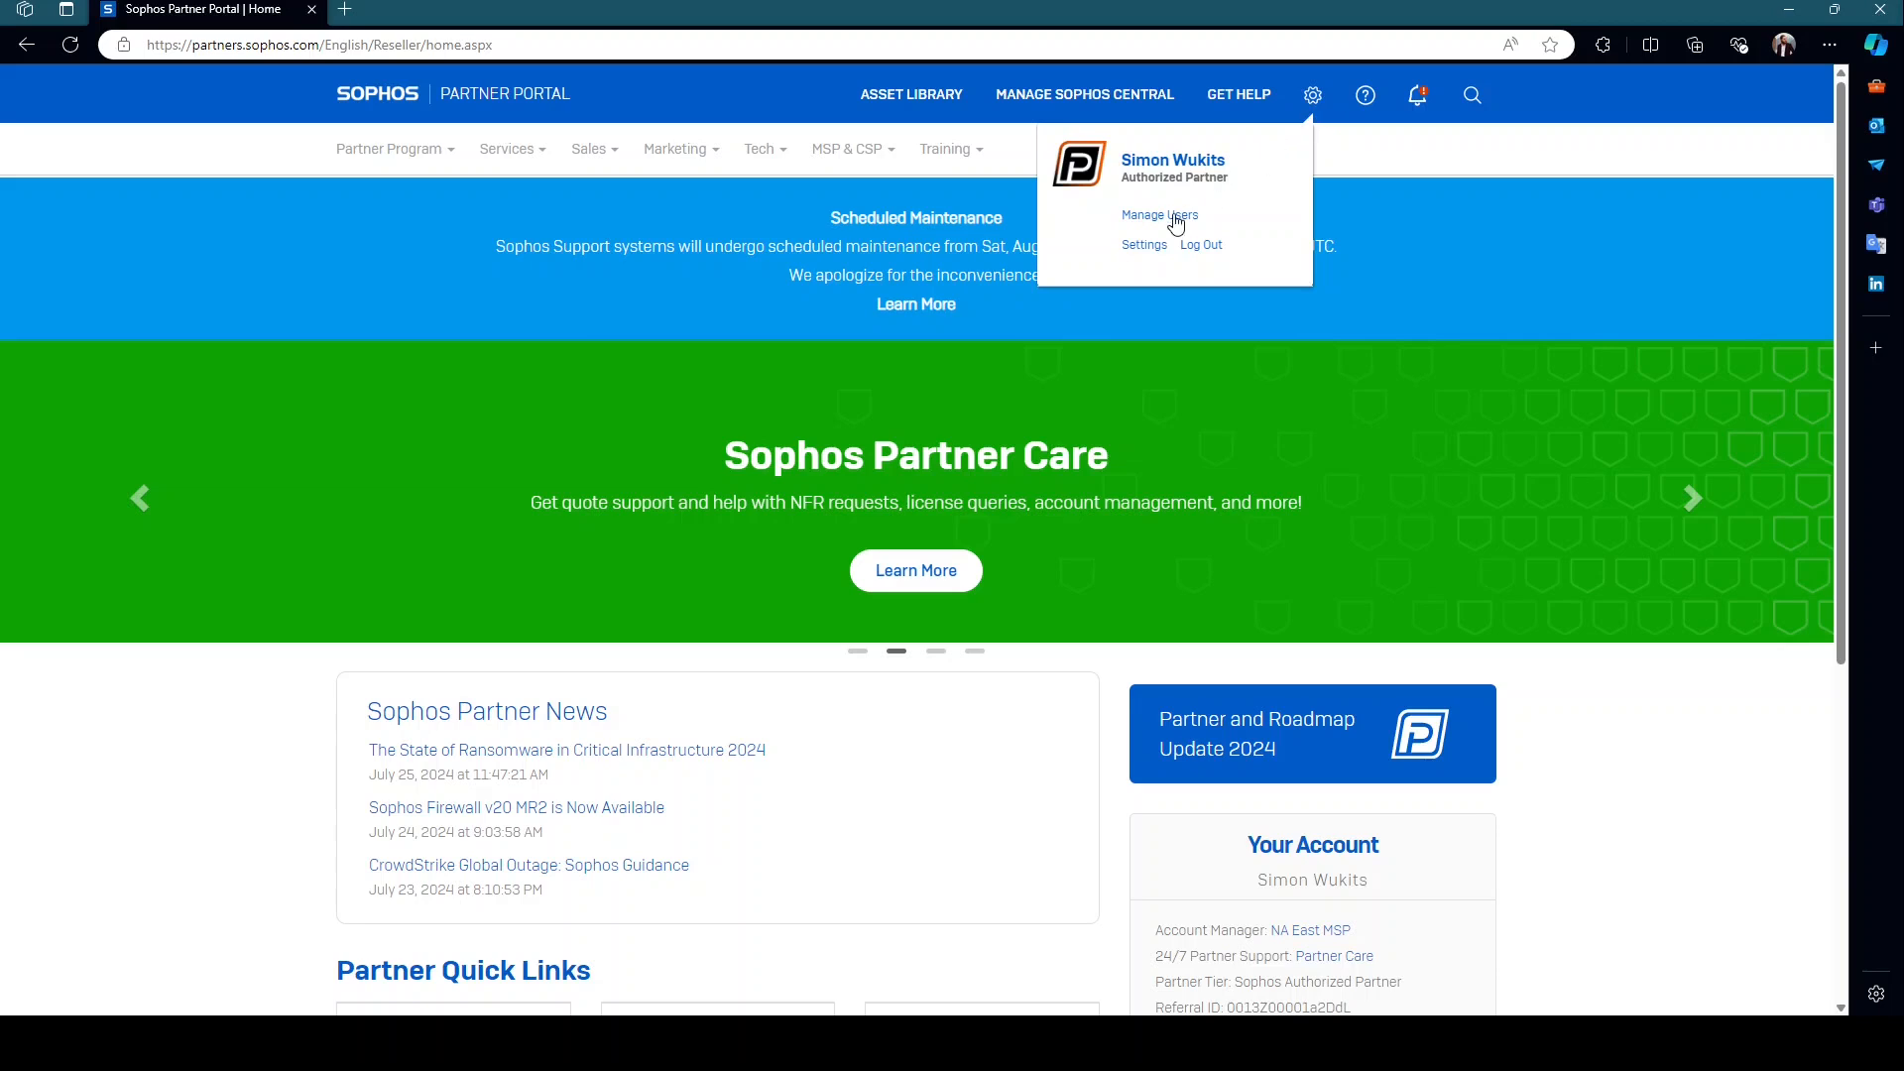
left_click(1177, 218)
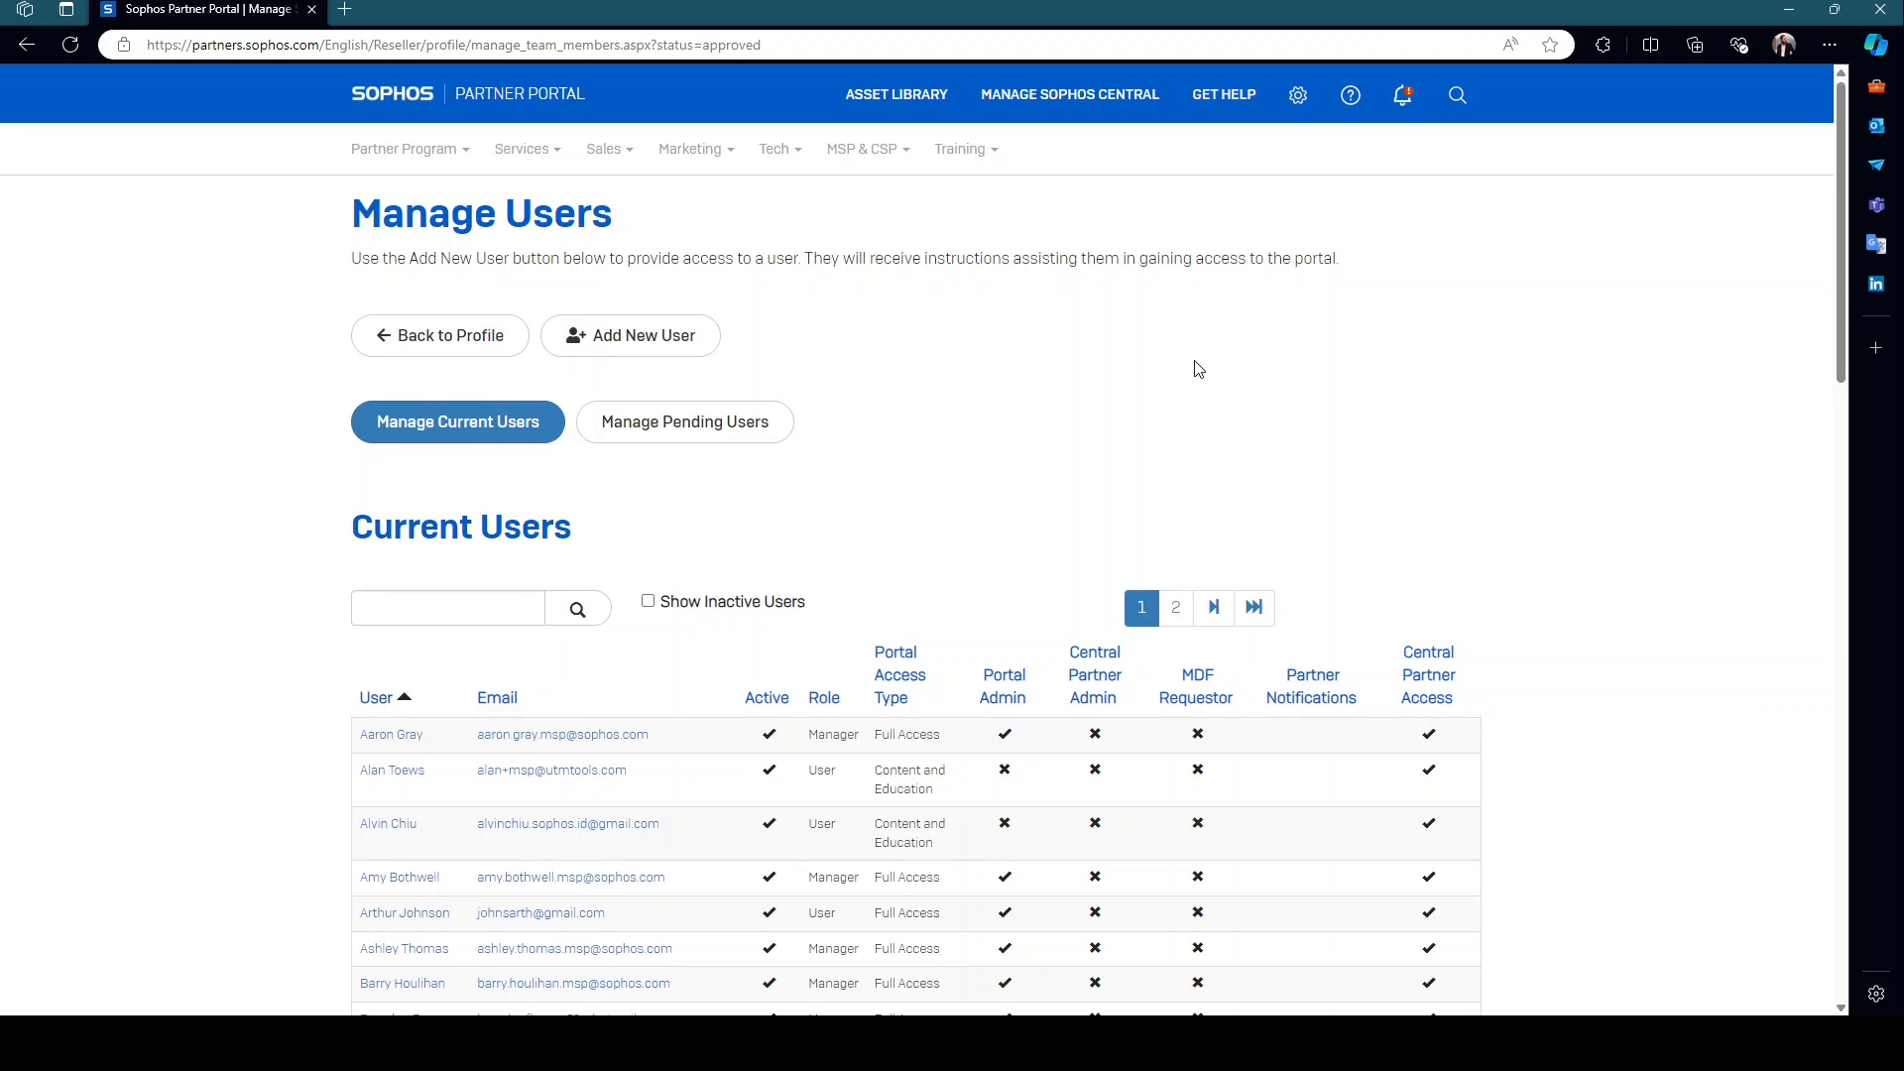
scroll(1194, 365, "down", 1)
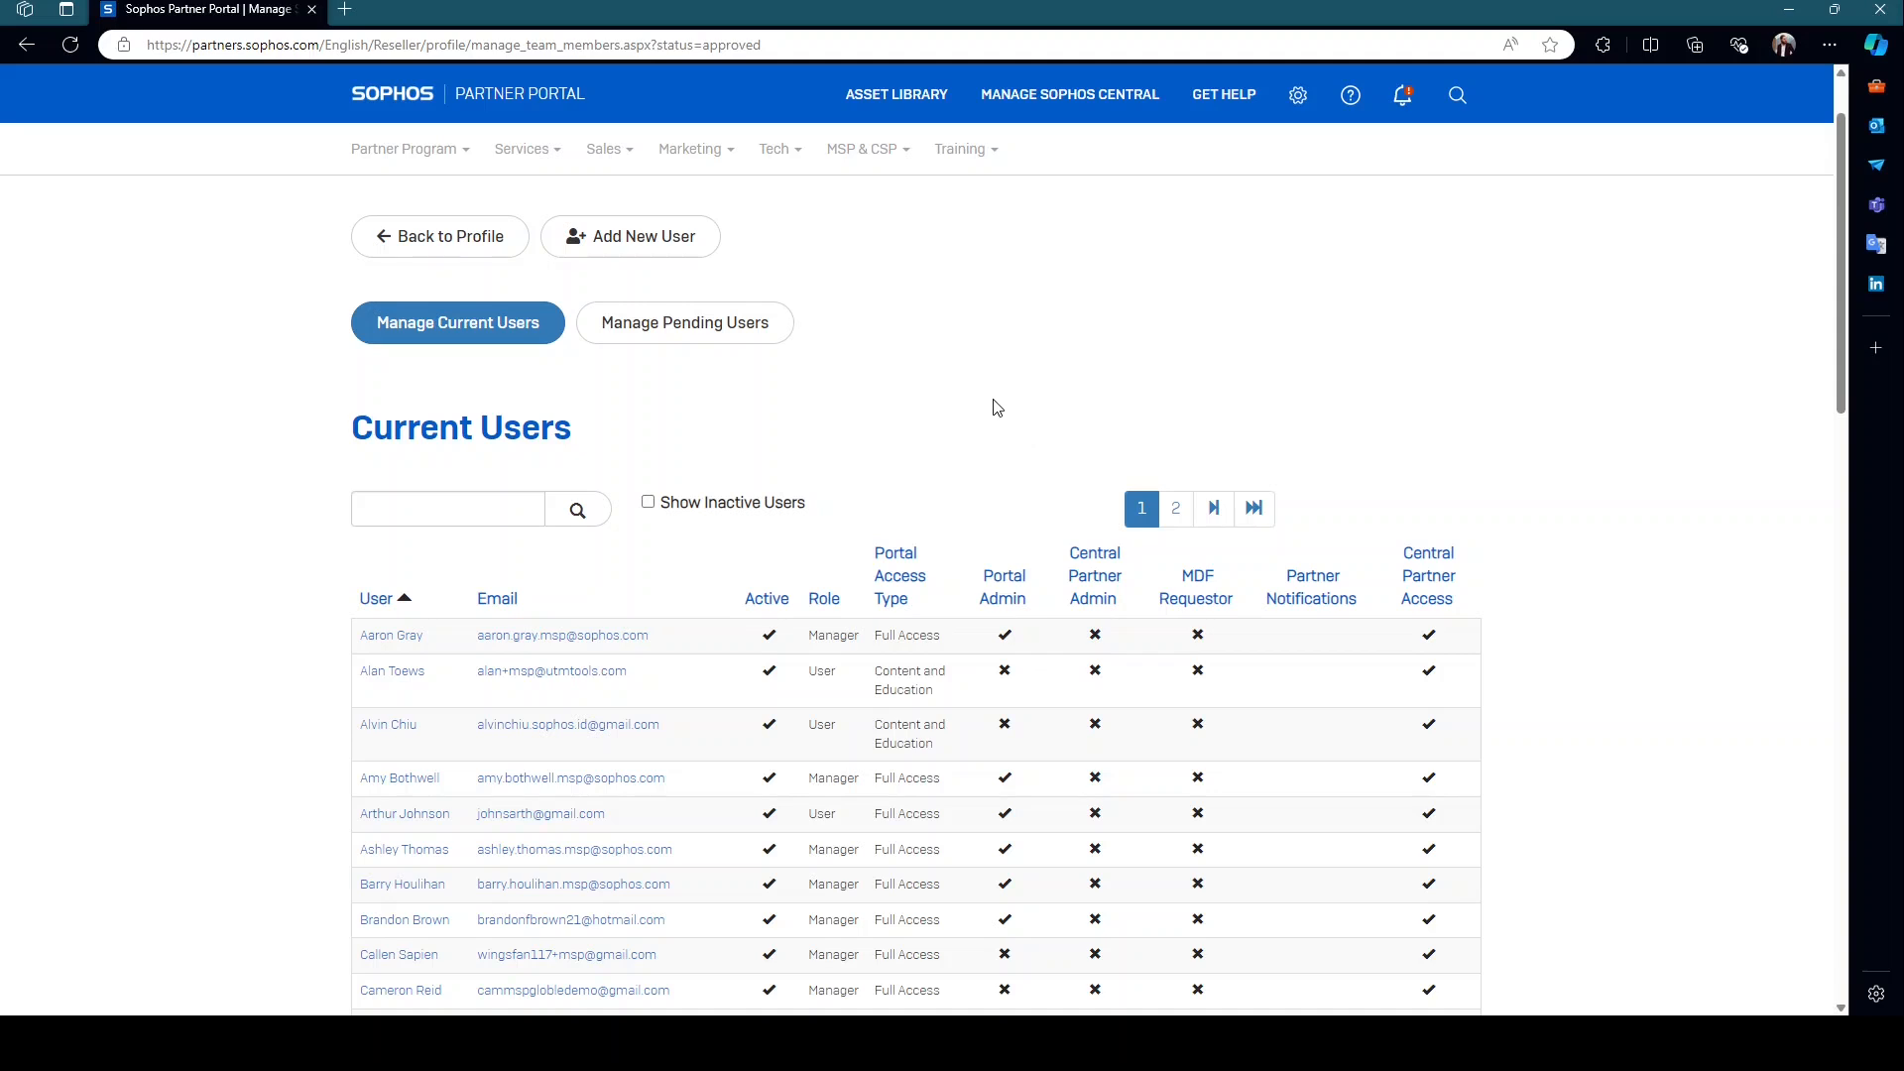
scroll(995, 458, "up", 1)
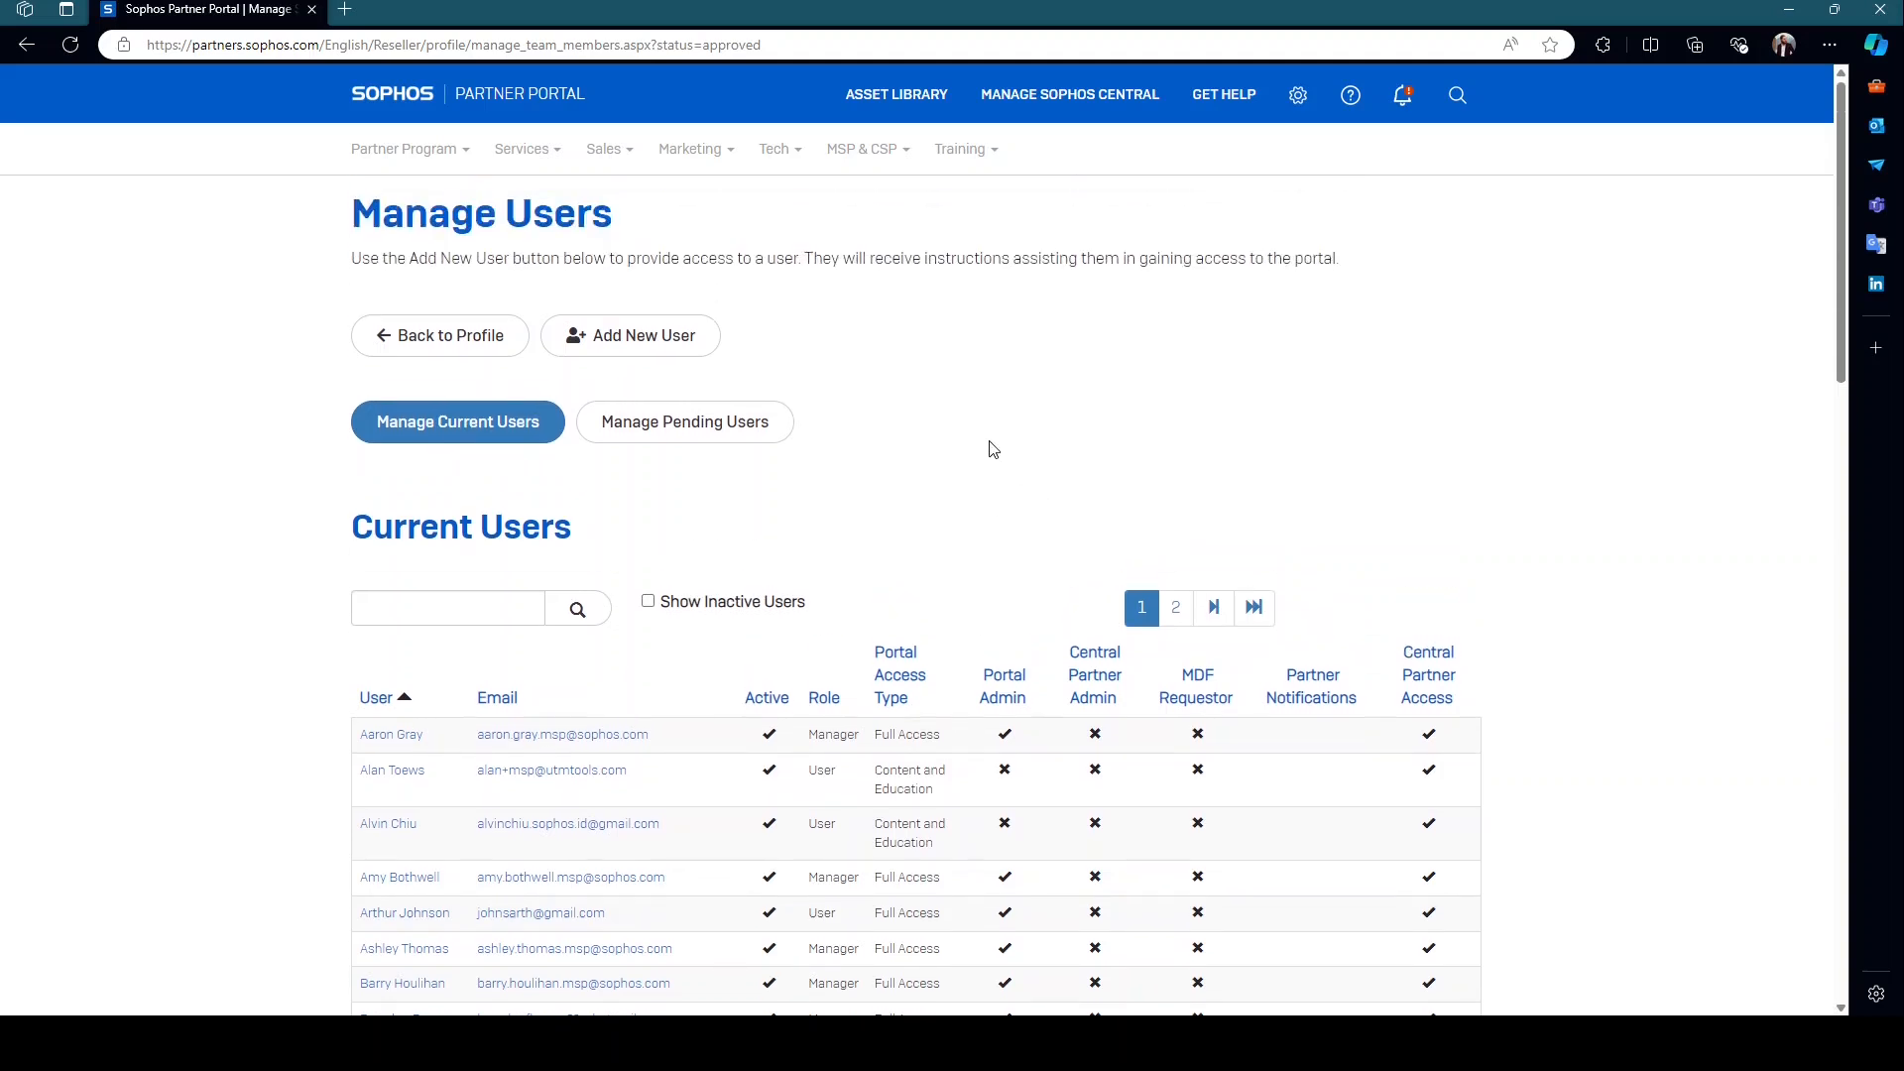
Review the Add New User form down to User Access and Roles, including the Portal Access Type options, and cancel it
left_click(573, 328)
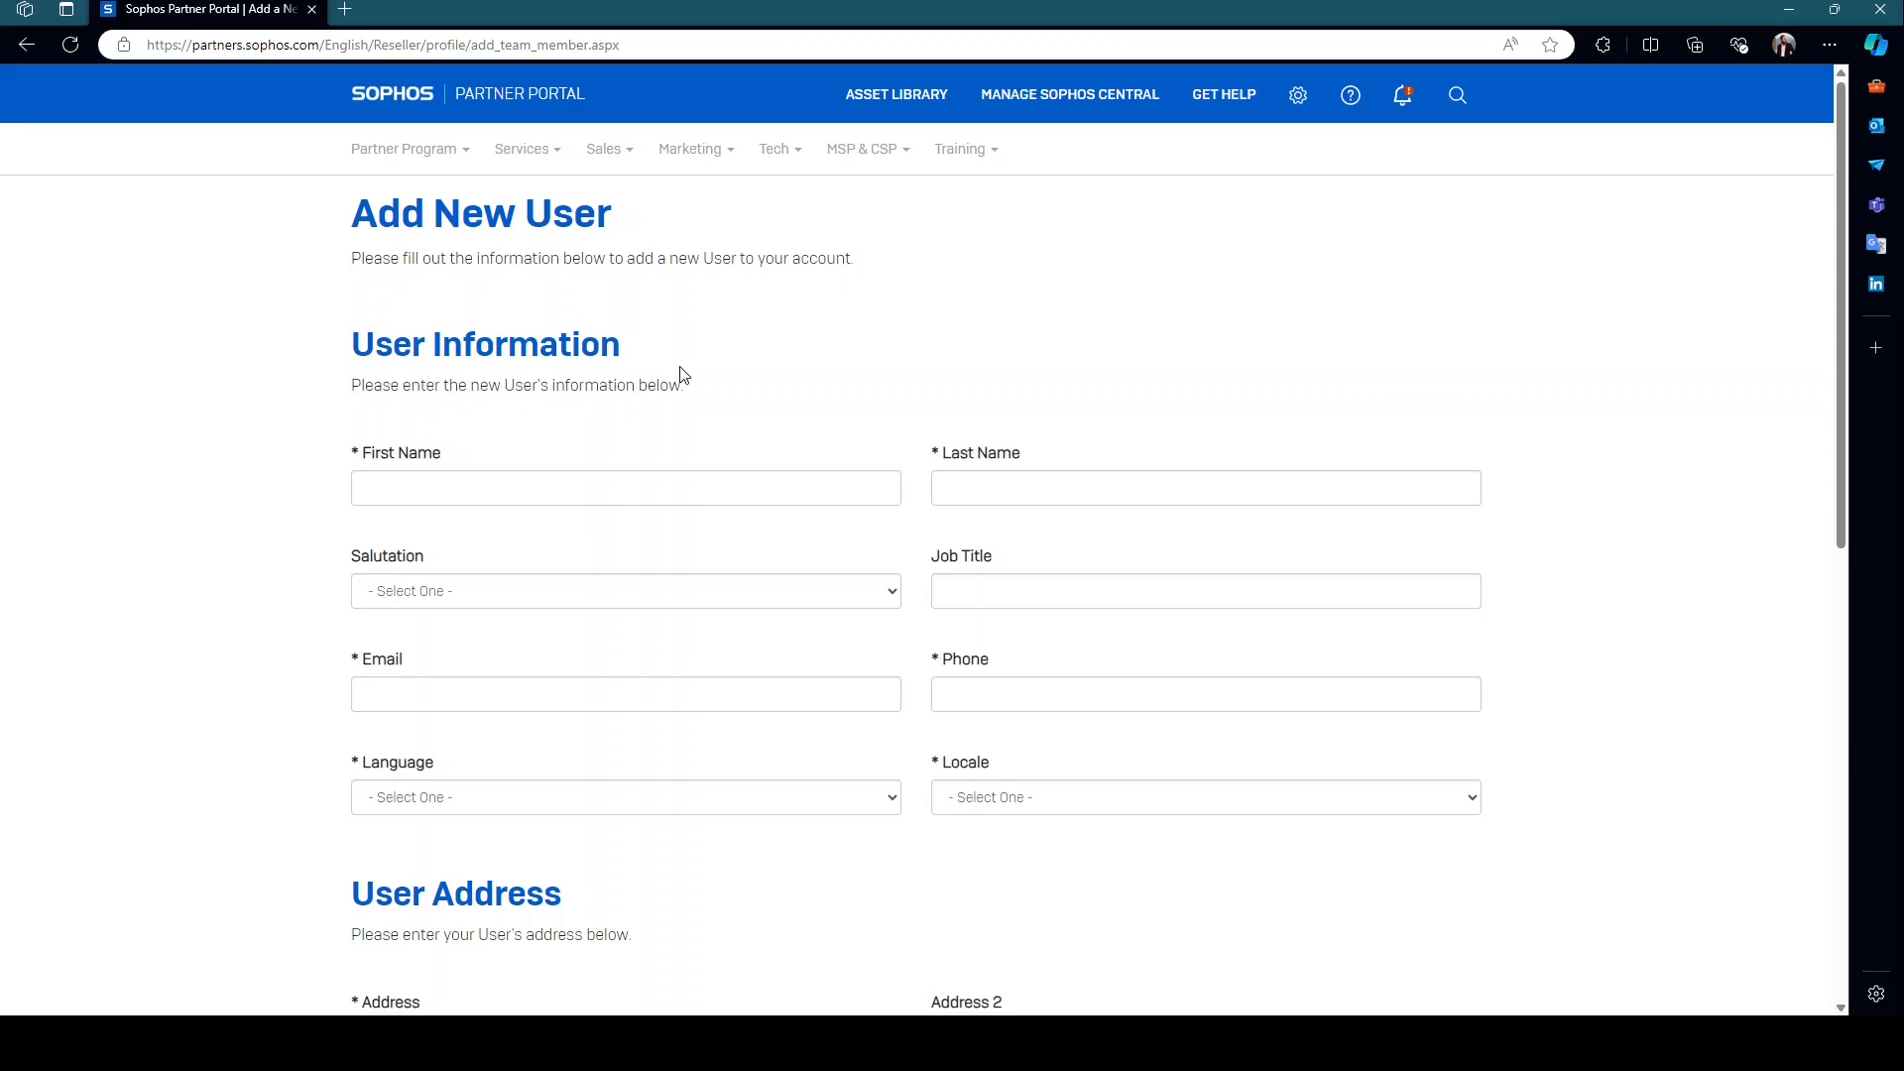
scroll(679, 764, "down", 1)
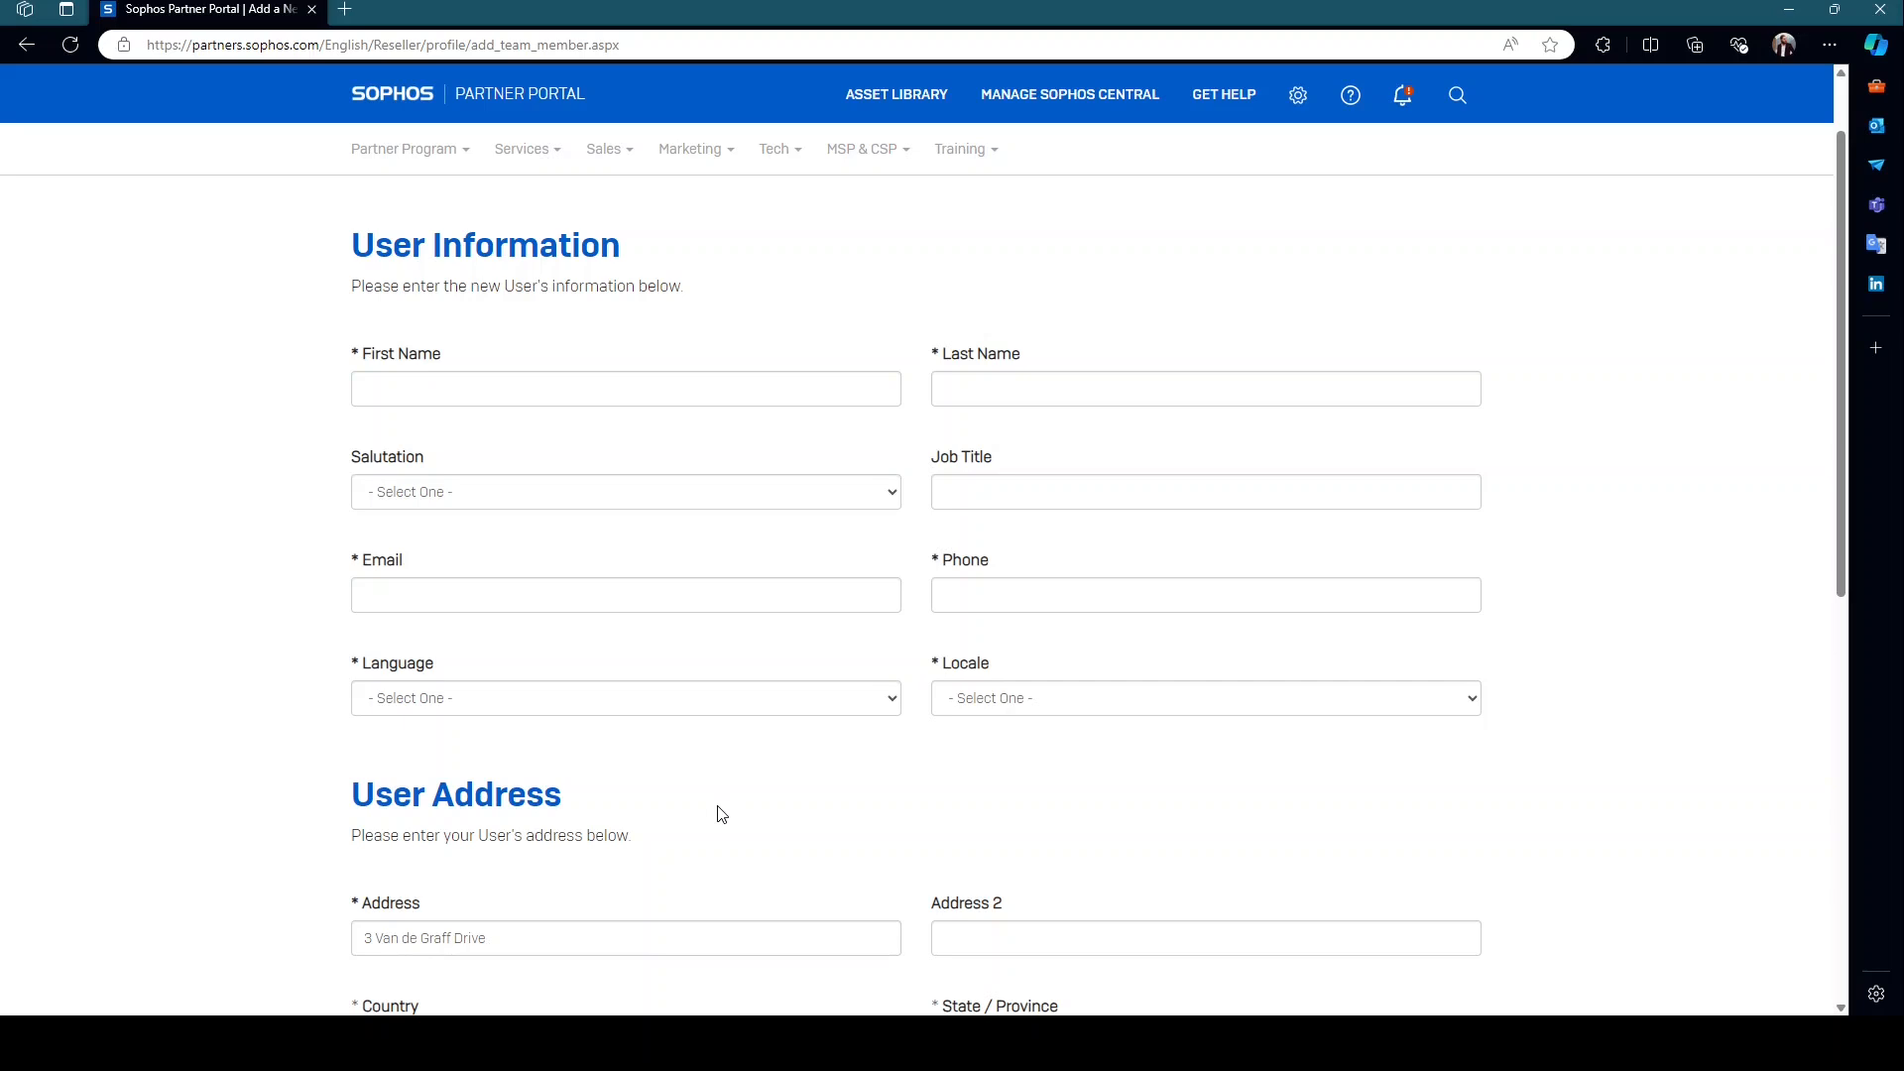
scroll(714, 704, "down", 4)
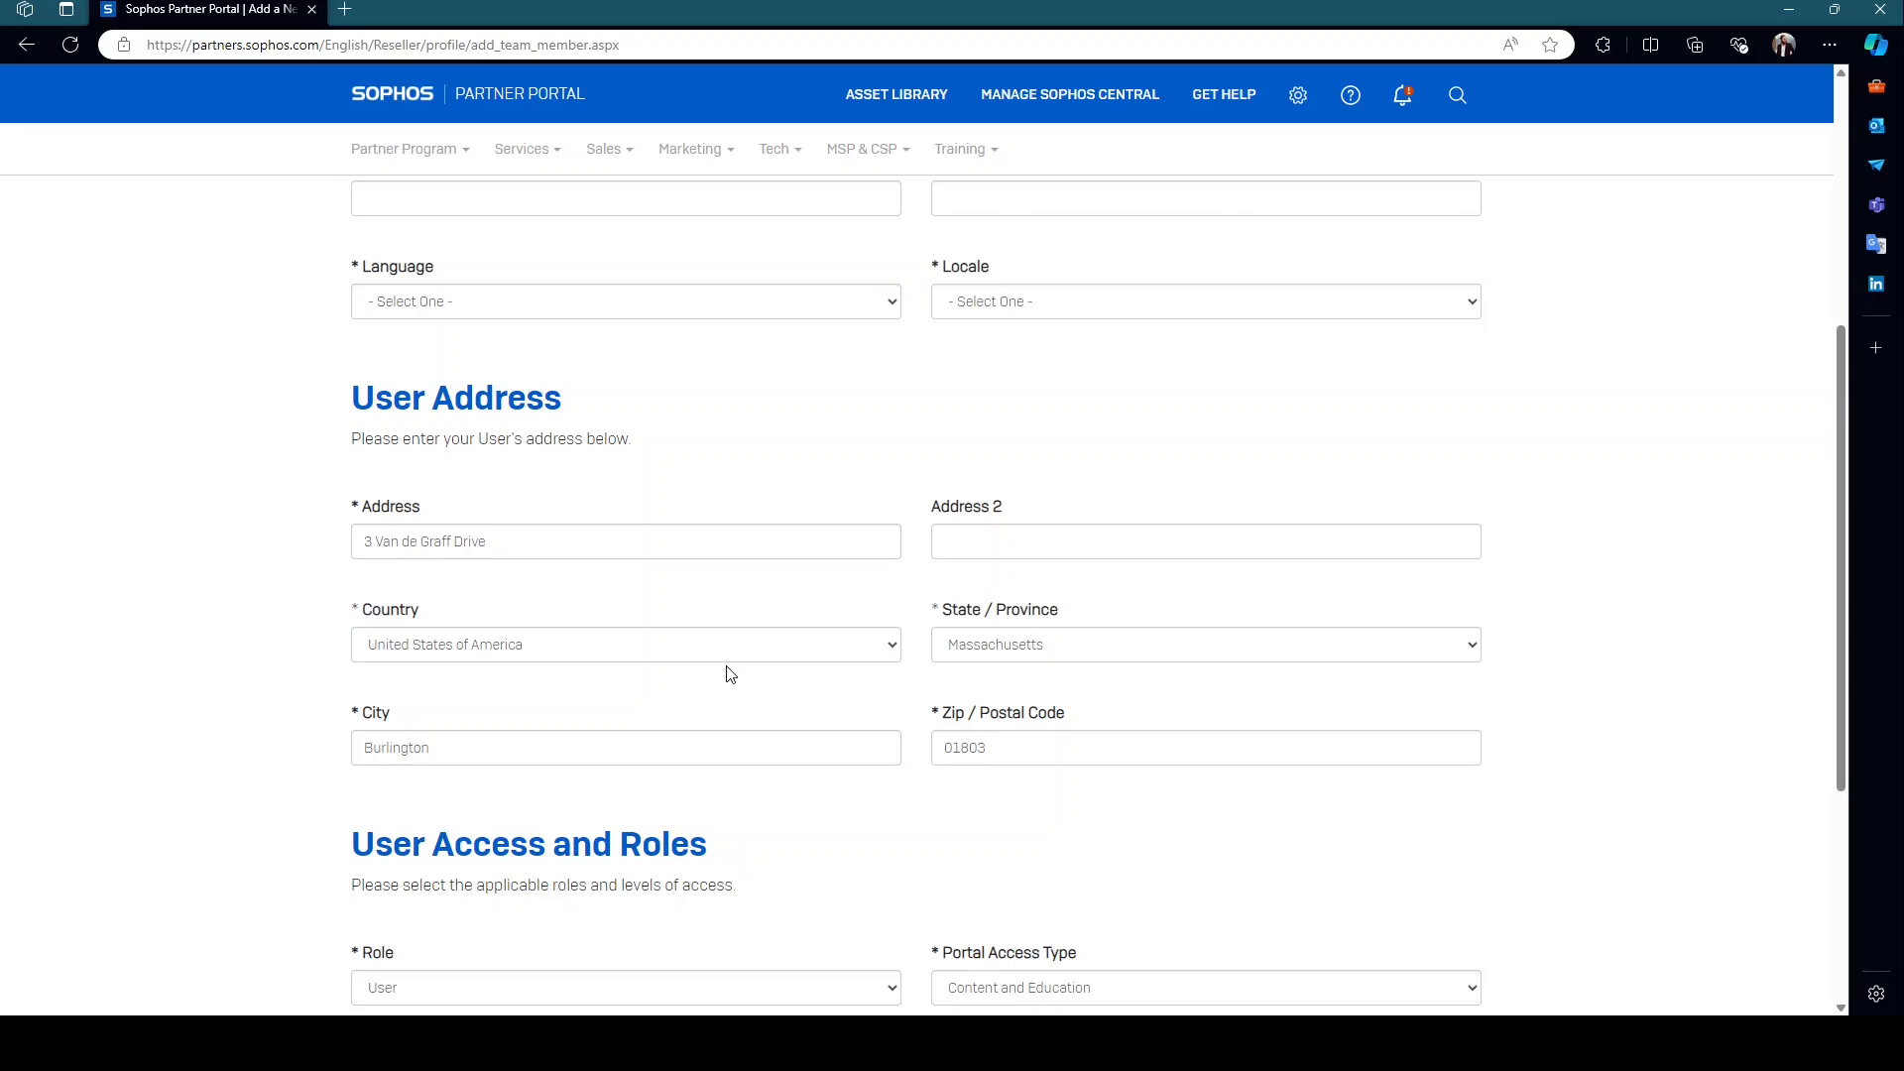
scroll(730, 674, "down", 4)
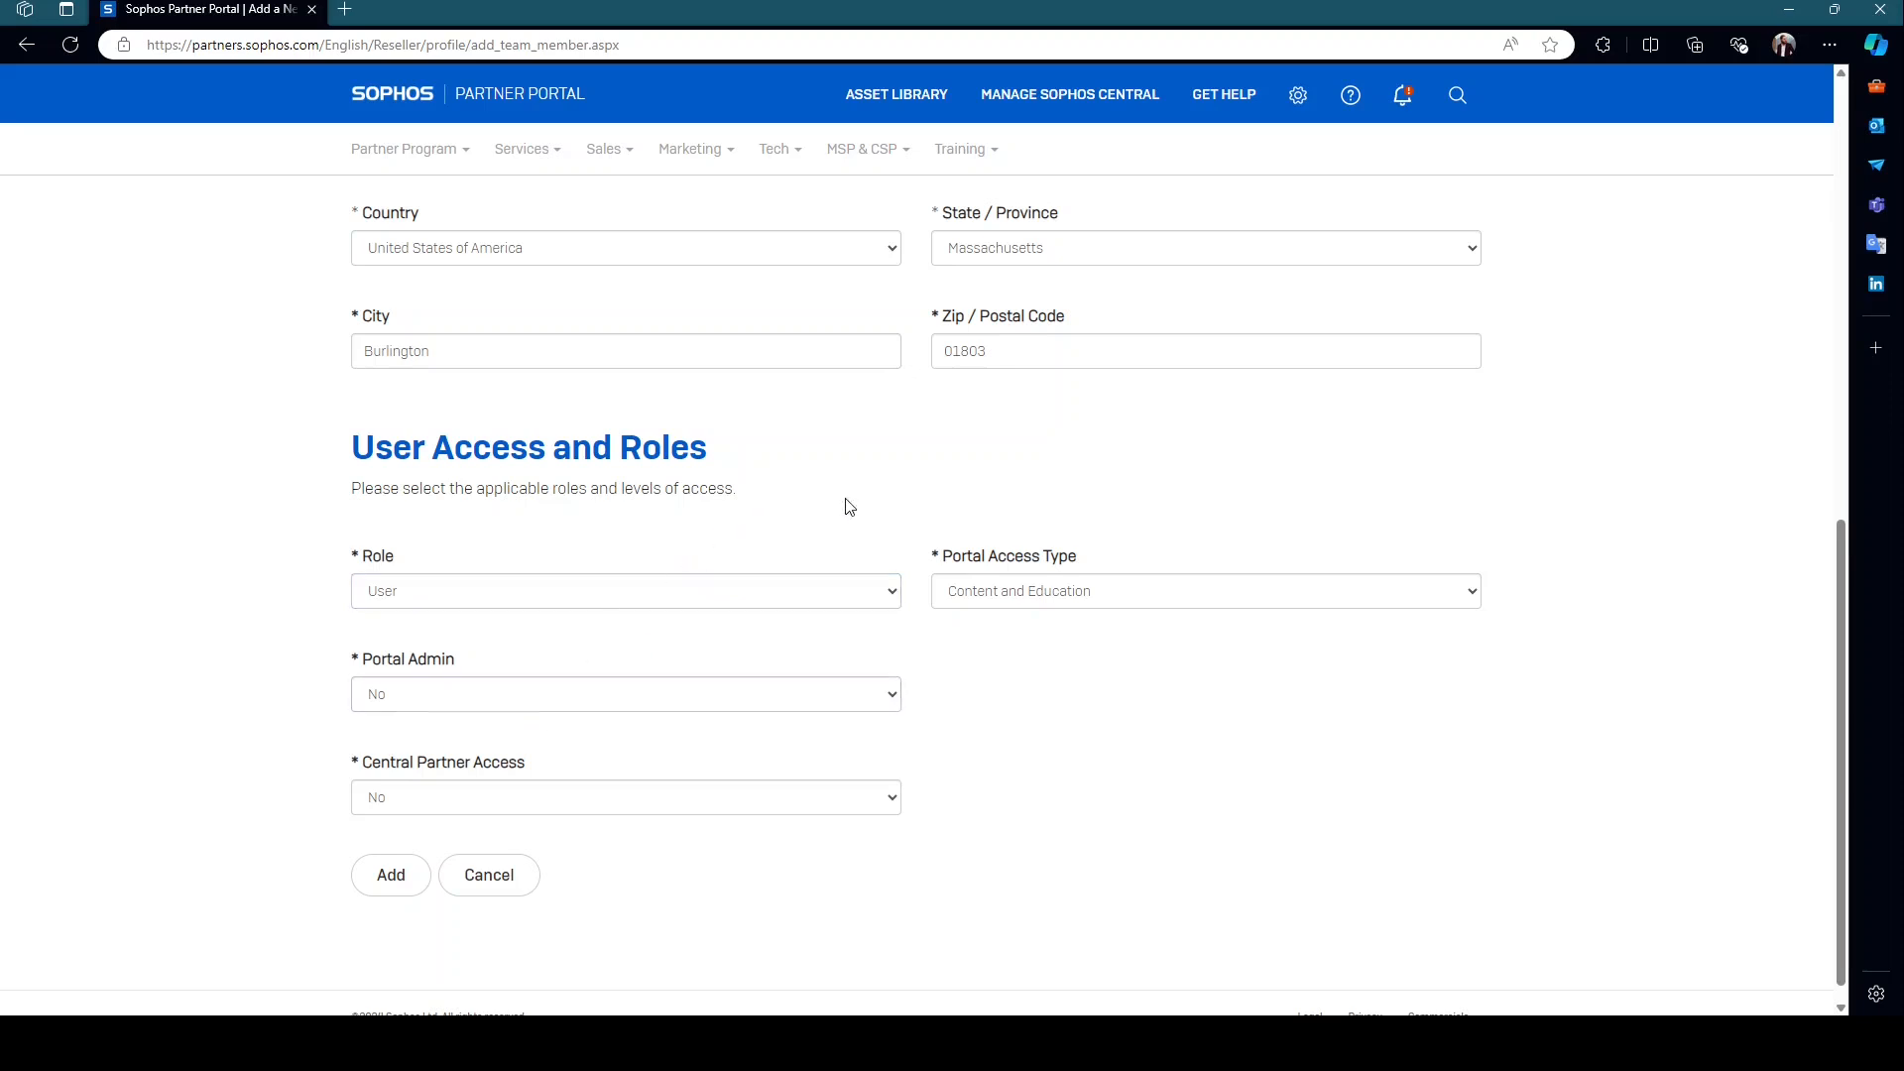
left_click(1008, 597)
left_click(503, 884)
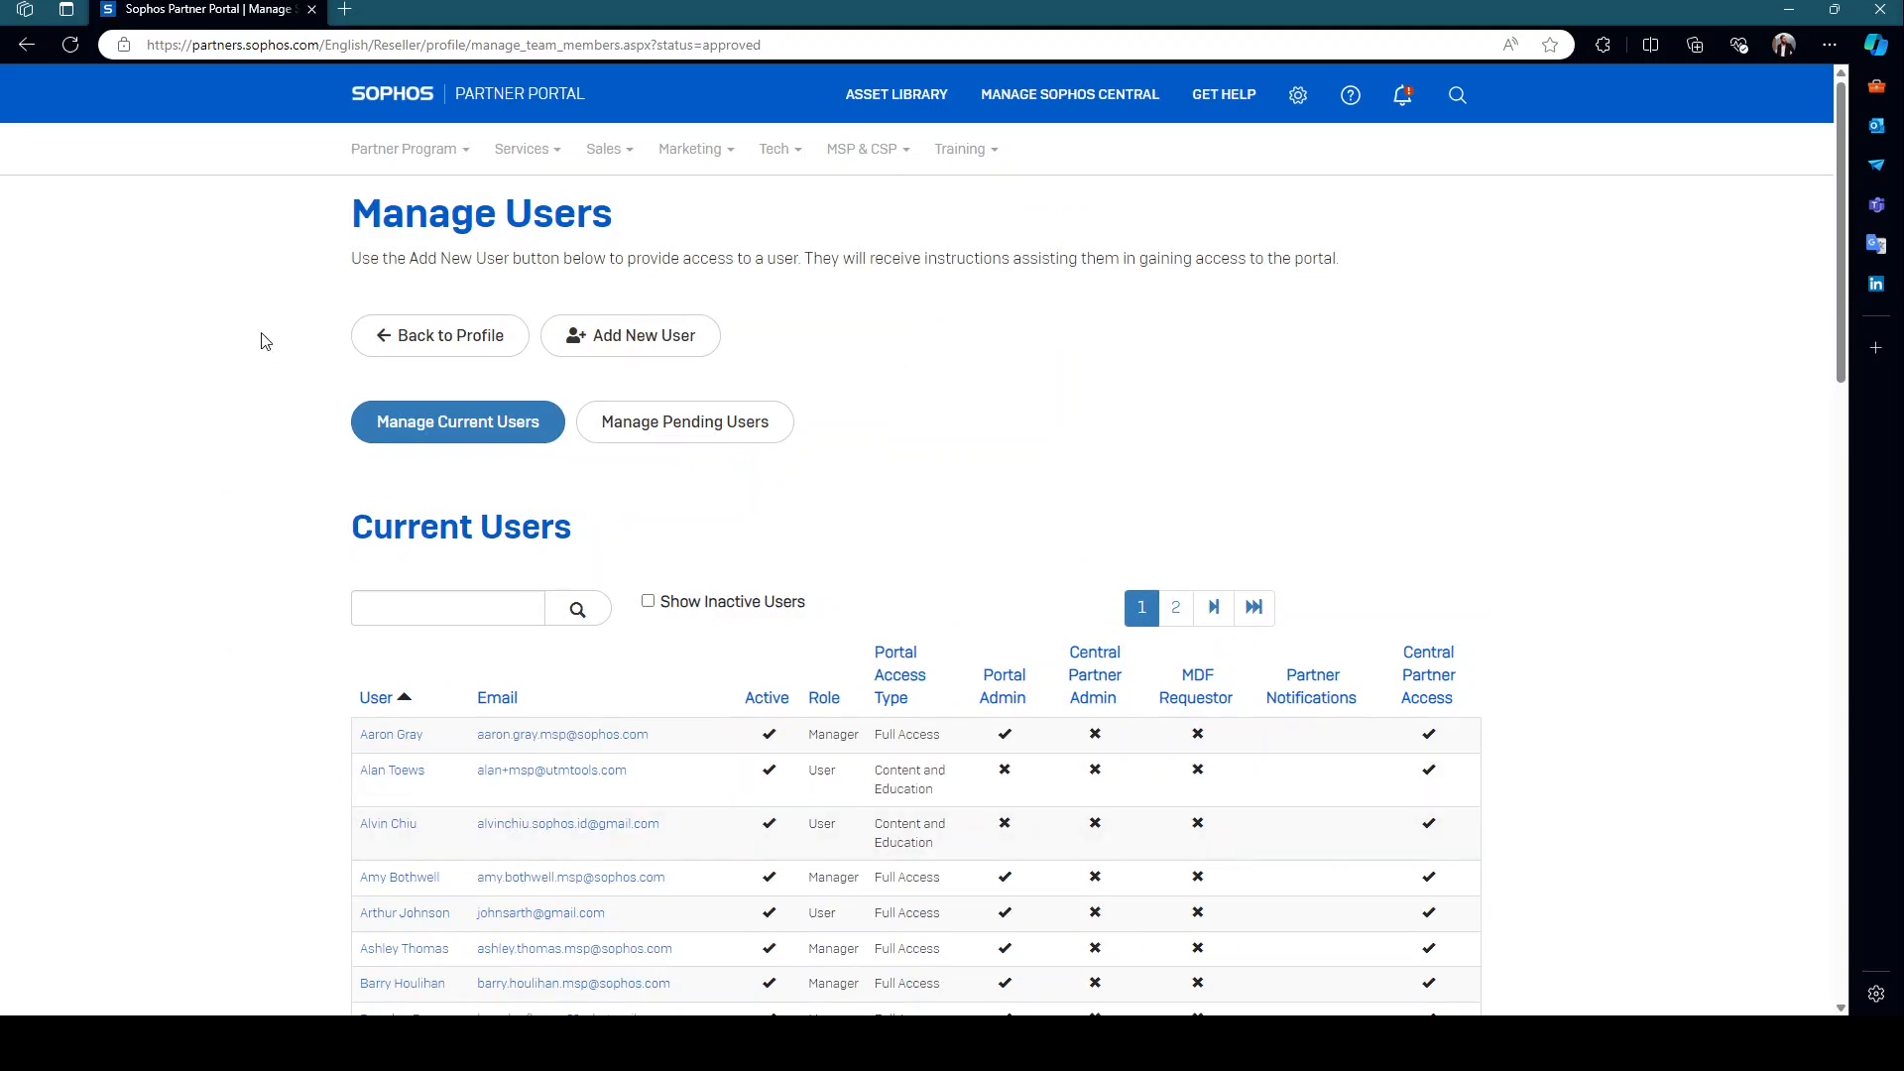
Return to the Sophos ID applications and sign in to the Partner Dashboard by entering the MFA verification code
left_click(27, 44)
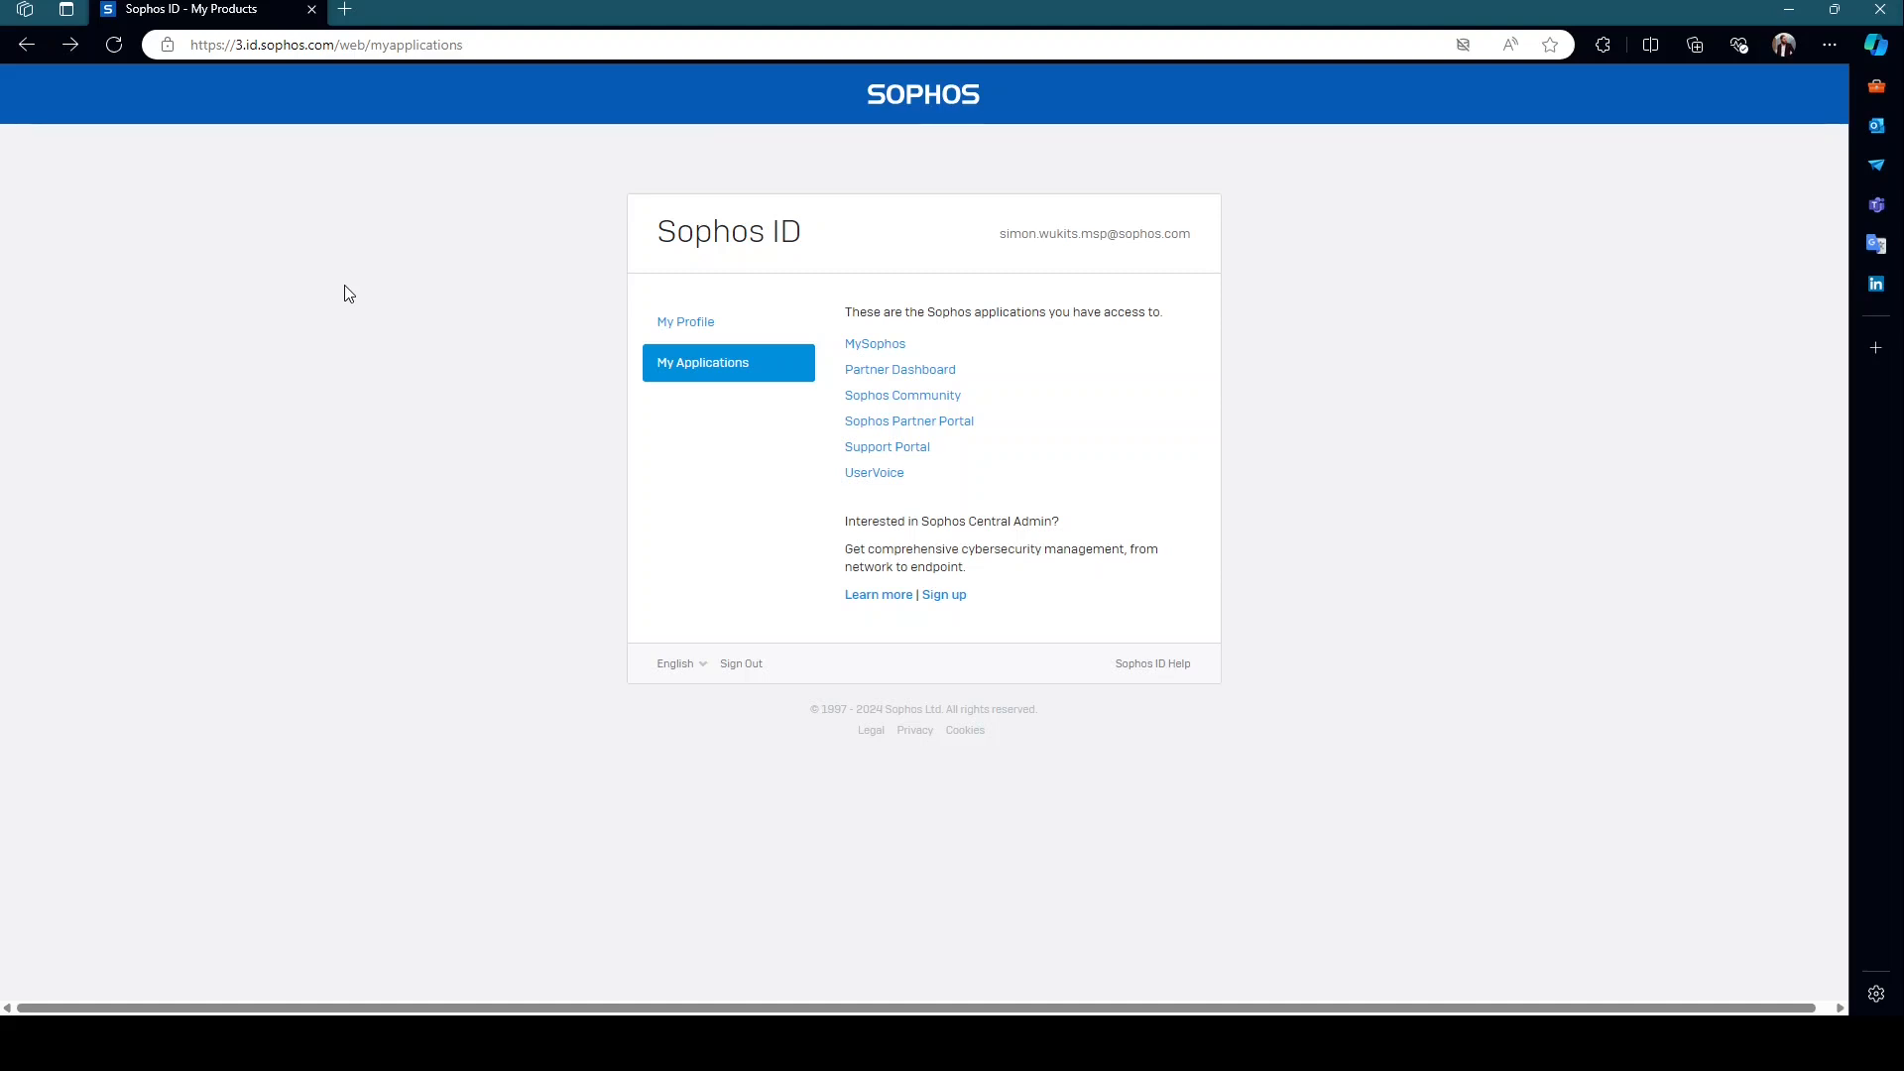
left_click(930, 375)
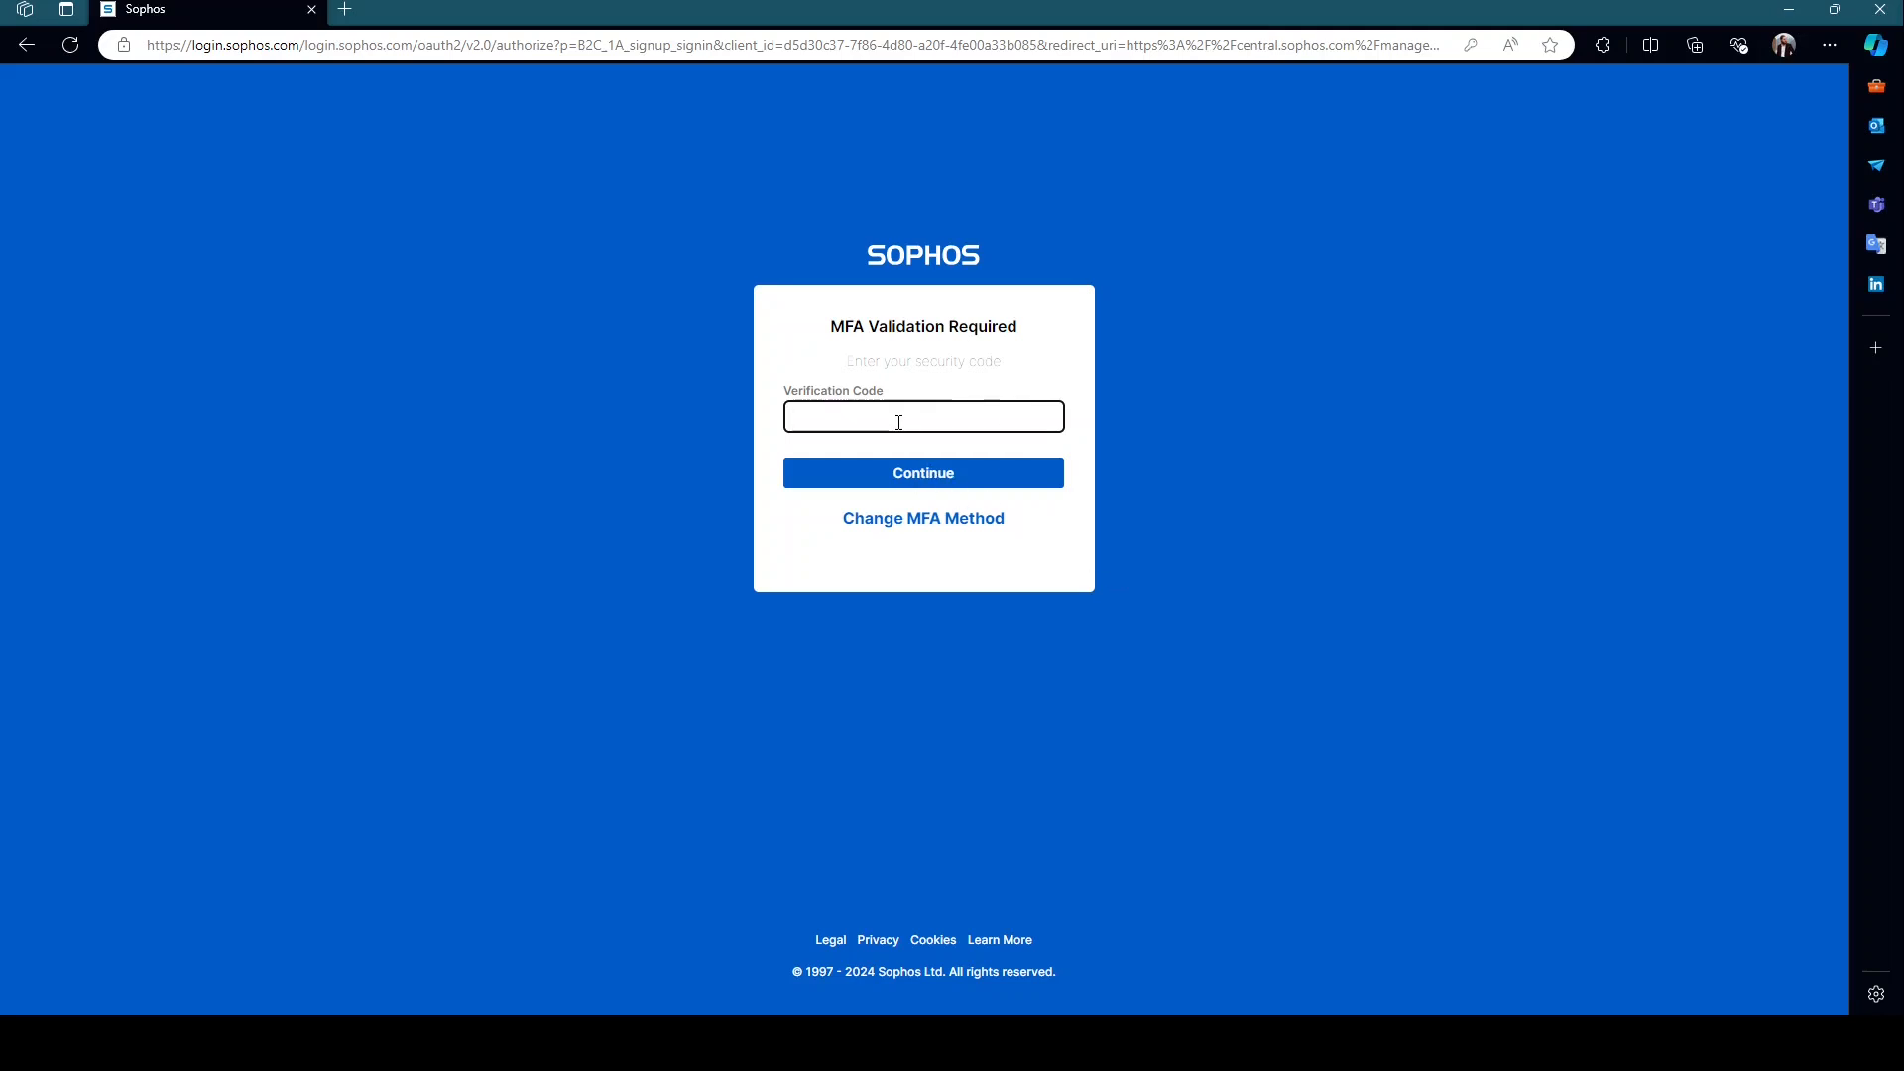
key("Return")
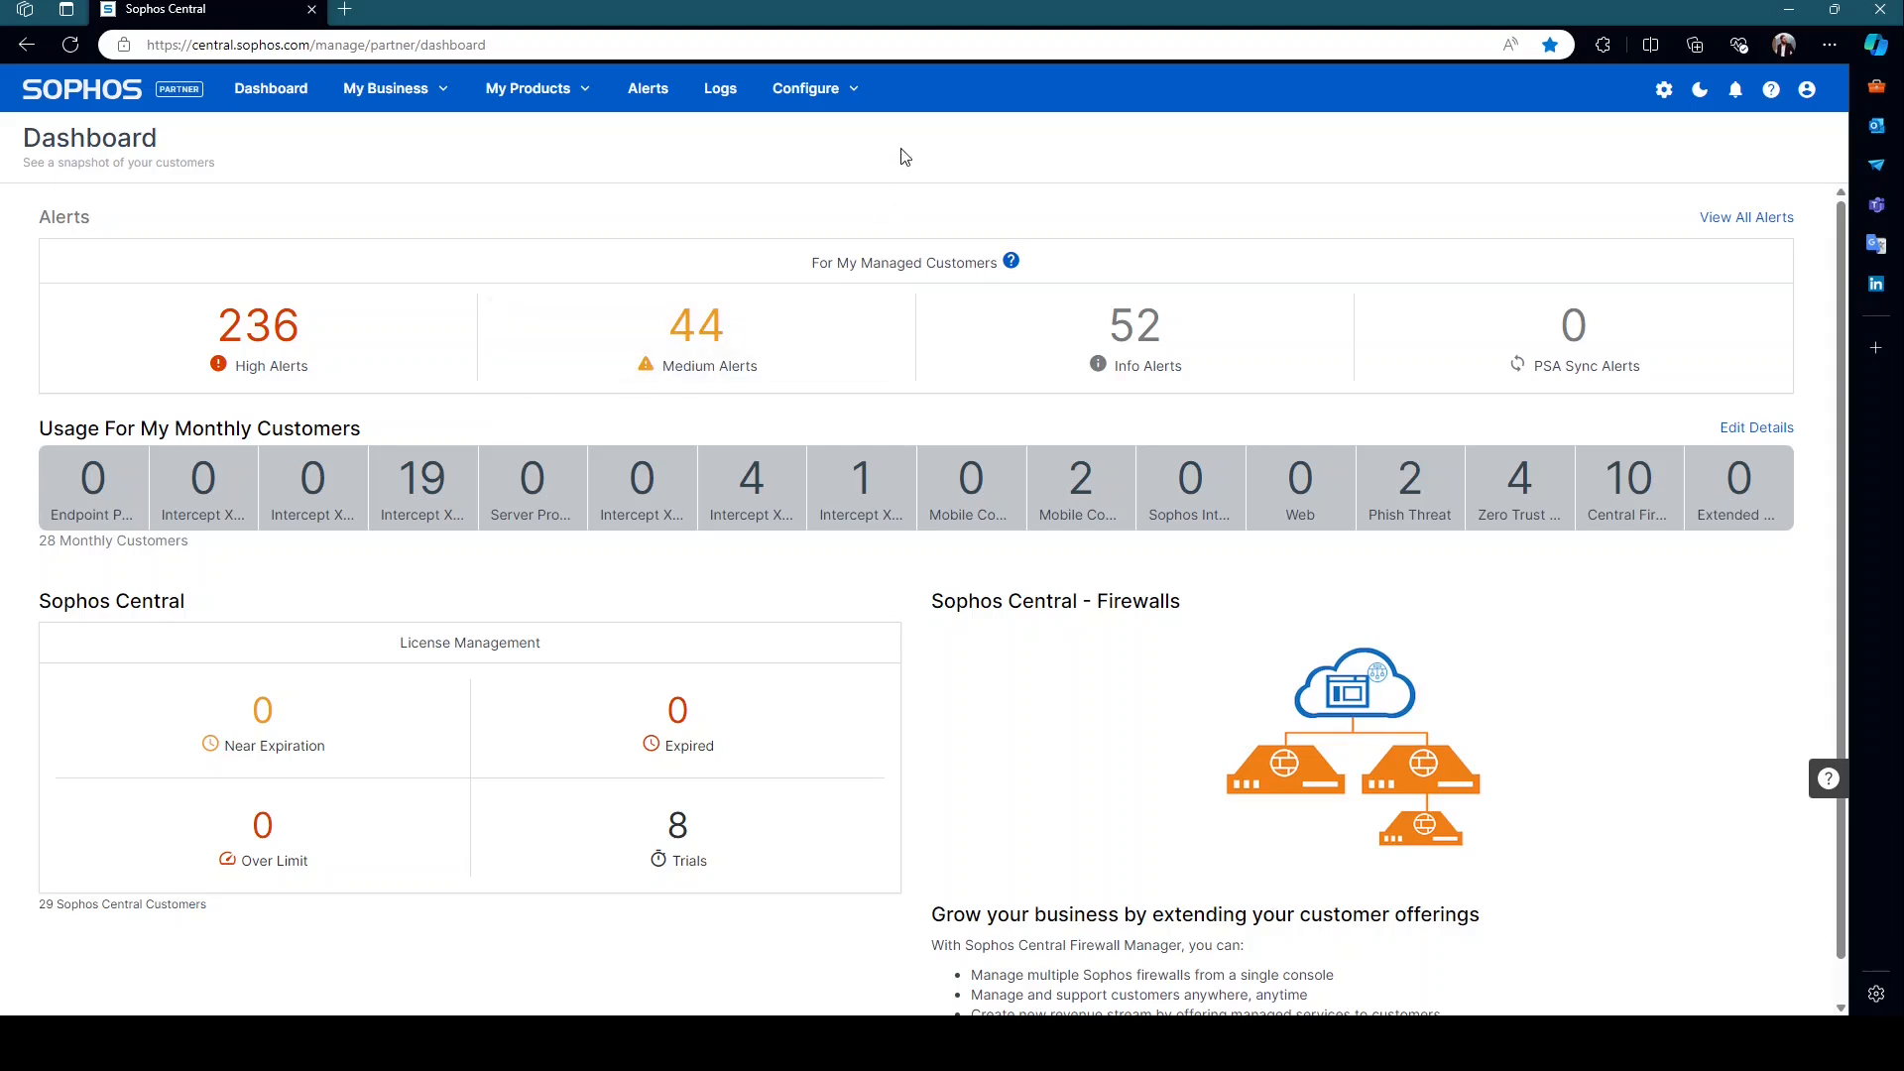
Open the Administrators list from the partner account settings
left_click(851, 97)
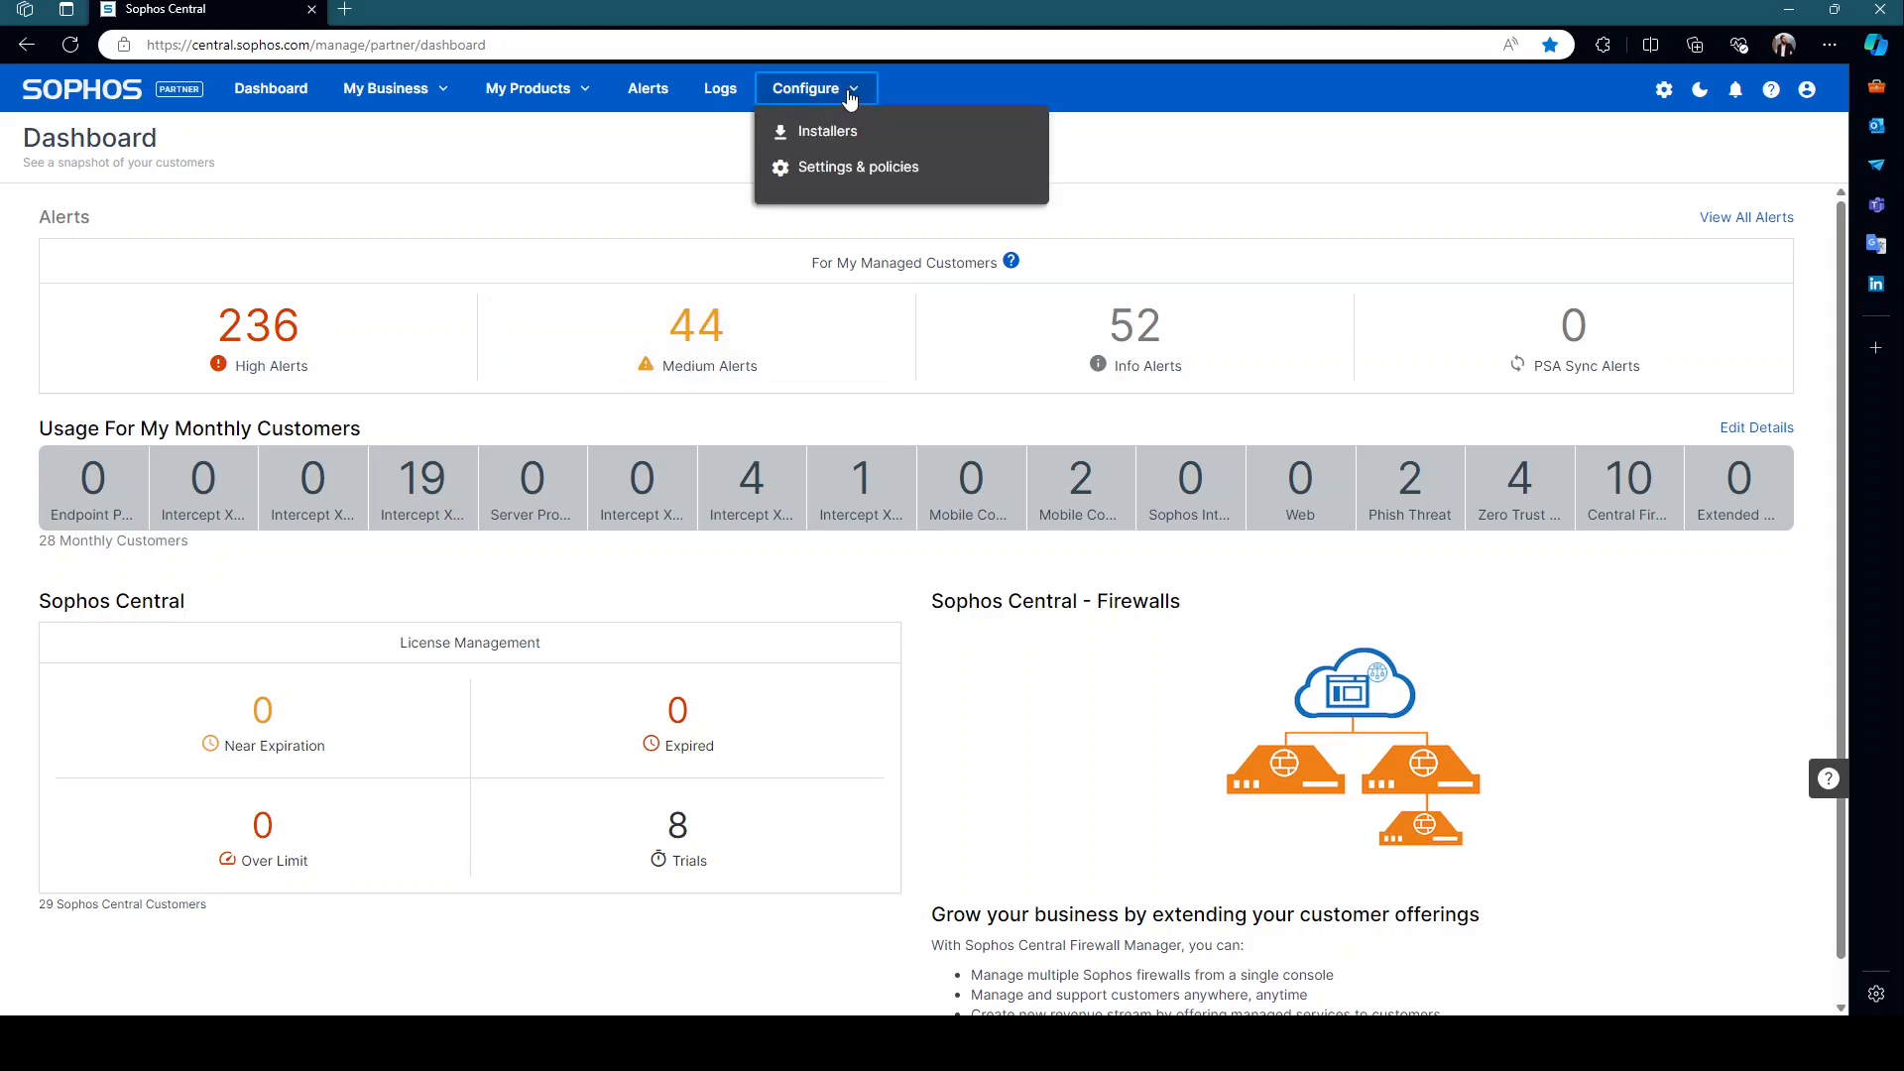
left_click(1596, 159)
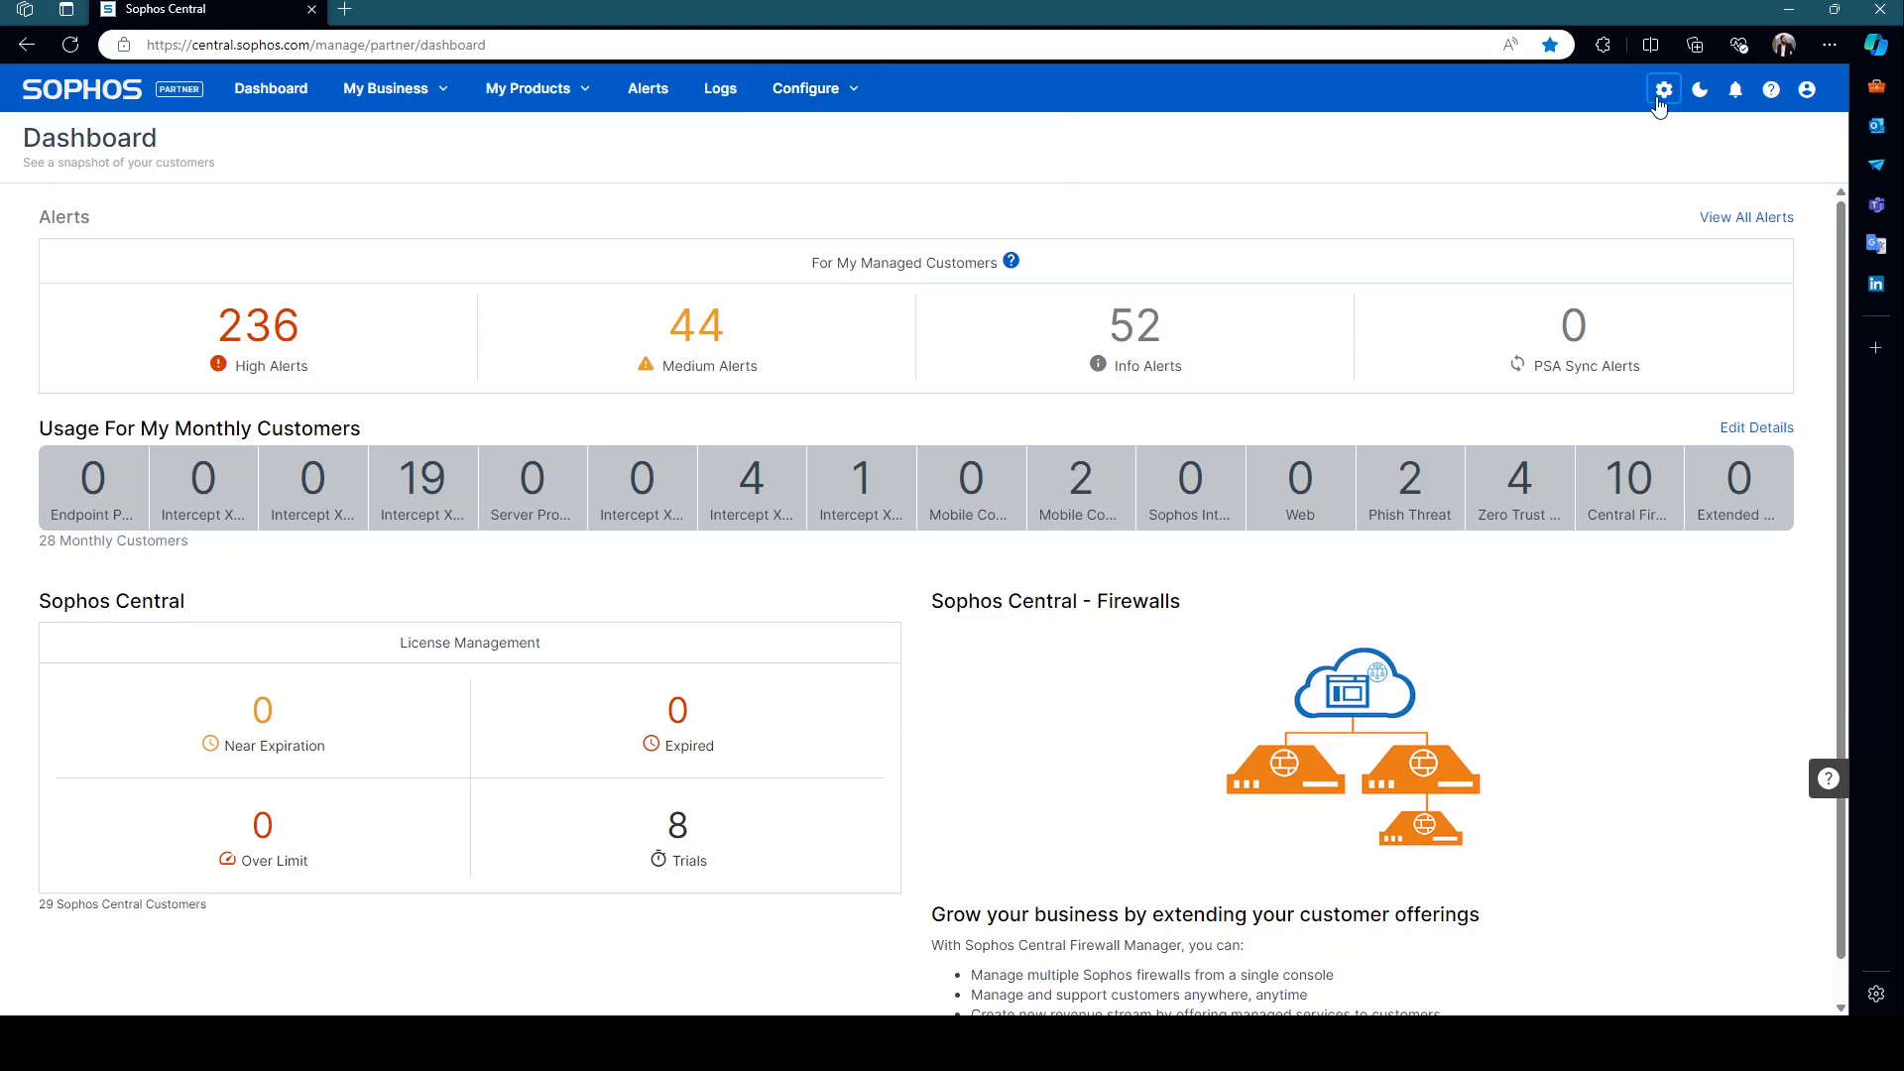
left_click(1661, 91)
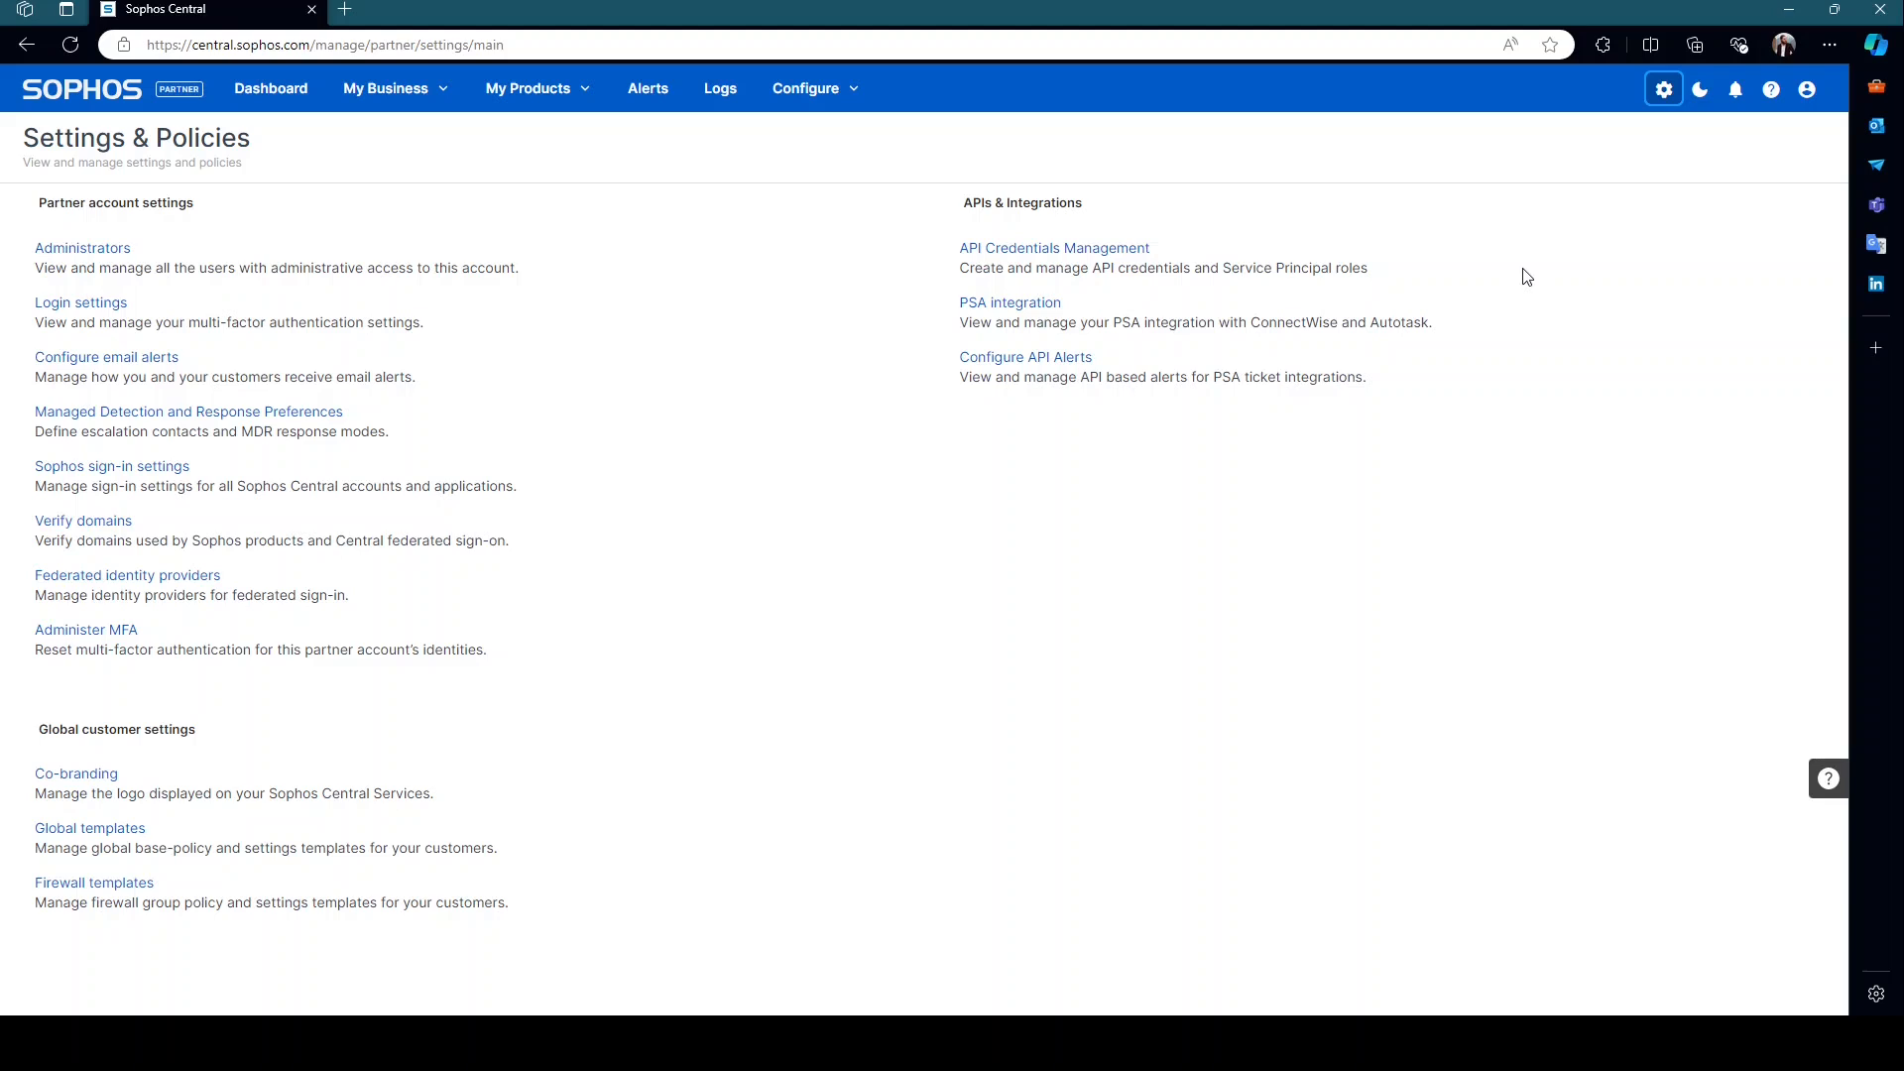
left_click(107, 248)
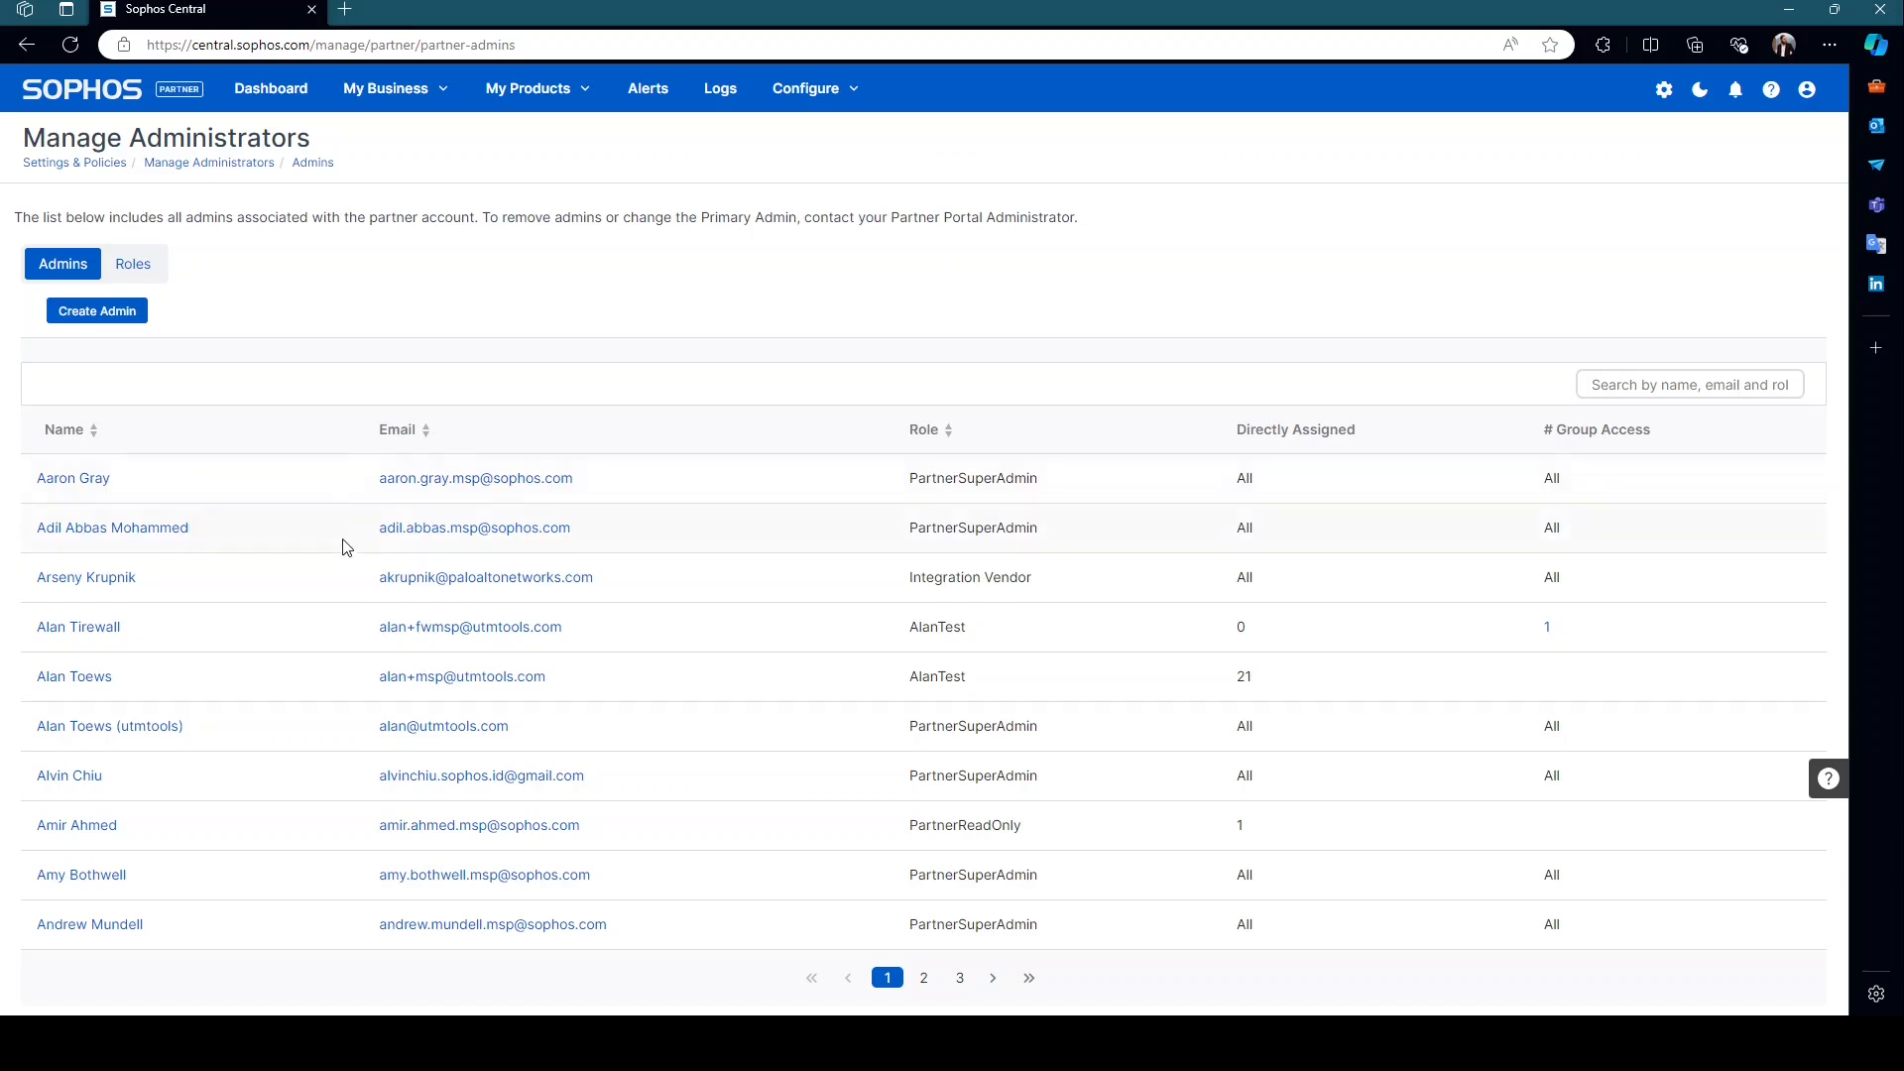
Open the admin assigned the Partner Read-only role and review the selectable roles and their descriptions
left_click(96, 828)
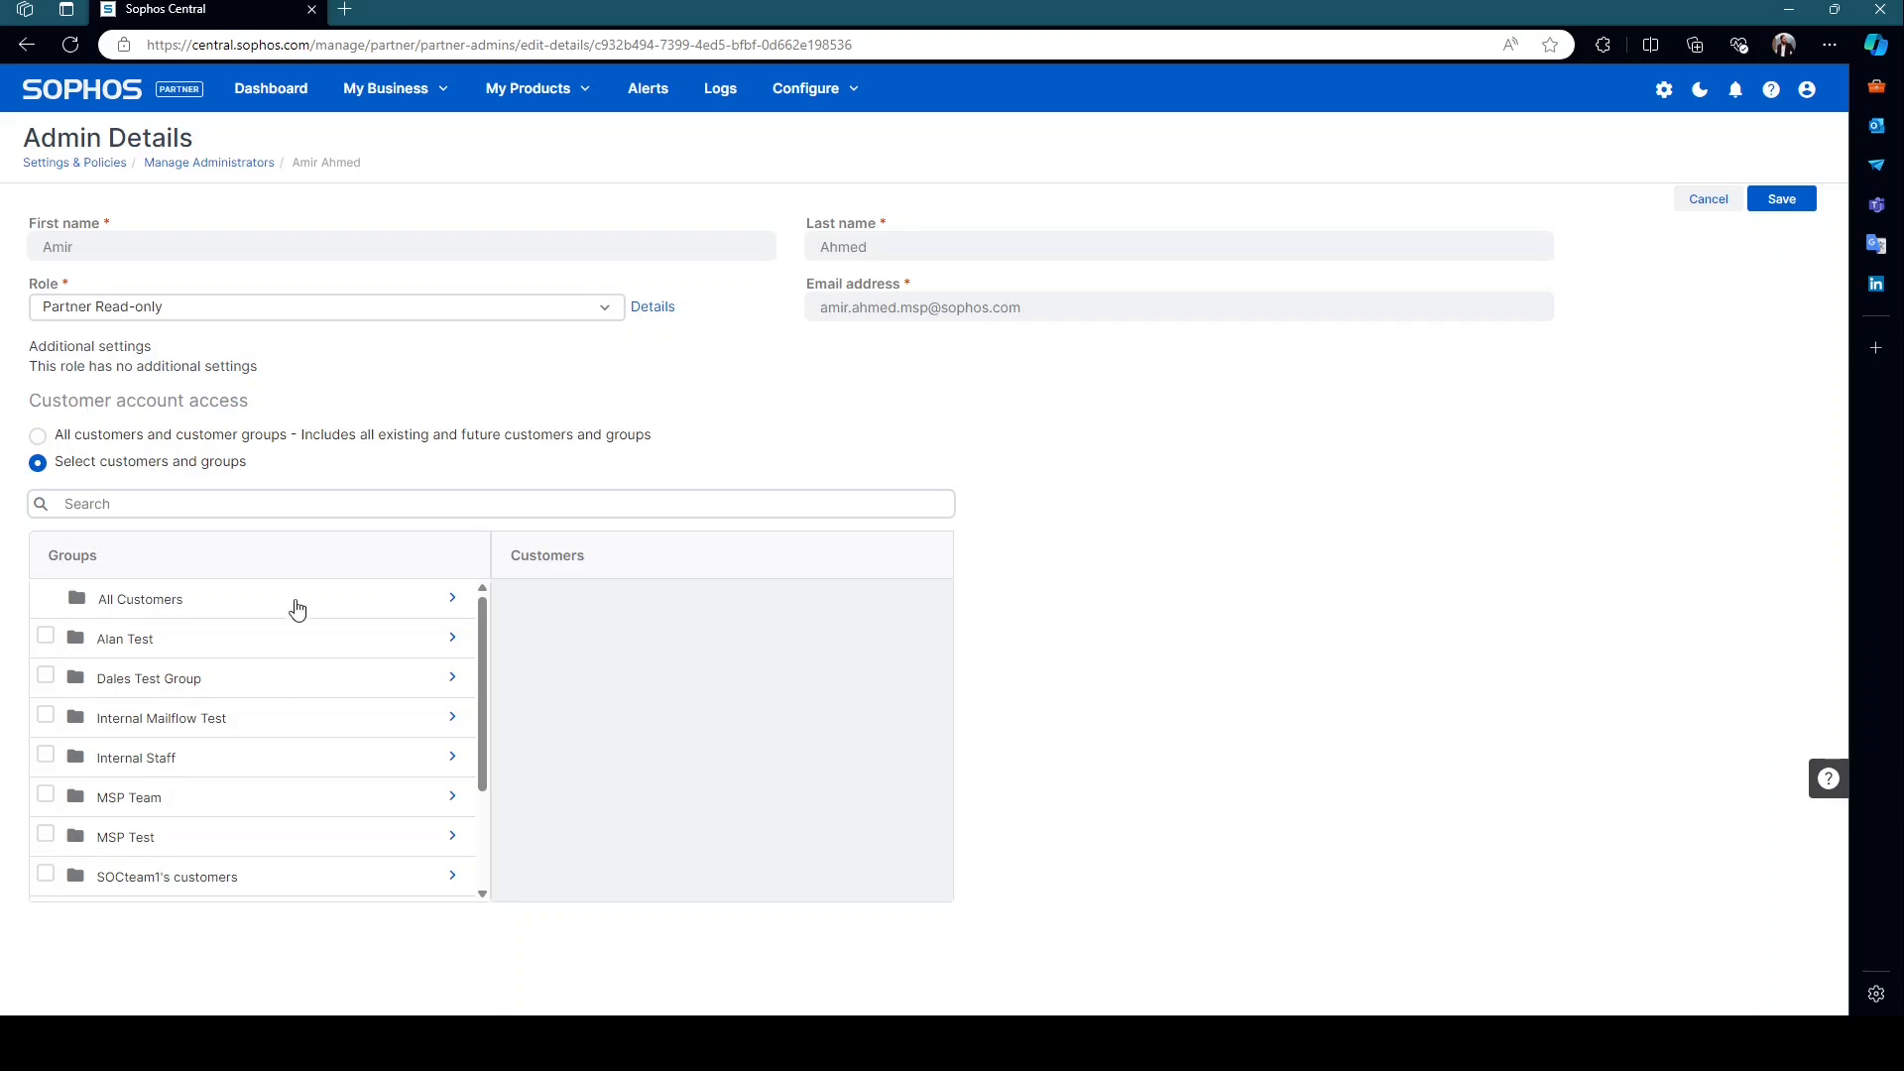
left_click(304, 310)
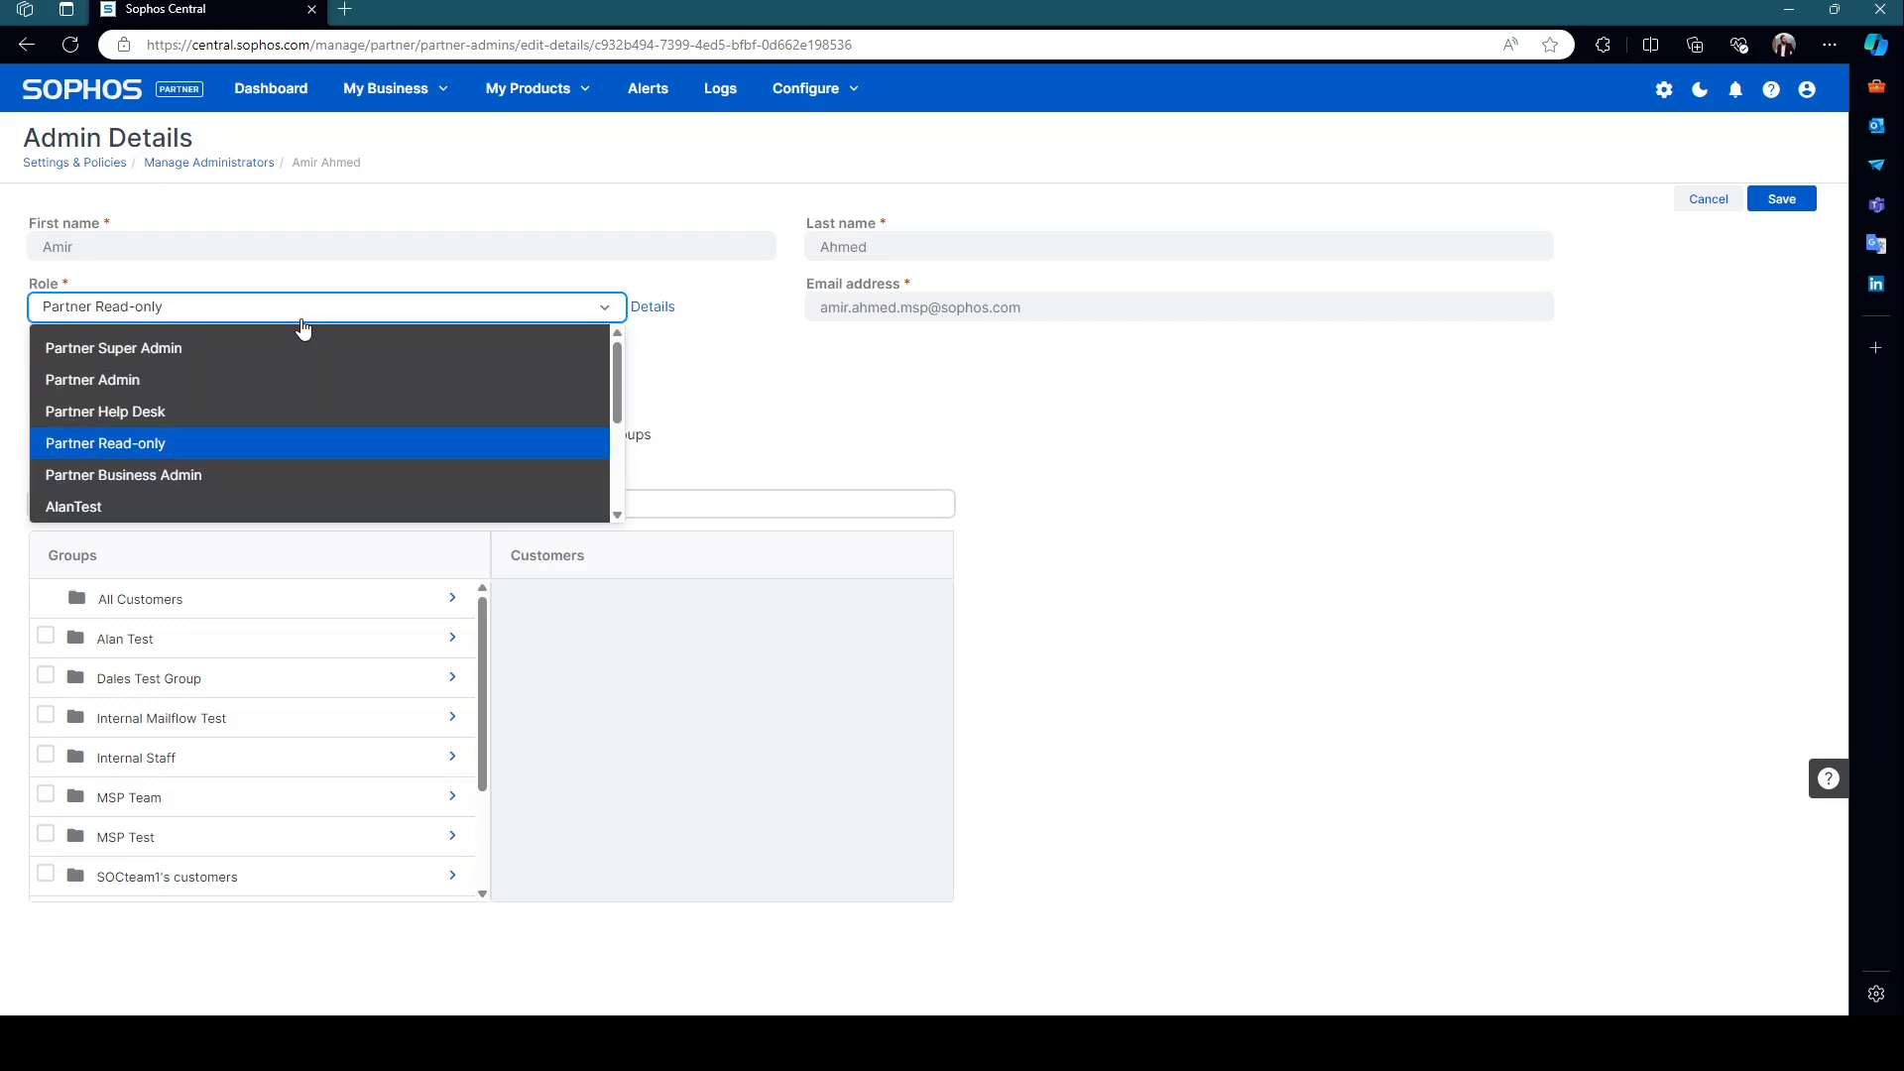
left_click(745, 332)
left_click(659, 308)
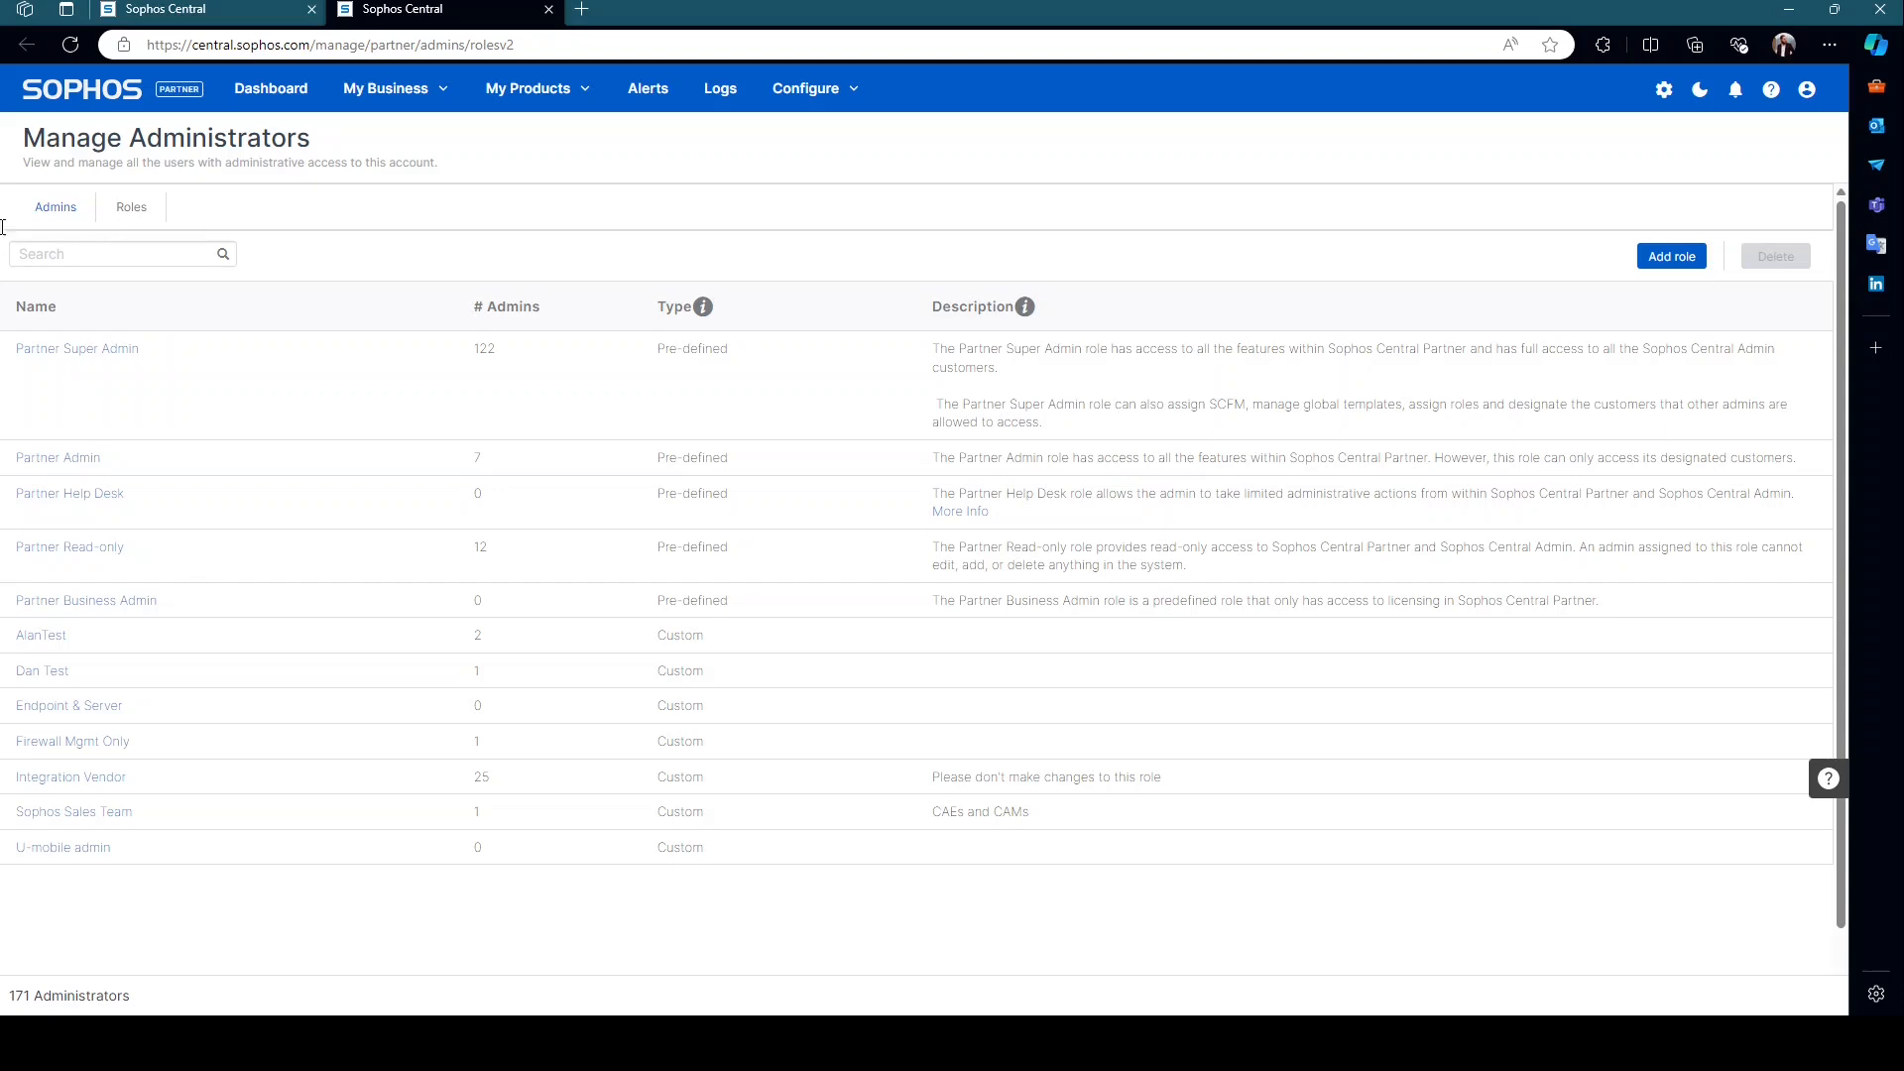
Return to the Admins list, reopen the same Partner Read-only admin and show the customers under All Customers
left_click(44, 203)
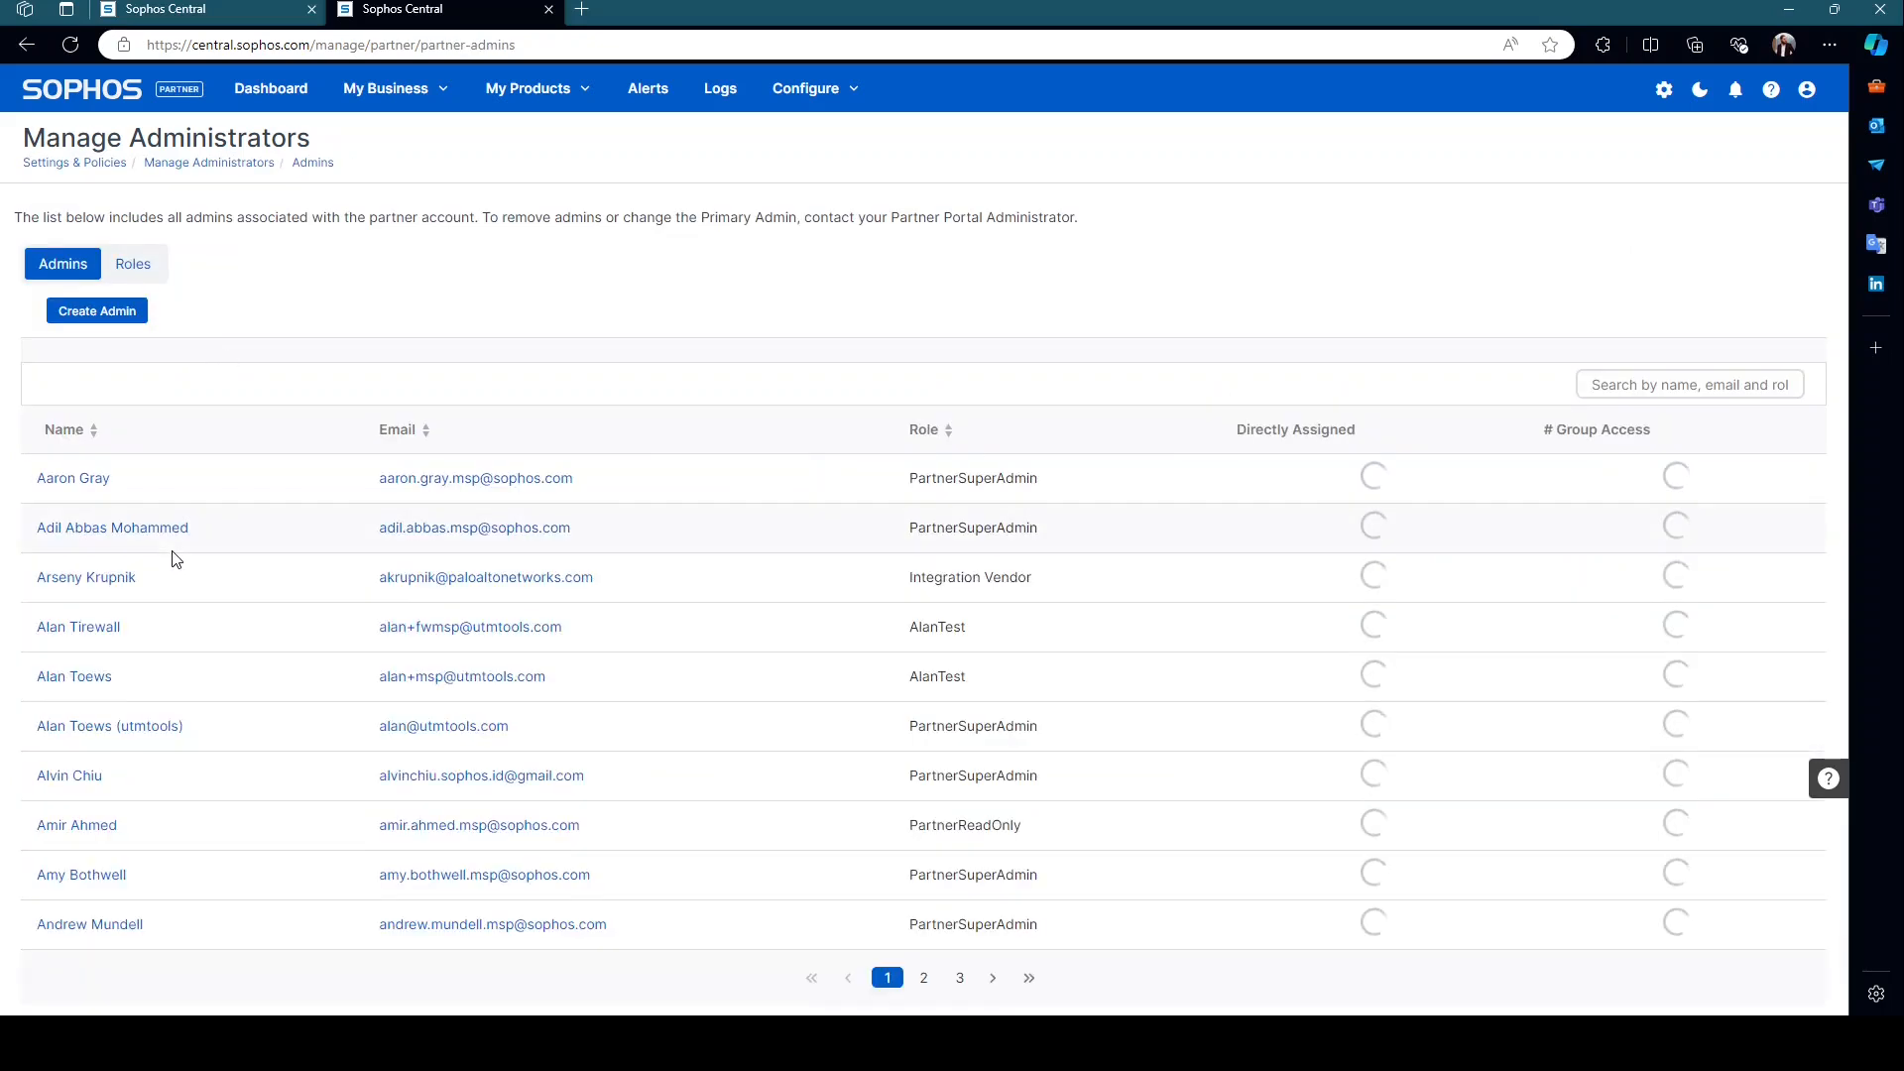
left_click(89, 826)
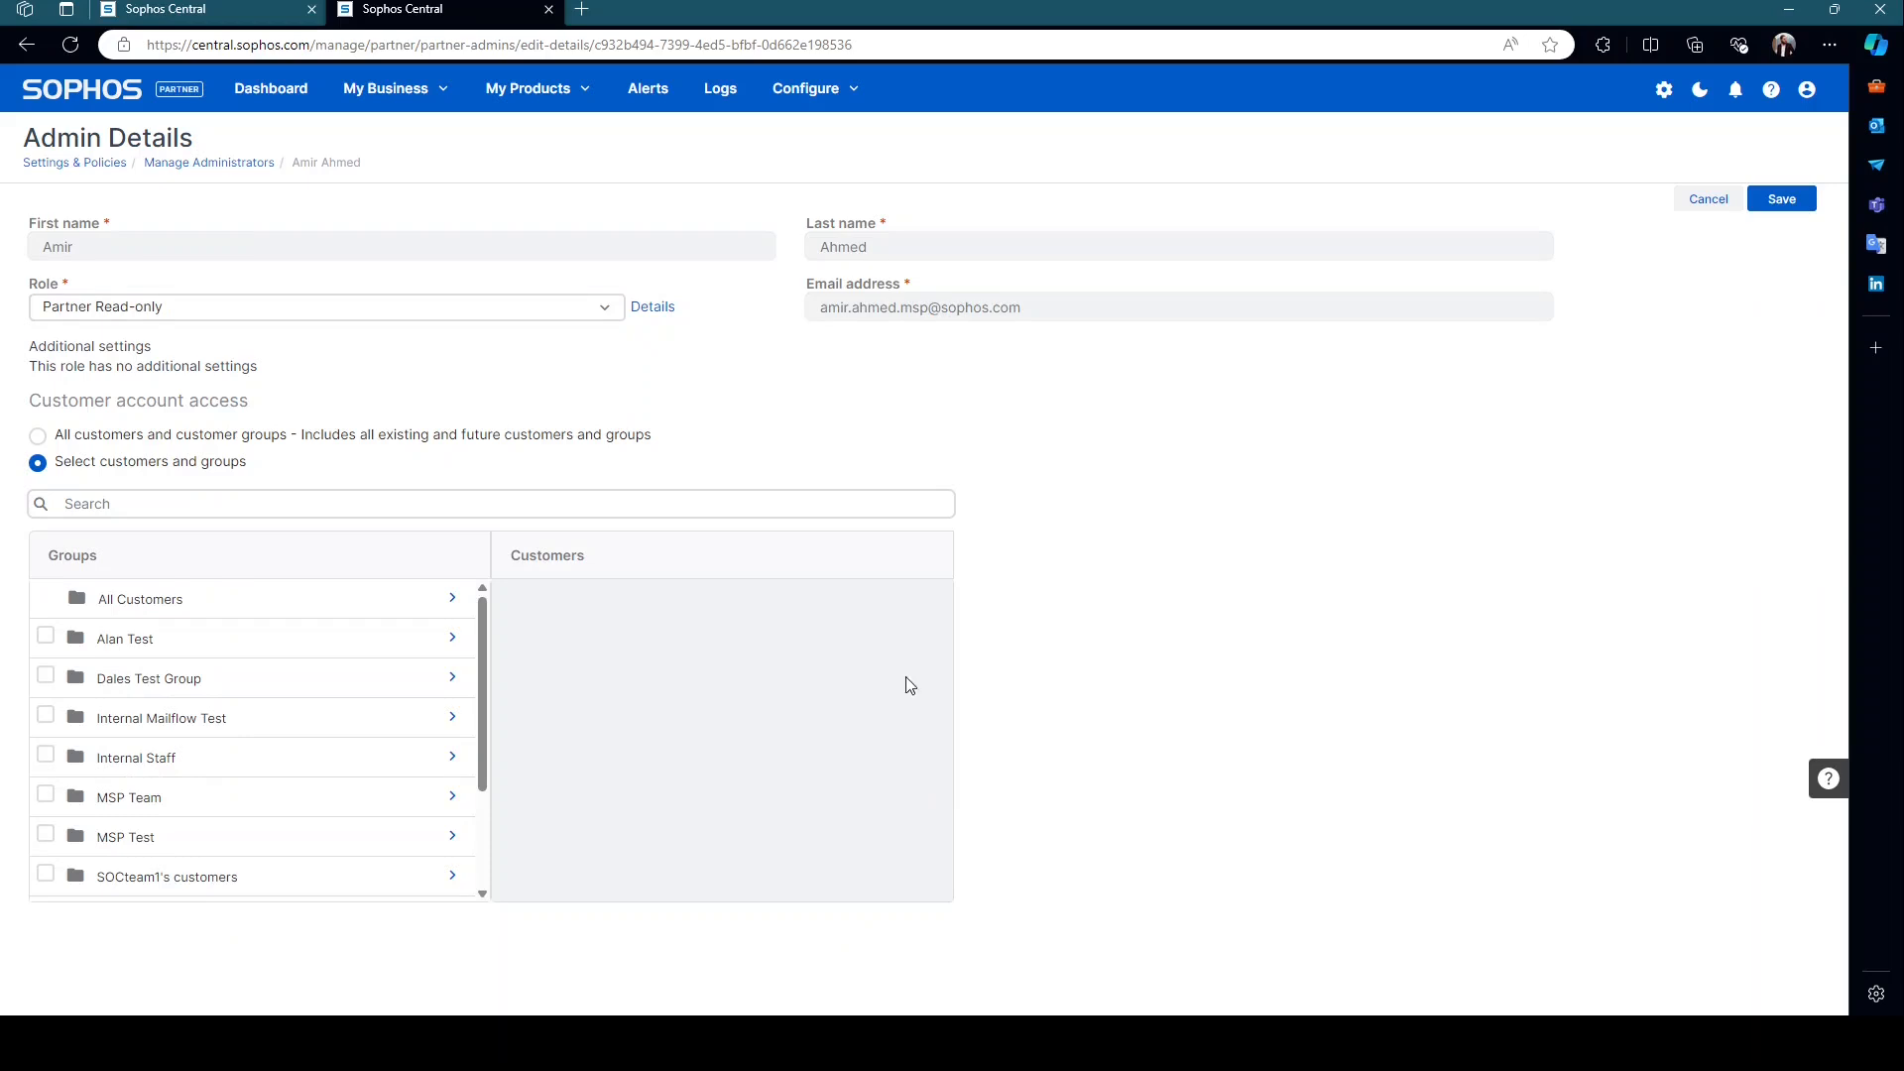
left_click(452, 598)
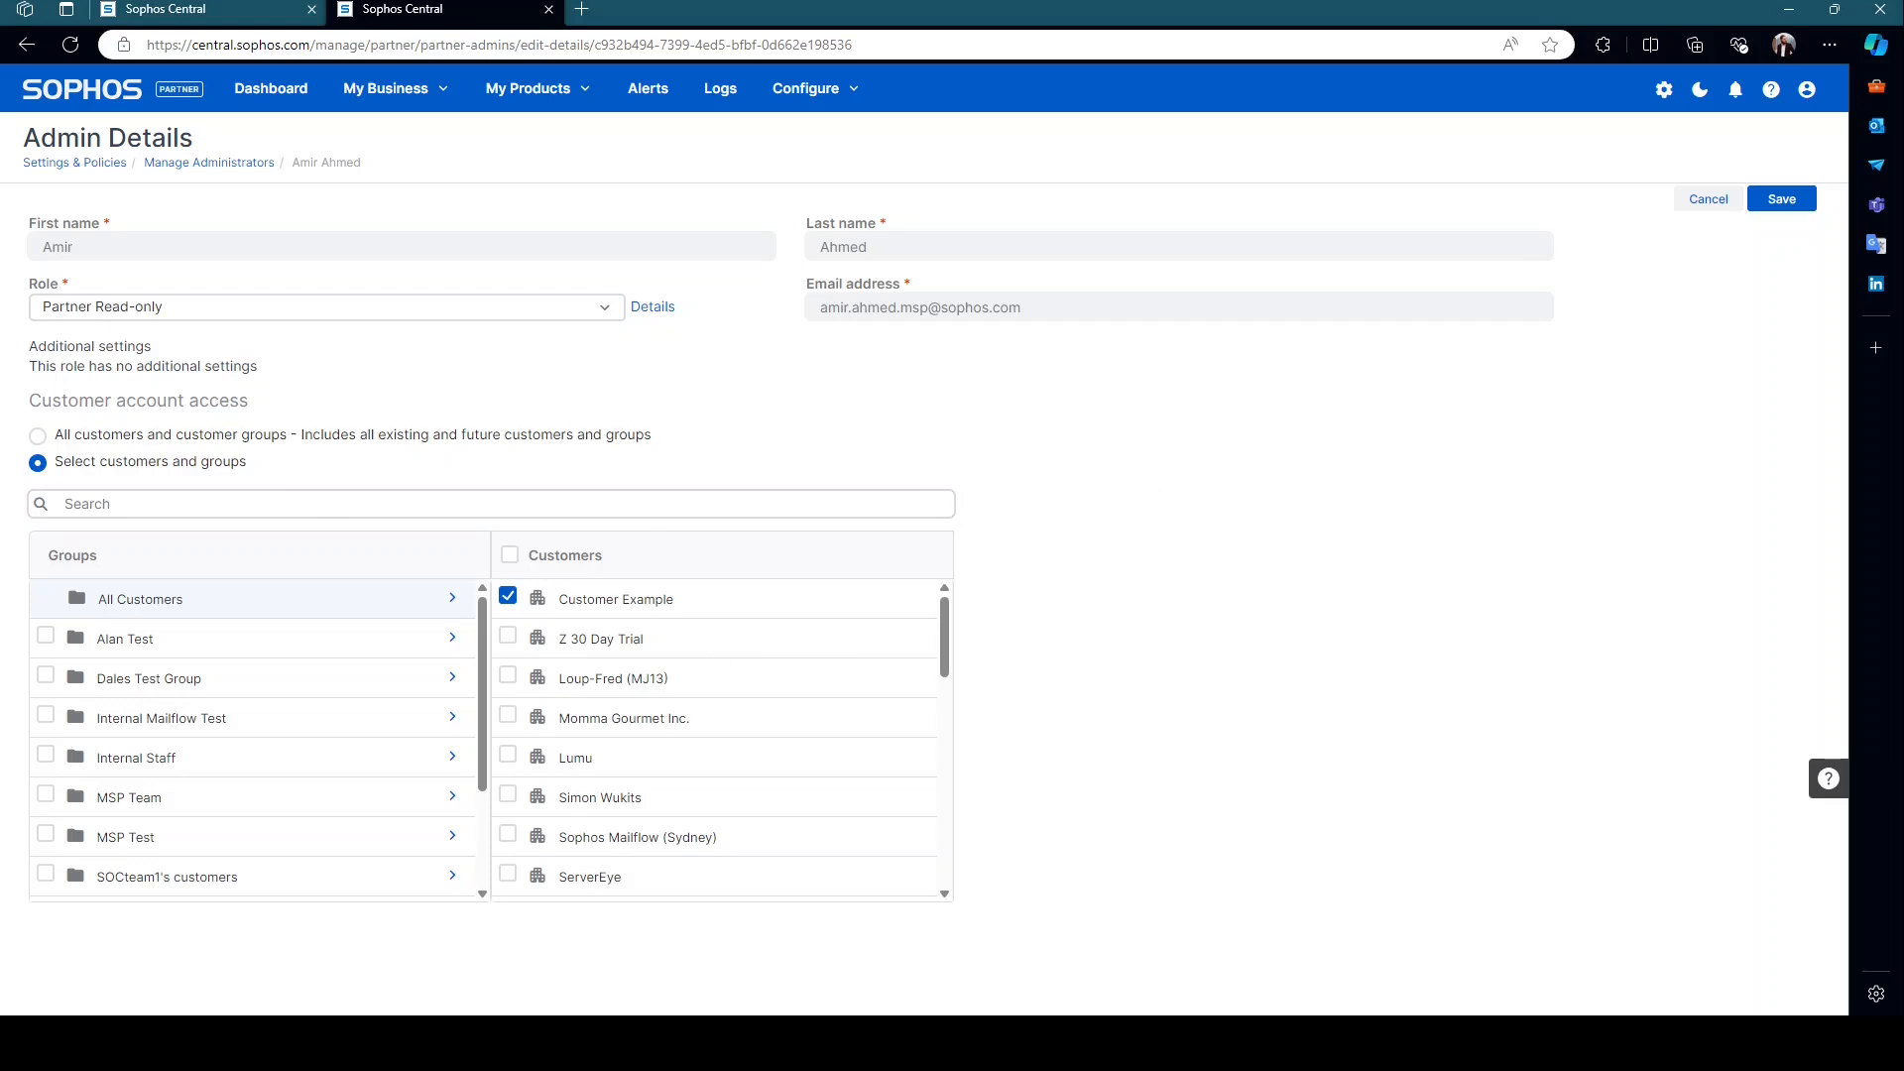
Set the admin's role to Partner Admin and switch customer access from Customer Example to the MSP Team group, viewing the group's customers
left_click(208, 310)
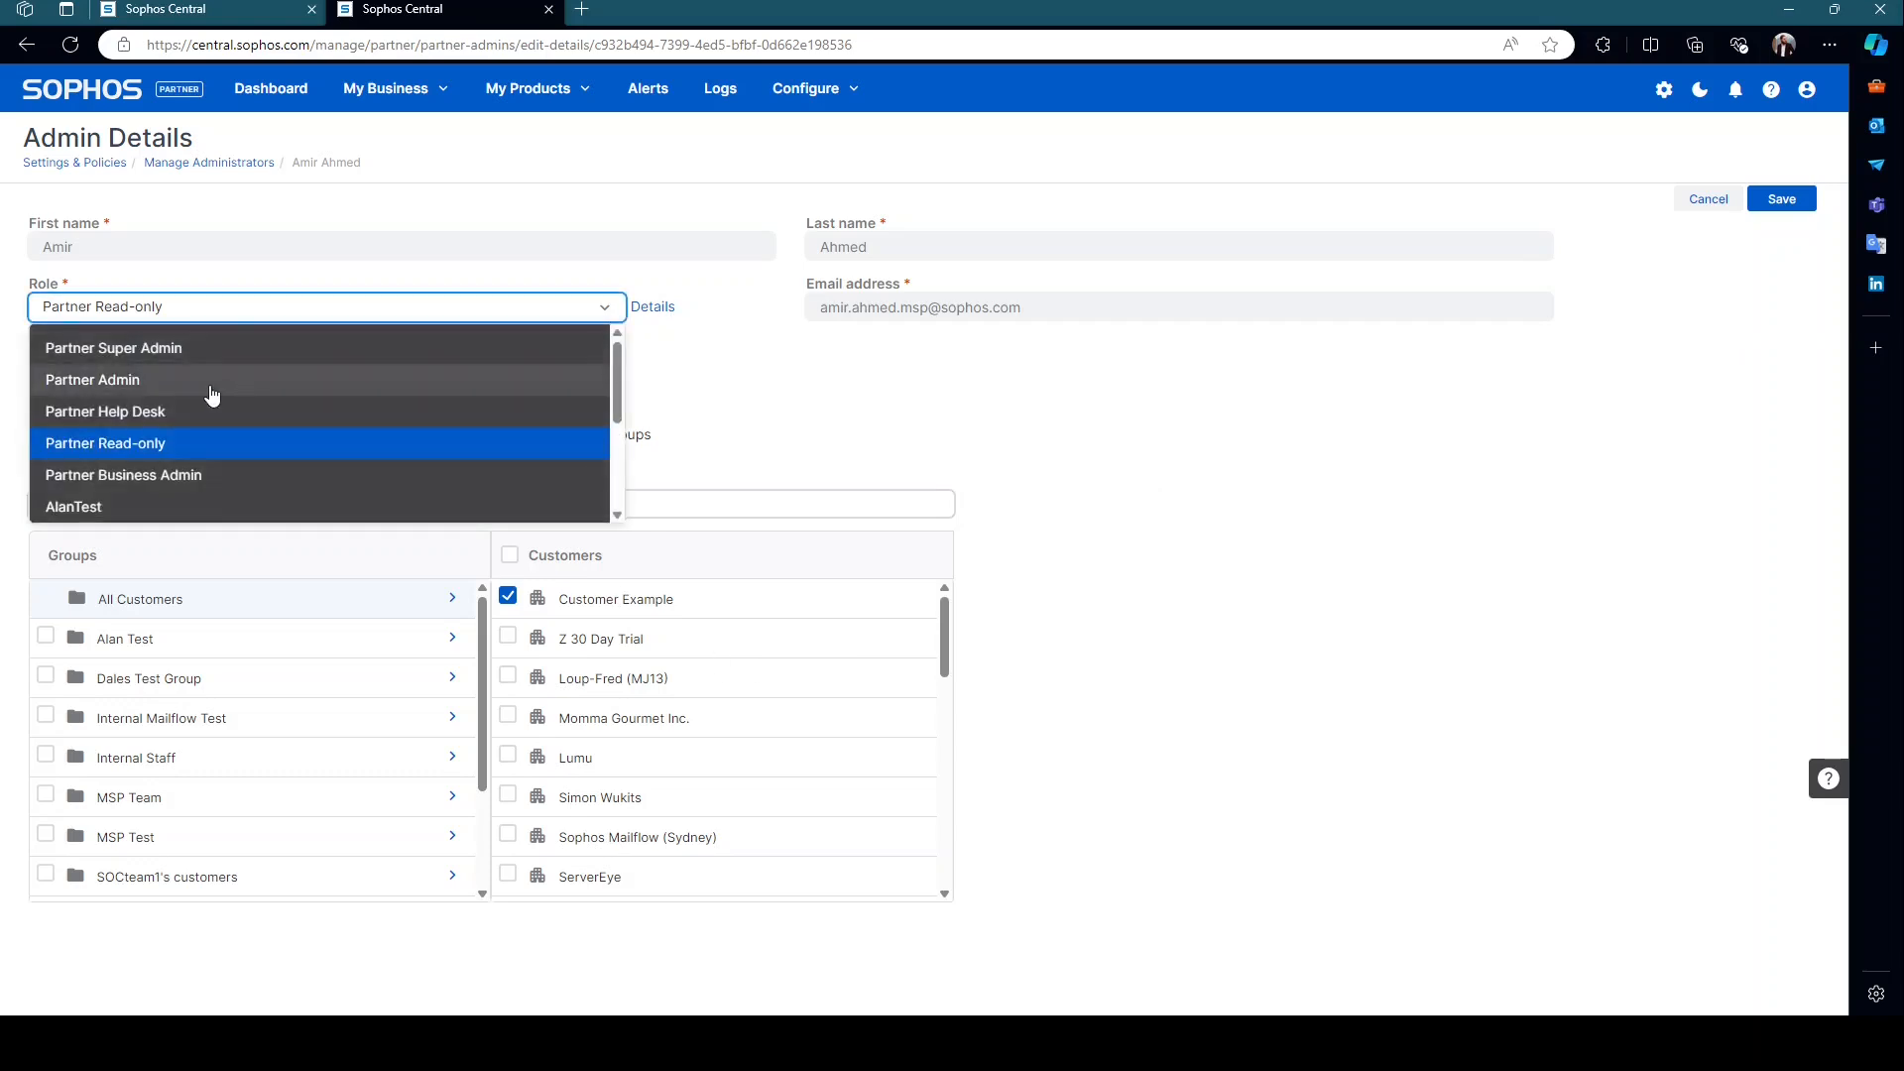
left_click(211, 392)
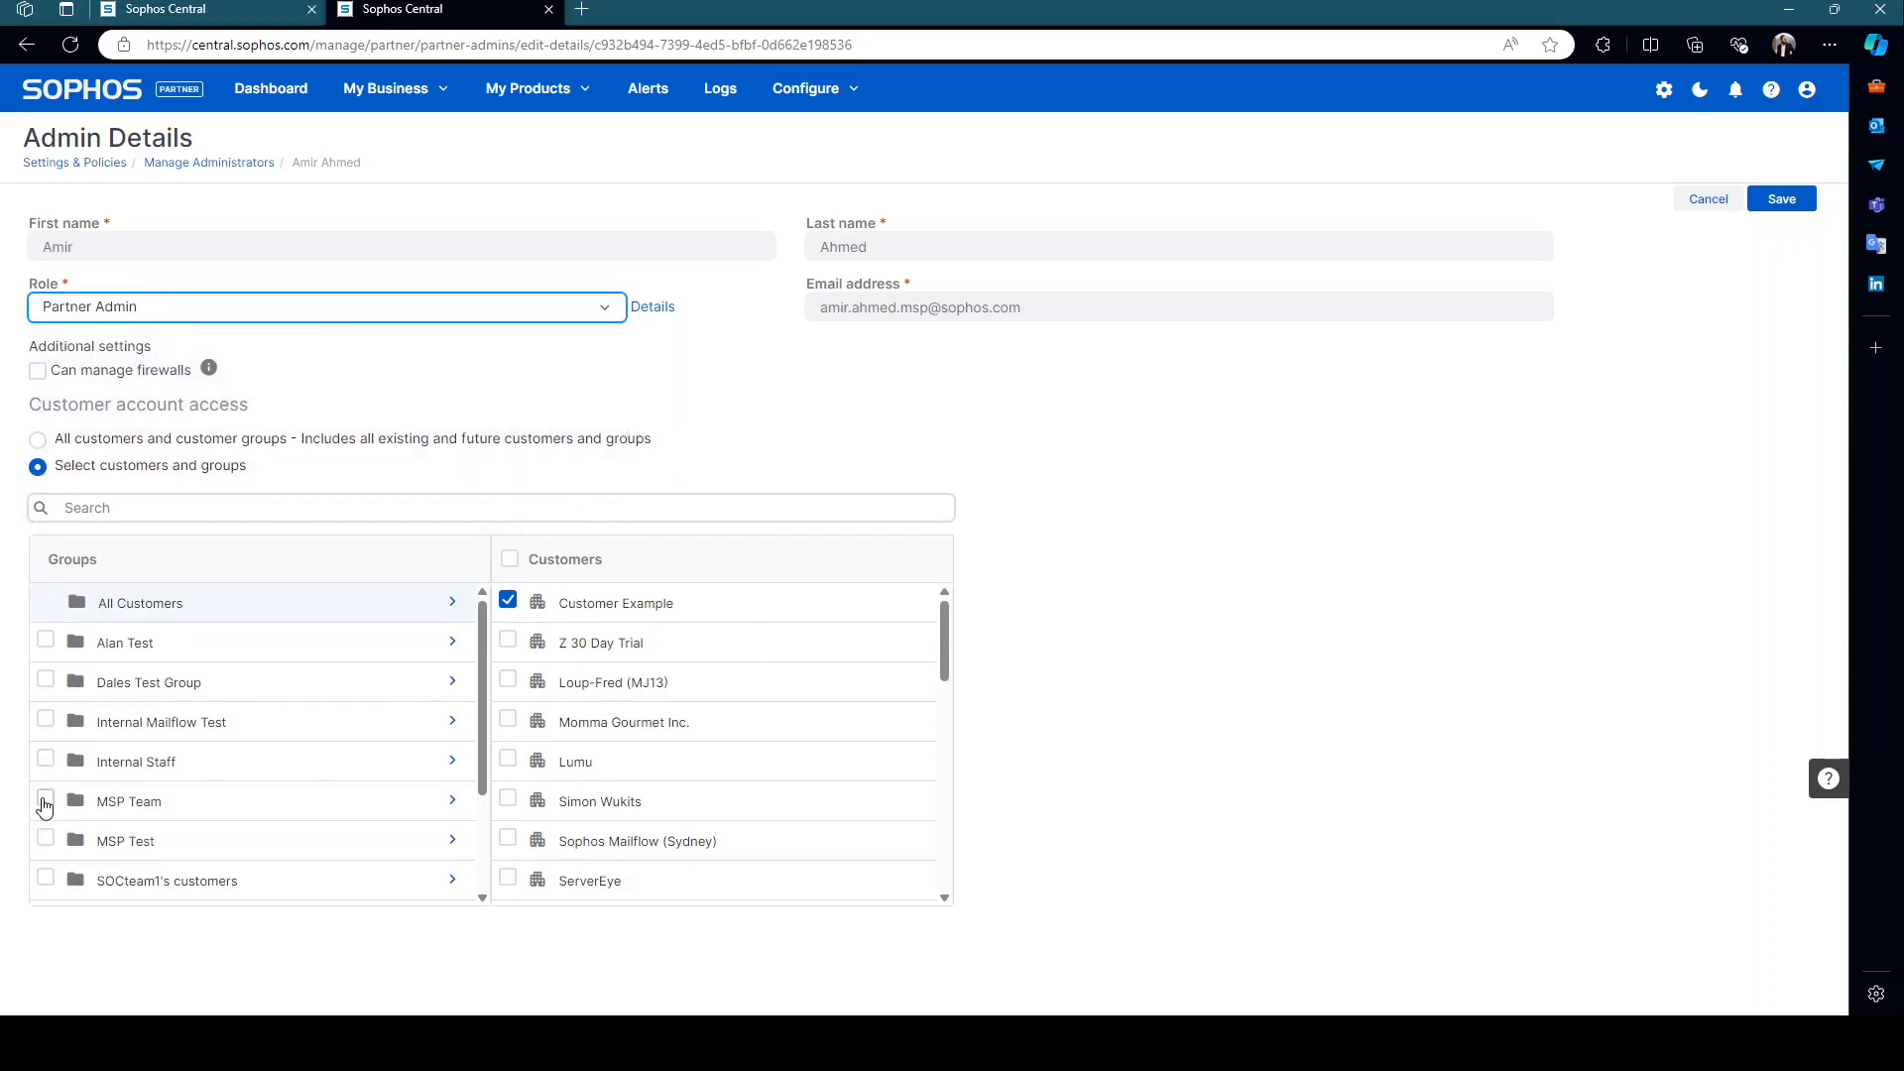
left_click(45, 801)
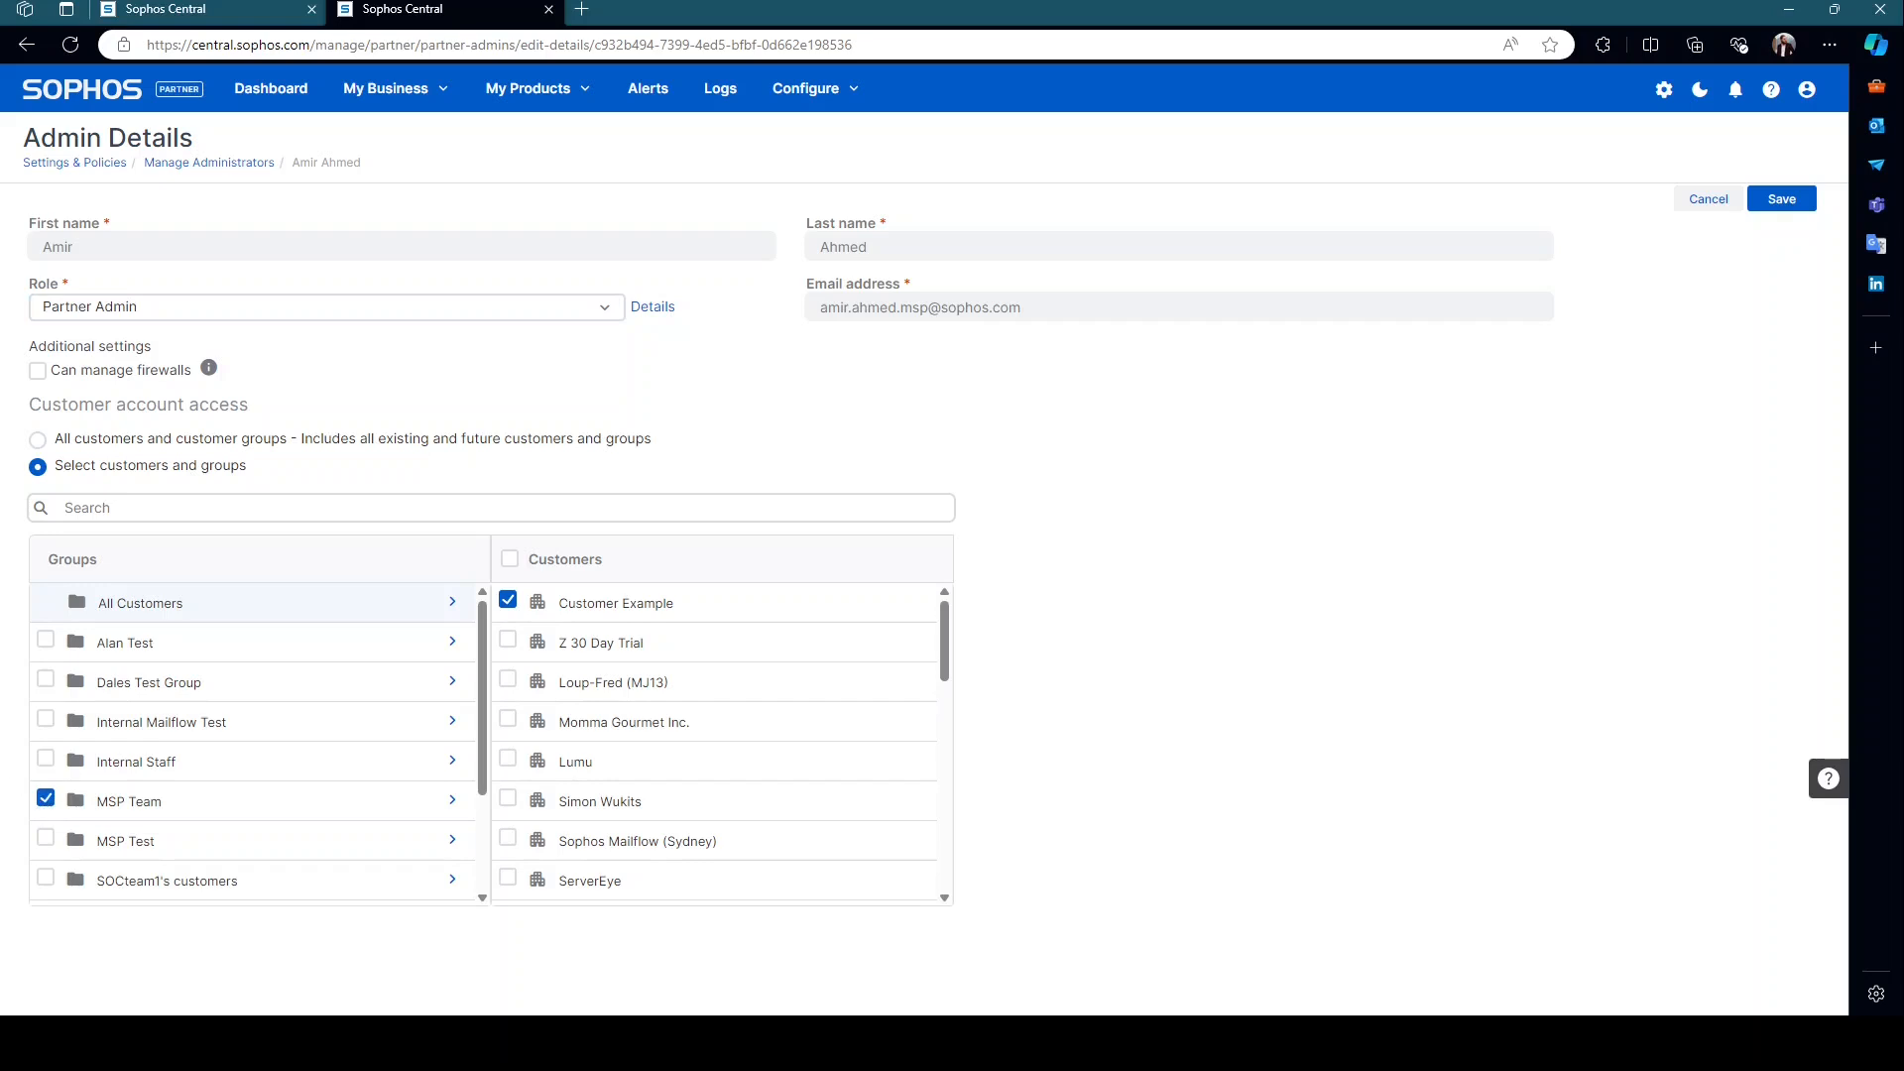
left_click(508, 603)
left_click(450, 808)
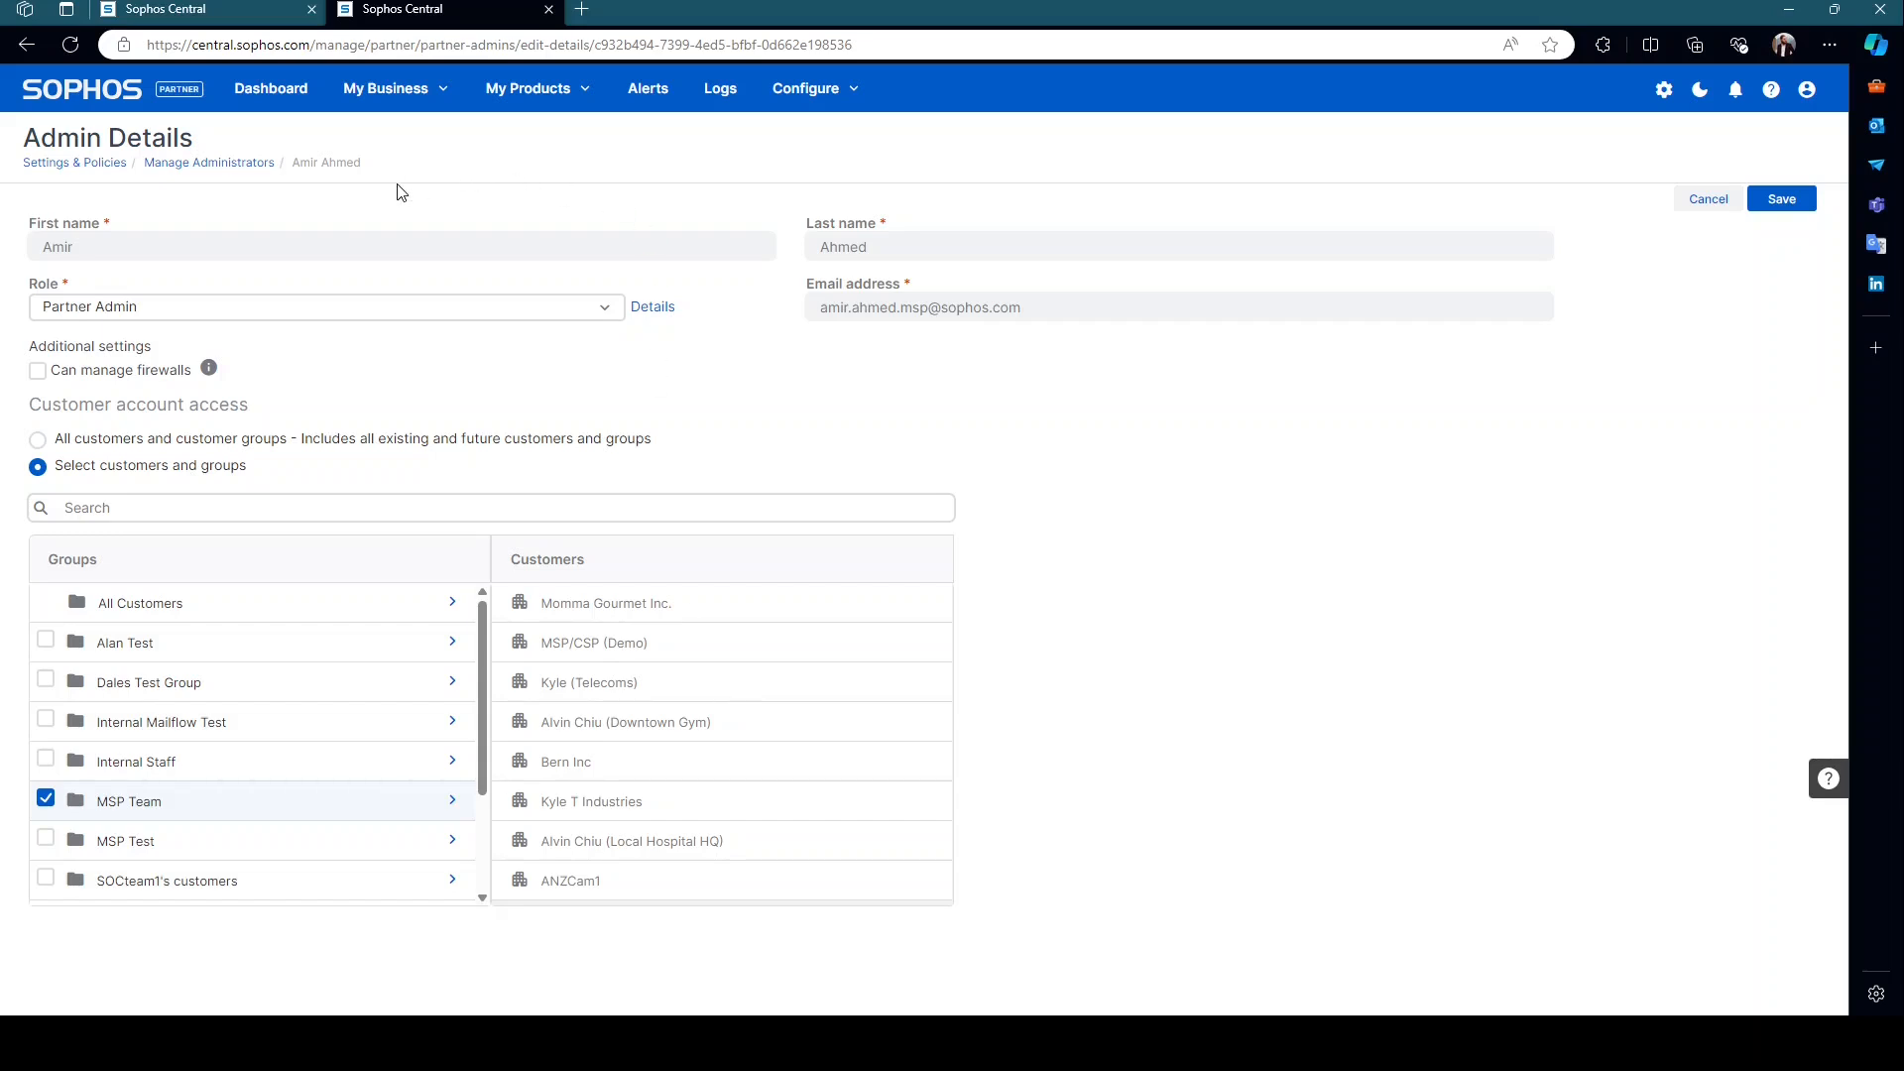
Go through the dashboard to the alerts list and check which actions are available for the newest DNS Protection alert, leaving it deselected
left_click(295, 98)
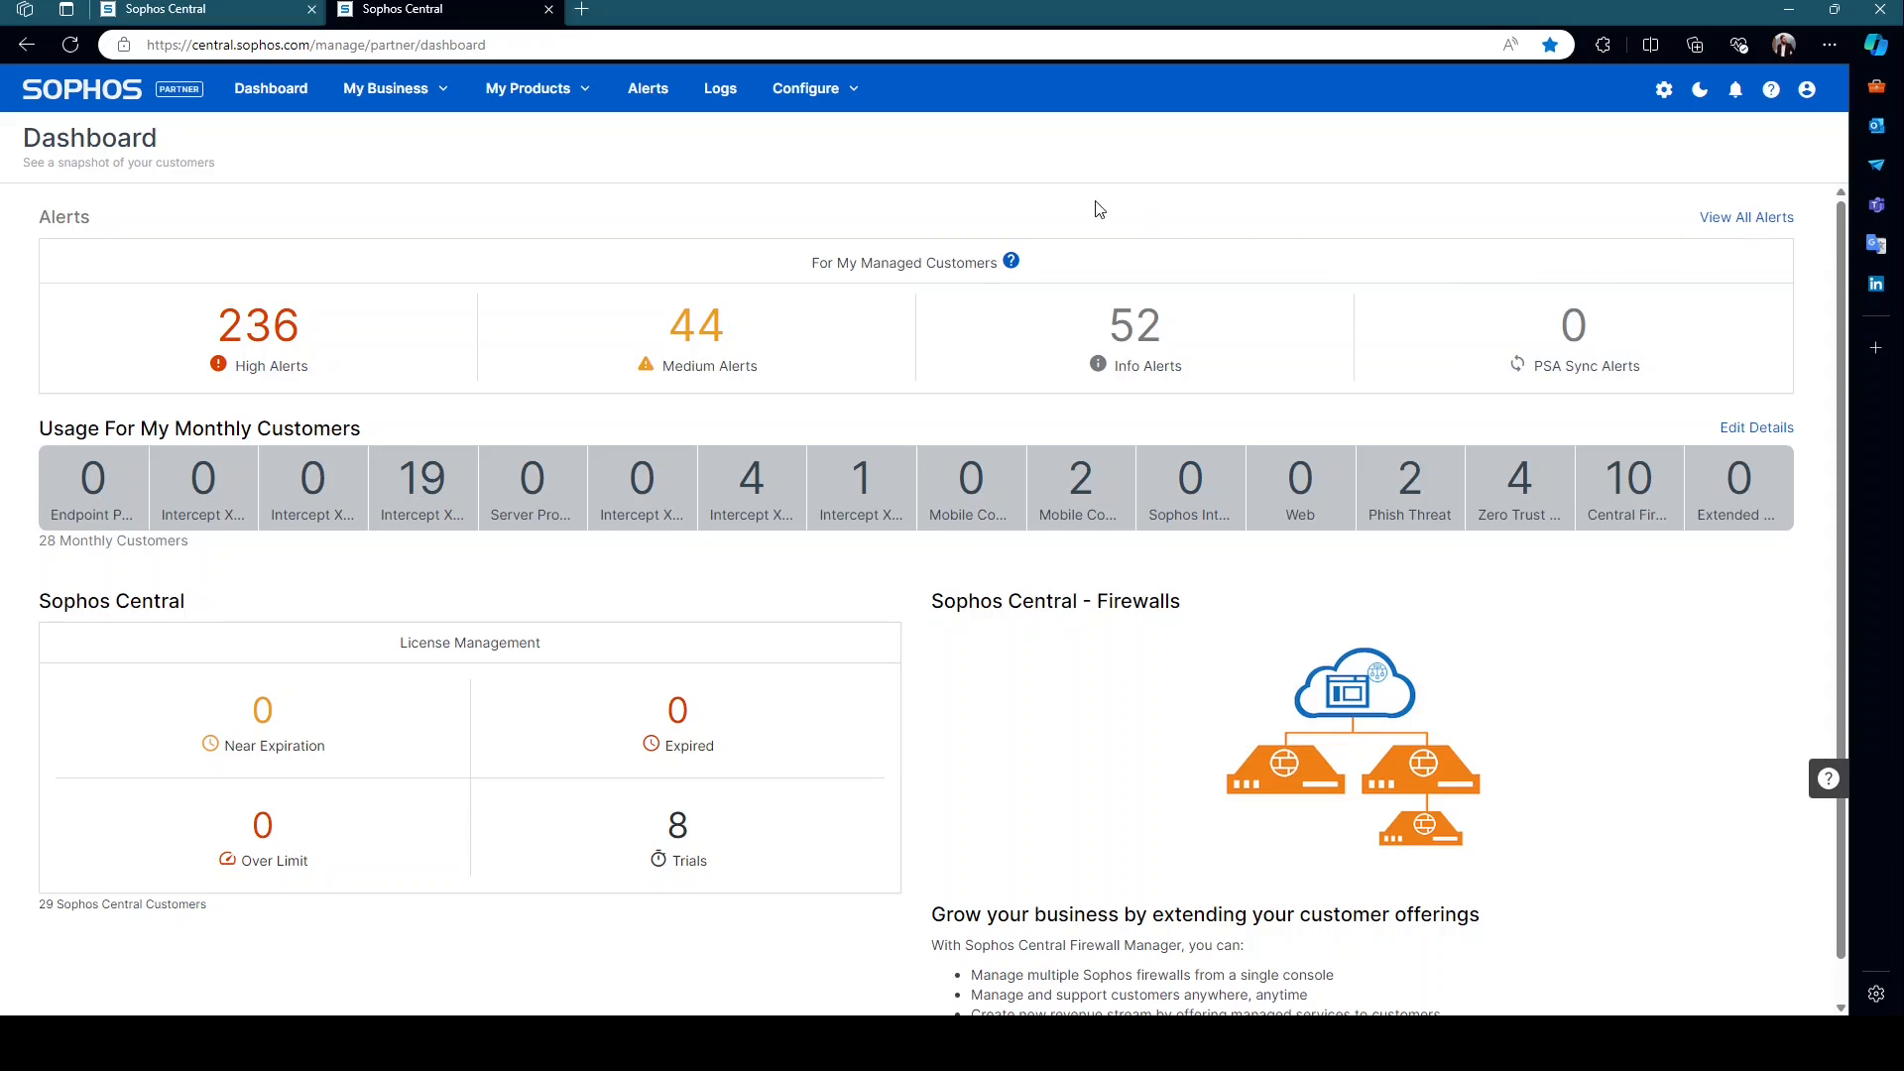
left_click(640, 96)
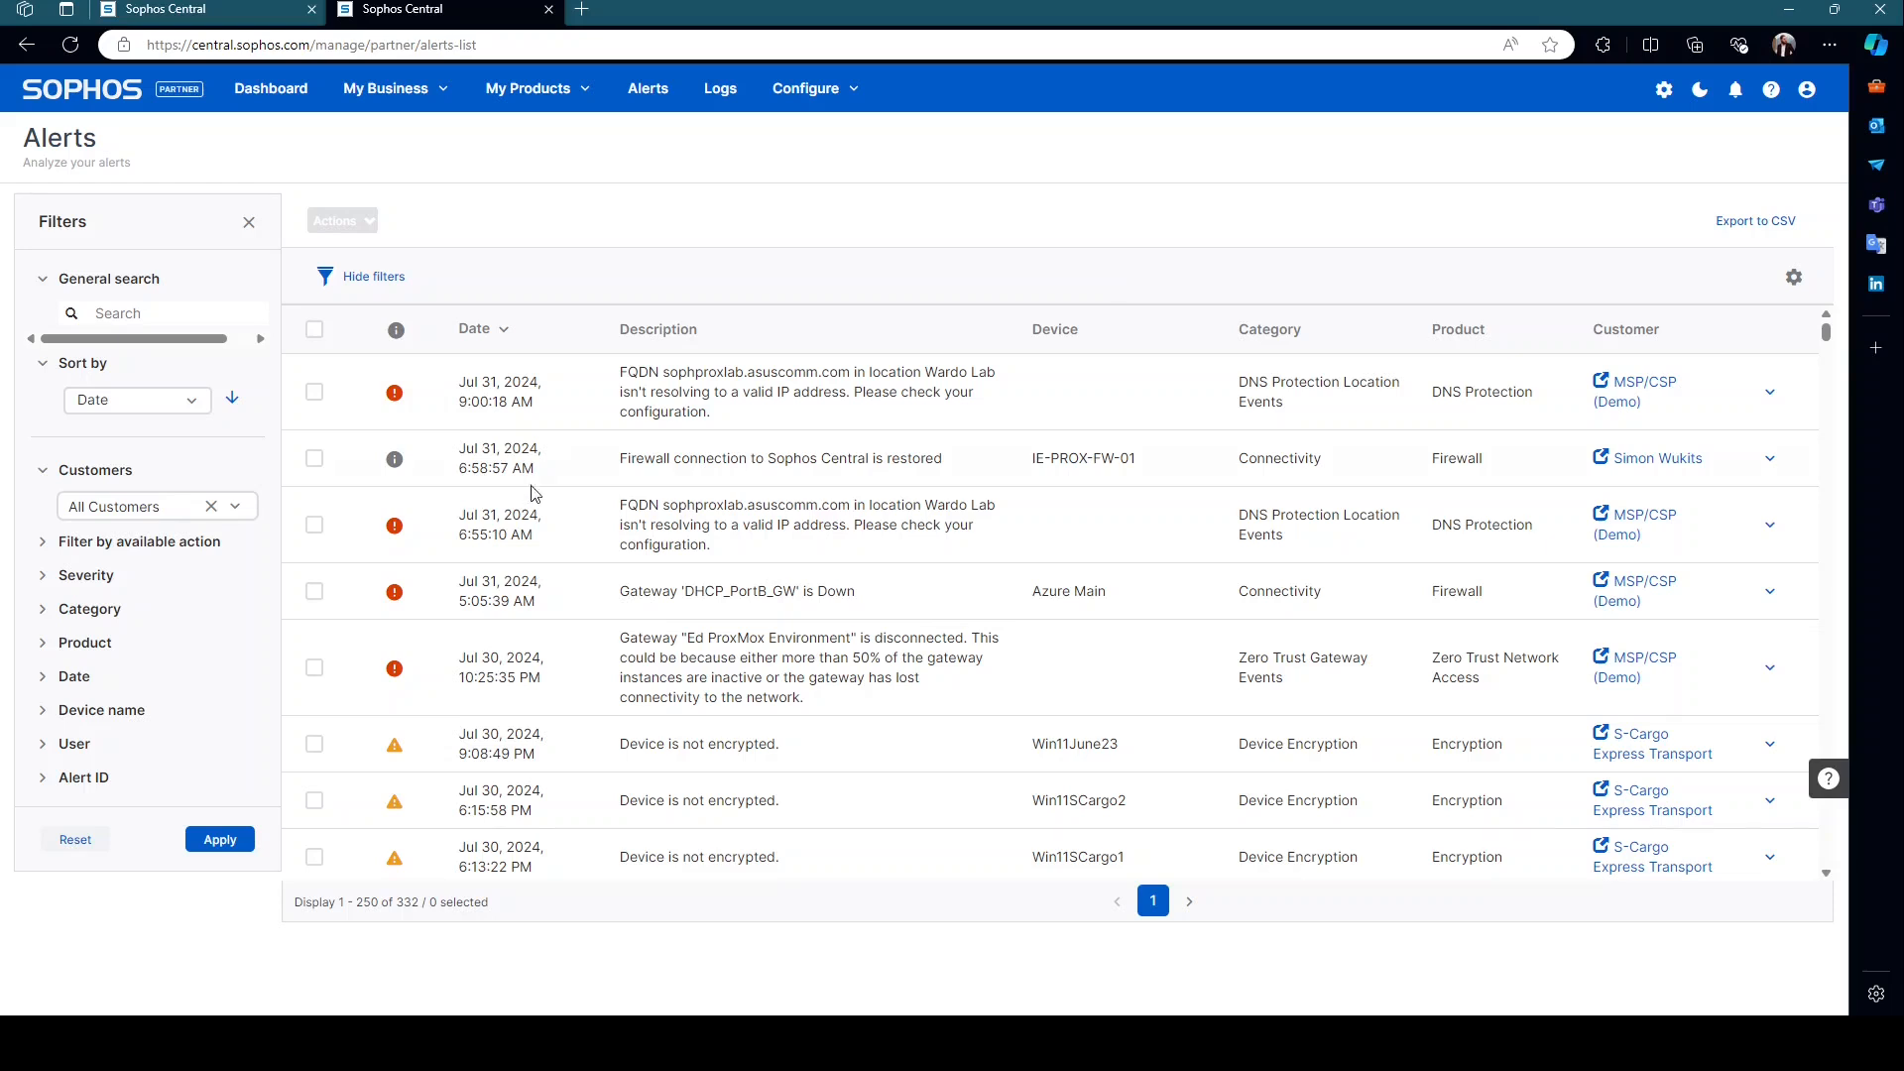
left_click(315, 393)
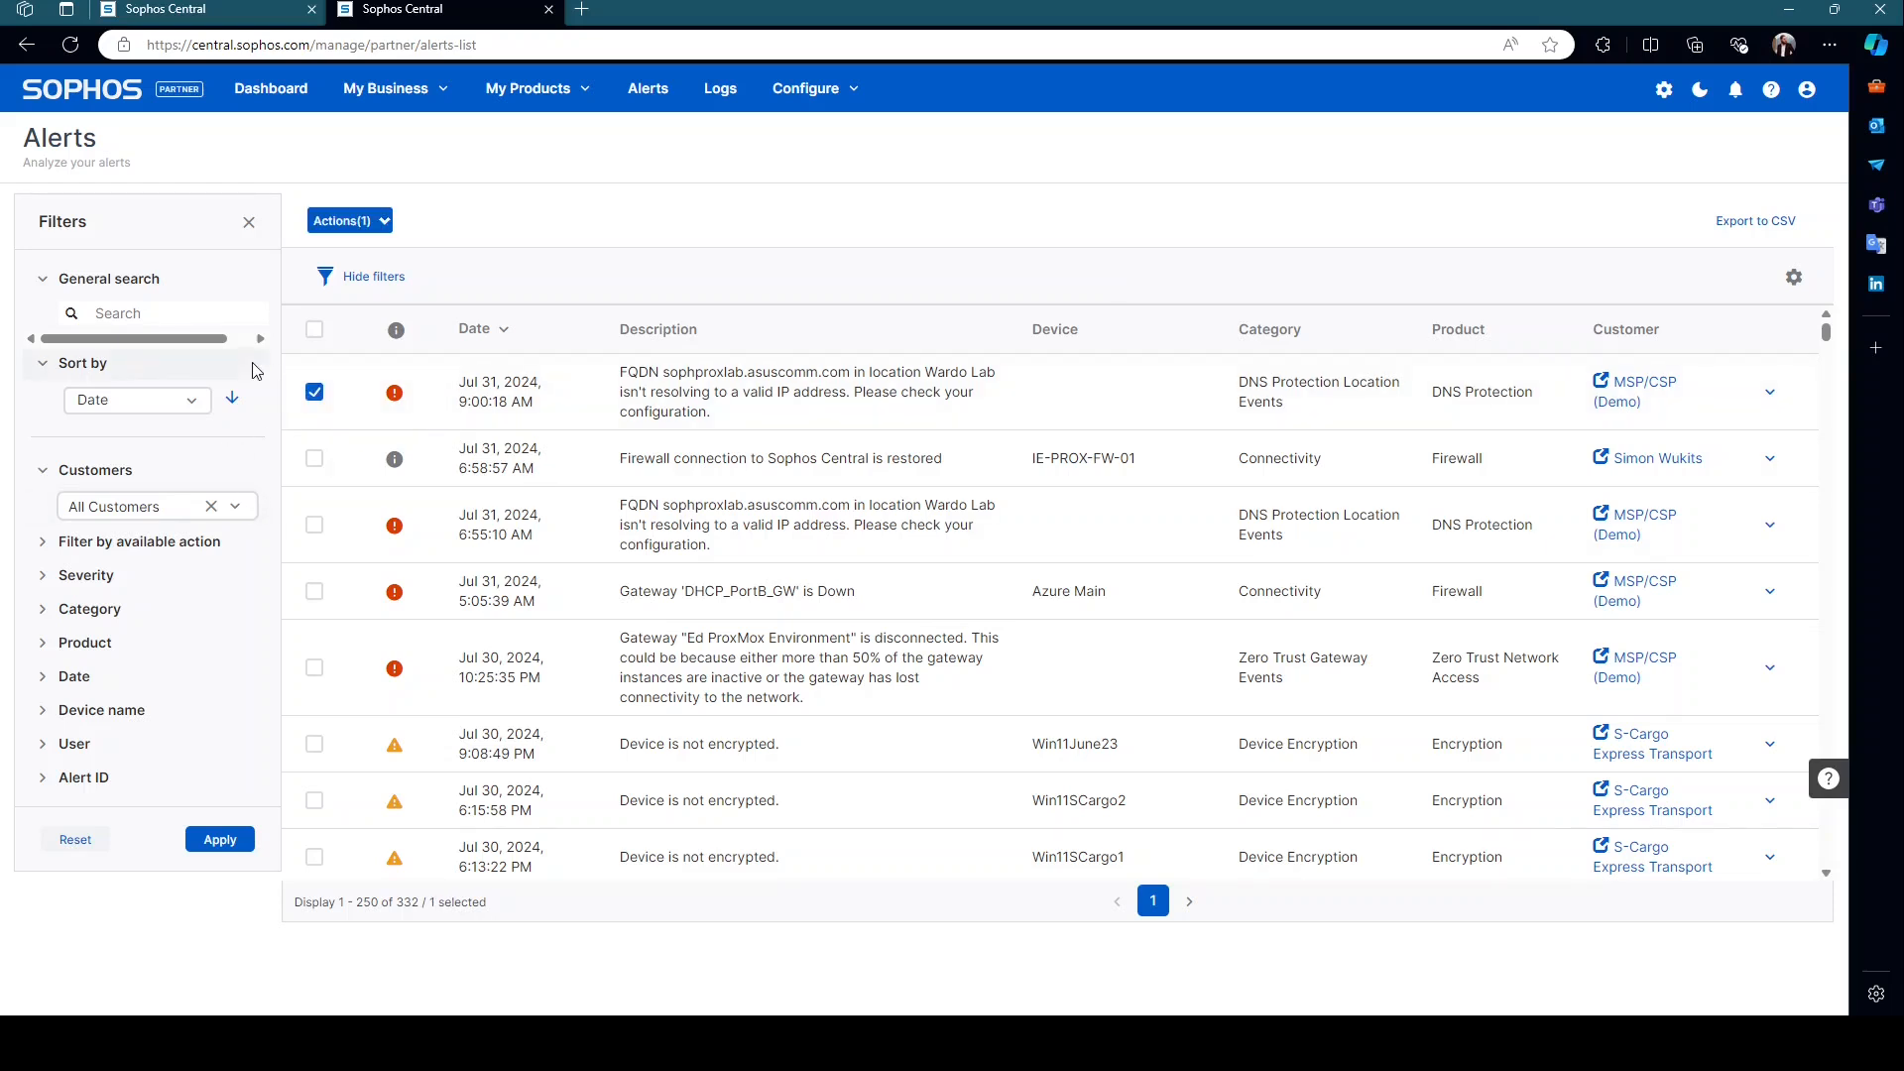
left_click(383, 228)
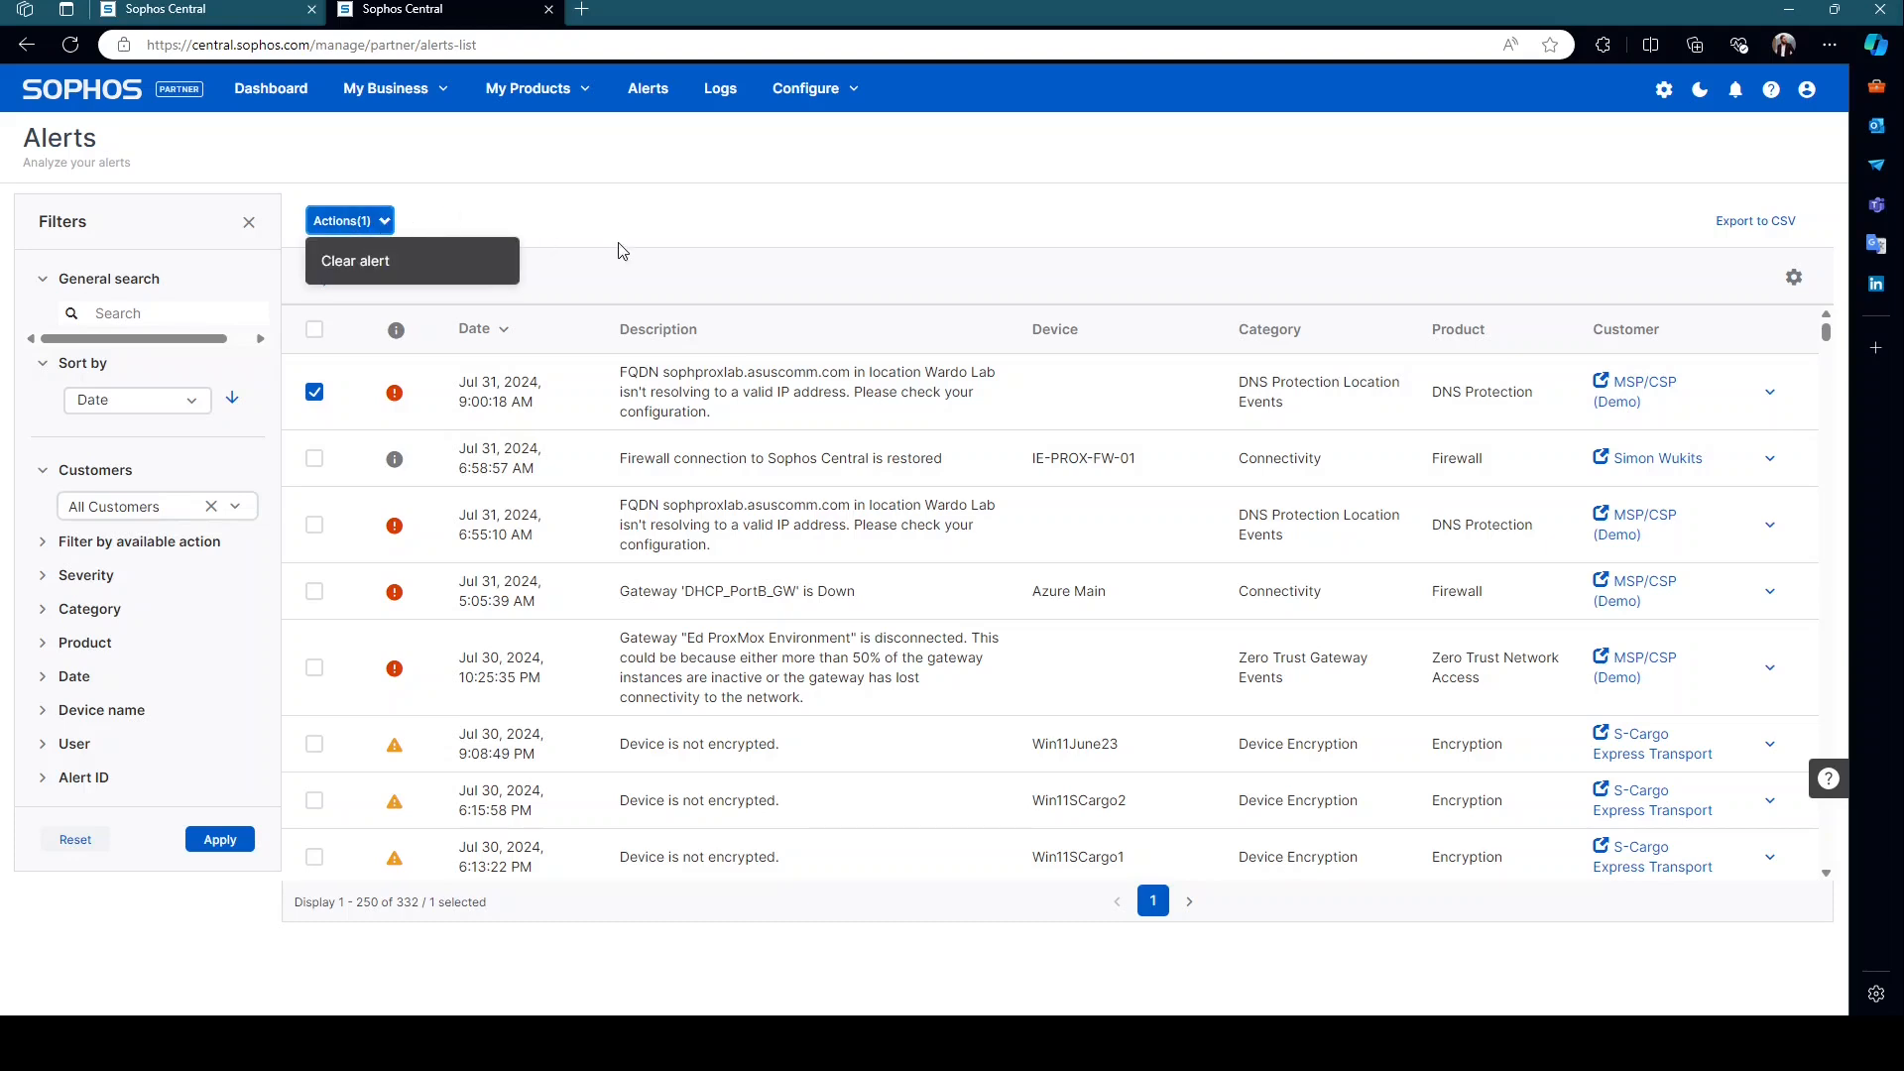
left_click(592, 226)
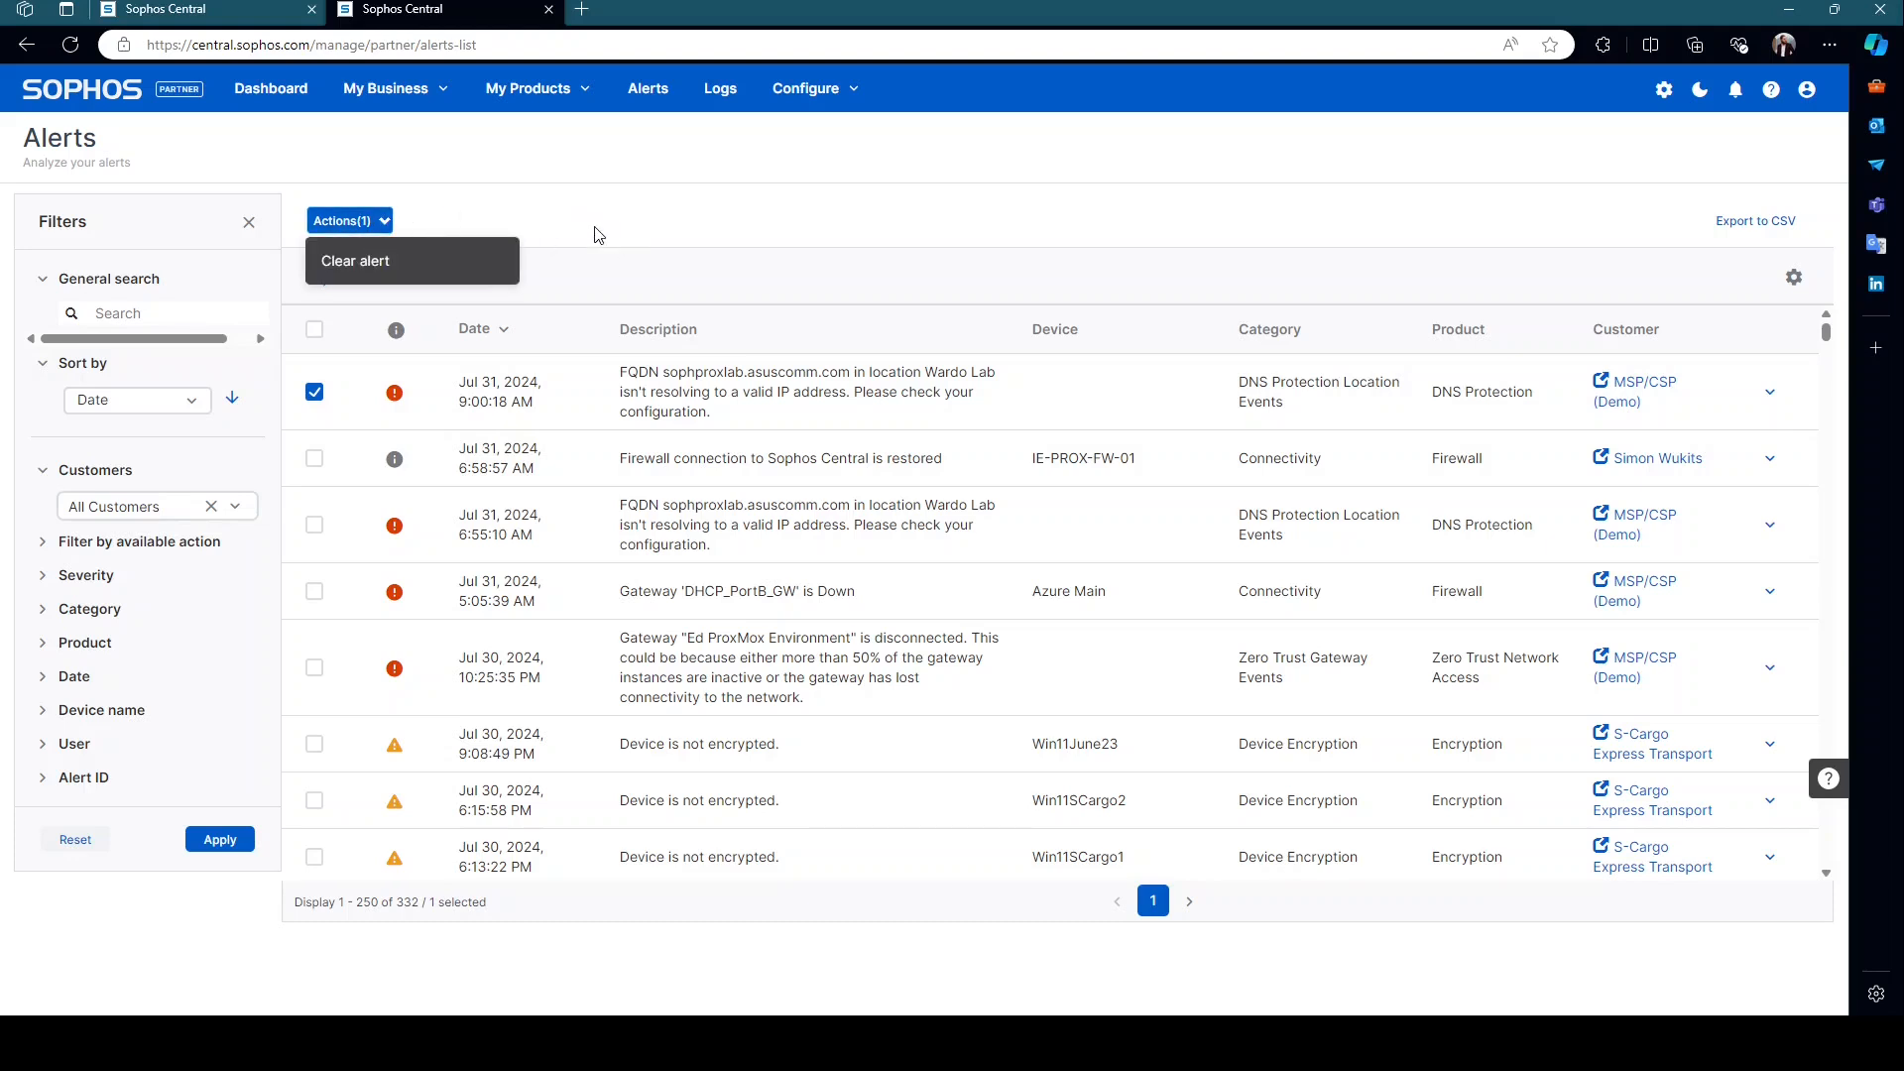
left_click(316, 395)
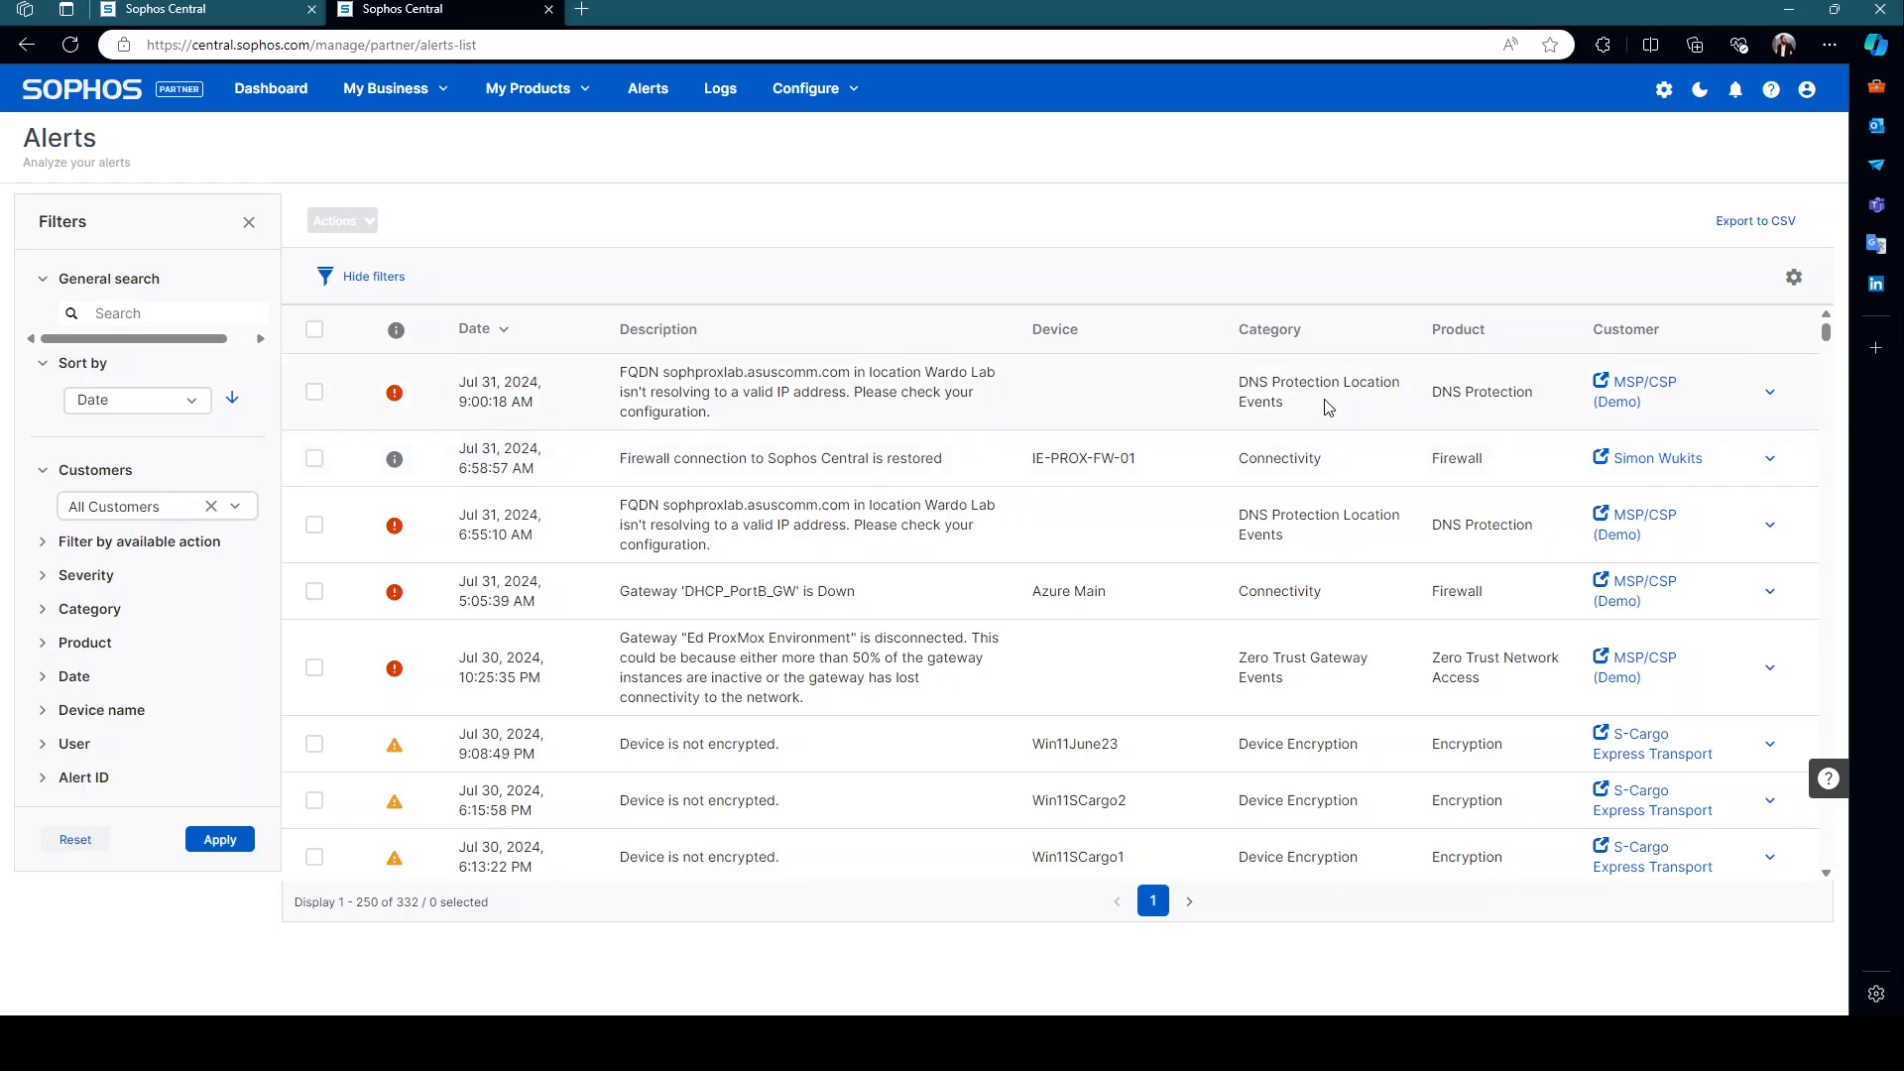
Open the customer's Sophos Central dashboard from the alert about the restored firewall connection
left_click(1626, 462)
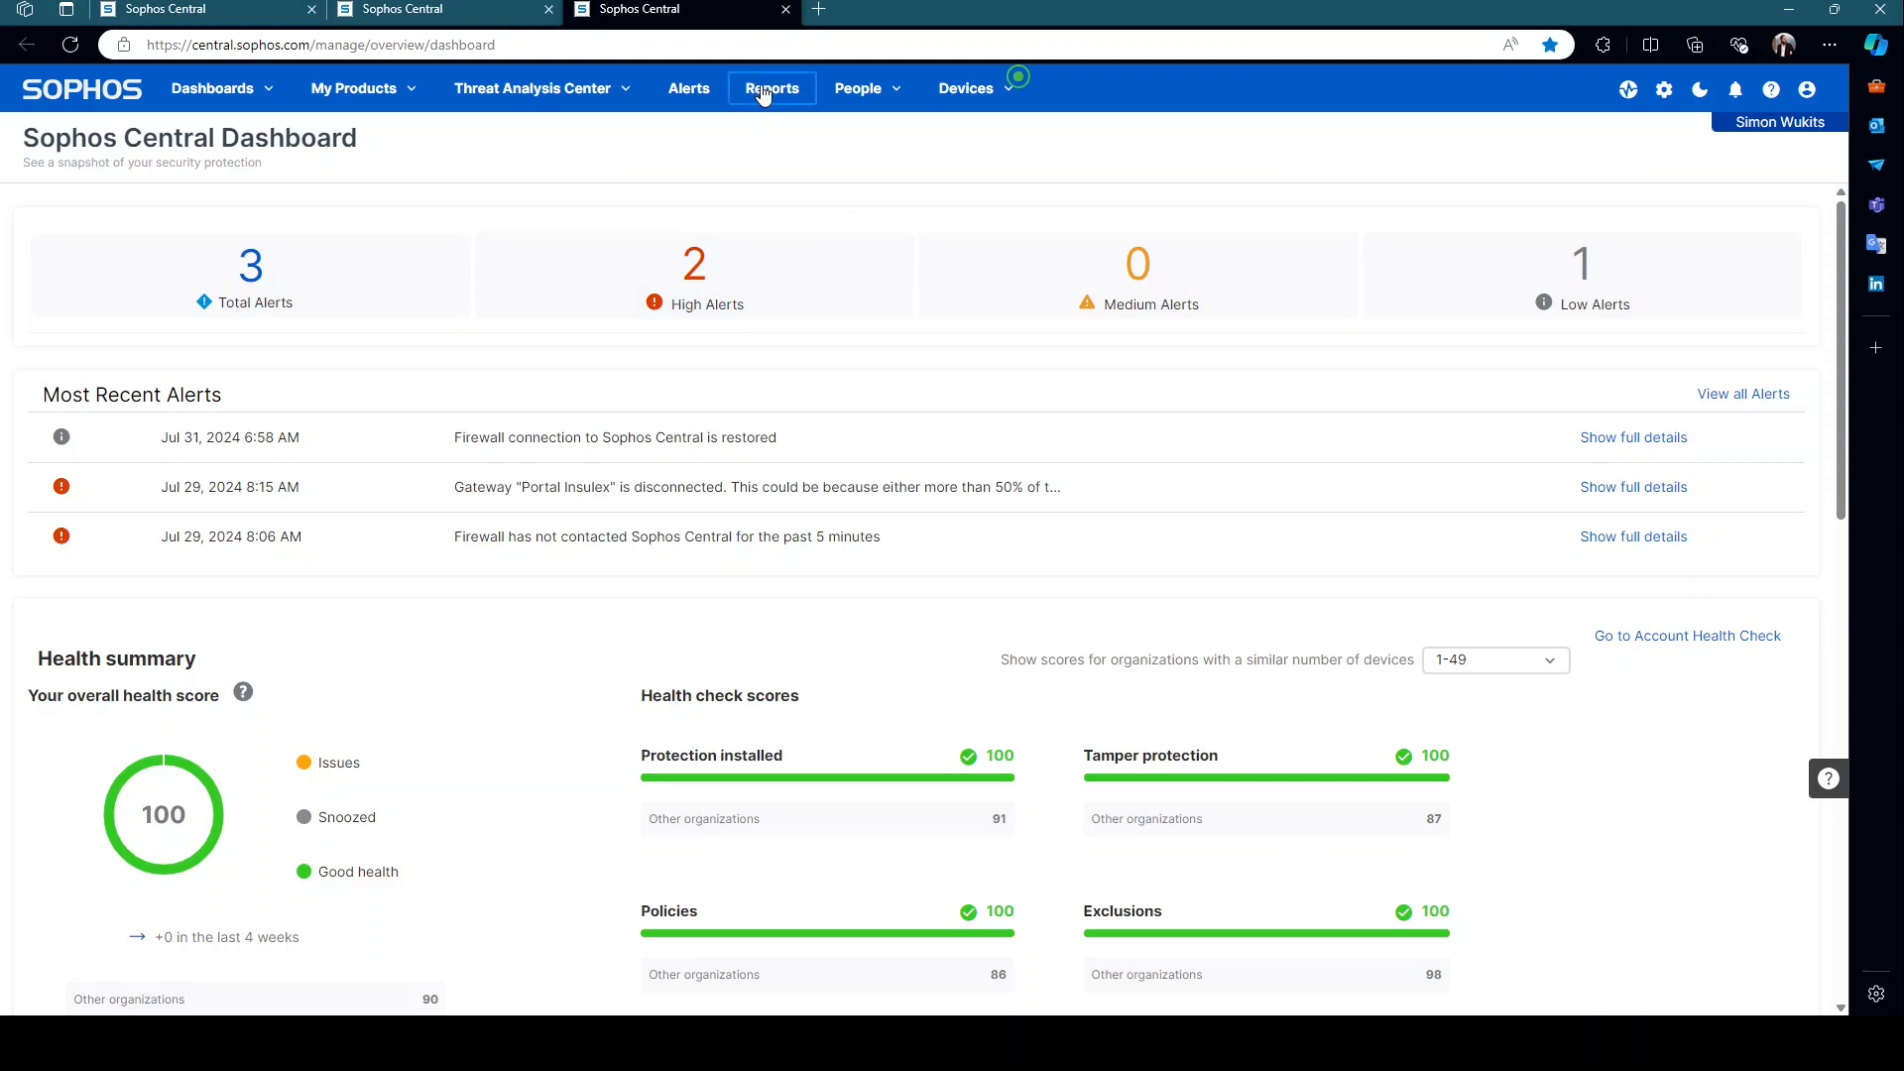
Close the customer's dashboard and expand the newest DNS Protection alert to view its details and actions
left_click(786, 10)
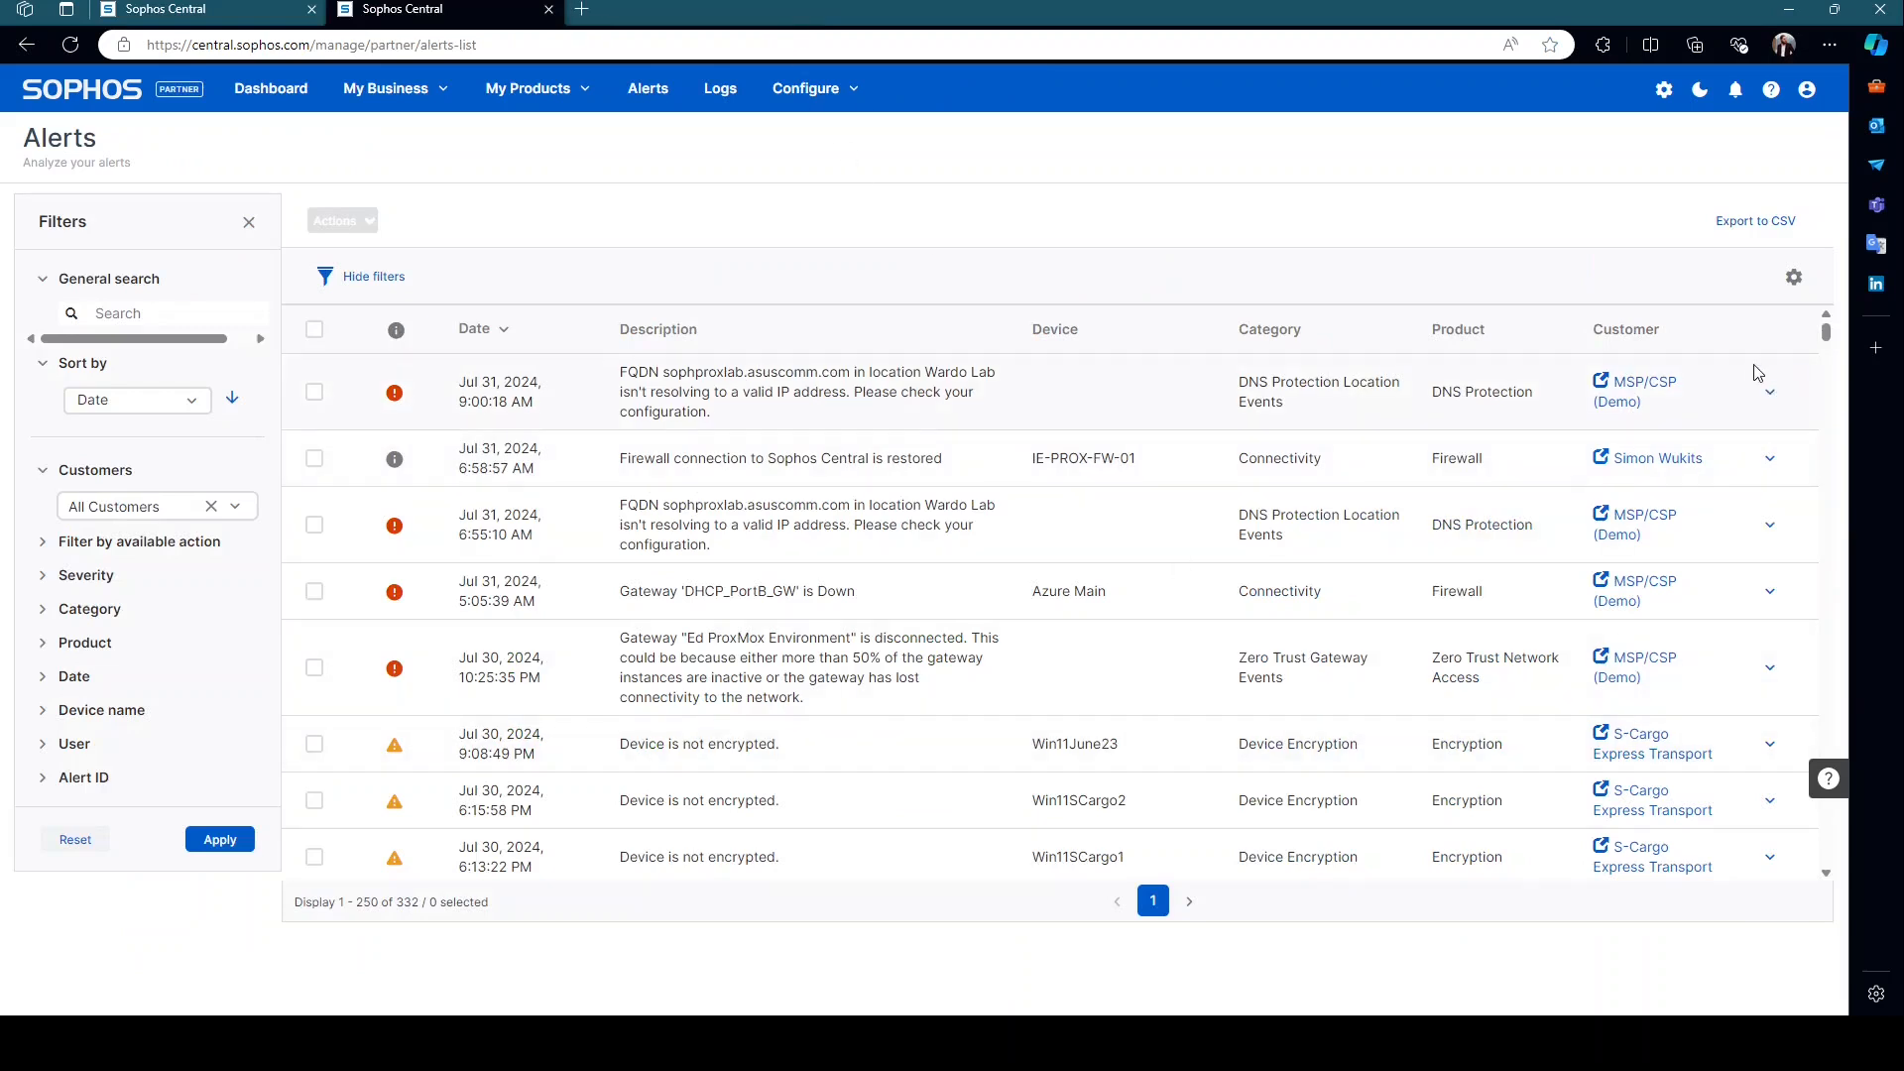
left_click(1770, 392)
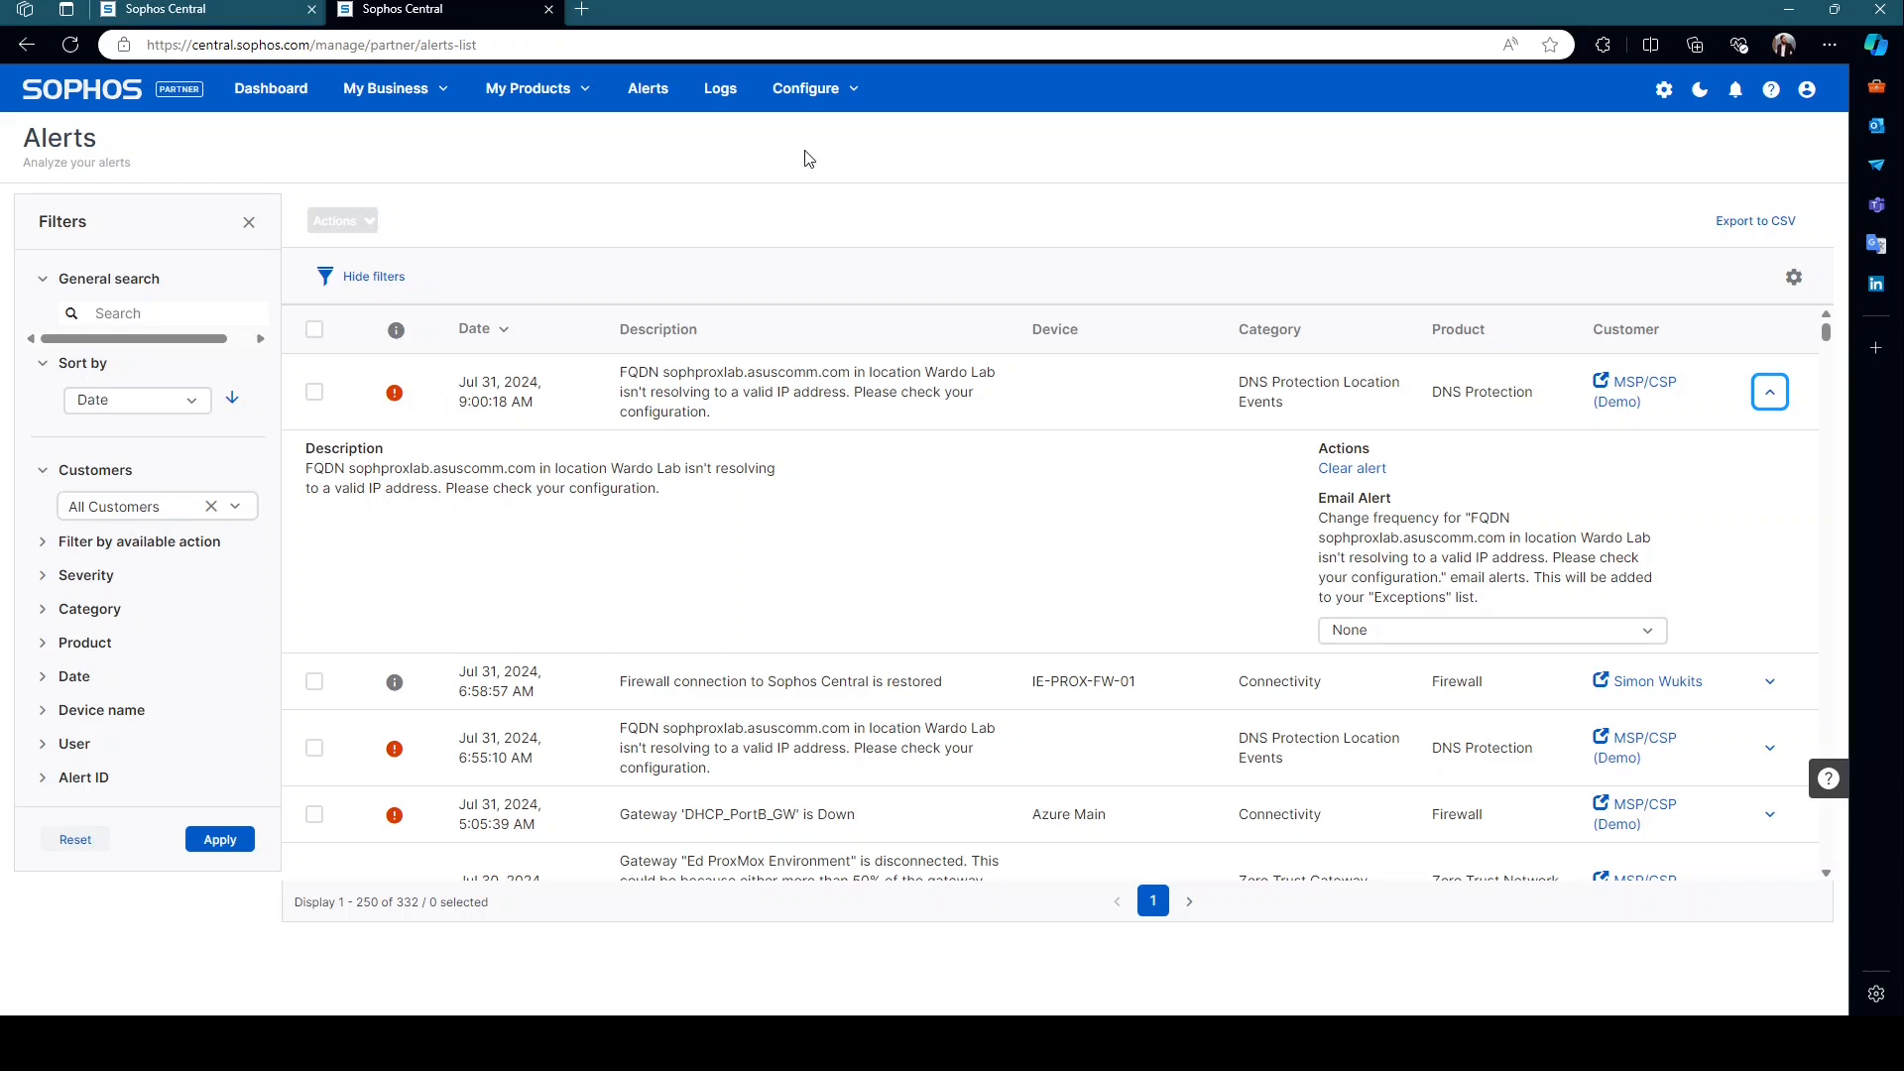
Open the Audit Log and highlight the description of the newest Manage customer entry
left_click(715, 93)
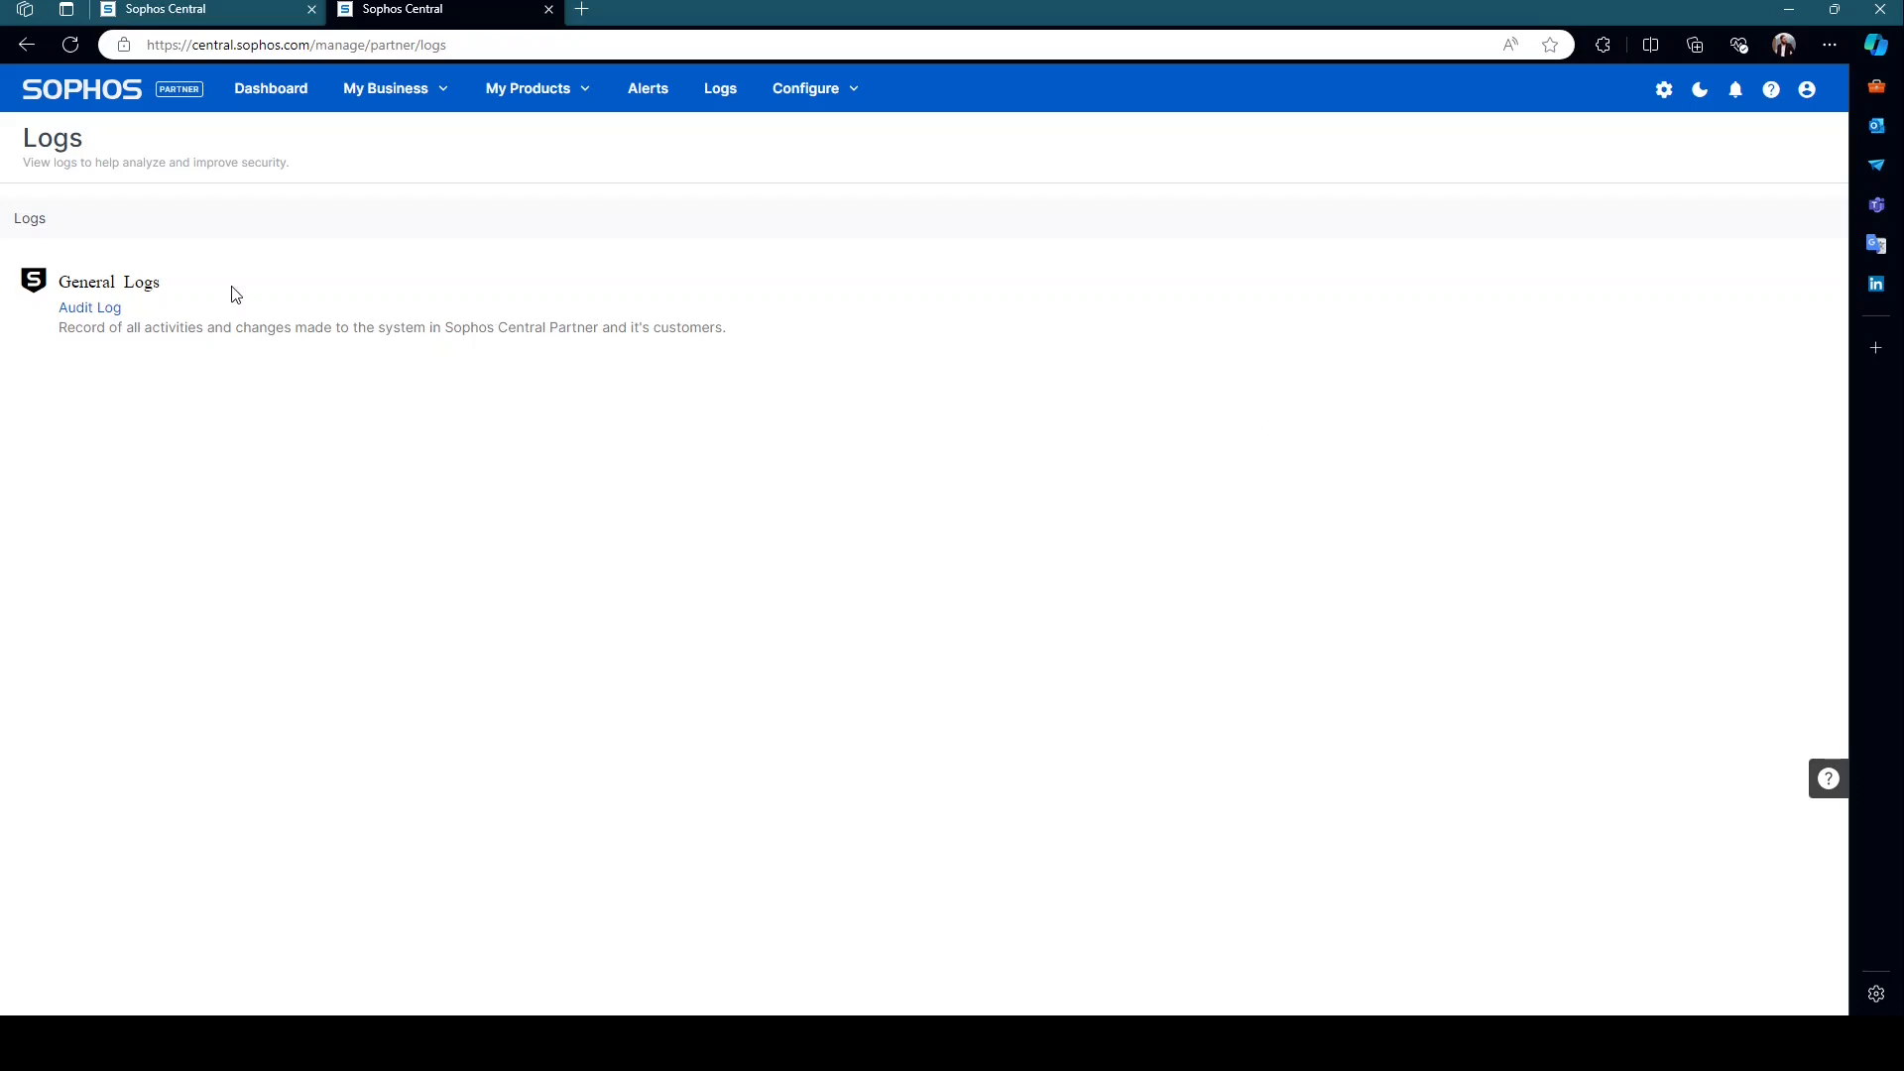
left_click(117, 309)
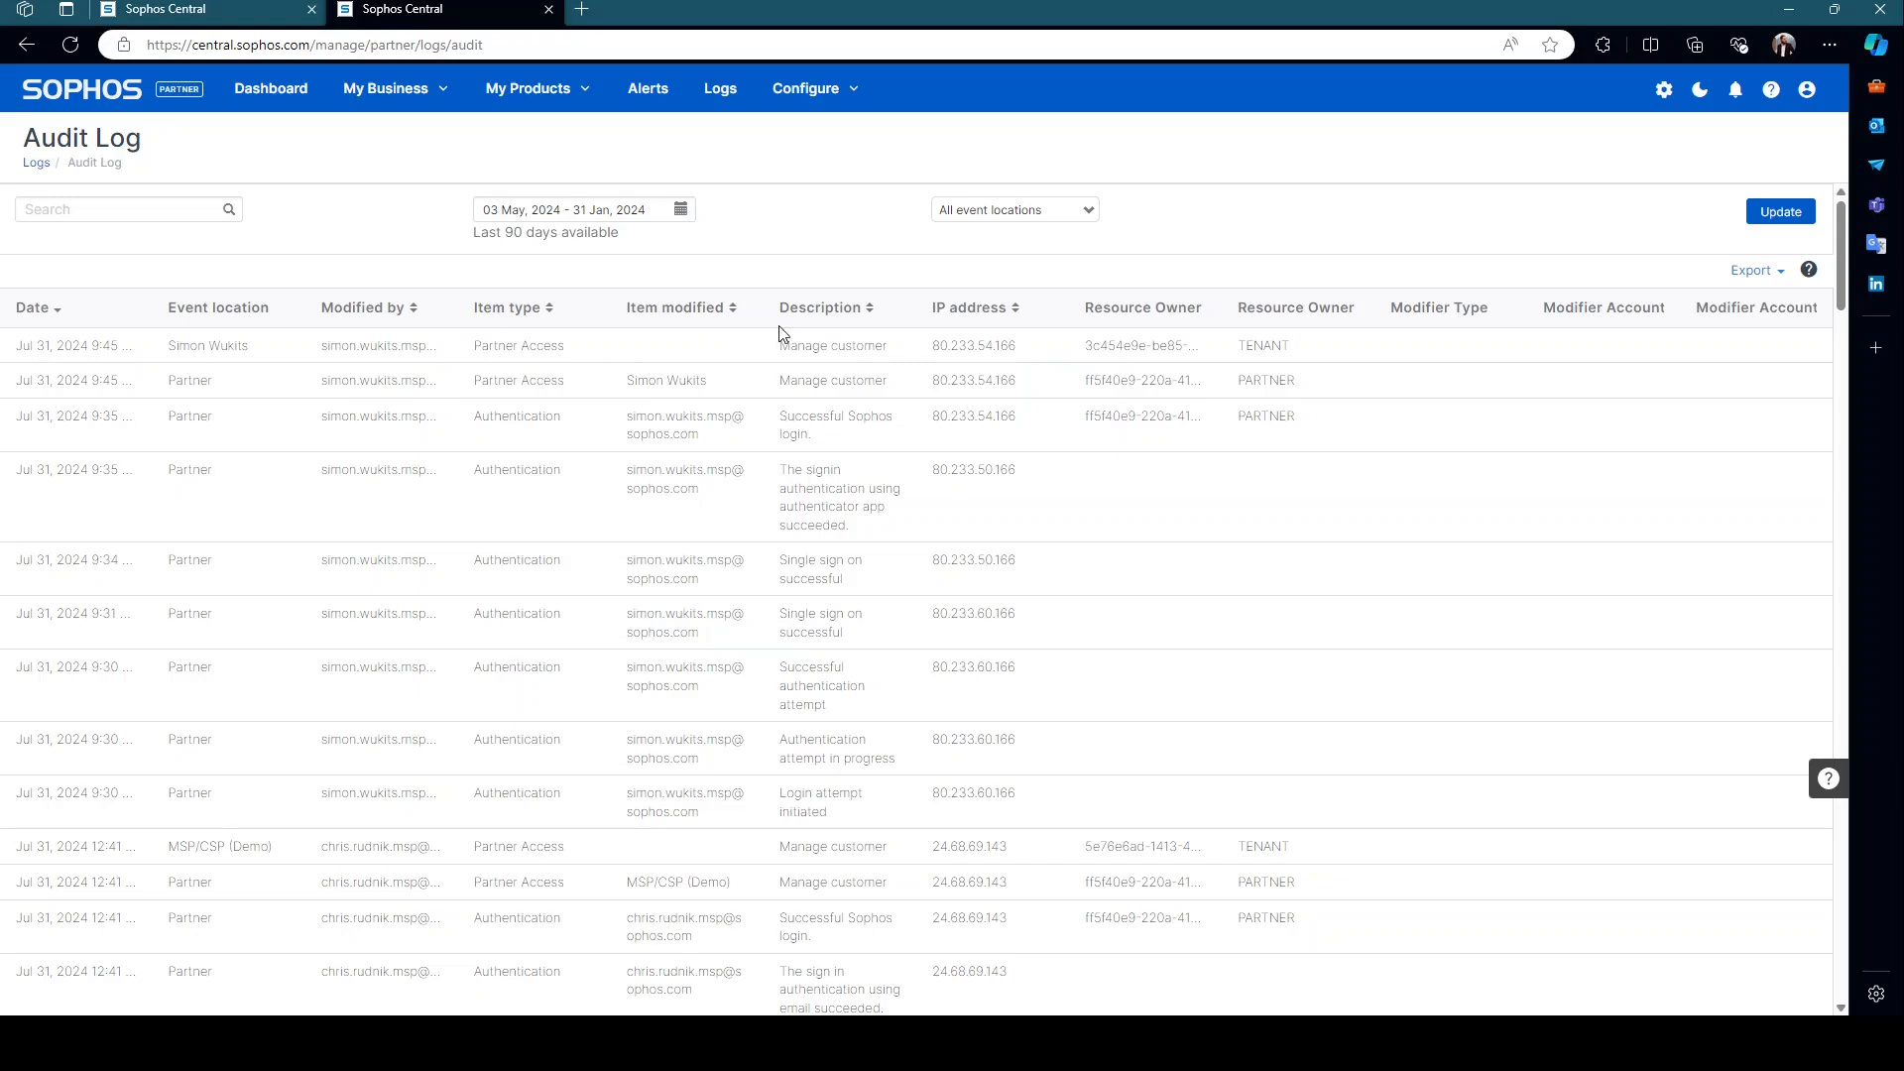
left_click_drag(771, 351, 905, 352)
Go to the Sophos Central Customers list and check the options of its activity-period and managed-status filters
left_click(415, 107)
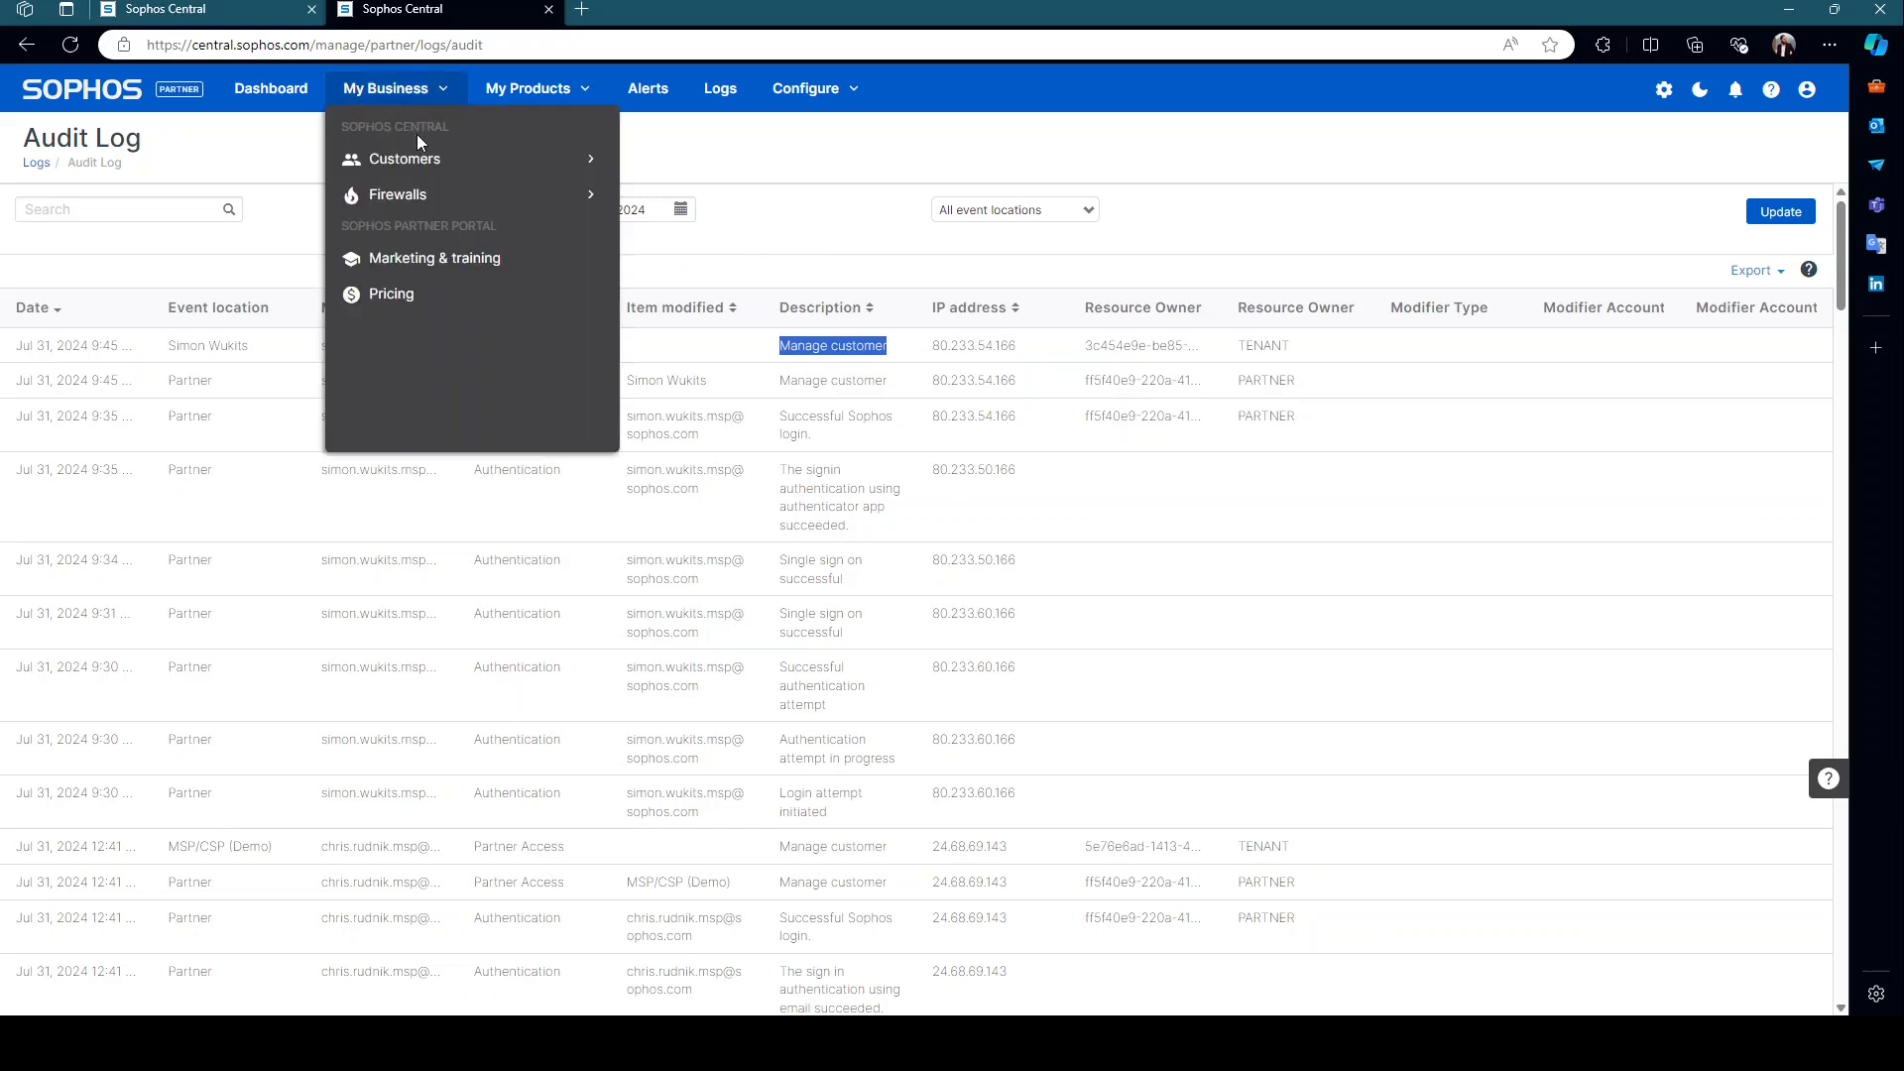
mouse_move(604, 162)
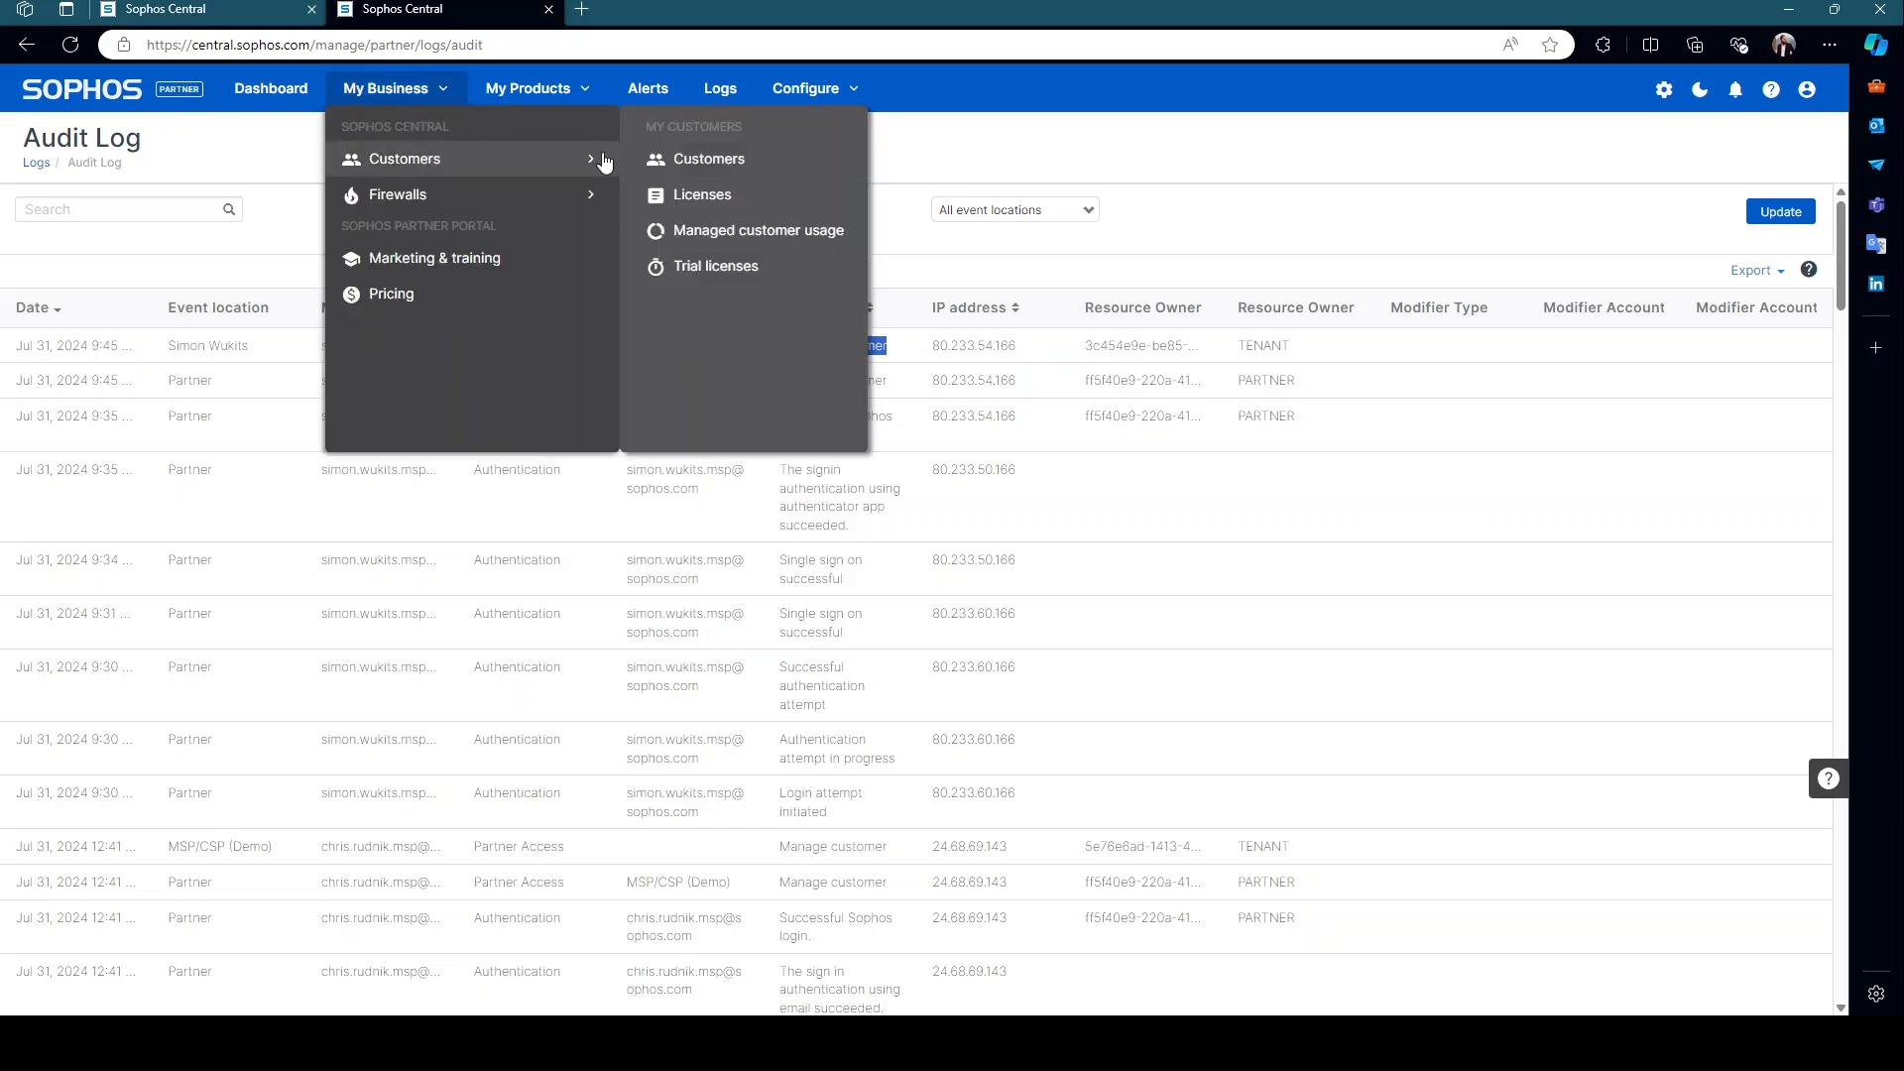
left_click(675, 150)
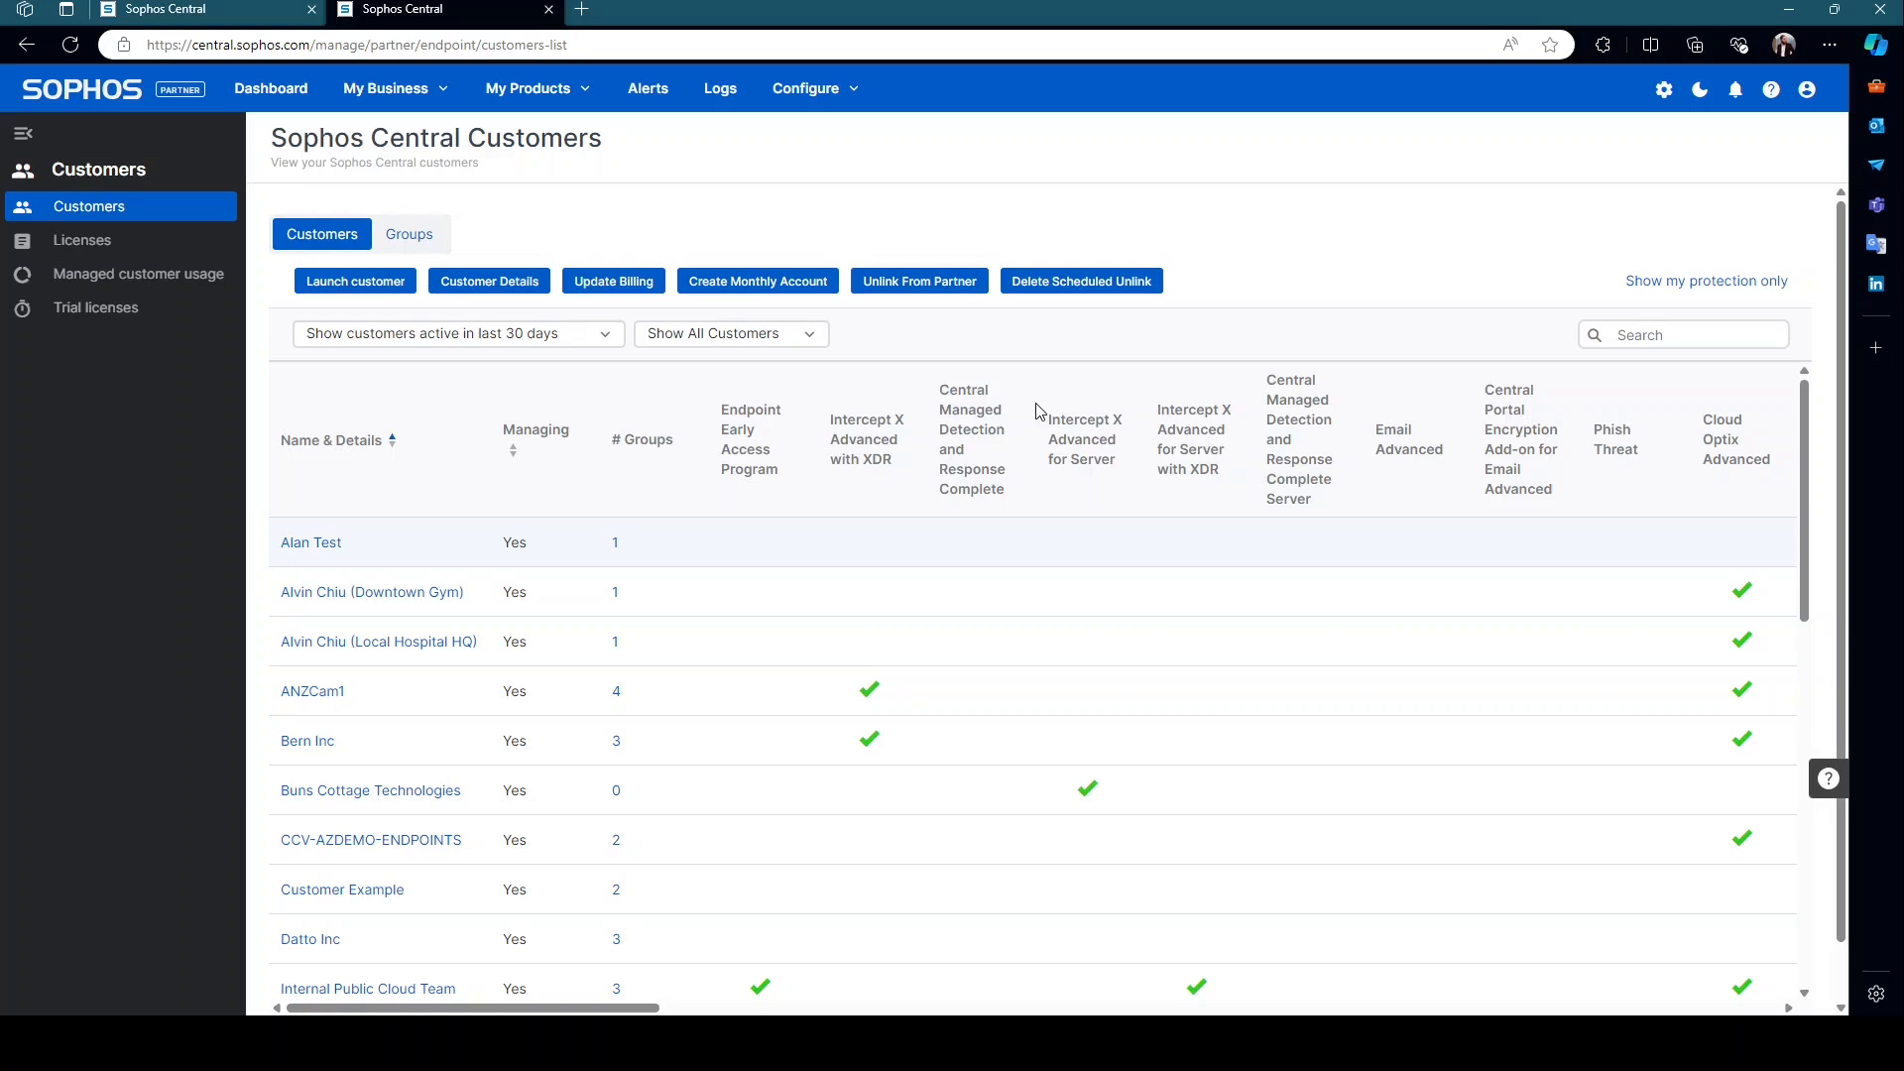
left_click(558, 337)
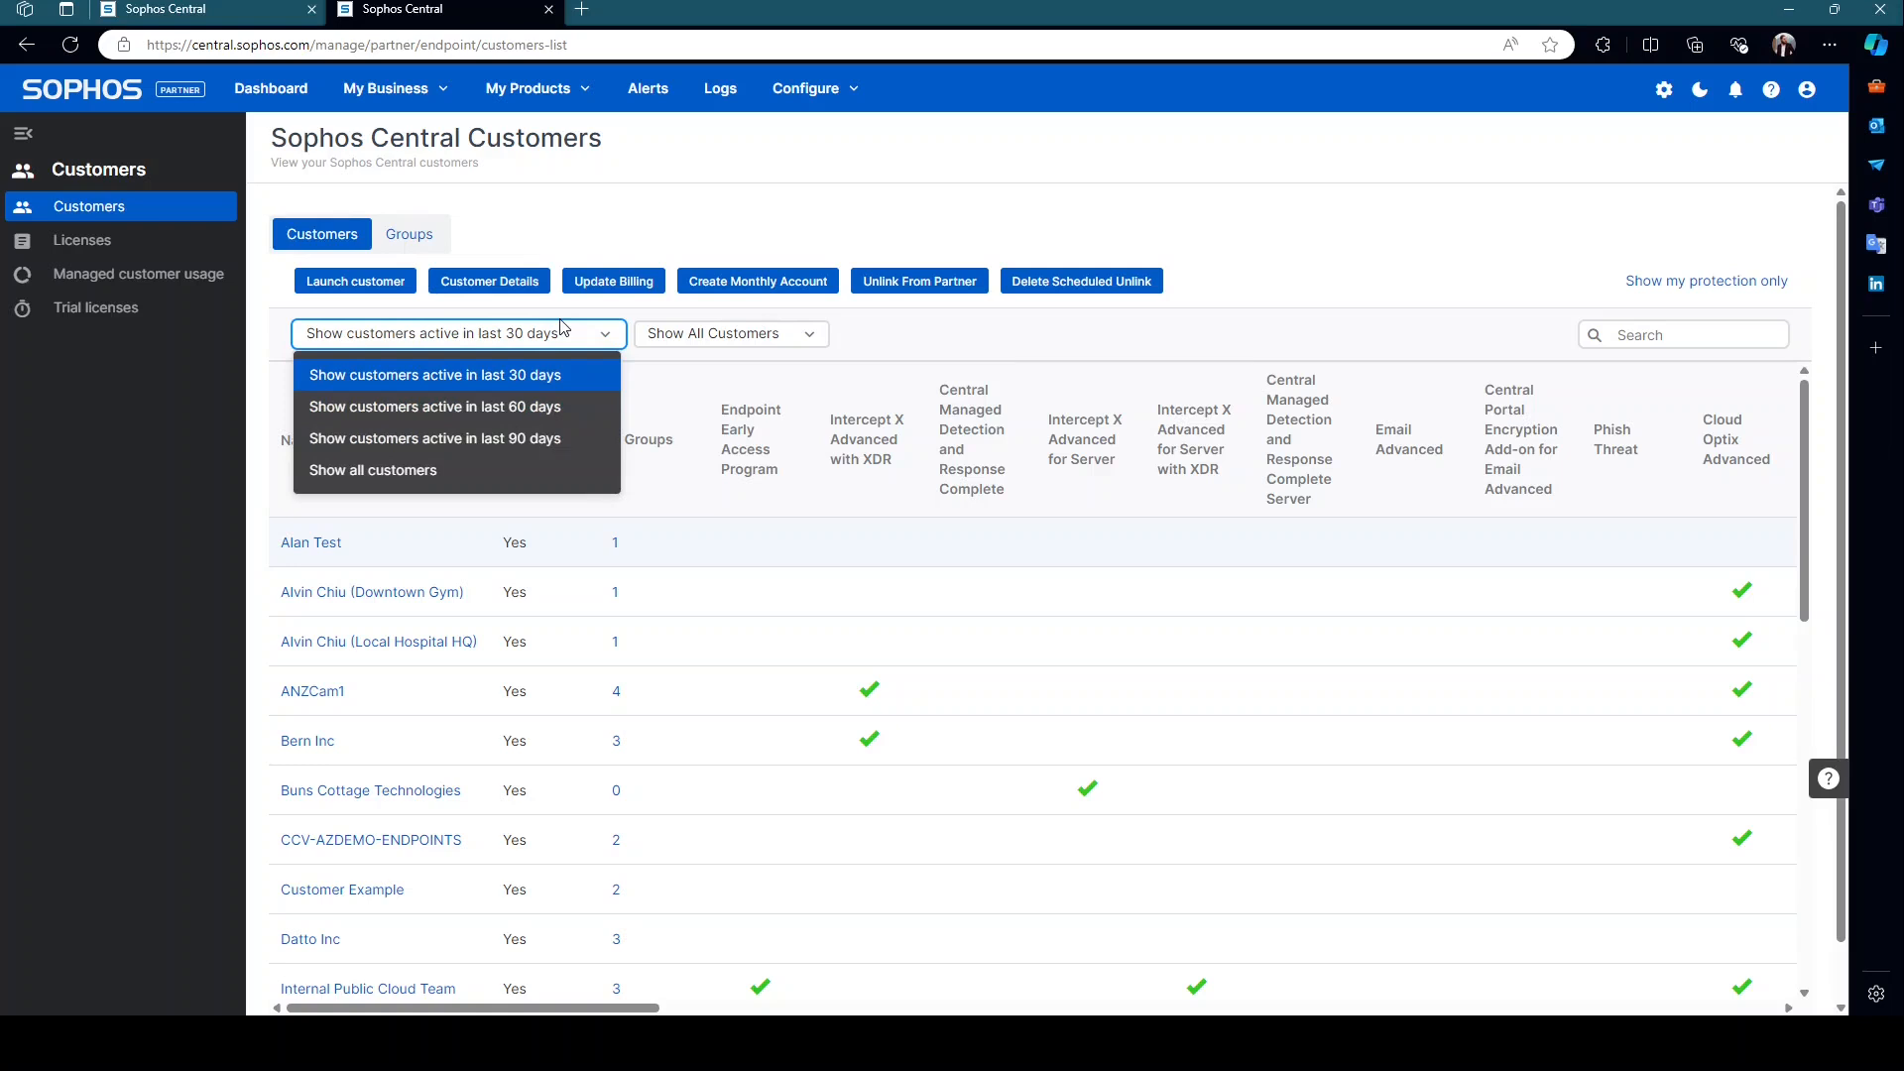
left_click(809, 335)
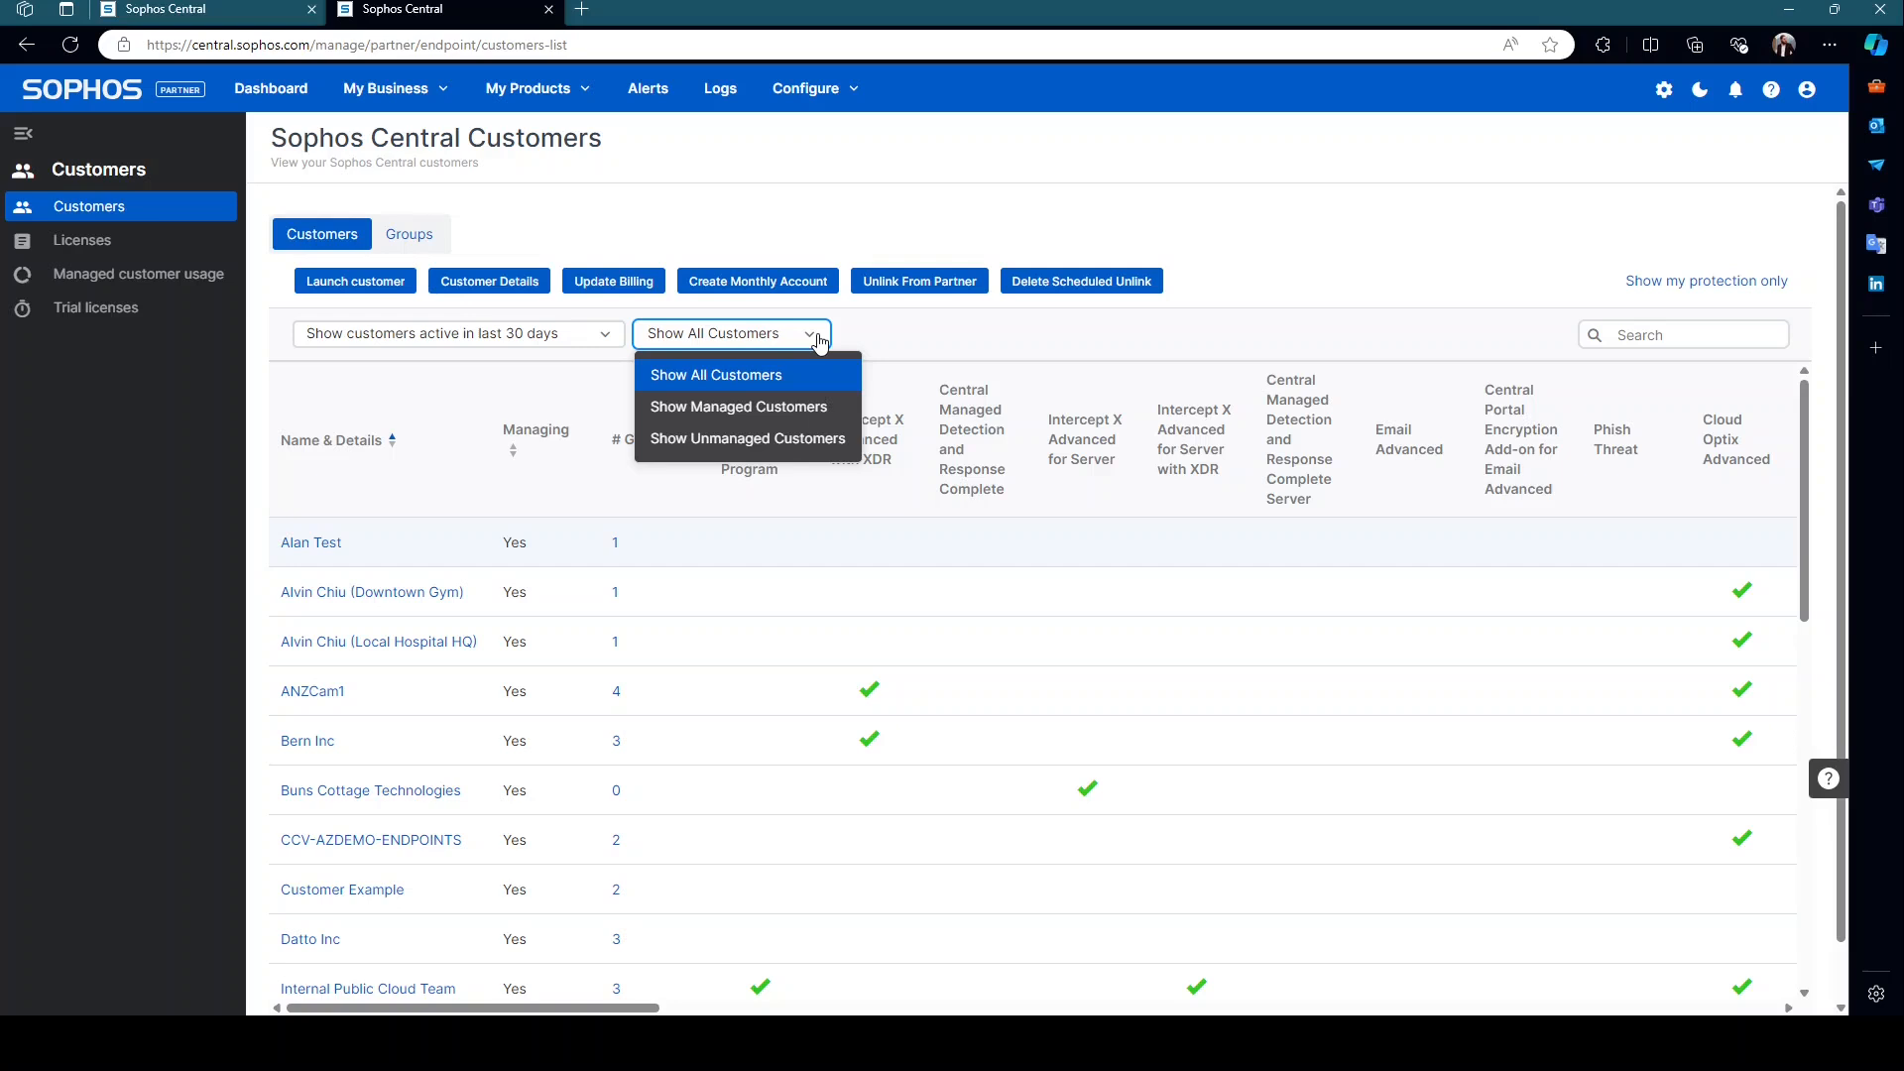
left_click(1448, 287)
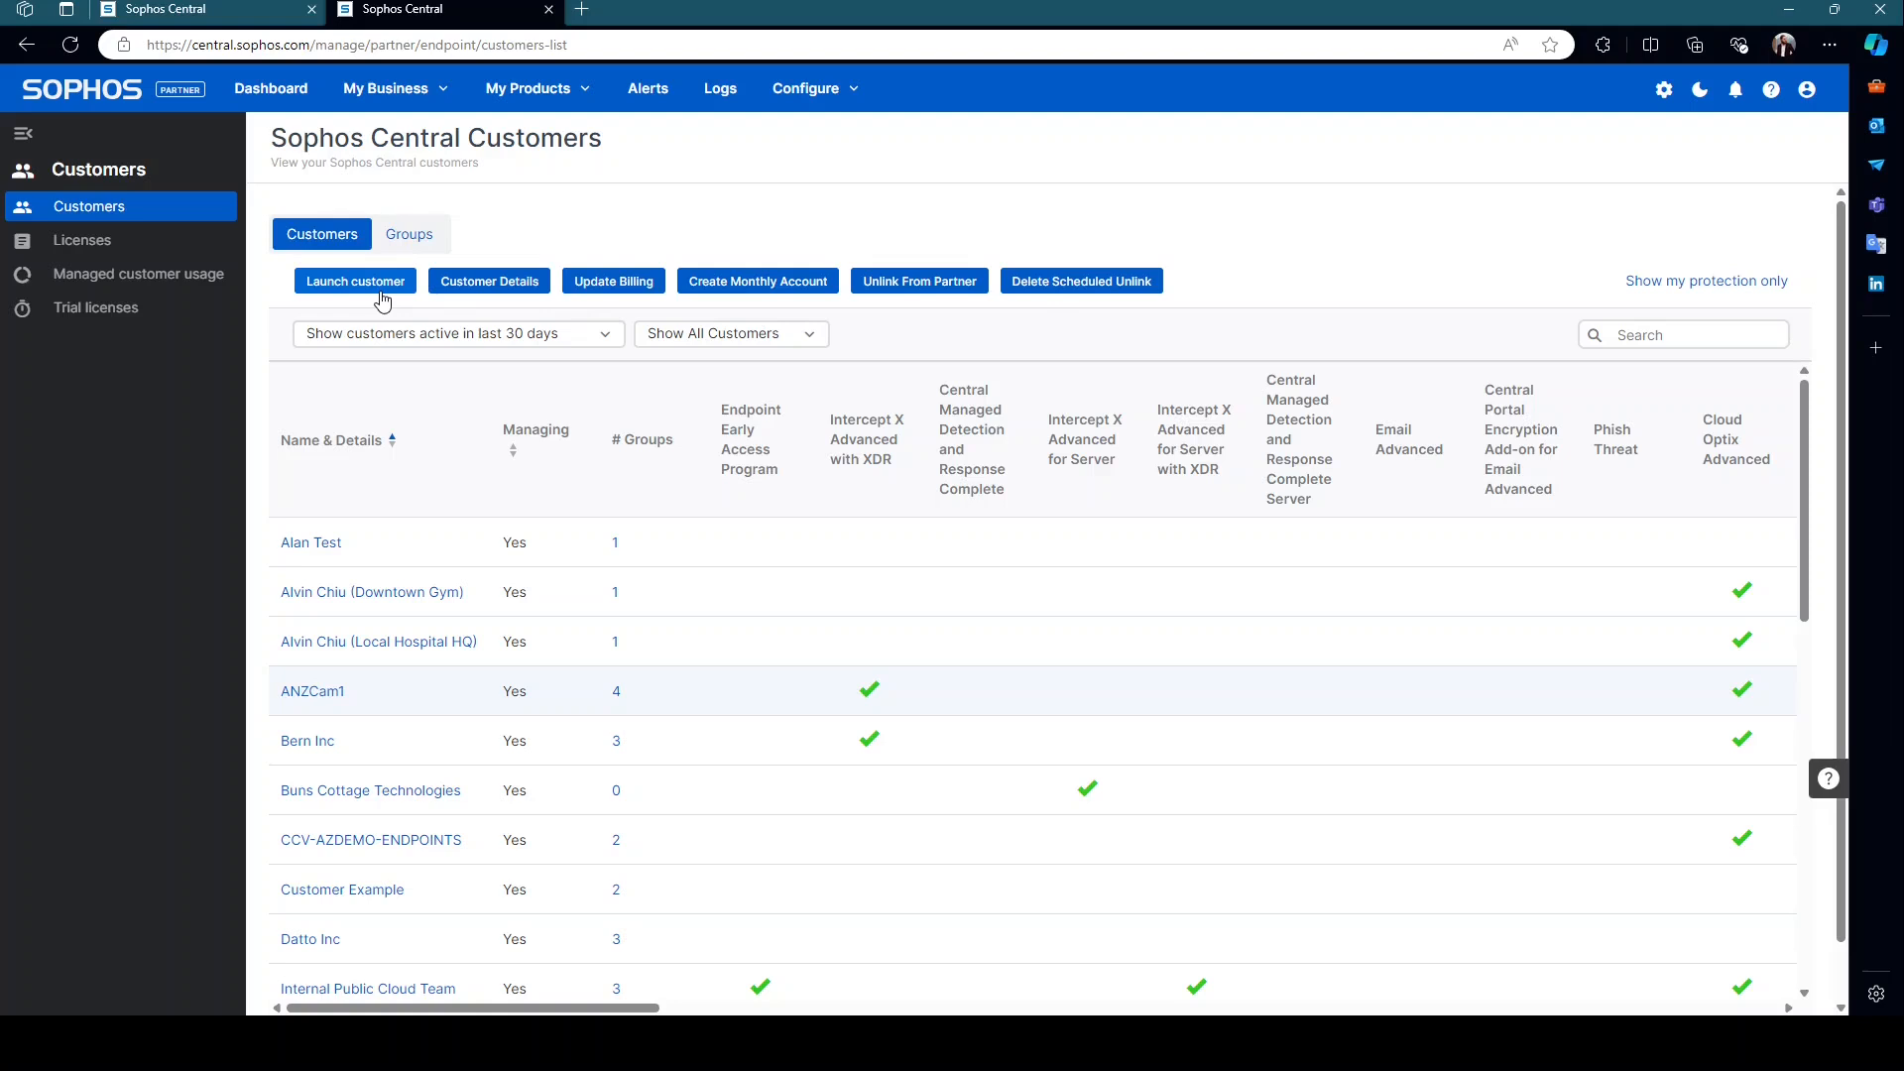
Open the customer details of ANZCam1 and review its group assignments and used licenses
left_click(483, 287)
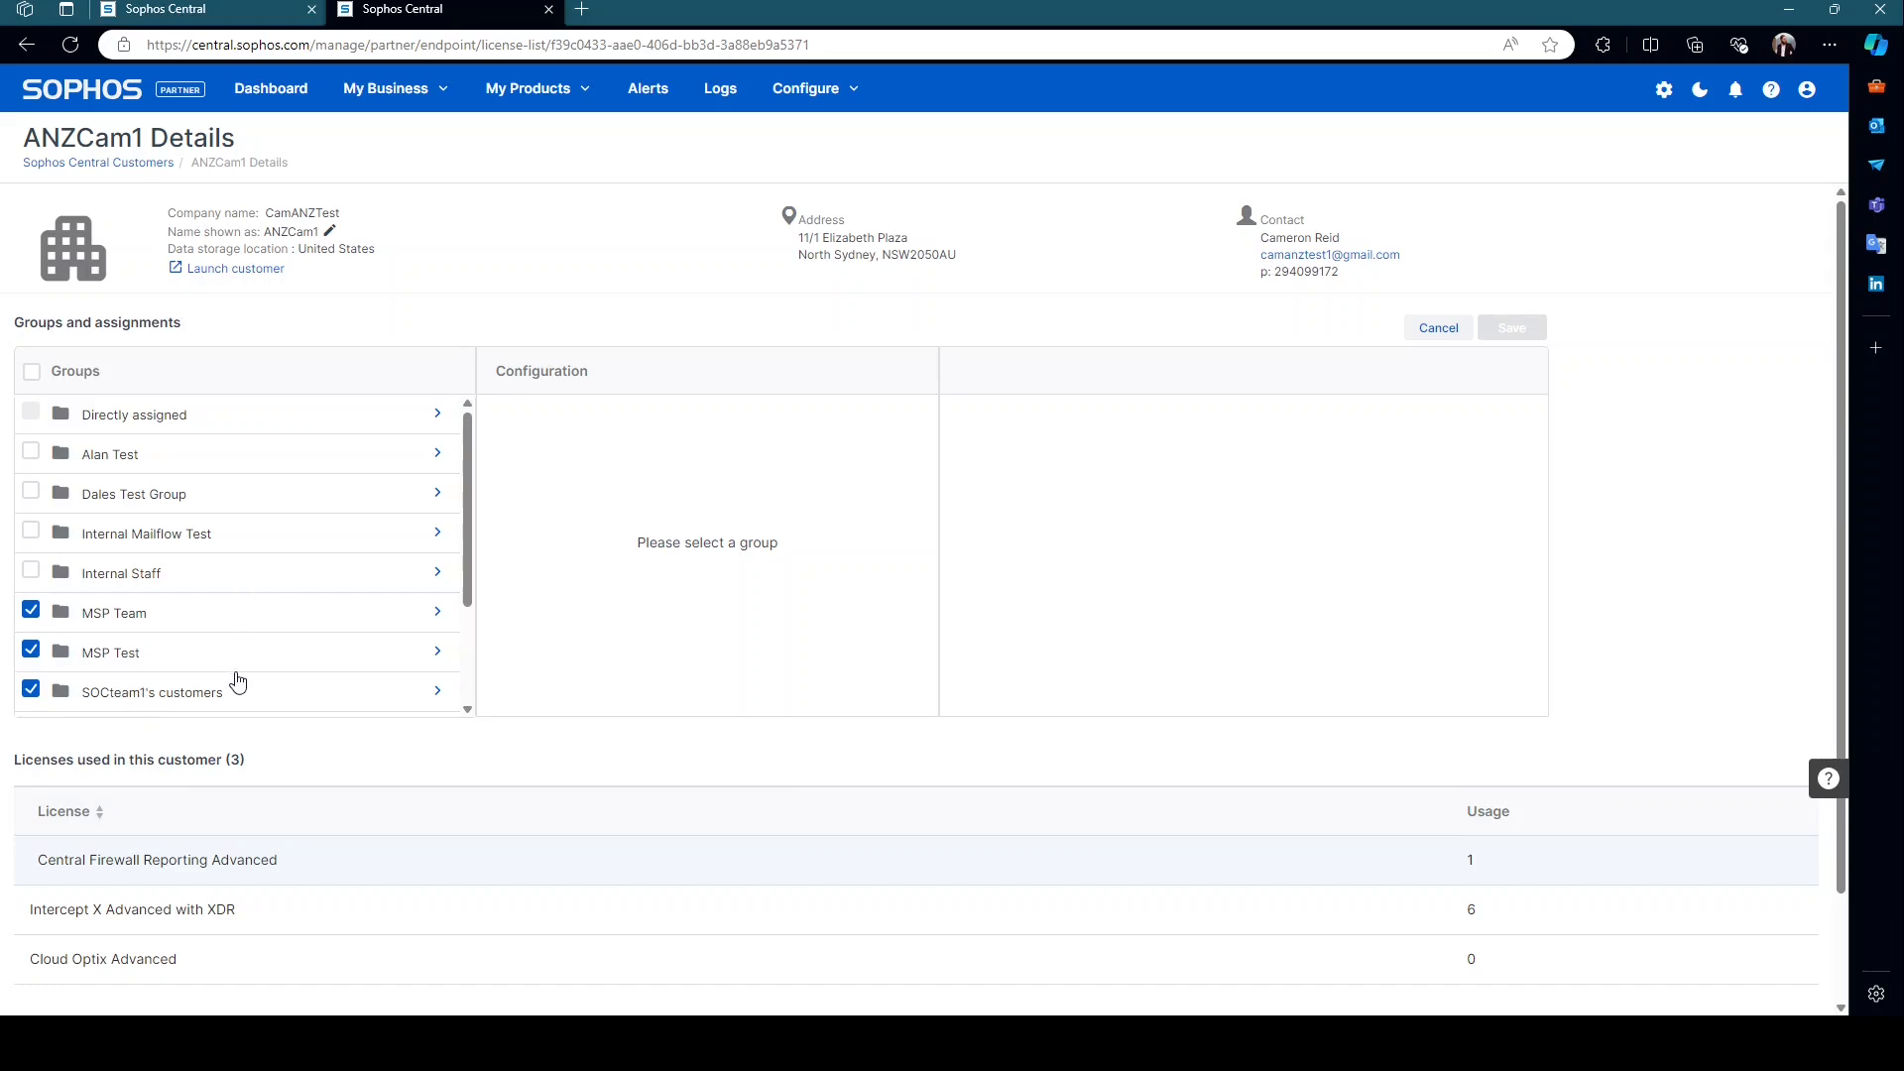
scroll(246, 670, "down", 1)
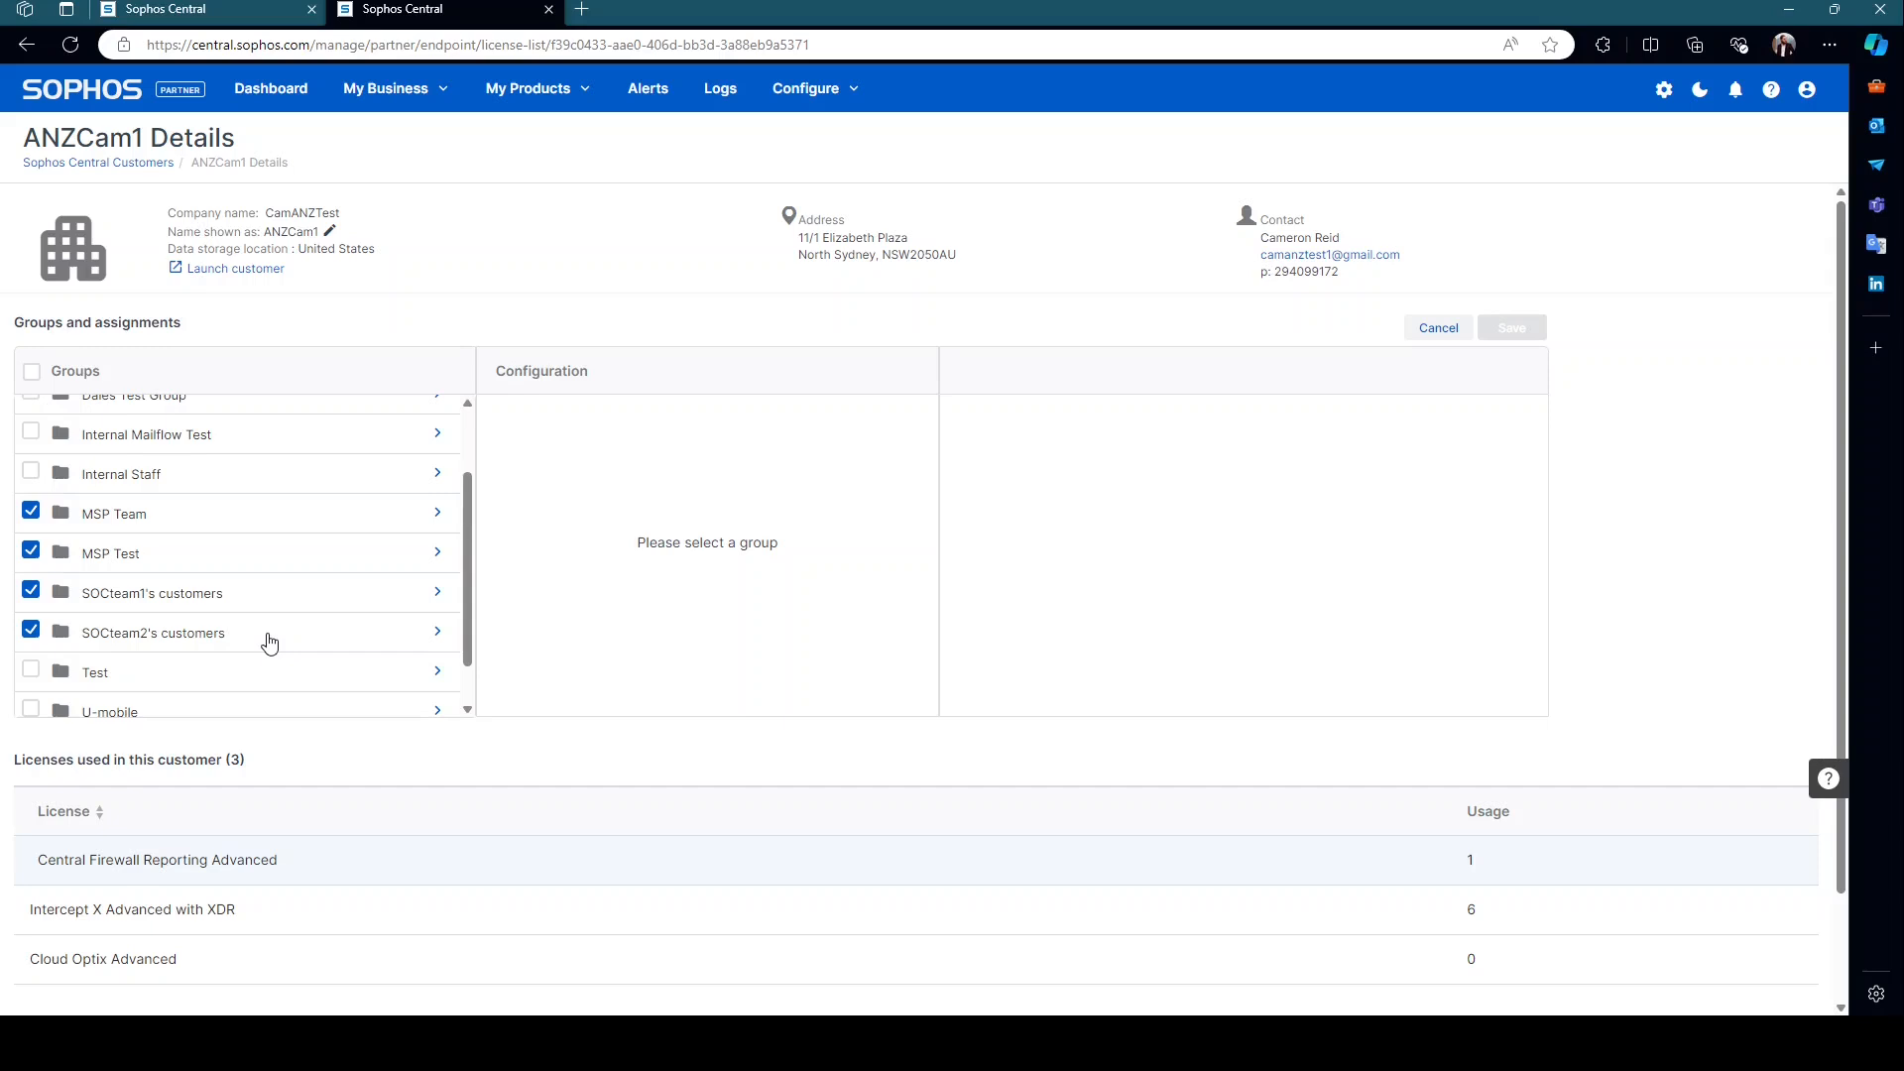
scroll(298, 646, "down", 3)
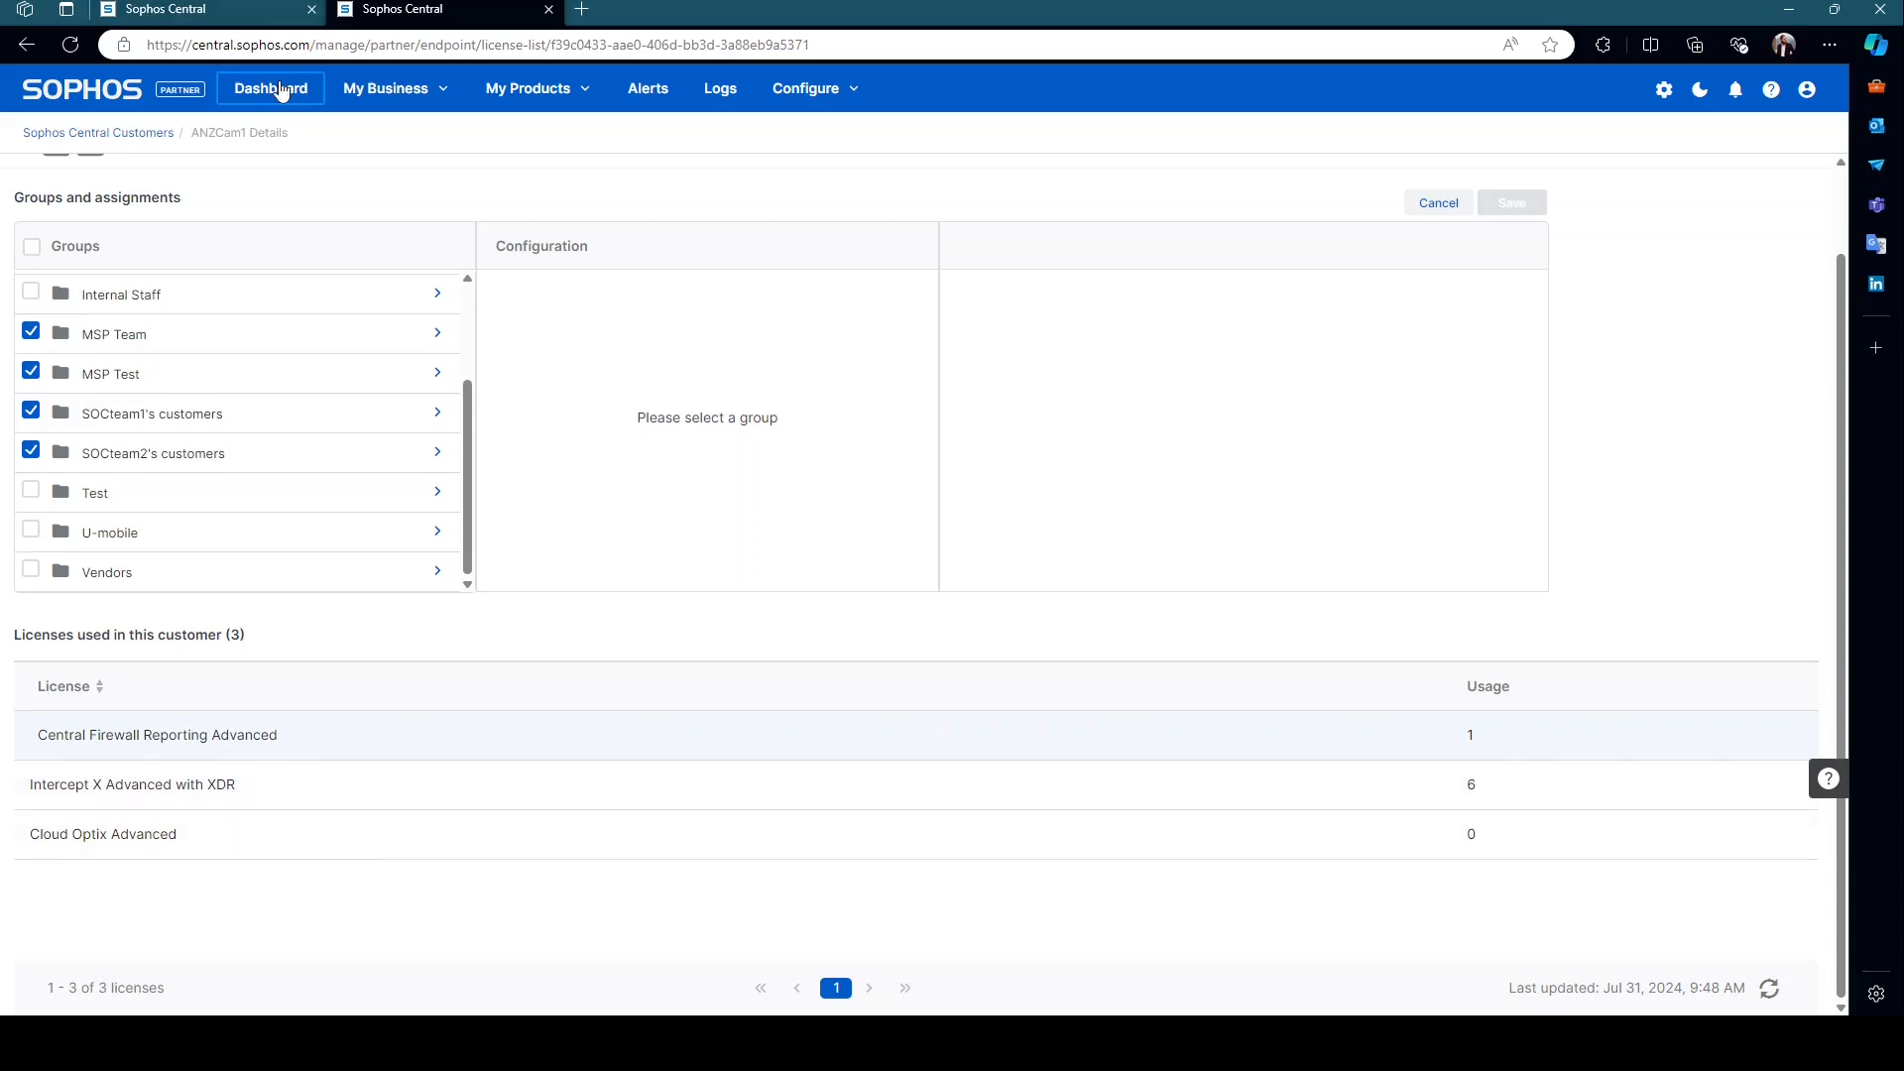
Return to the Sophos Central Customers list and start creating a monthly account
left_click(389, 89)
mouse_move(407, 159)
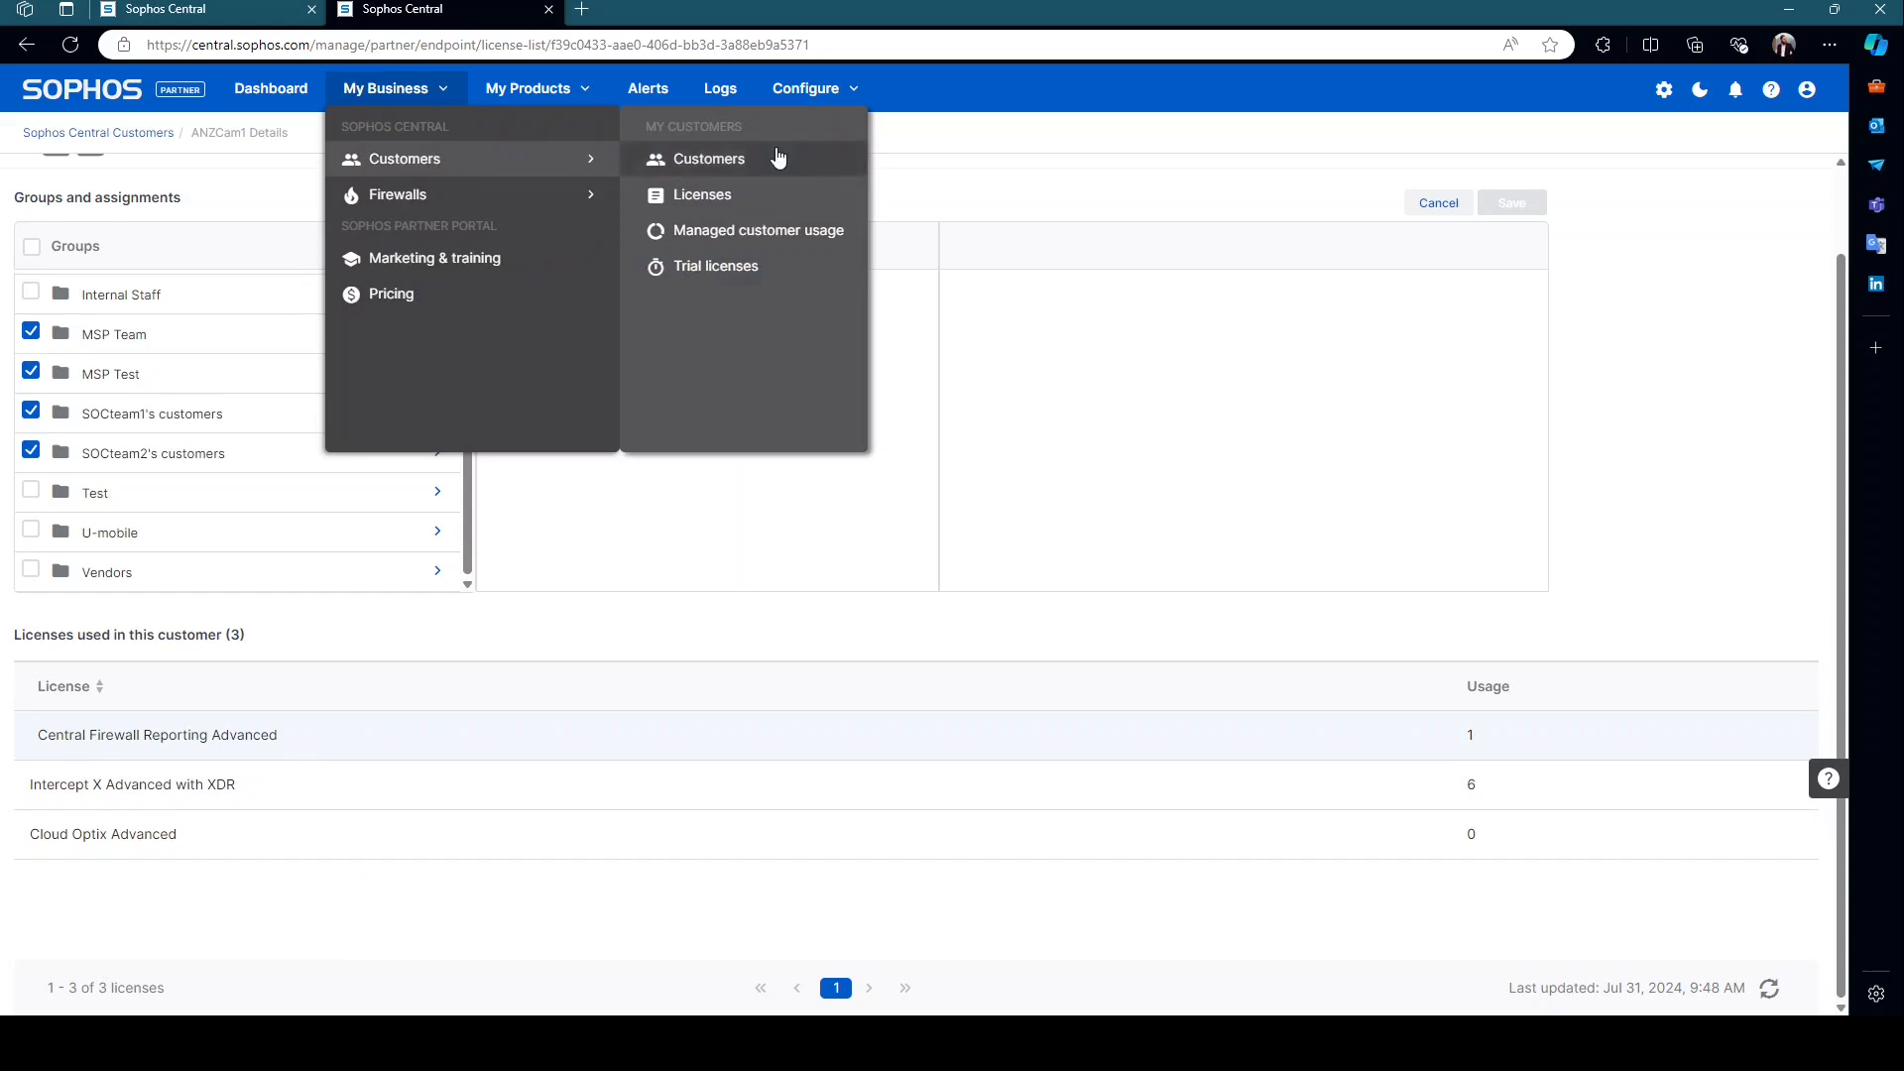
left_click(779, 159)
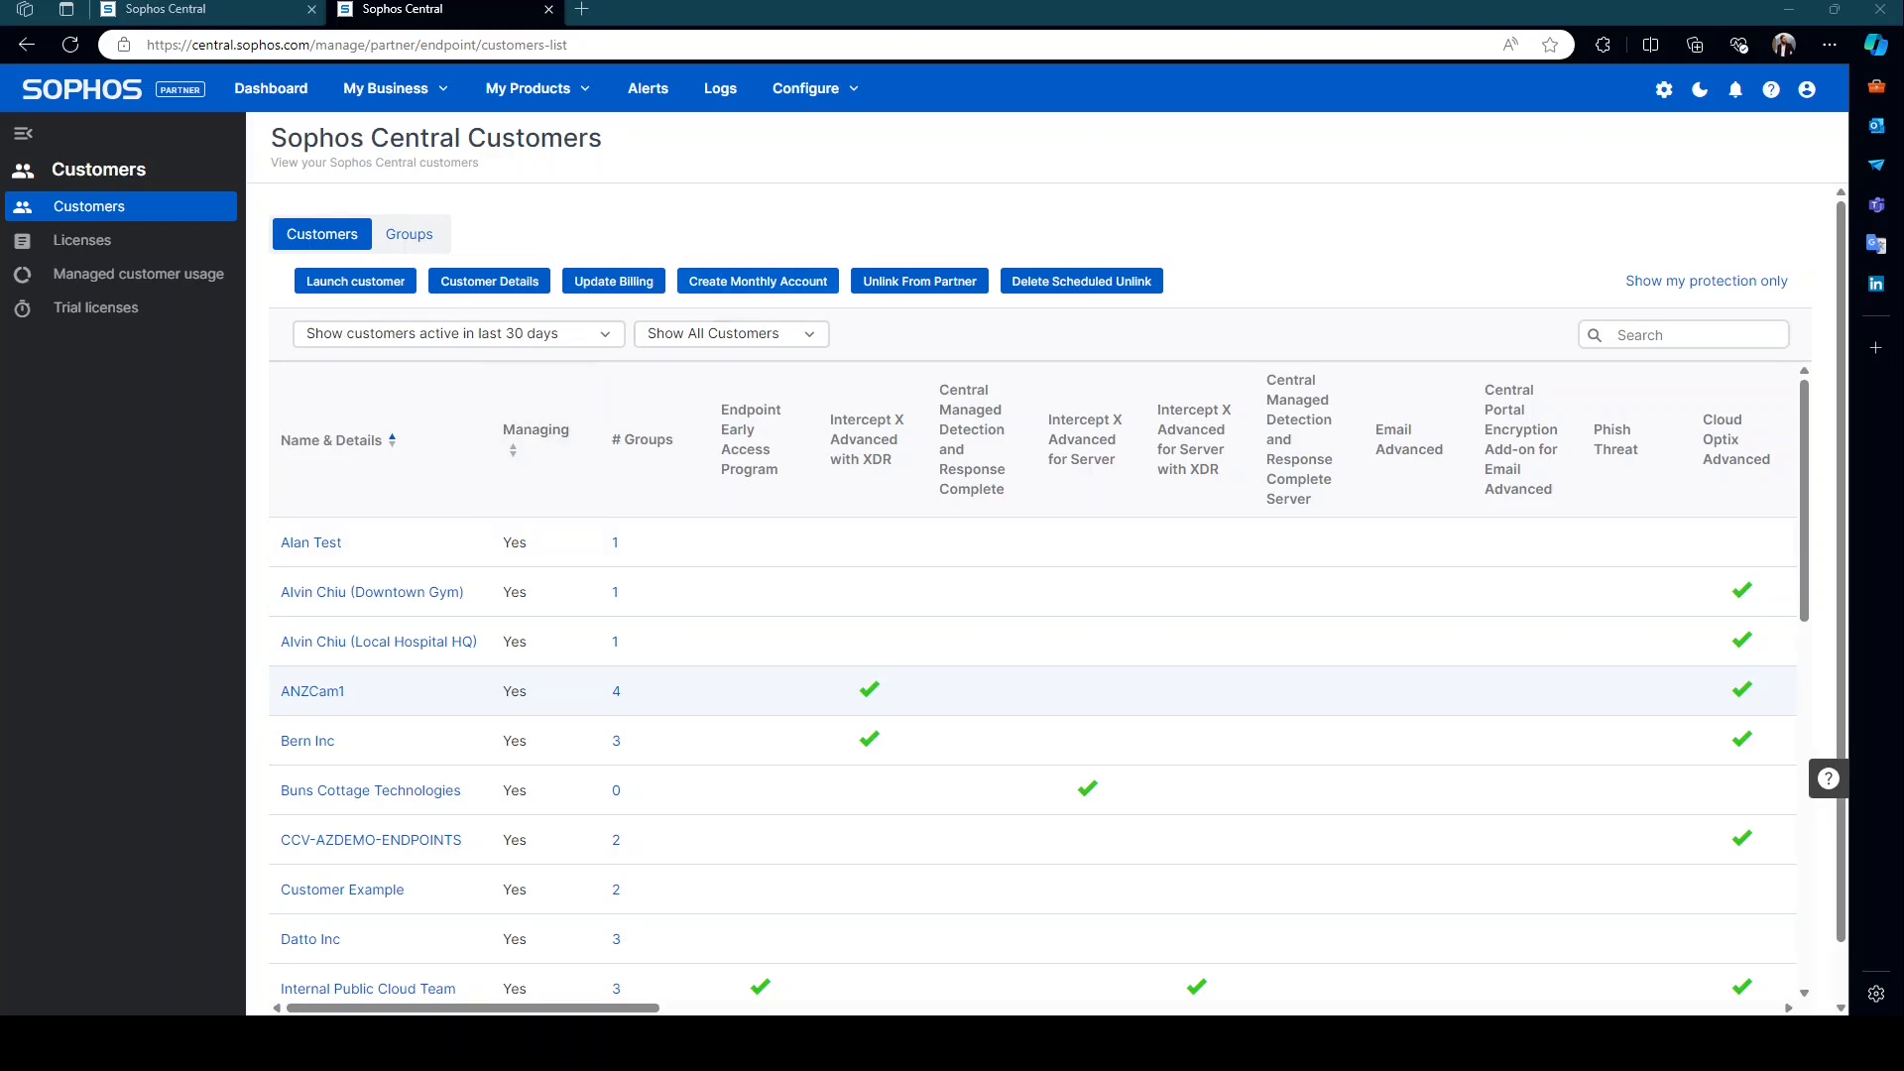
left_click(805, 283)
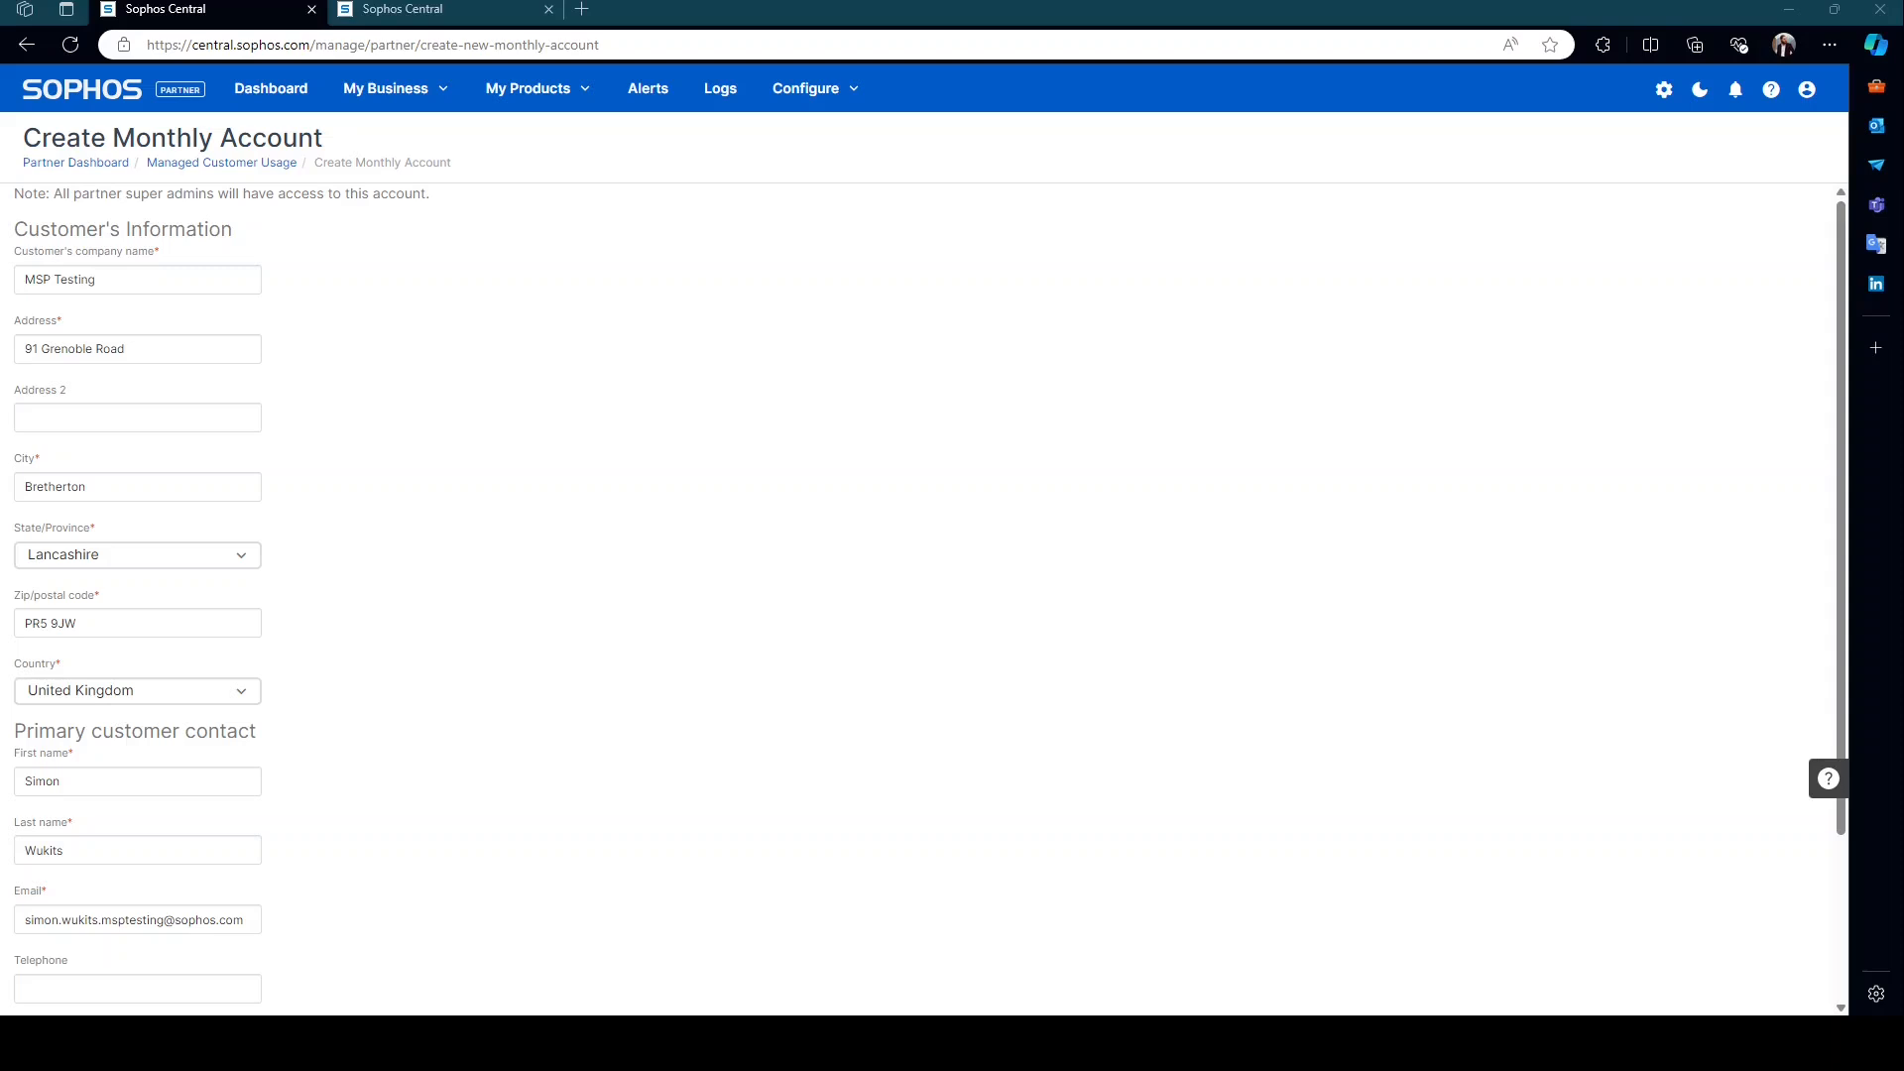
Review the customer details of the new monthly account and look through the available data storage locations
scroll(922, 595, "down", 3)
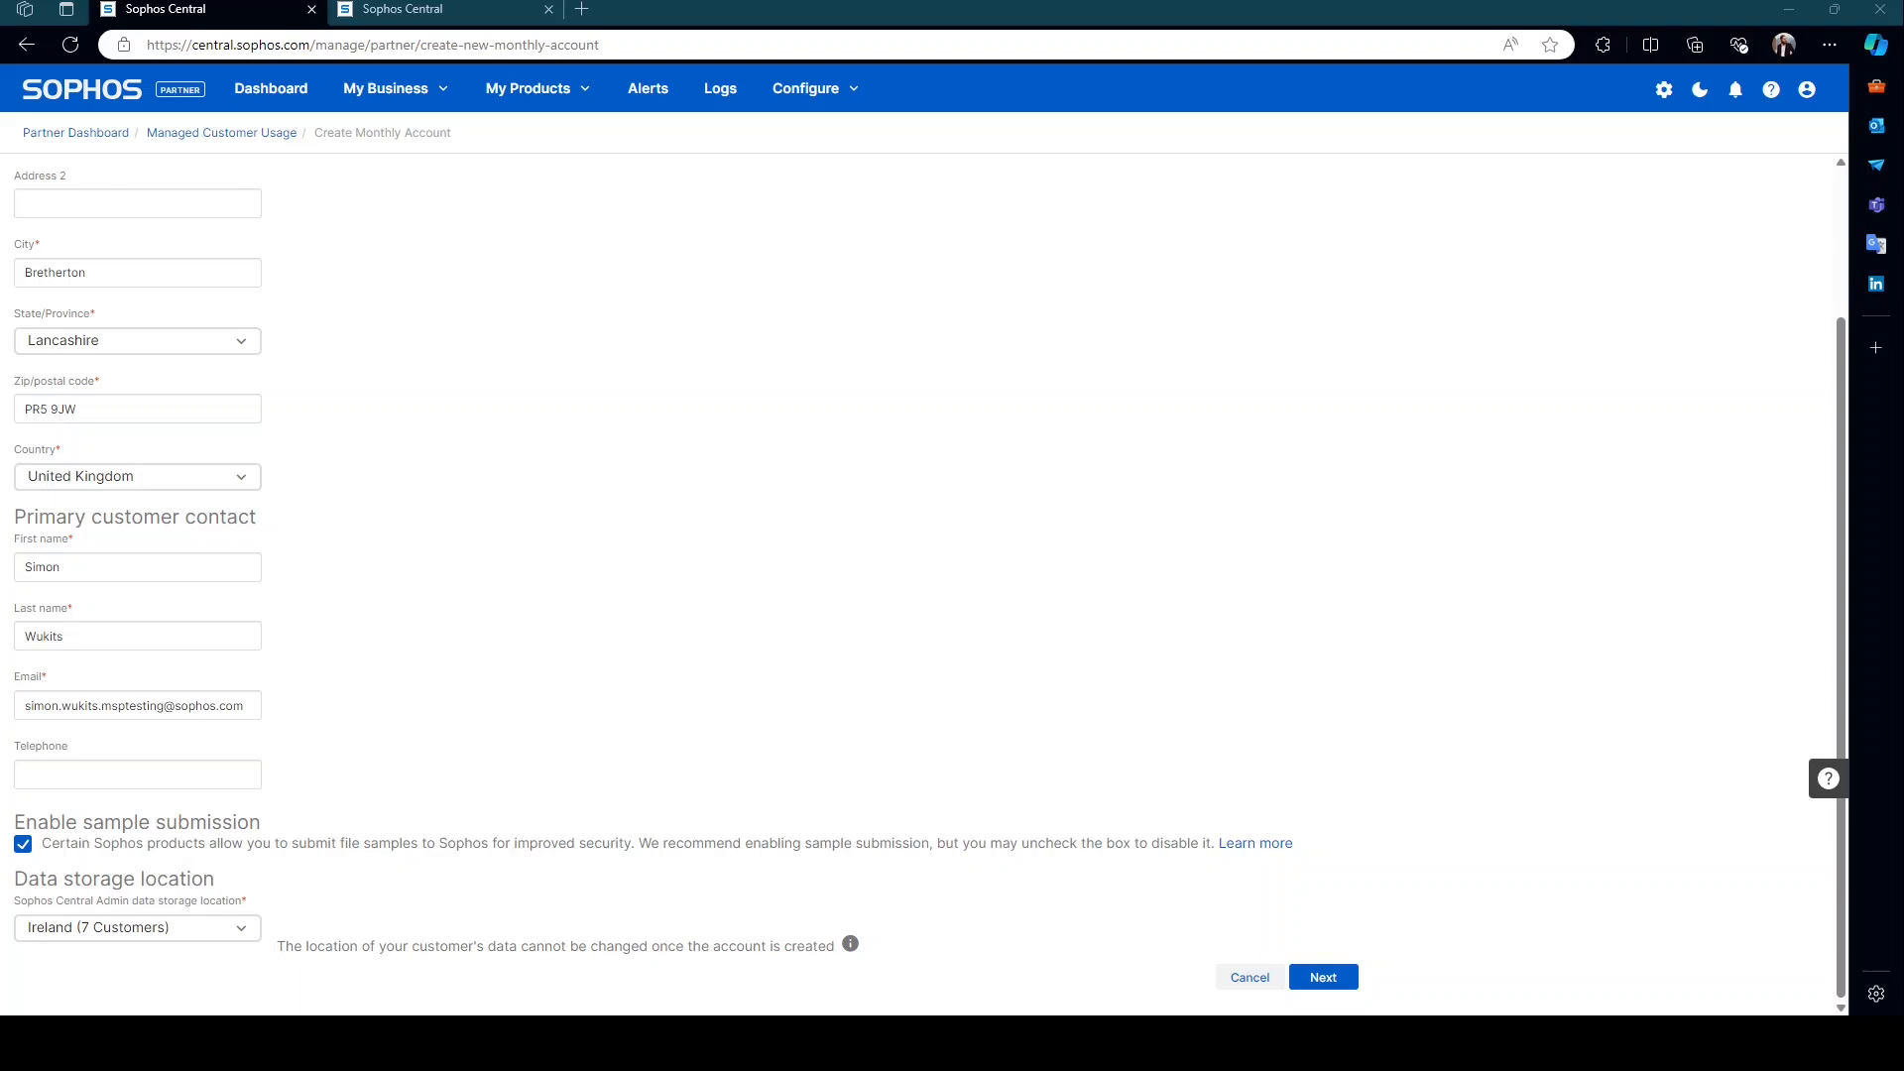
left_click(191, 926)
scroll(159, 833, "down", 1)
scroll(166, 831, "up", 2)
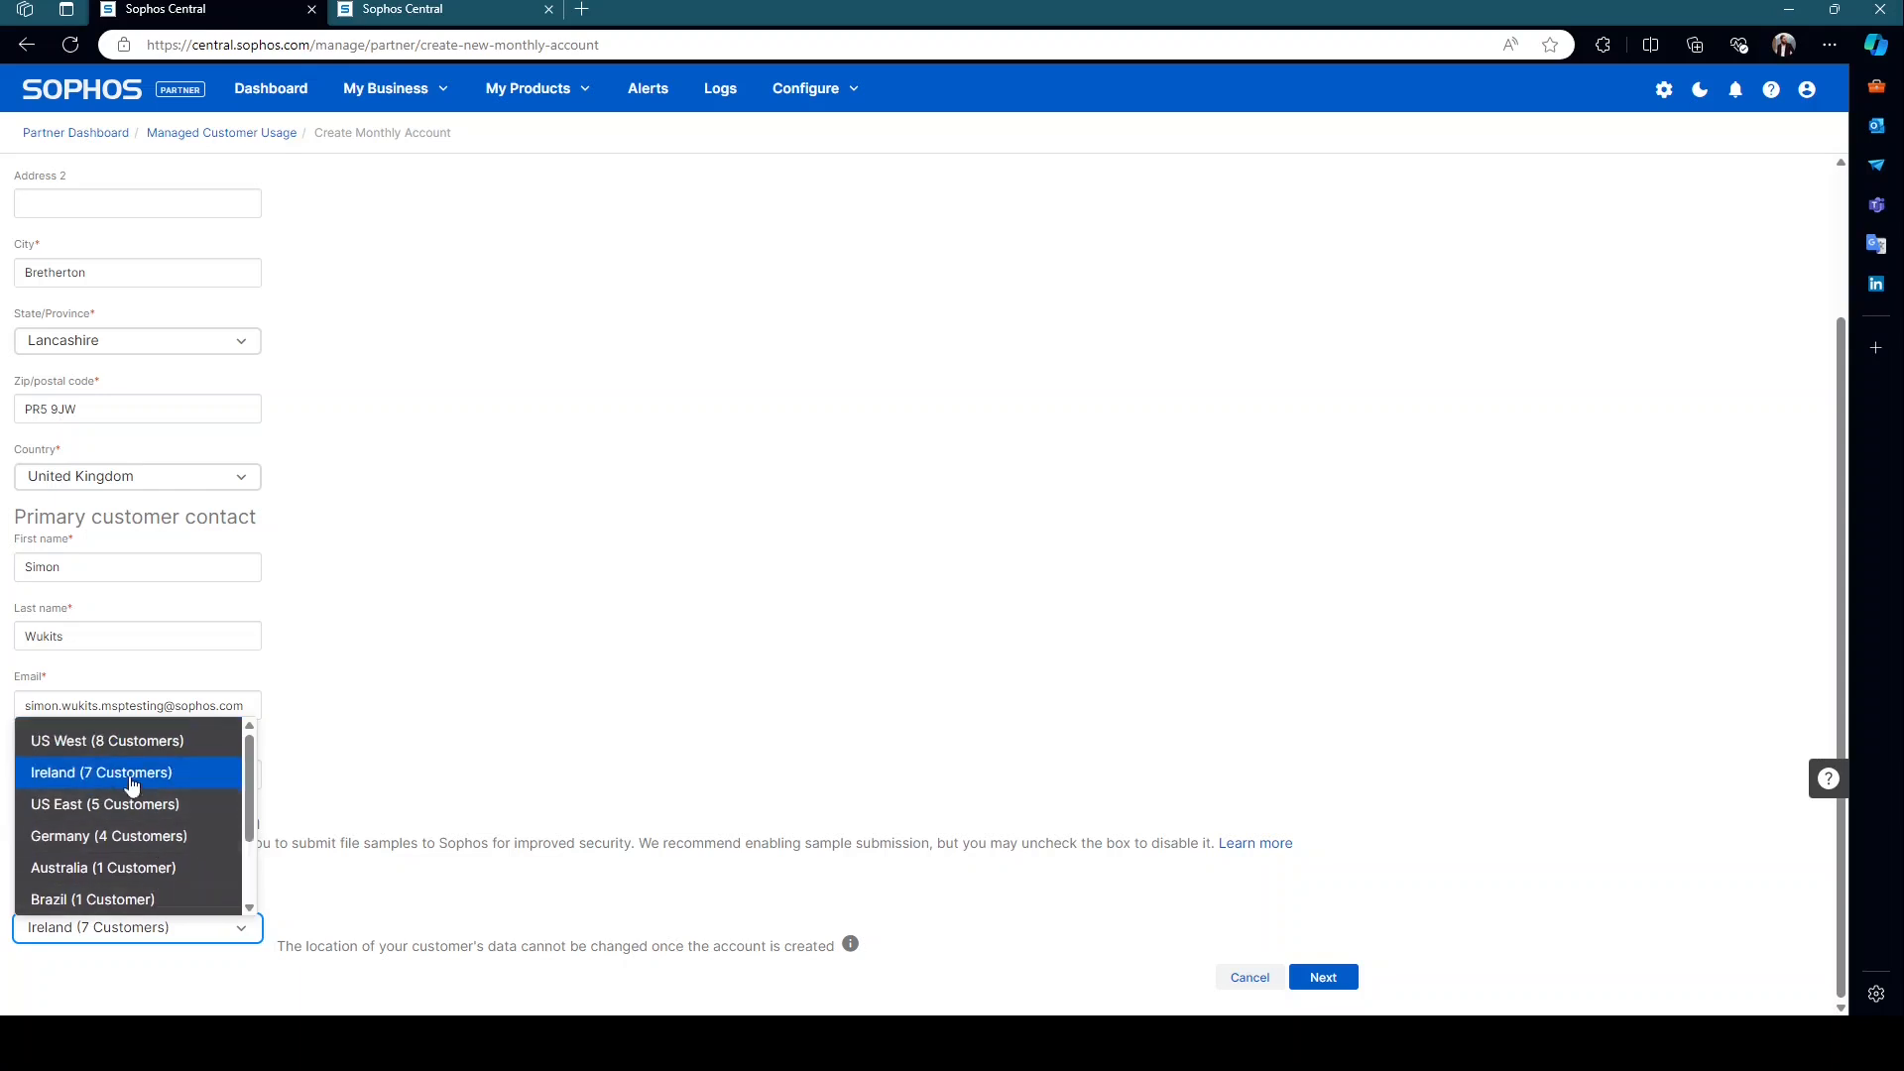
scroll(193, 865, "down", 1)
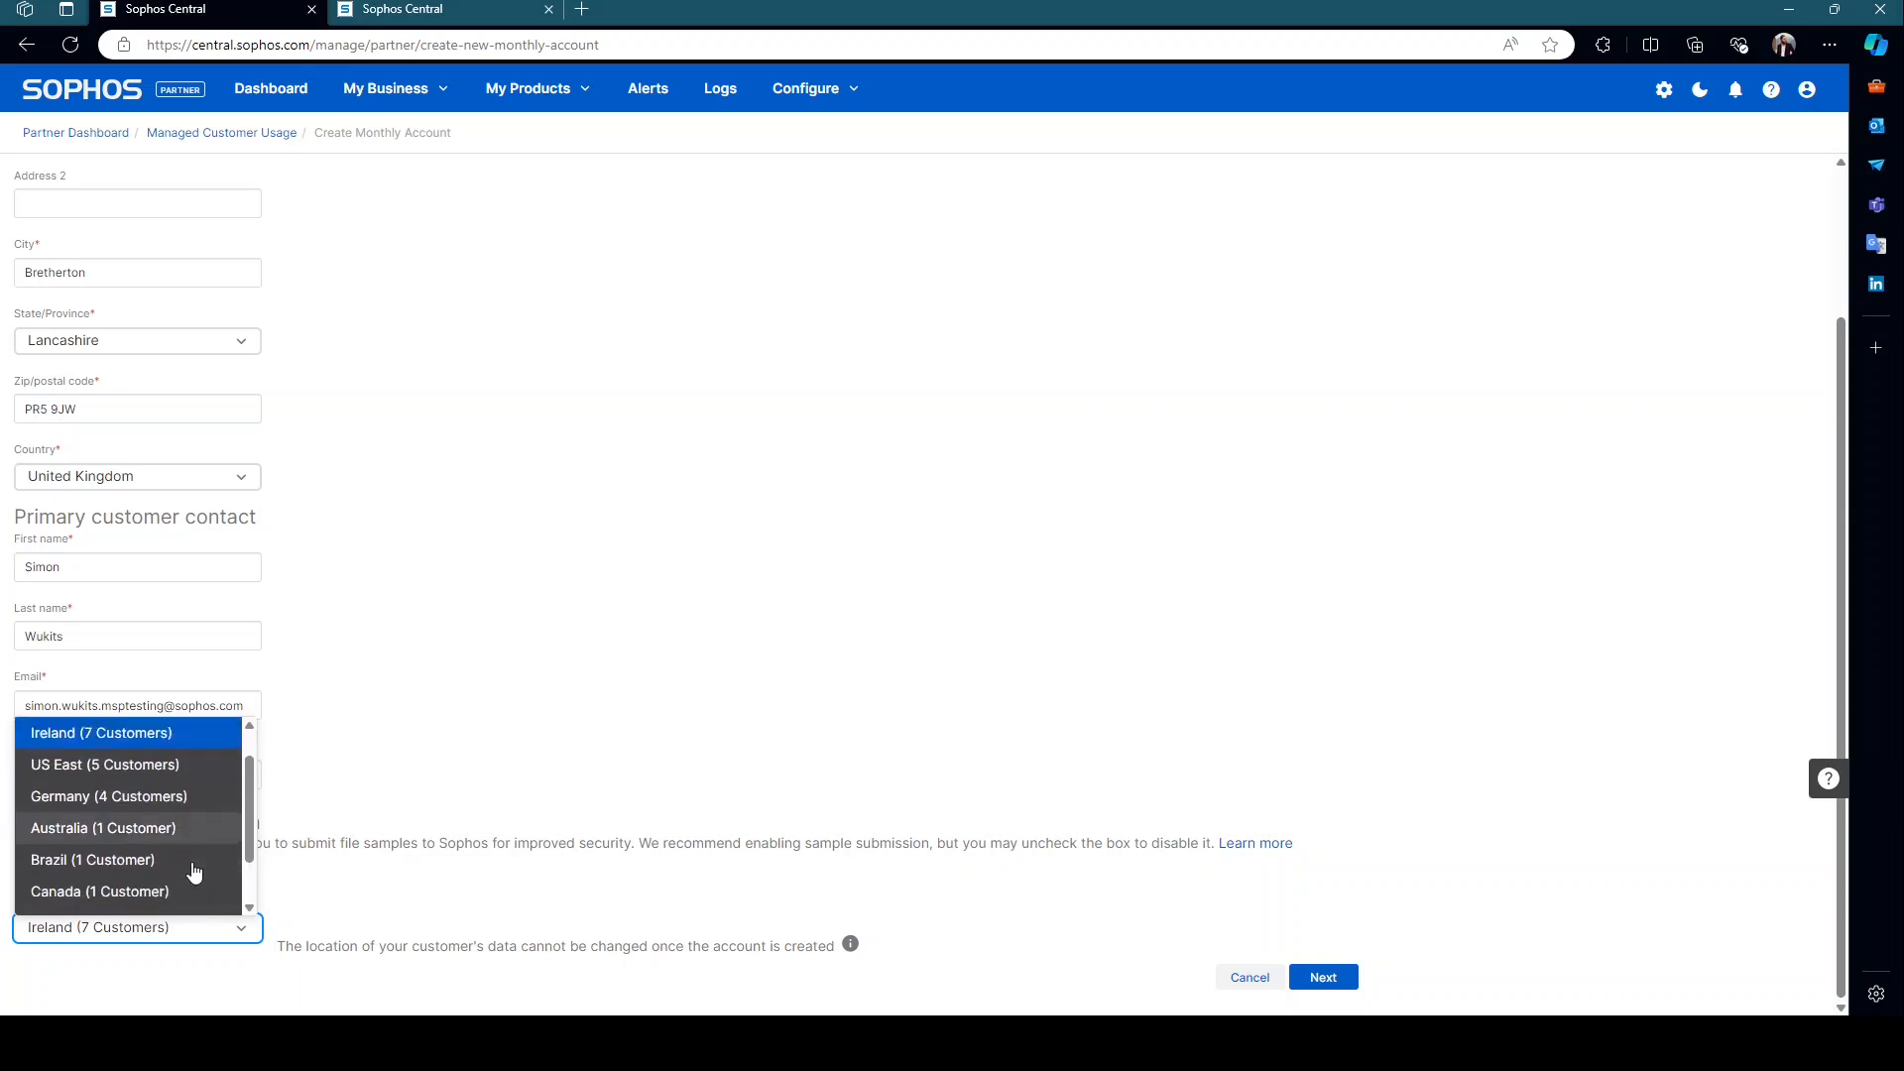
scroll(191, 871, "up", 2)
left_click(595, 678)
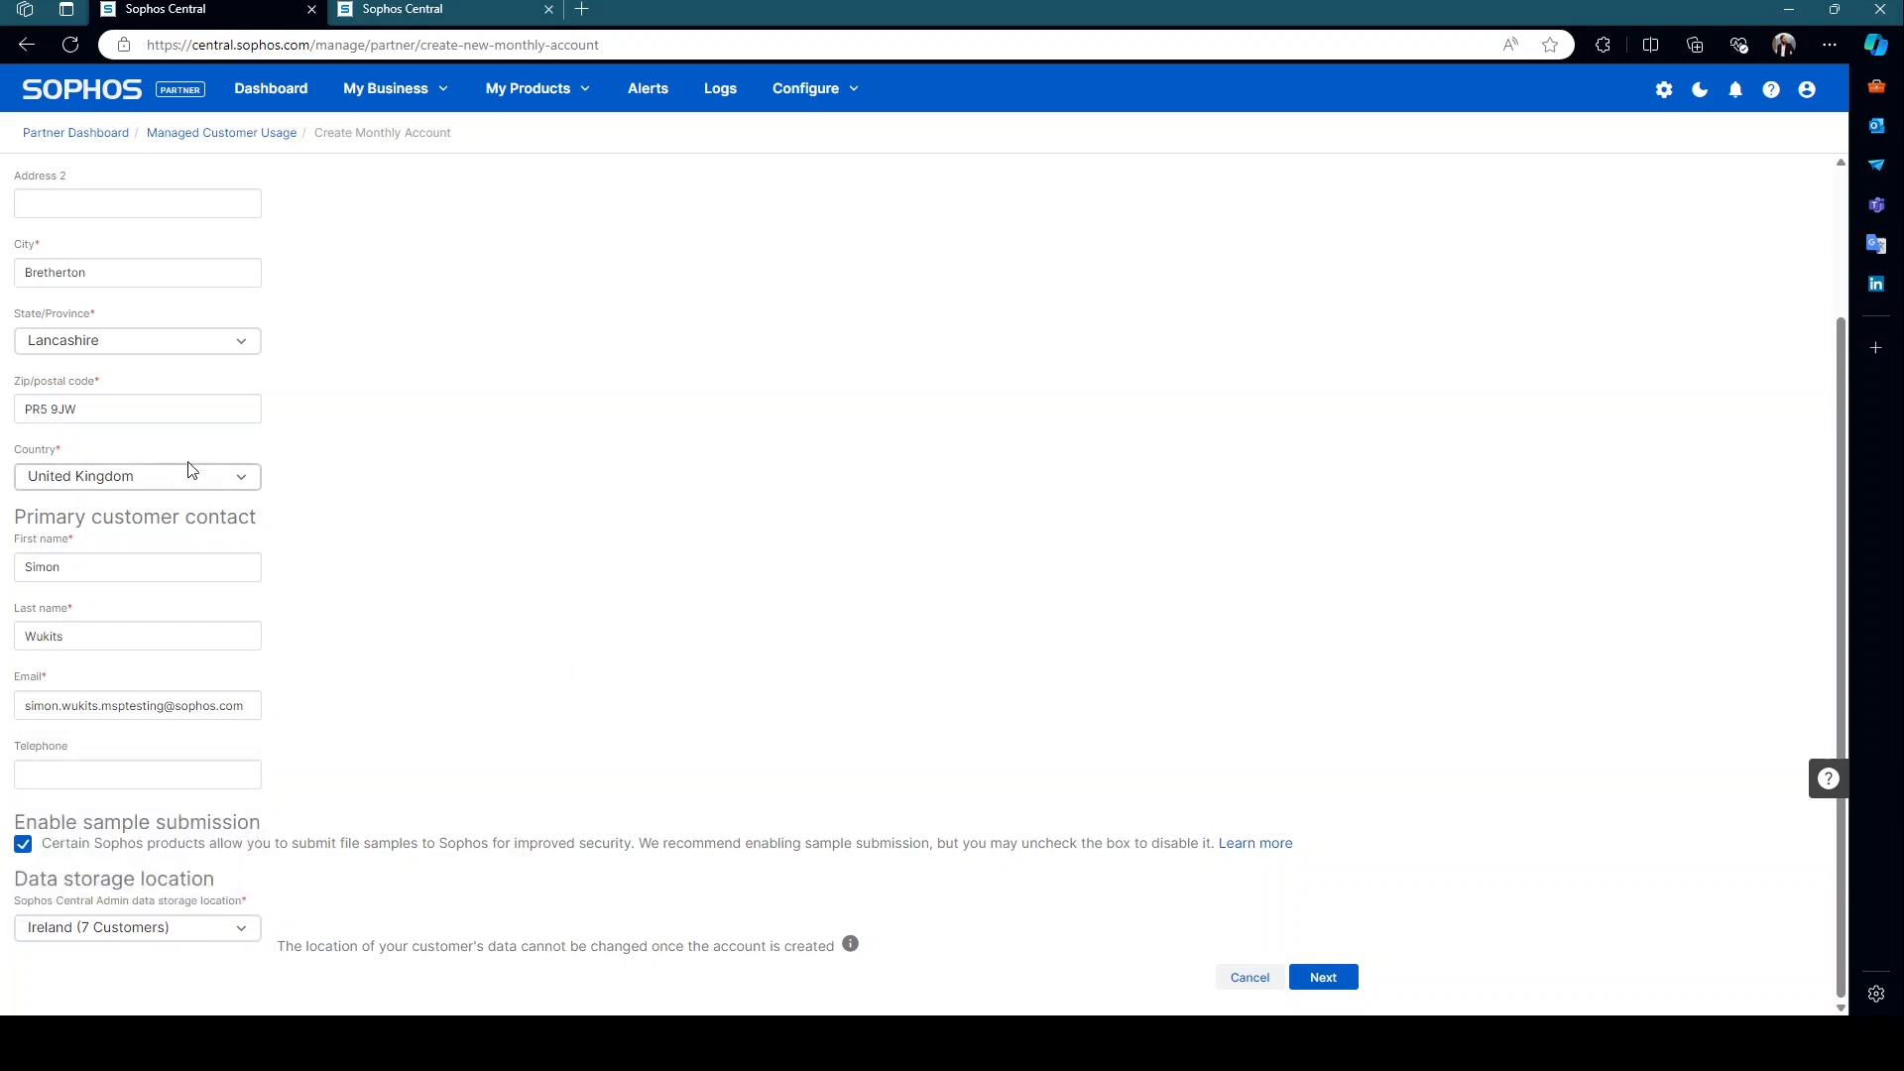
Choose Ireland as the account's data storage location and continue to the license selection
left_click(204, 921)
scroll(179, 785, "down", 1)
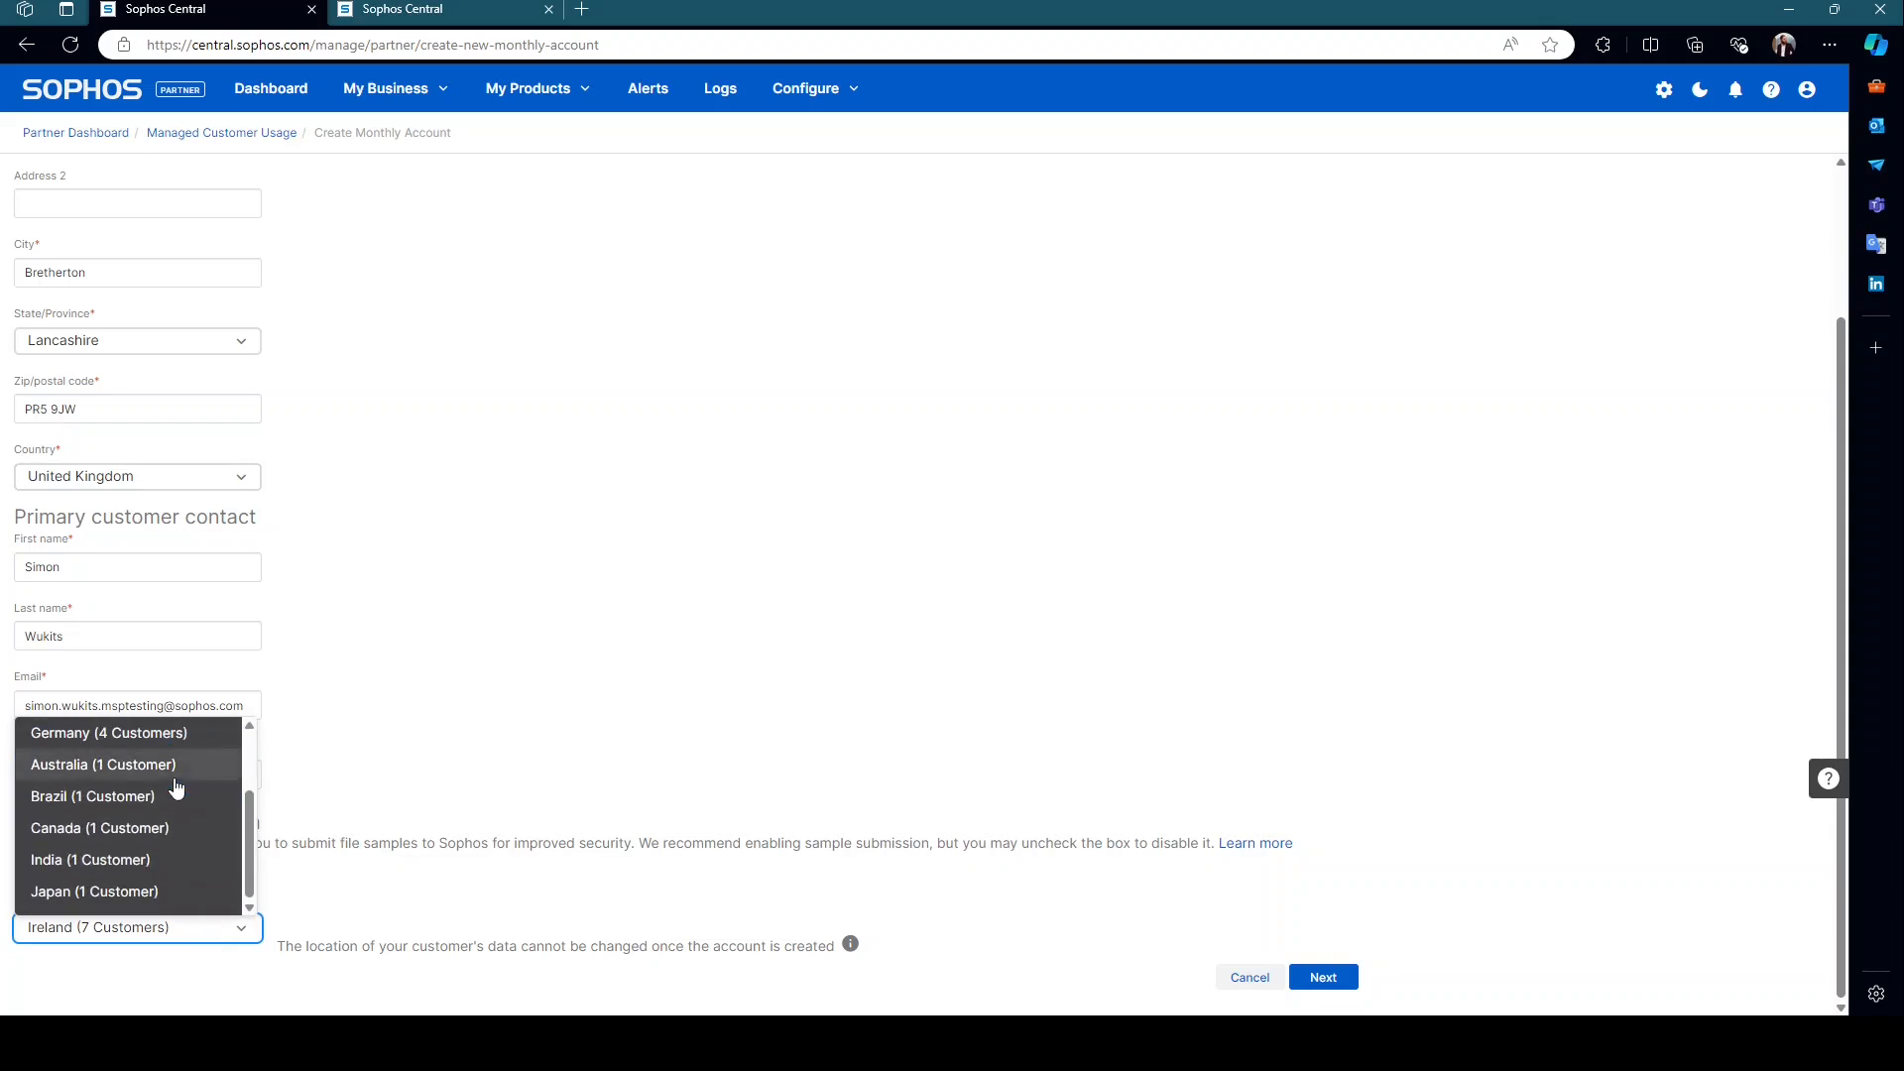
scroll(176, 786, "up", 1)
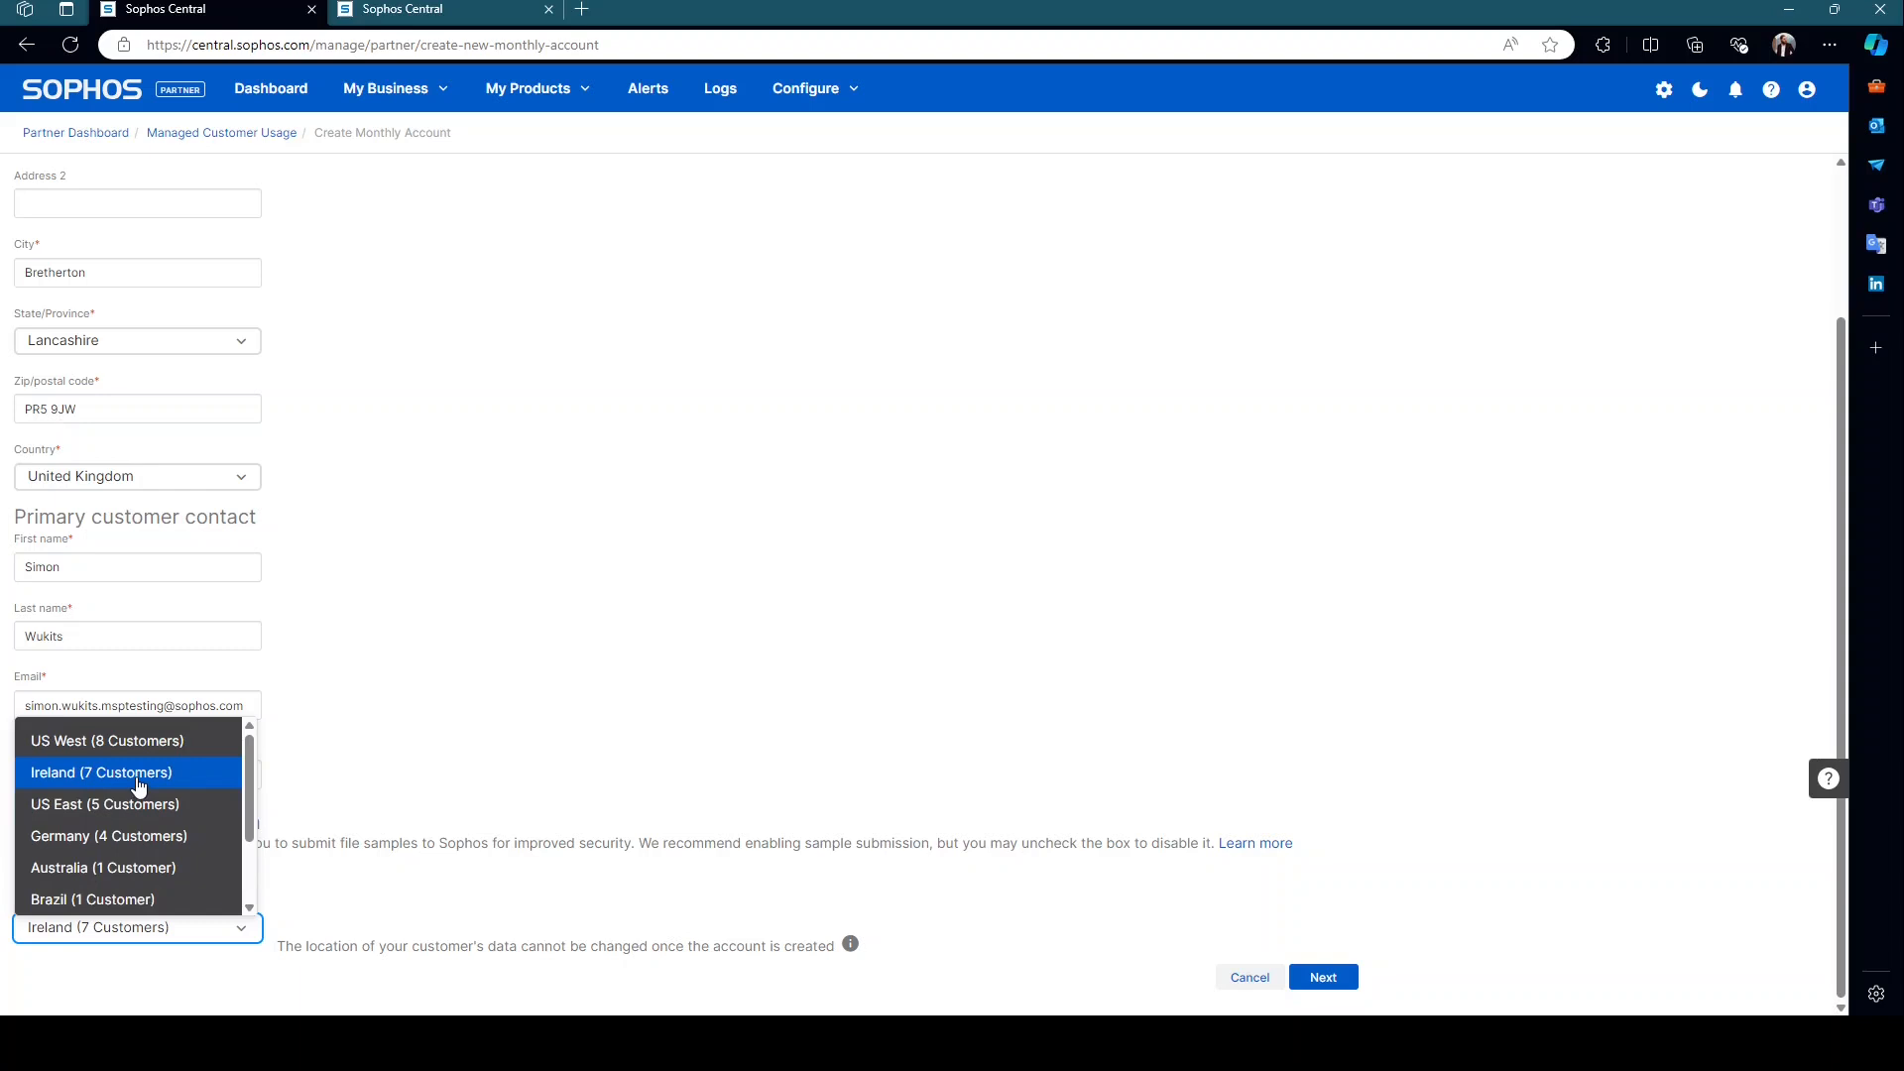
left_click(139, 783)
left_click(1348, 975)
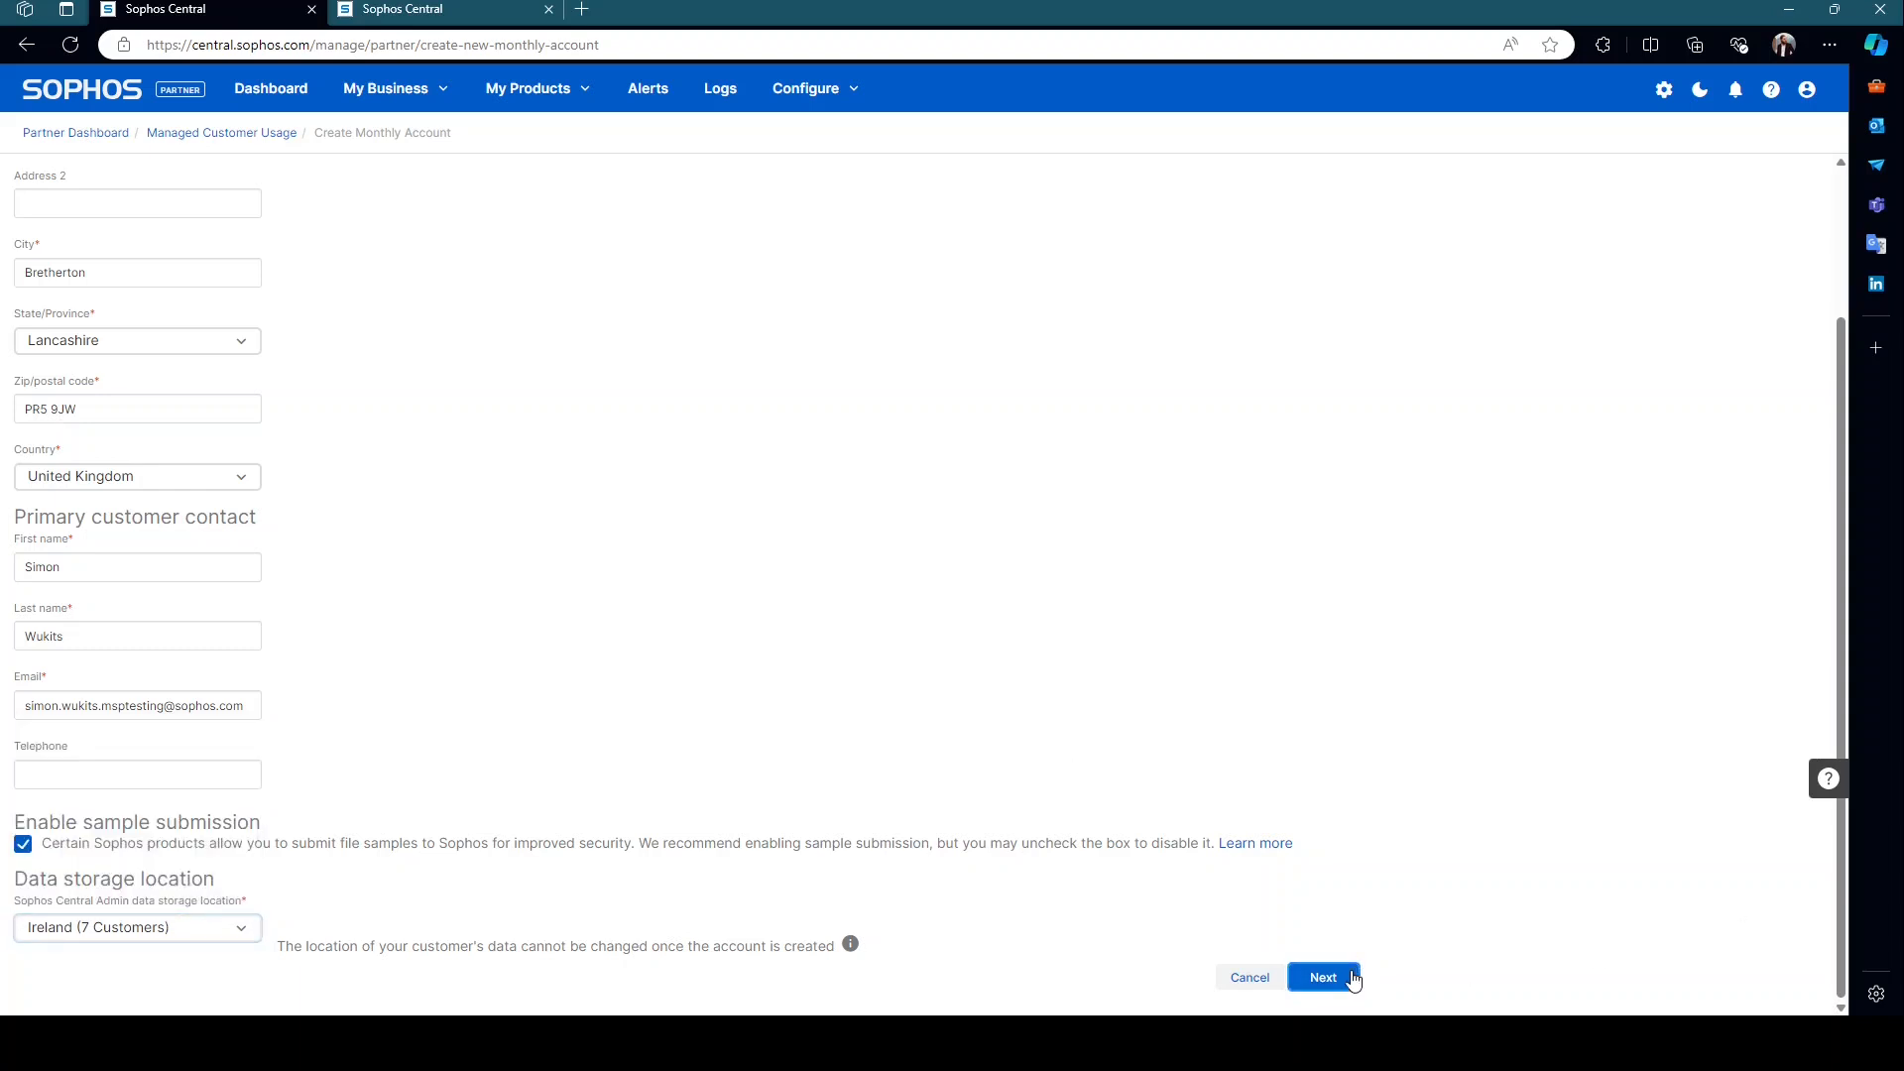
Select Sophos Intercept X for Mobile as the mobile license and Sophos Product Selection for Endpoint and Server
scroll(761, 412, "up", 3)
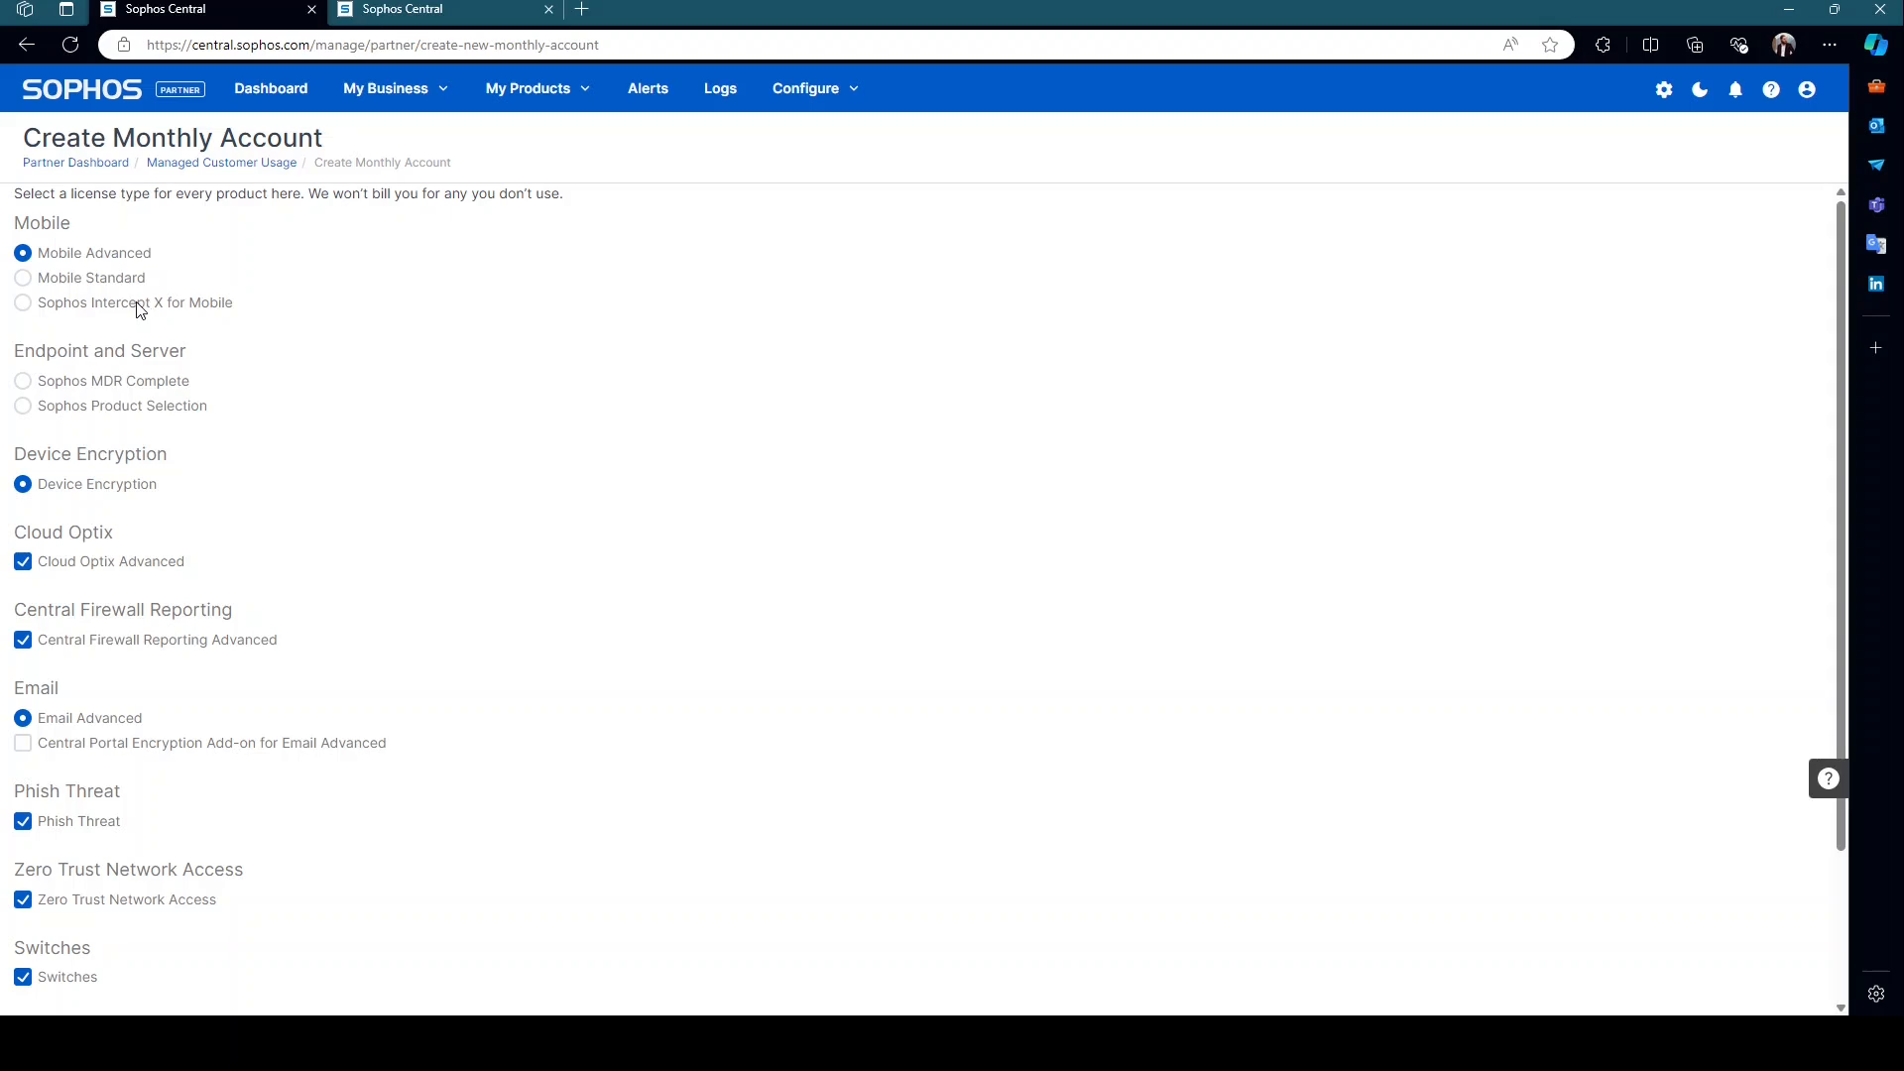
left_click(22, 304)
left_click(22, 407)
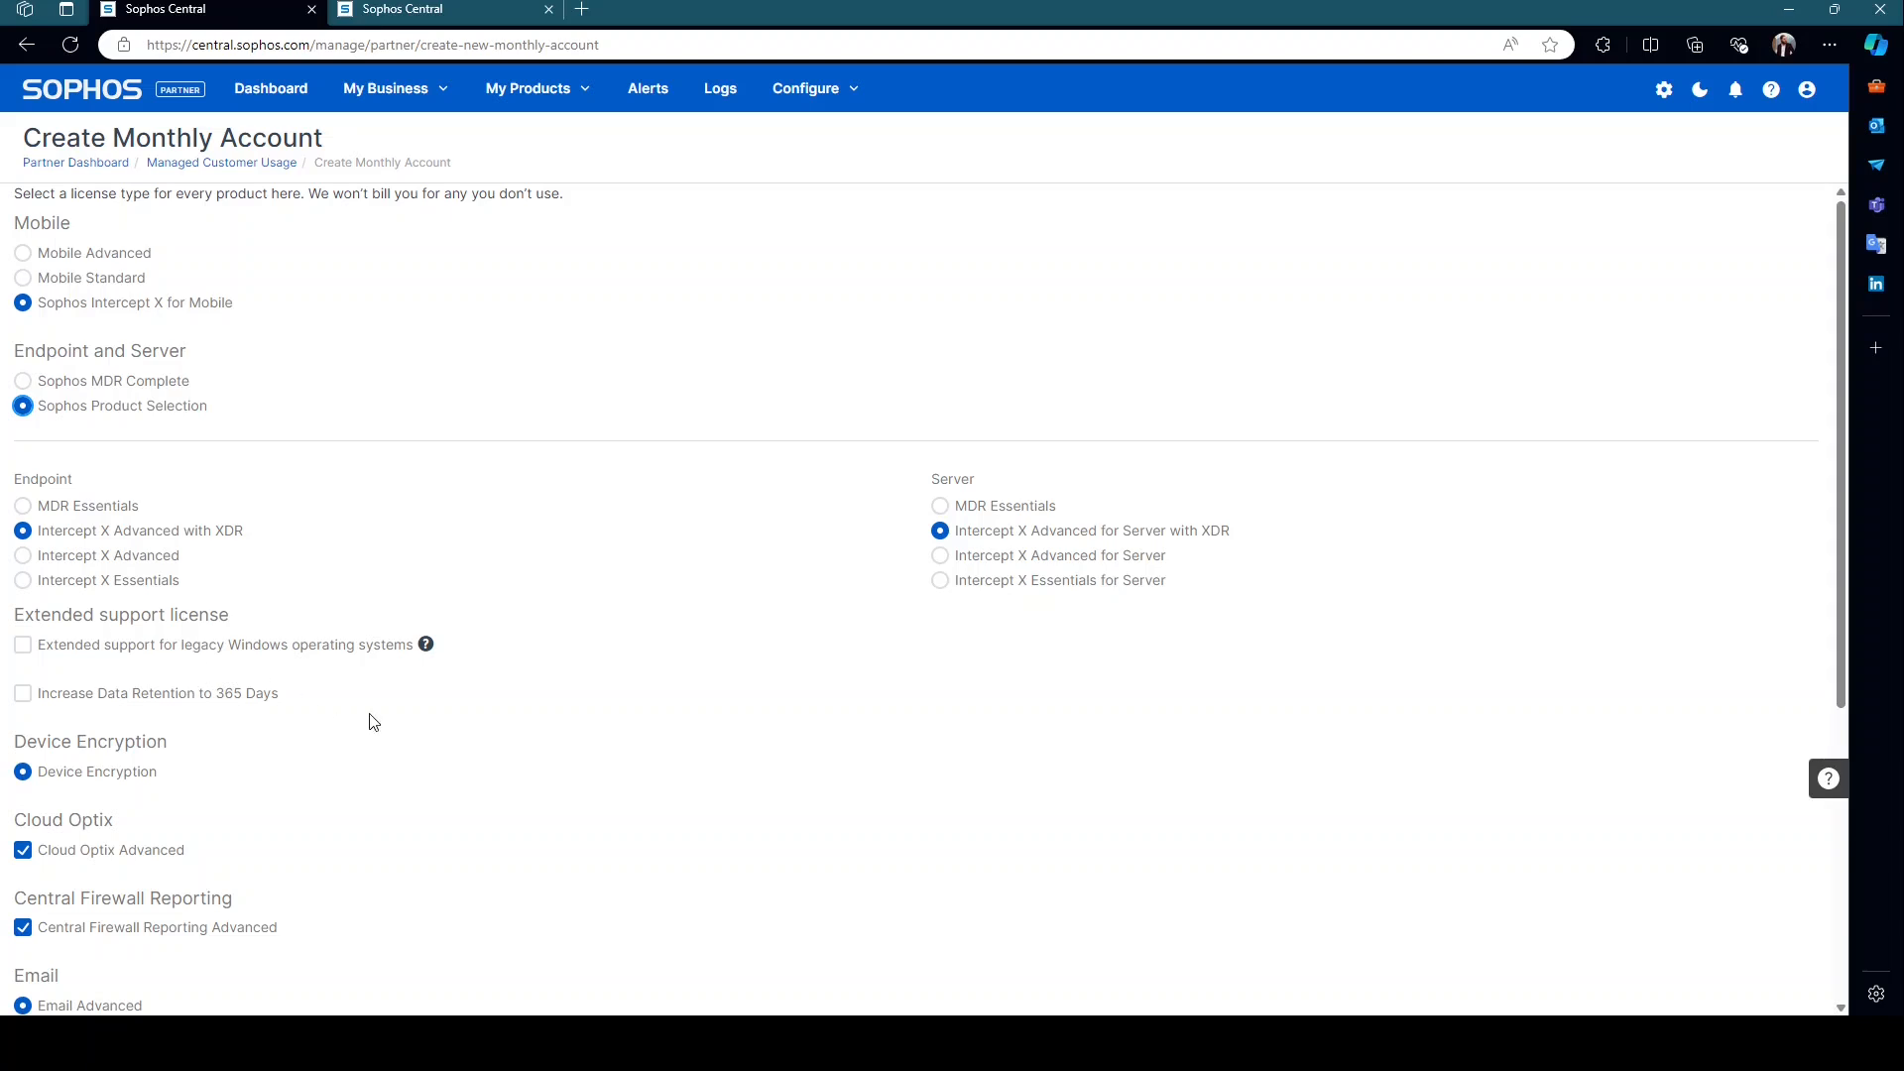
Exclude Cloud Optix Advanced, Phish Threat, Zero Trust Network Access, Switches and Wireless (AP6) from the account's licenses and accept the terms
scroll(228, 784, "down", 2)
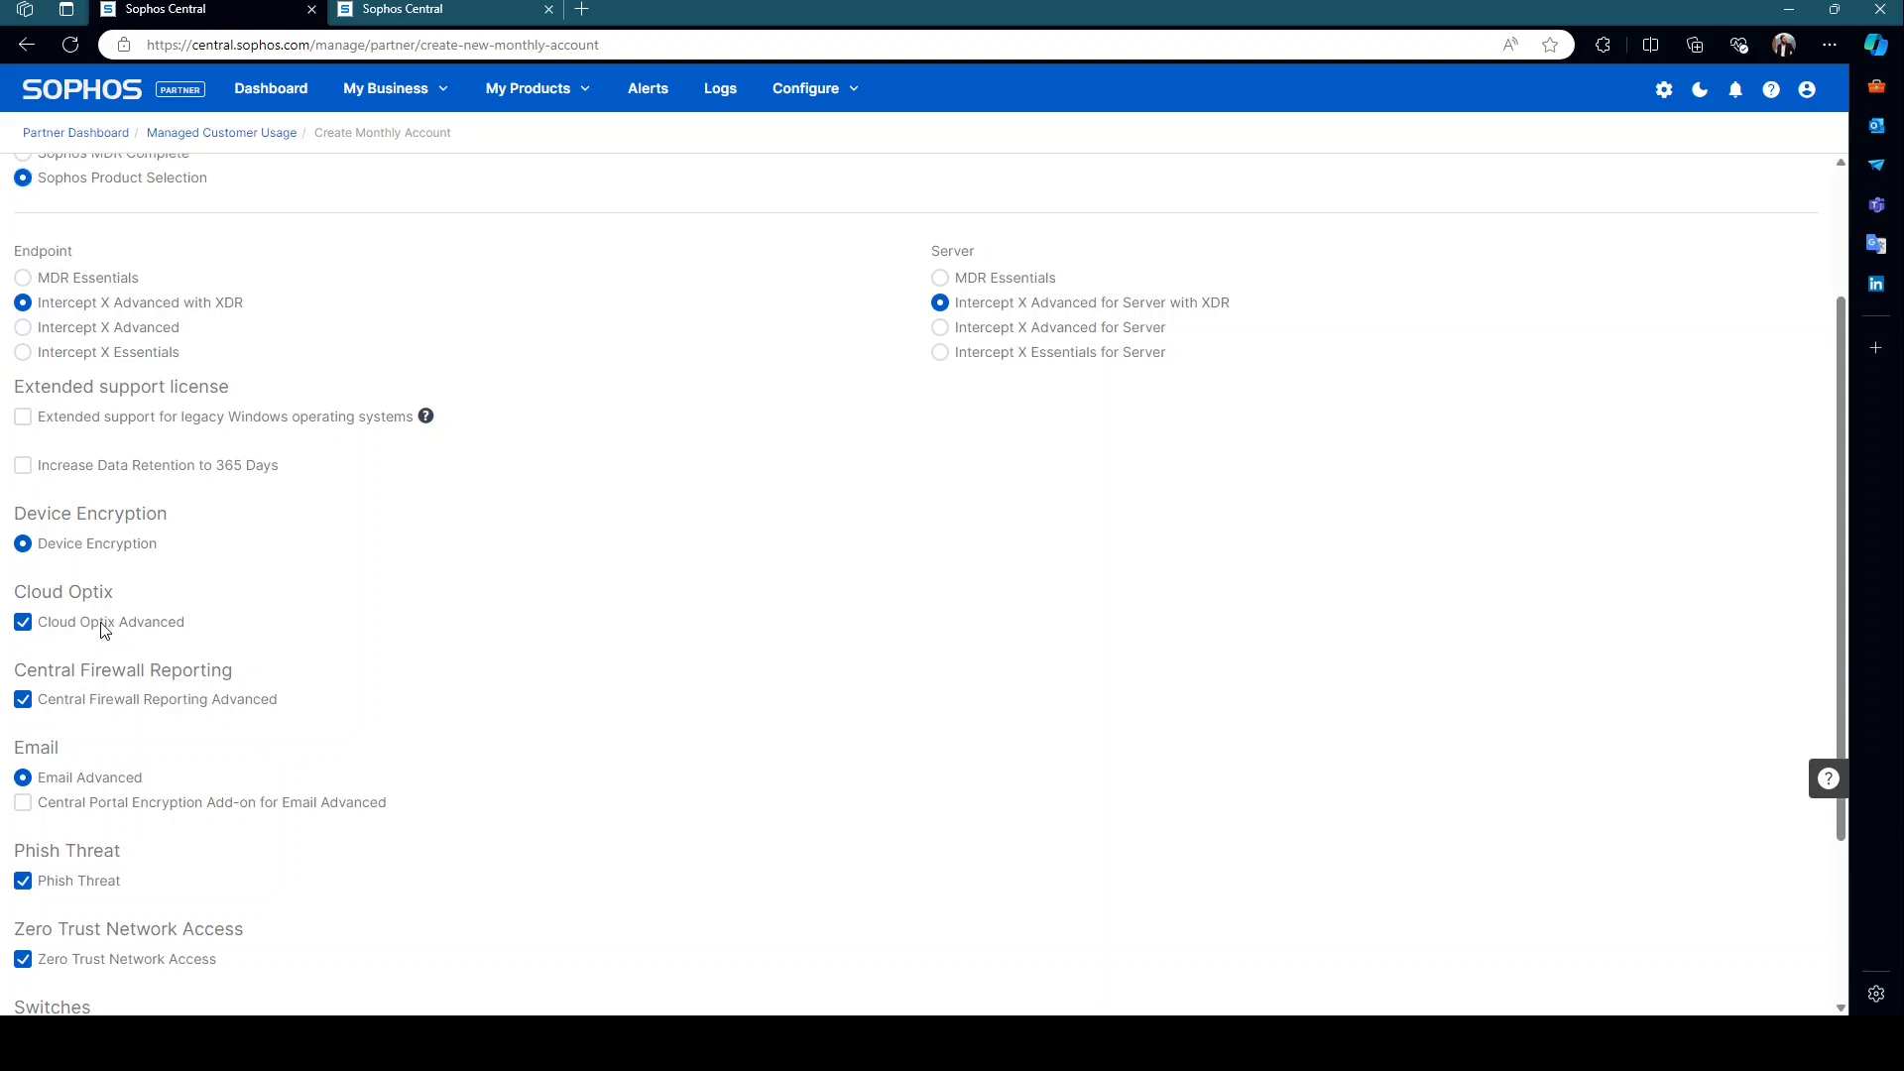
left_click(22, 622)
scroll(218, 744, "down", 2)
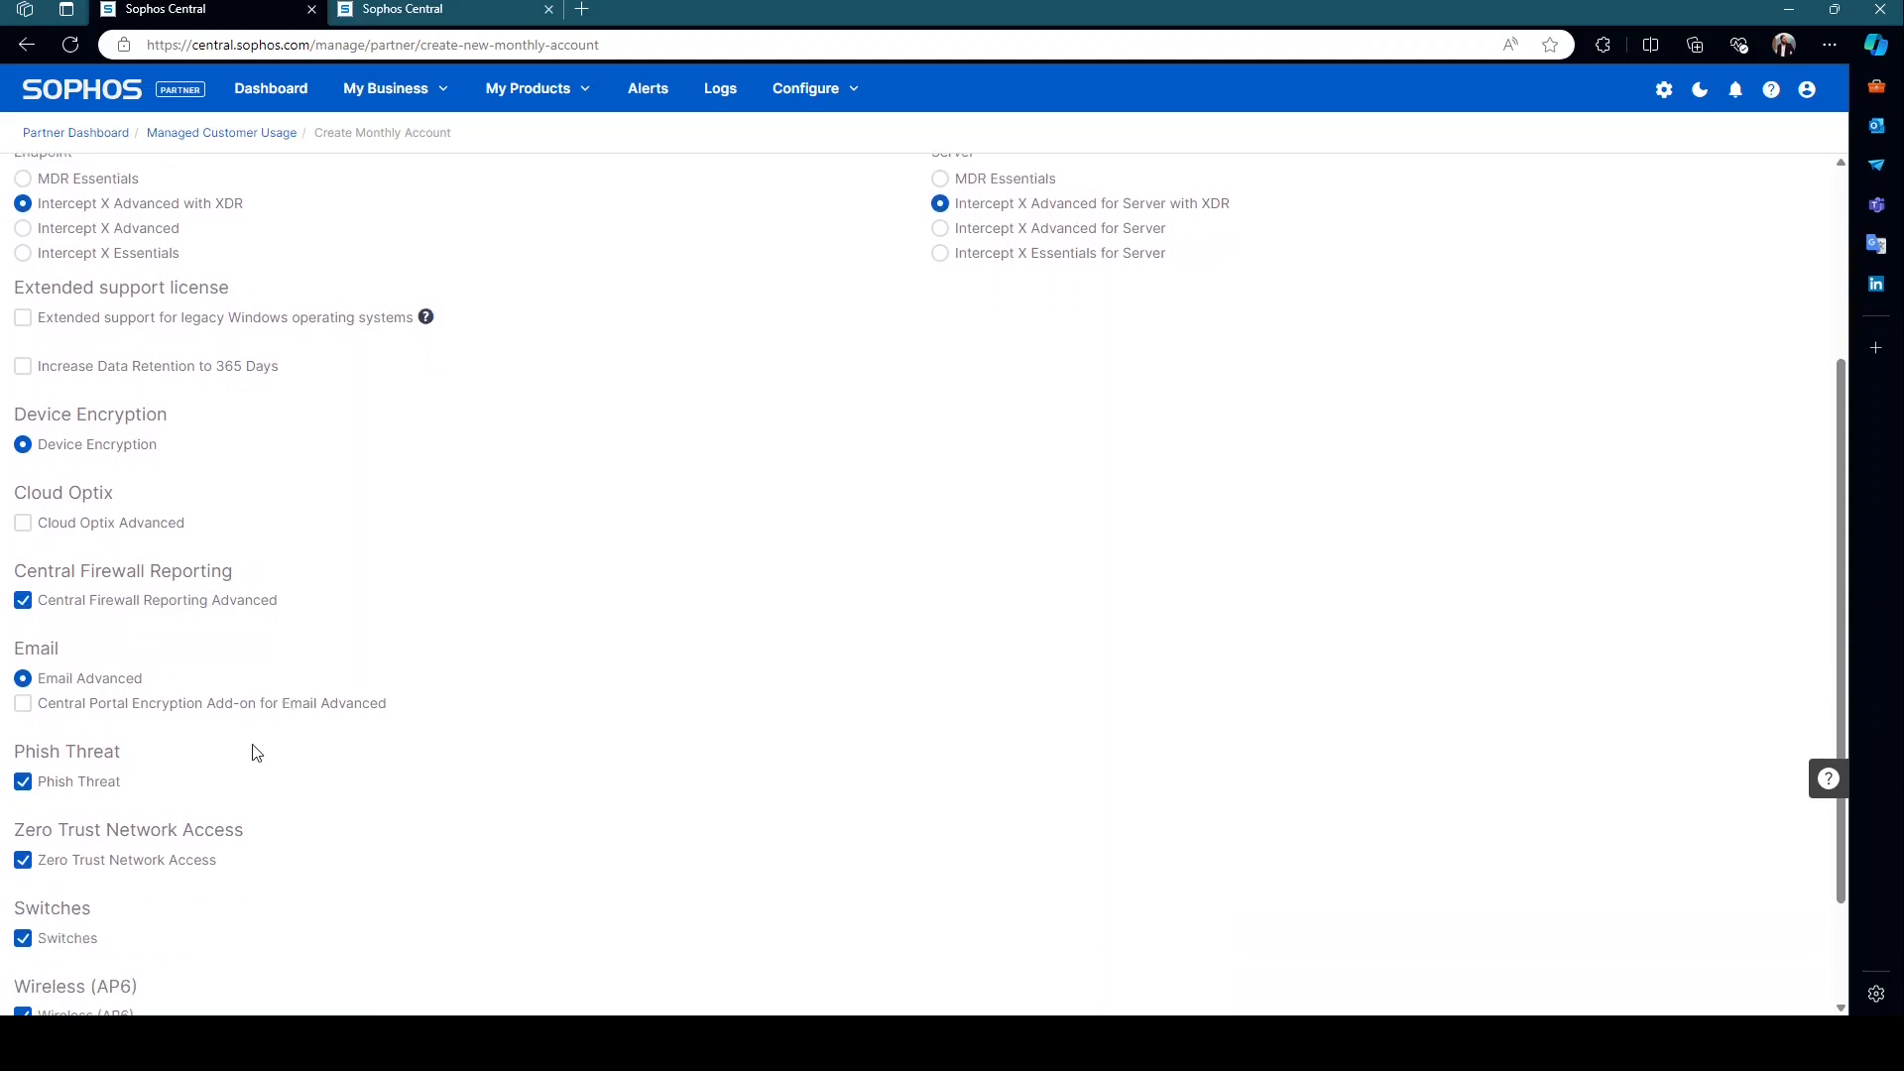
scroll(99, 734, "down", 2)
left_click(22, 682)
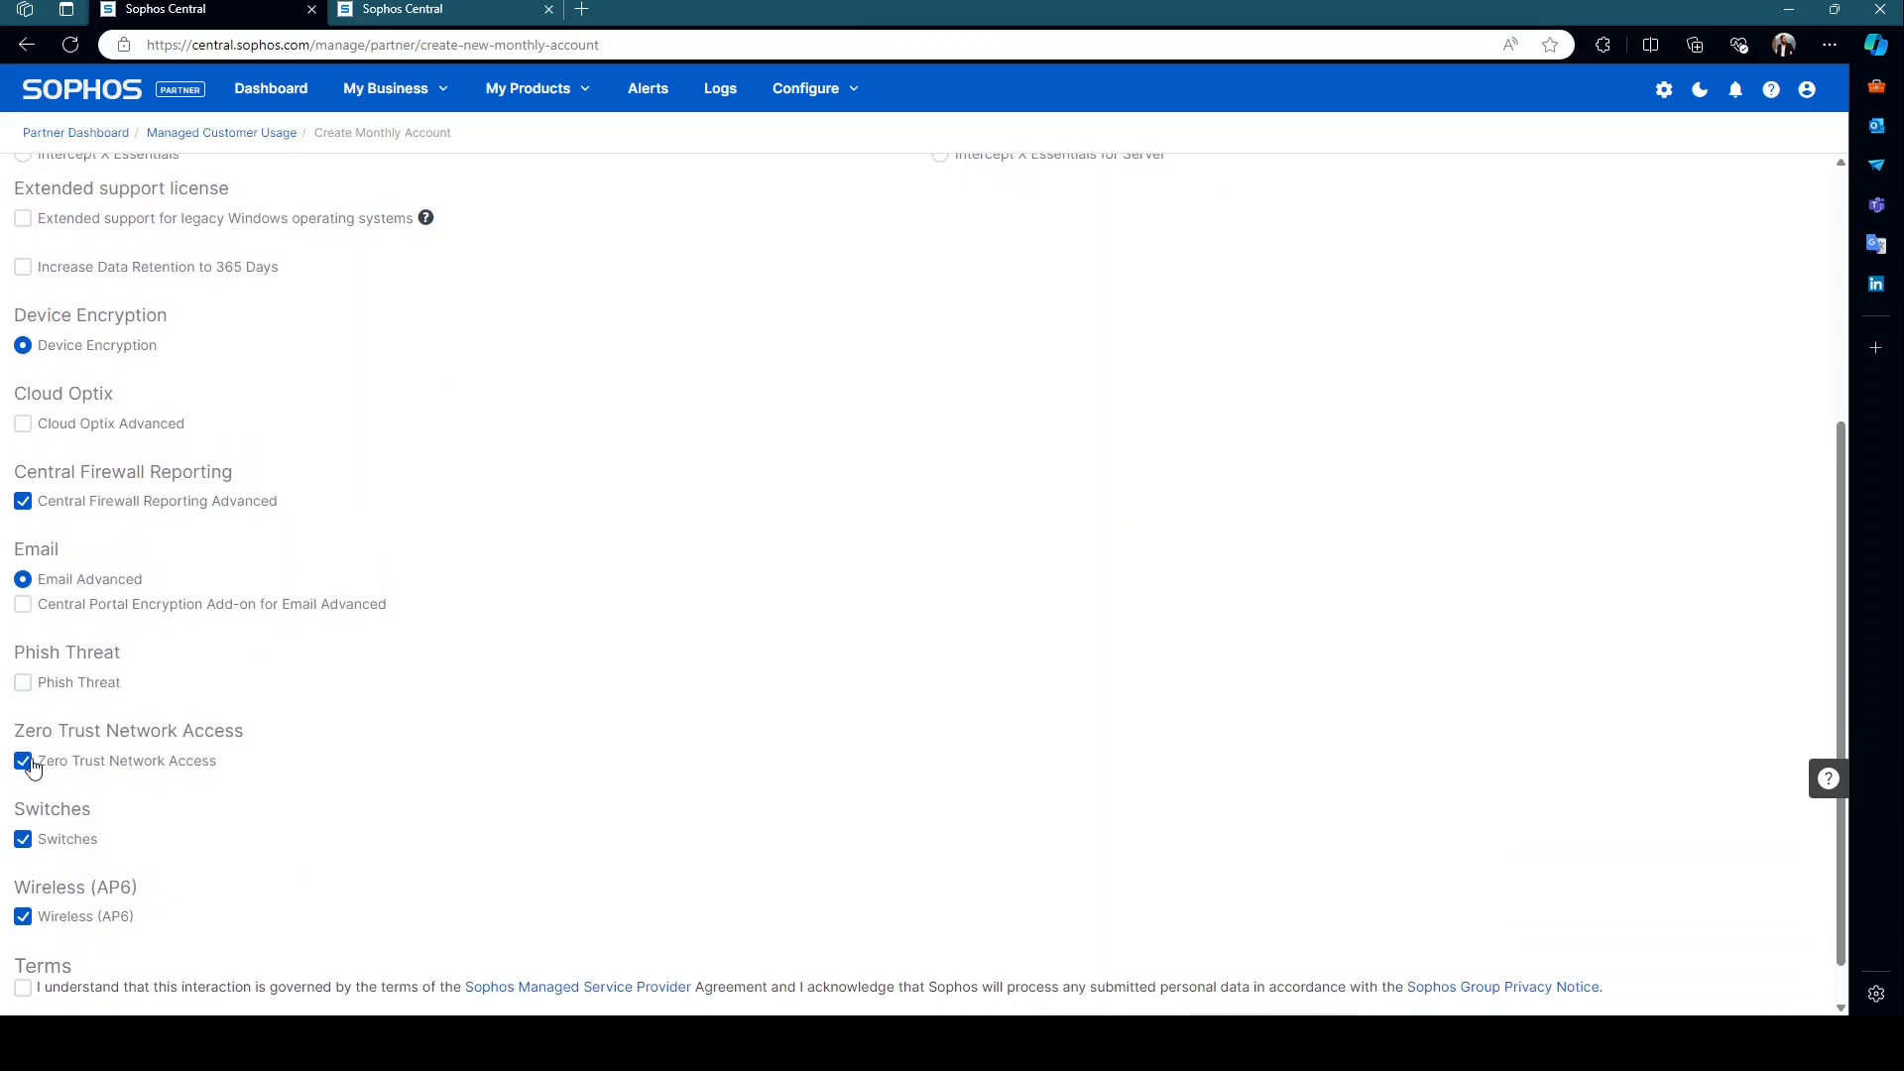
left_click(22, 762)
left_click(22, 839)
left_click(22, 917)
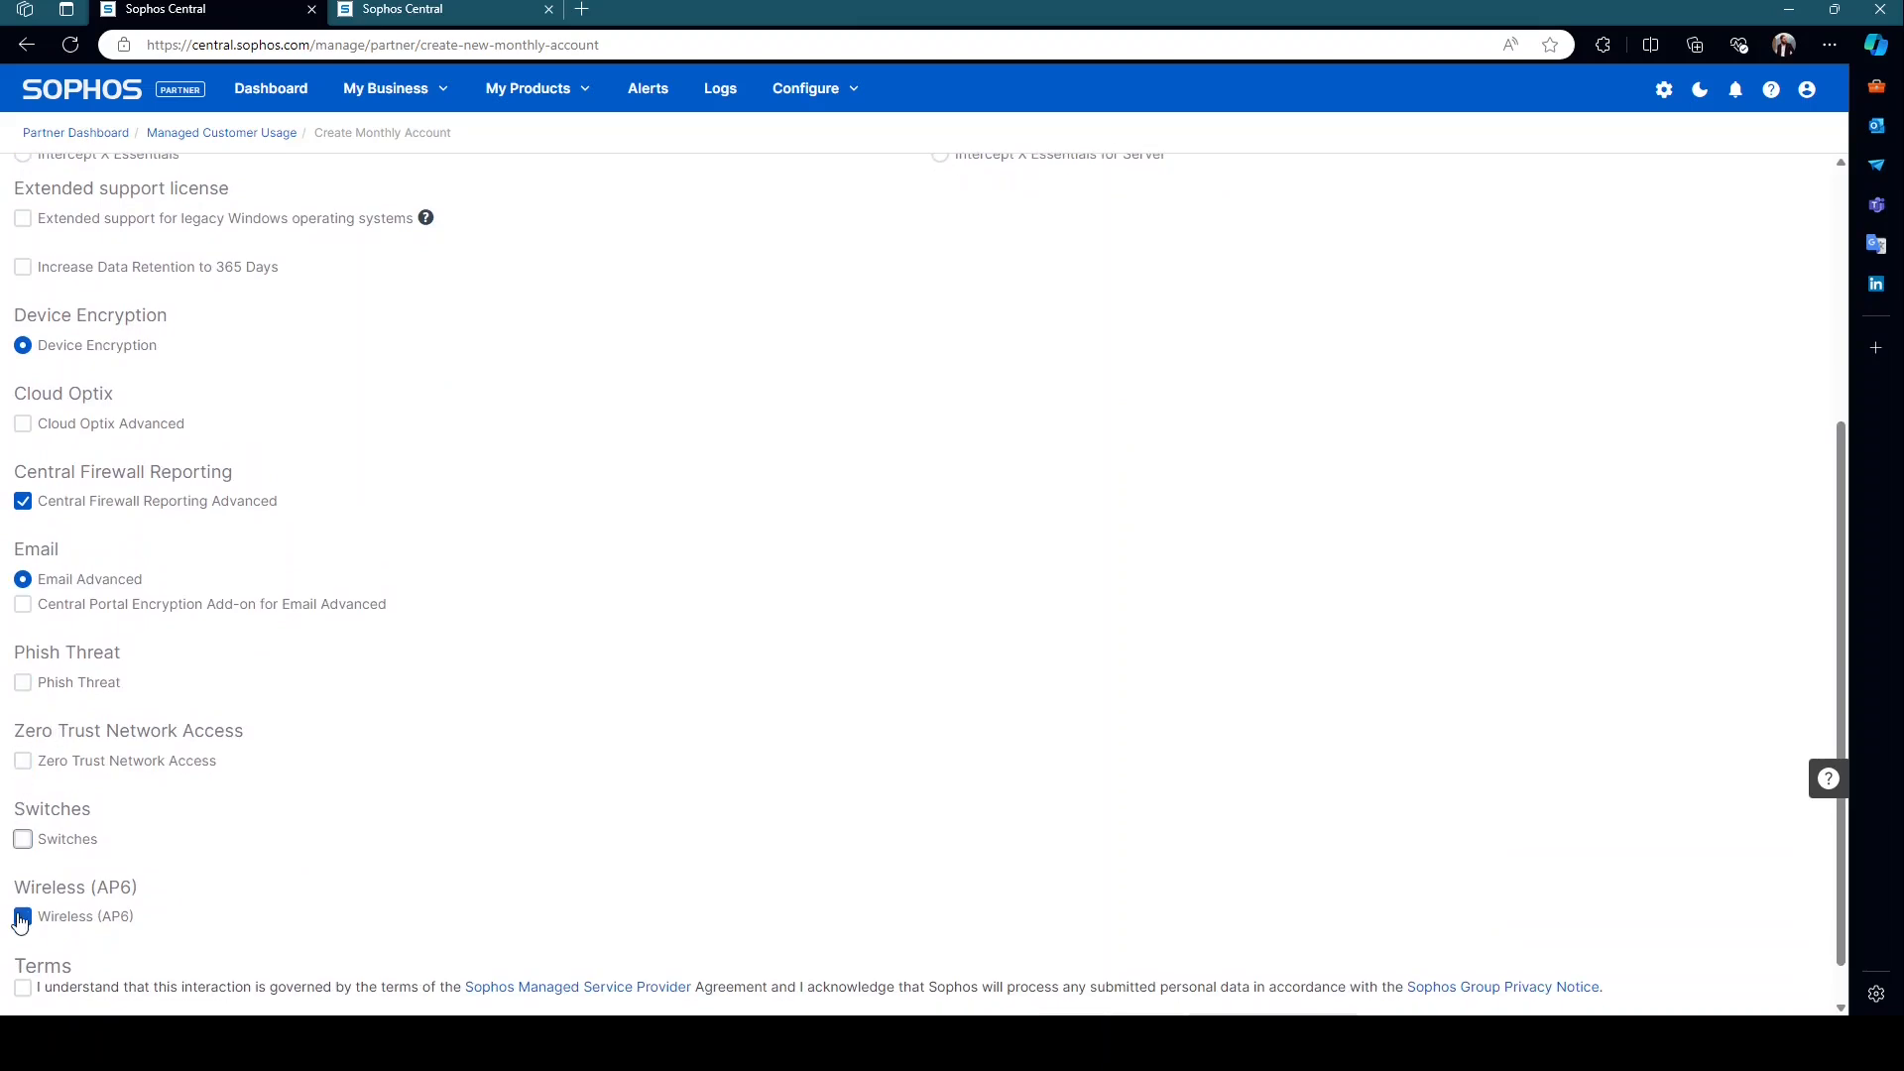
left_click(22, 989)
scroll(591, 566, "down", 1)
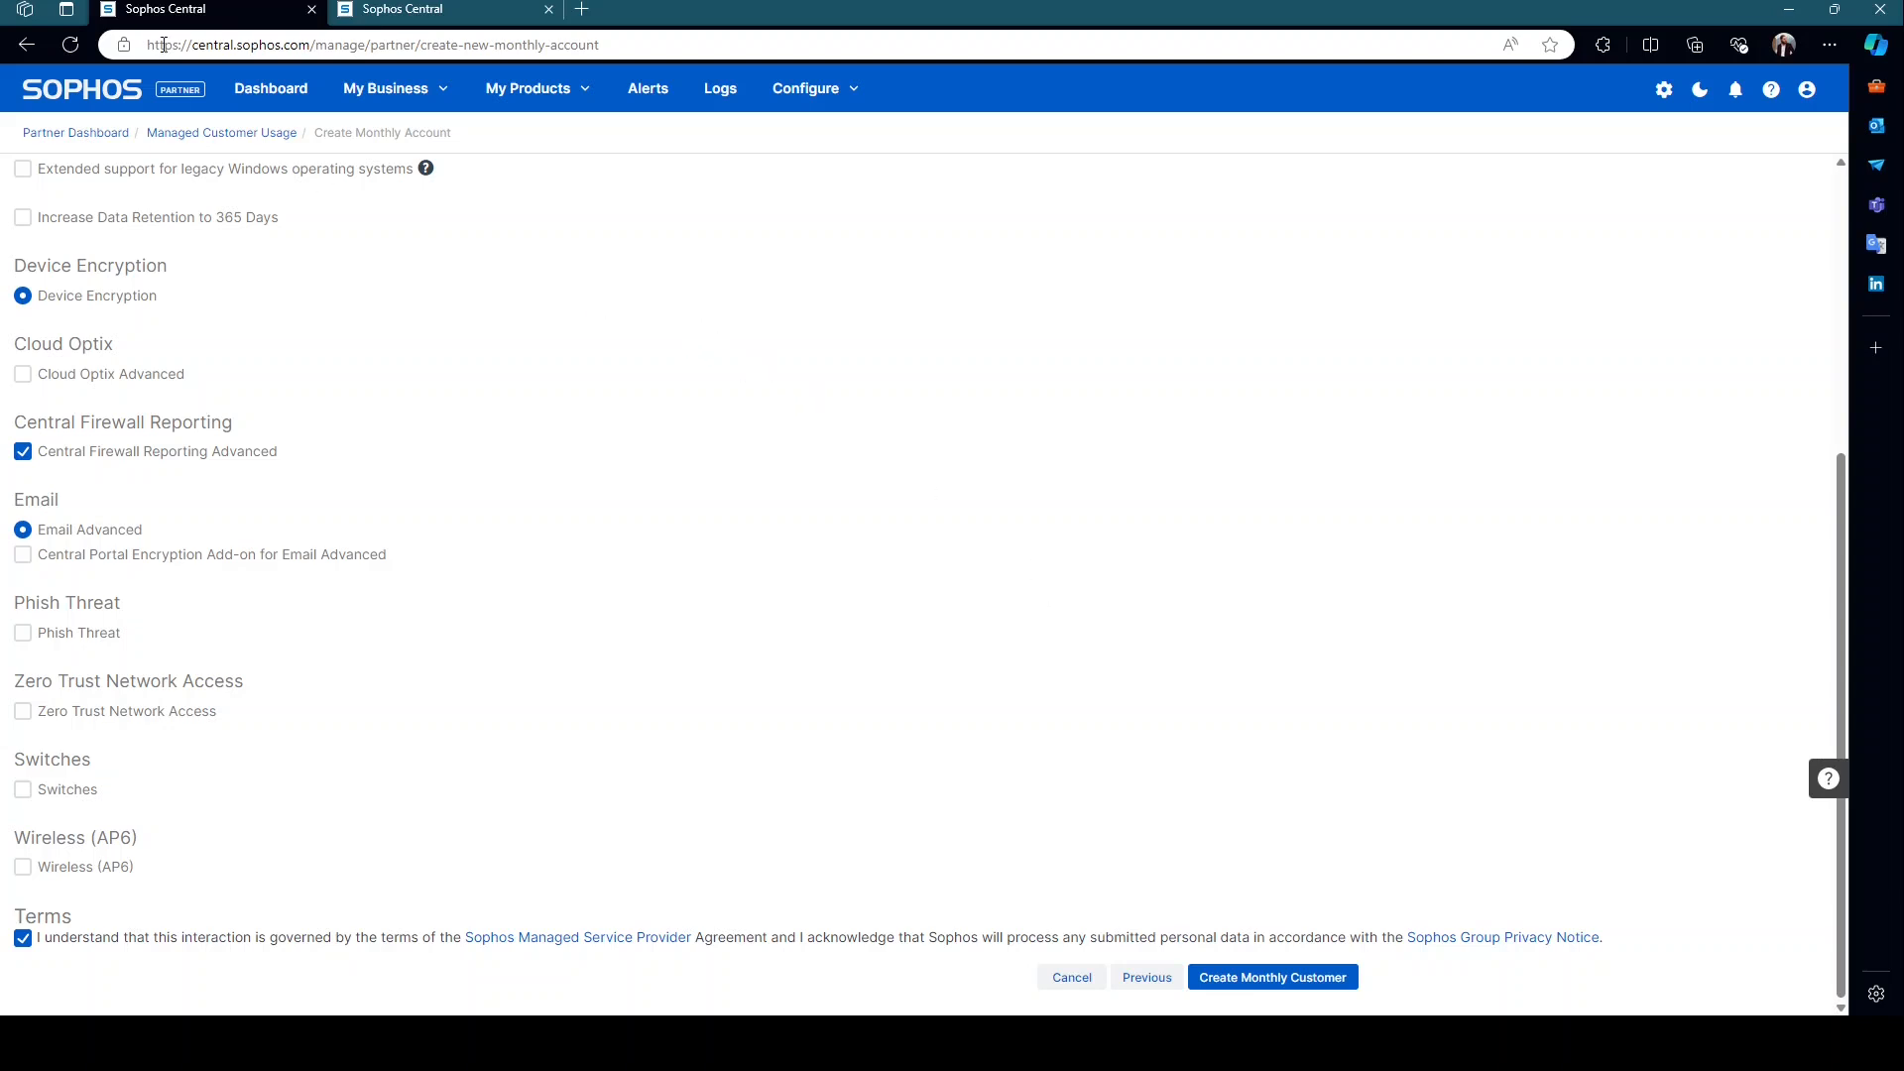
Leave the account form and open the Managed Customer Usage overview
left_click(354, 83)
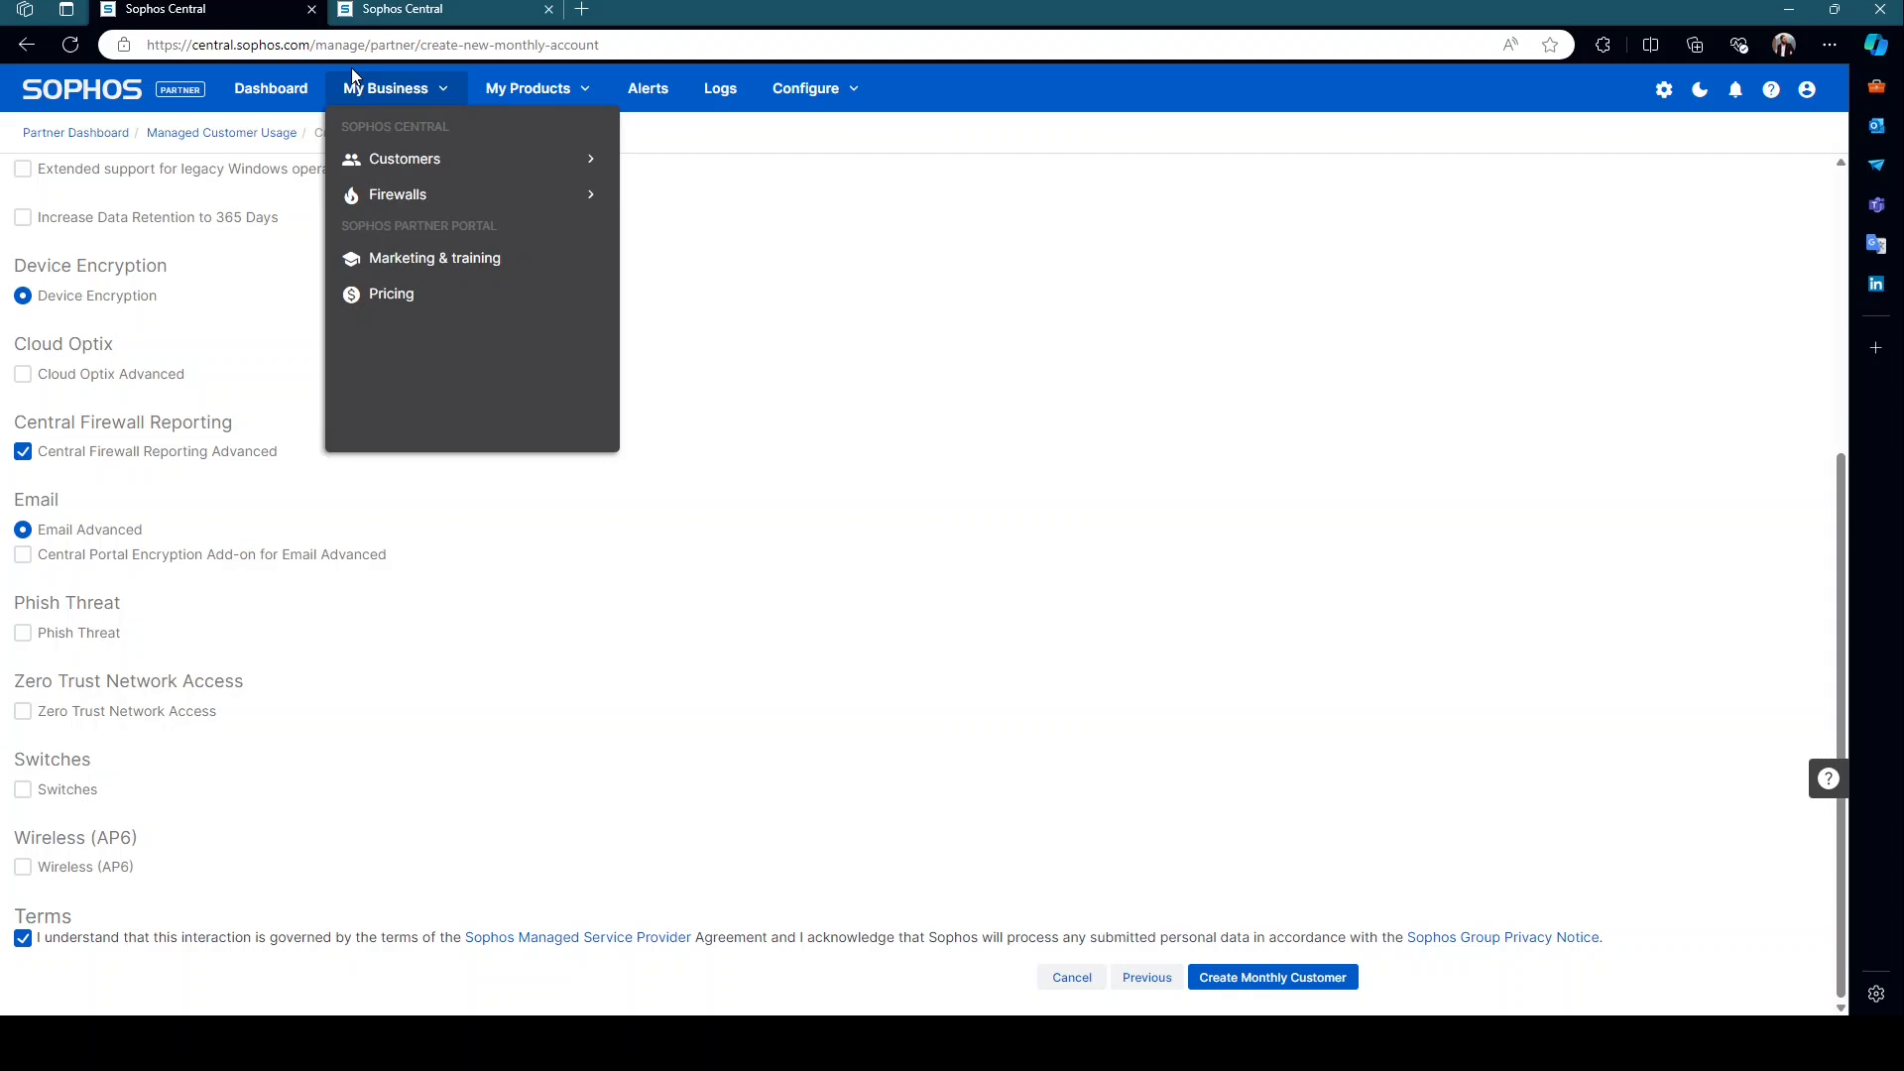
mouse_move(401, 162)
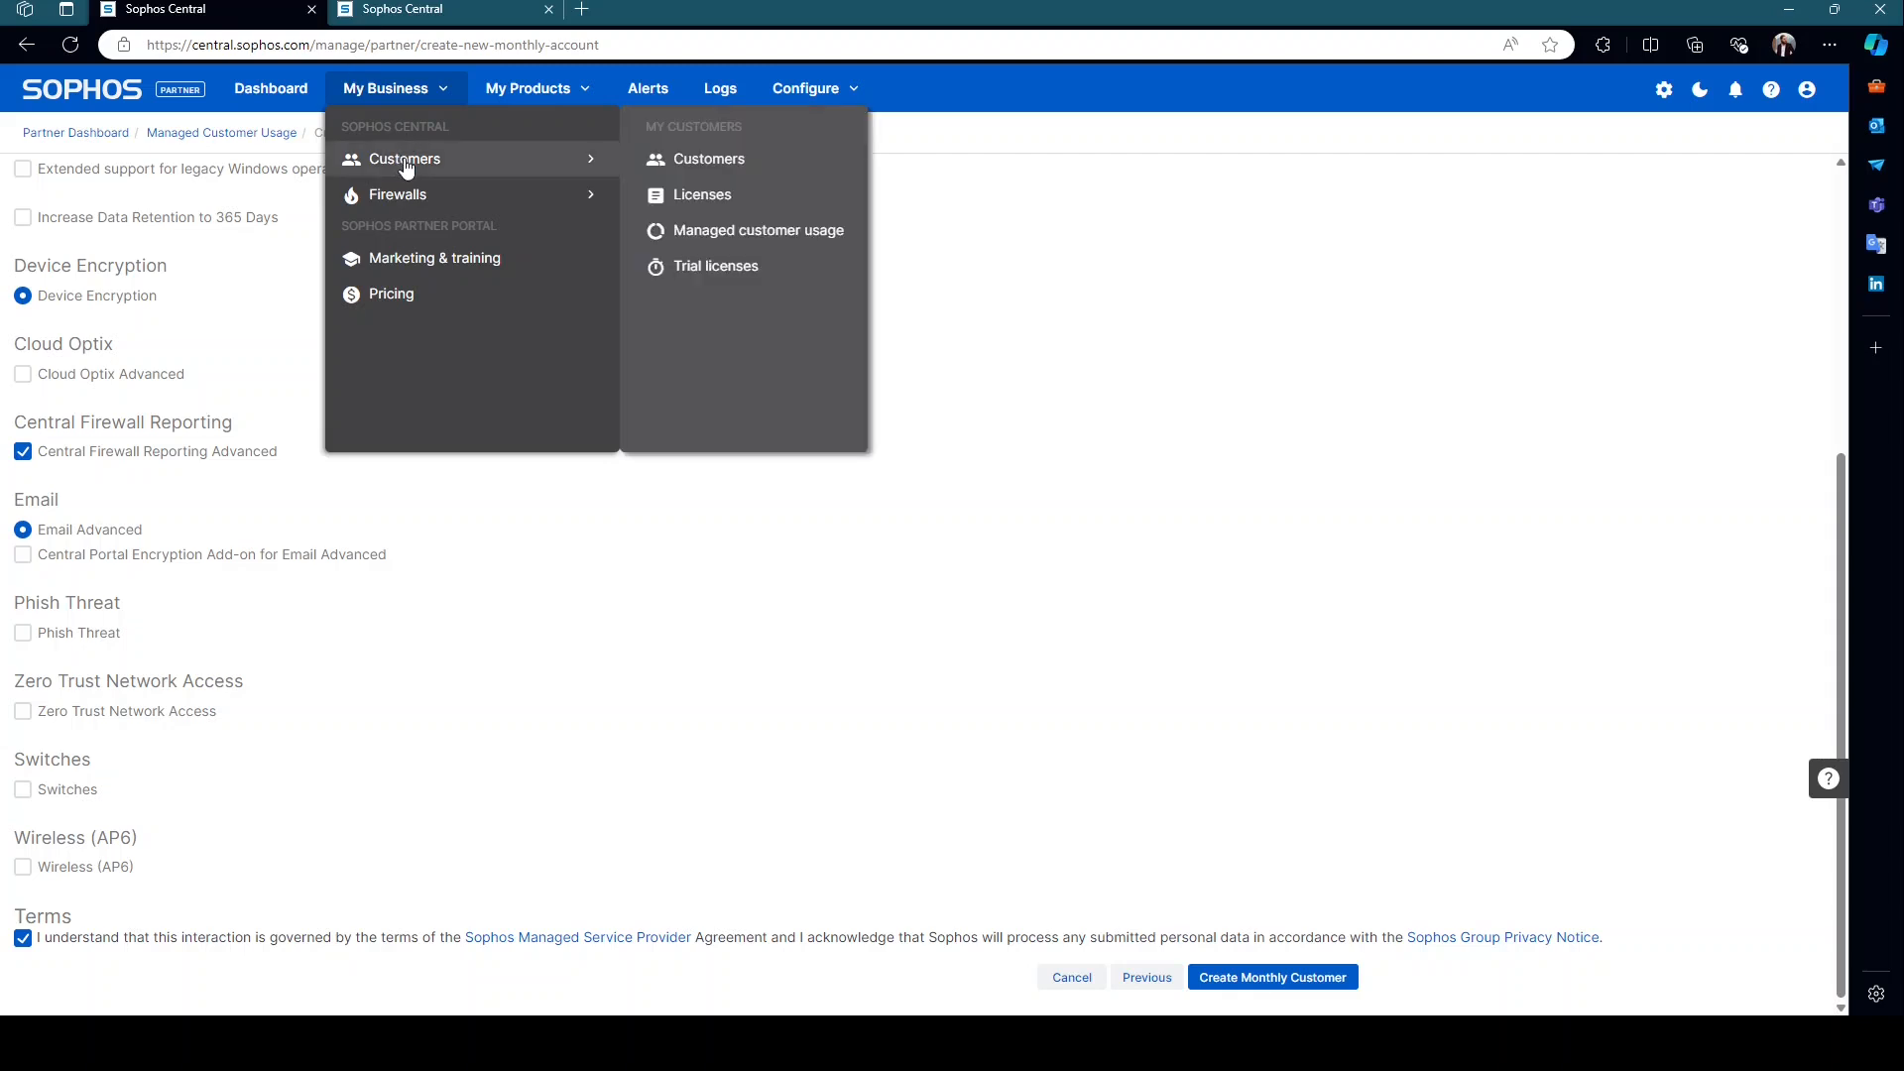
left_click(792, 238)
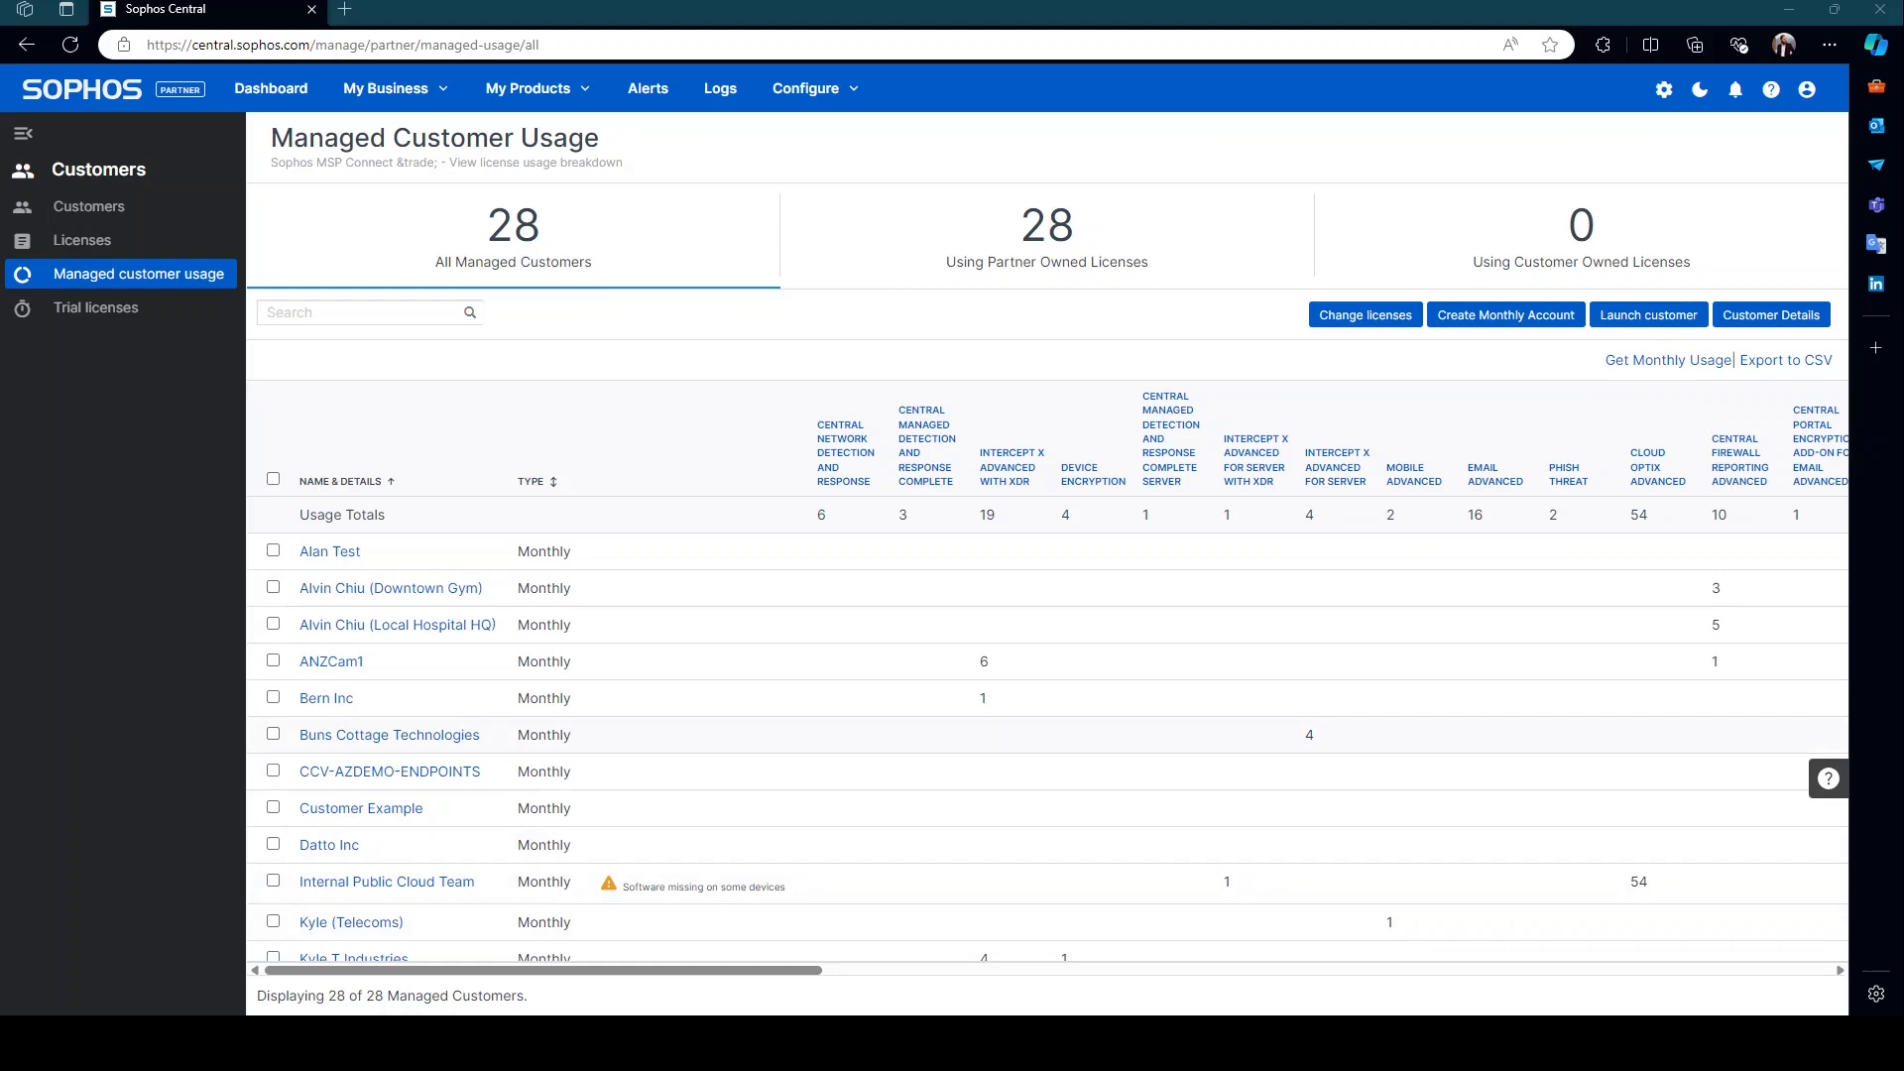
Start a license change for Buns Cottage Technologies without Mobile, Cloud Optix Advanced and Central Firewall Reporting, continuing to the Endpoint and Server options
left_click(272, 734)
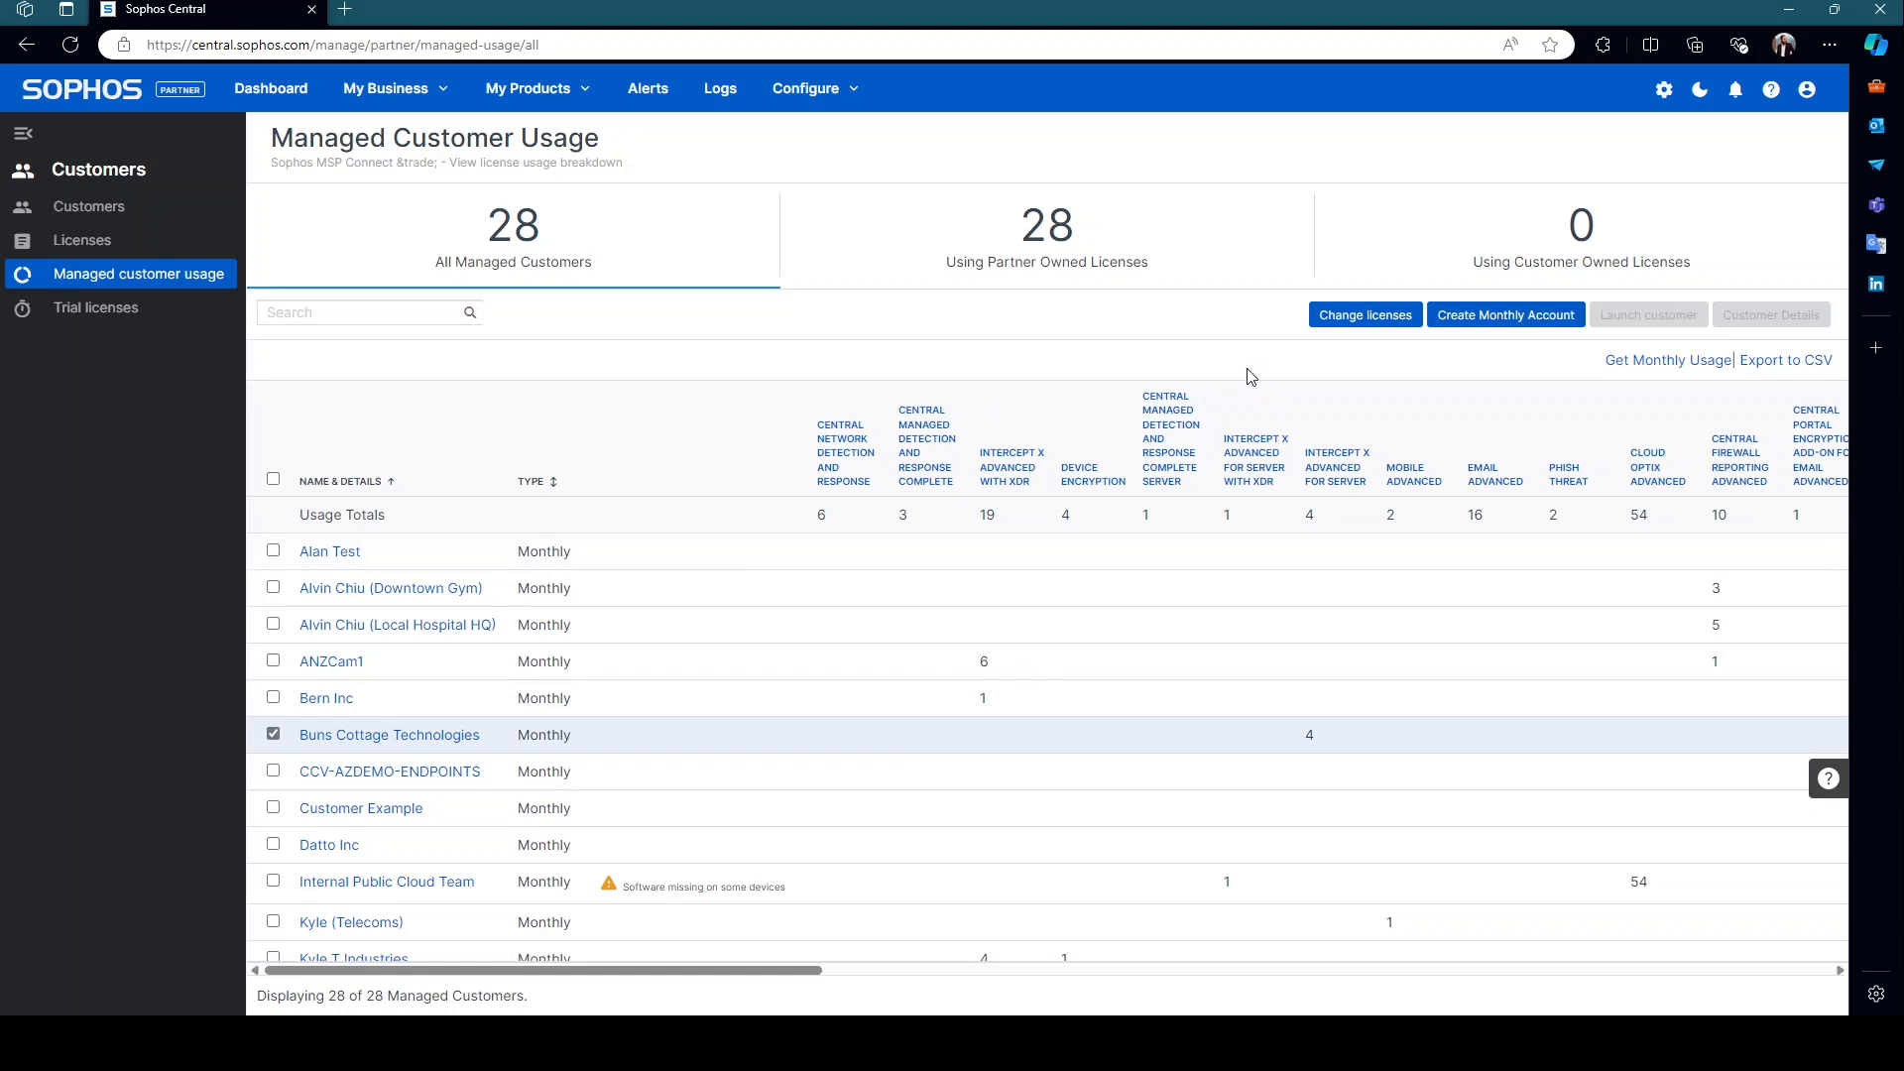
left_click(1366, 315)
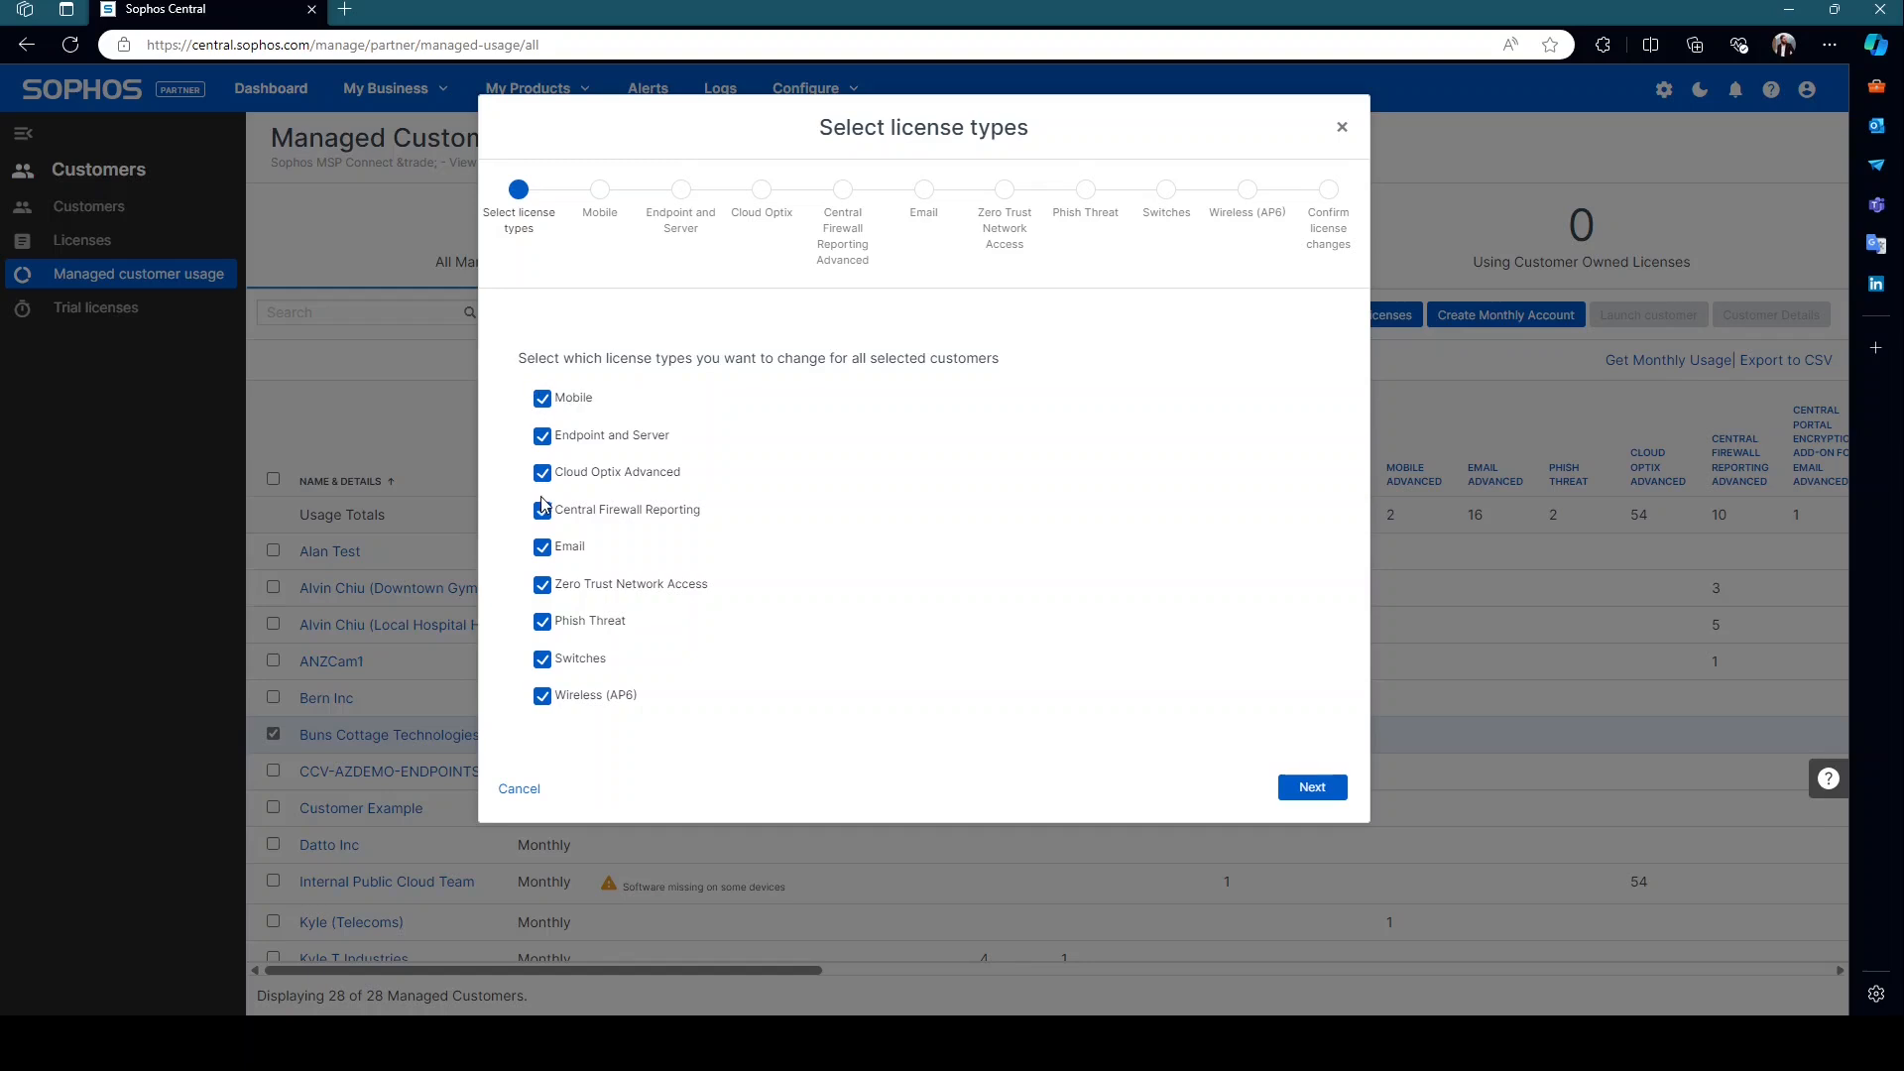
left_click(542, 398)
left_click(543, 474)
left_click(543, 511)
left_click(1307, 788)
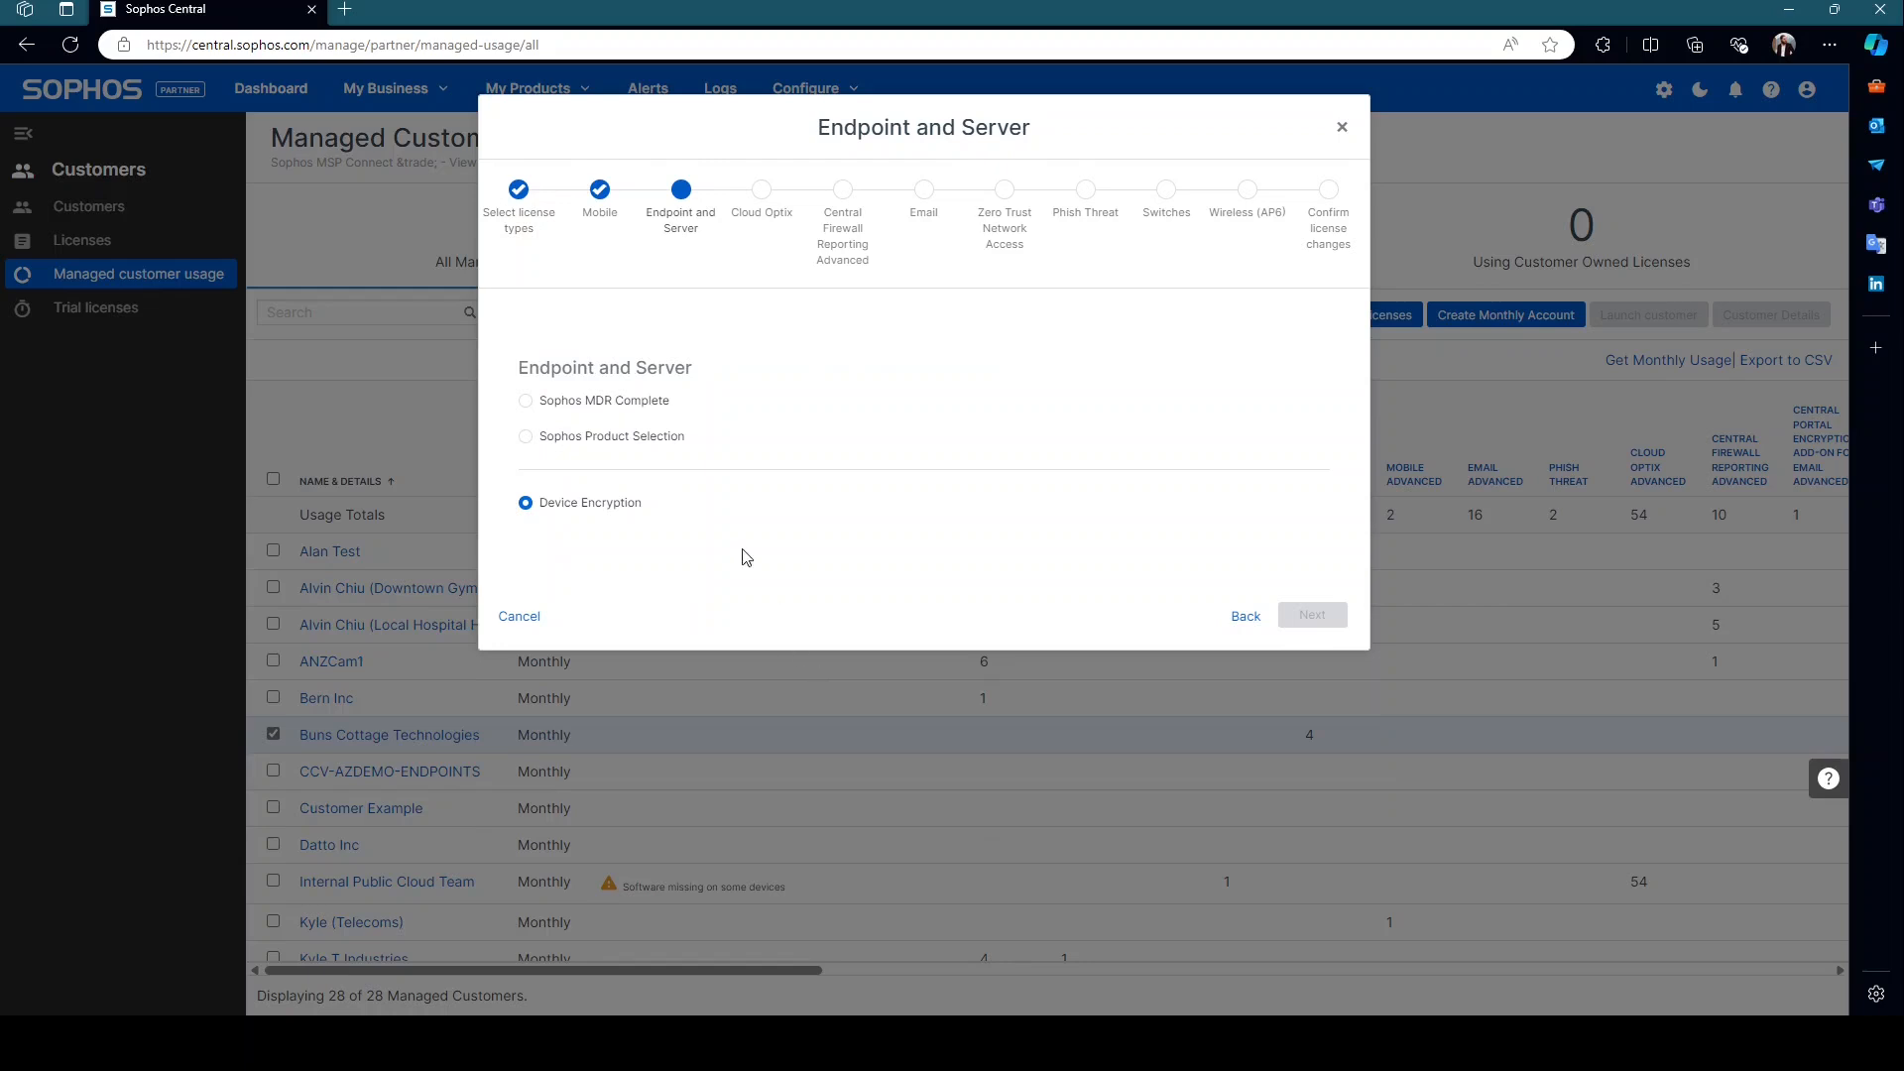
Choose Sophos Product Selection for Endpoint and Server, accept the preset Email Advanced, Zero Trust, Phish Threat, Switches and Wireless options, and save the license changes
left_click(629, 442)
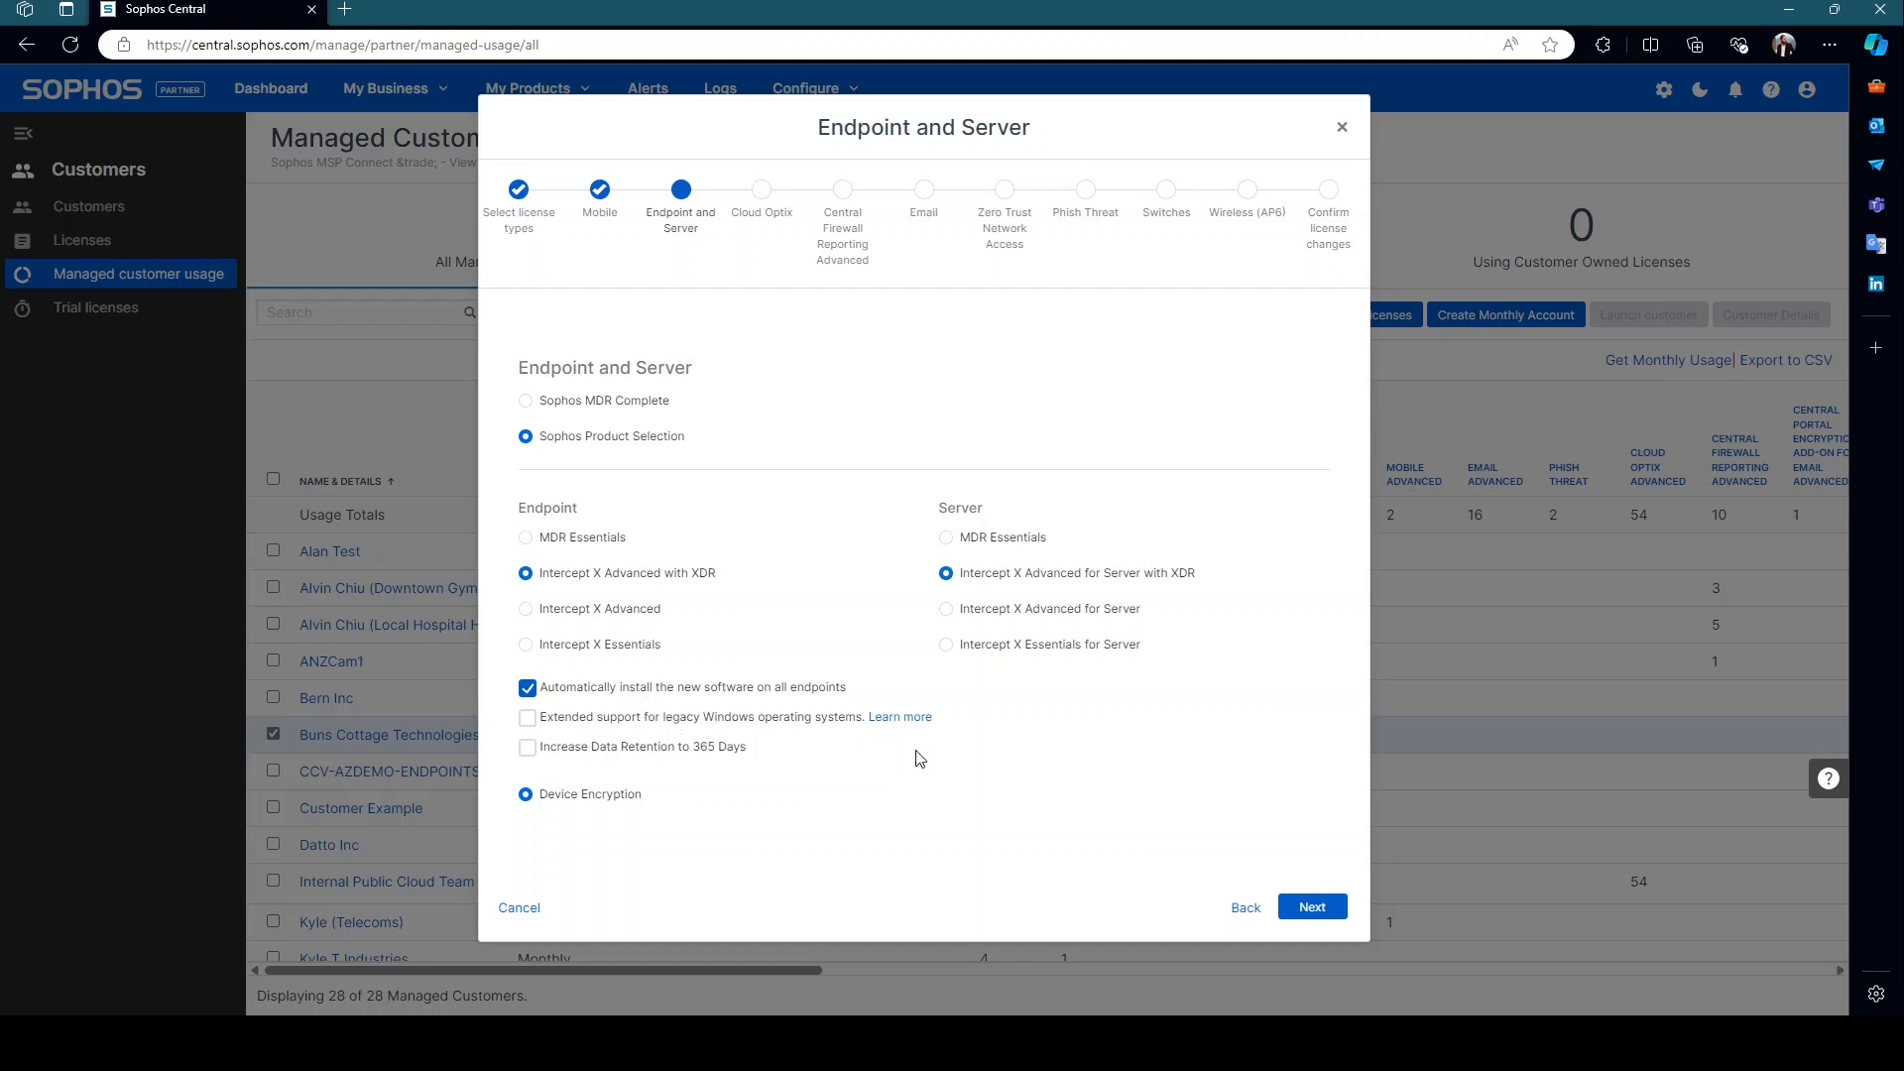
left_click(1311, 907)
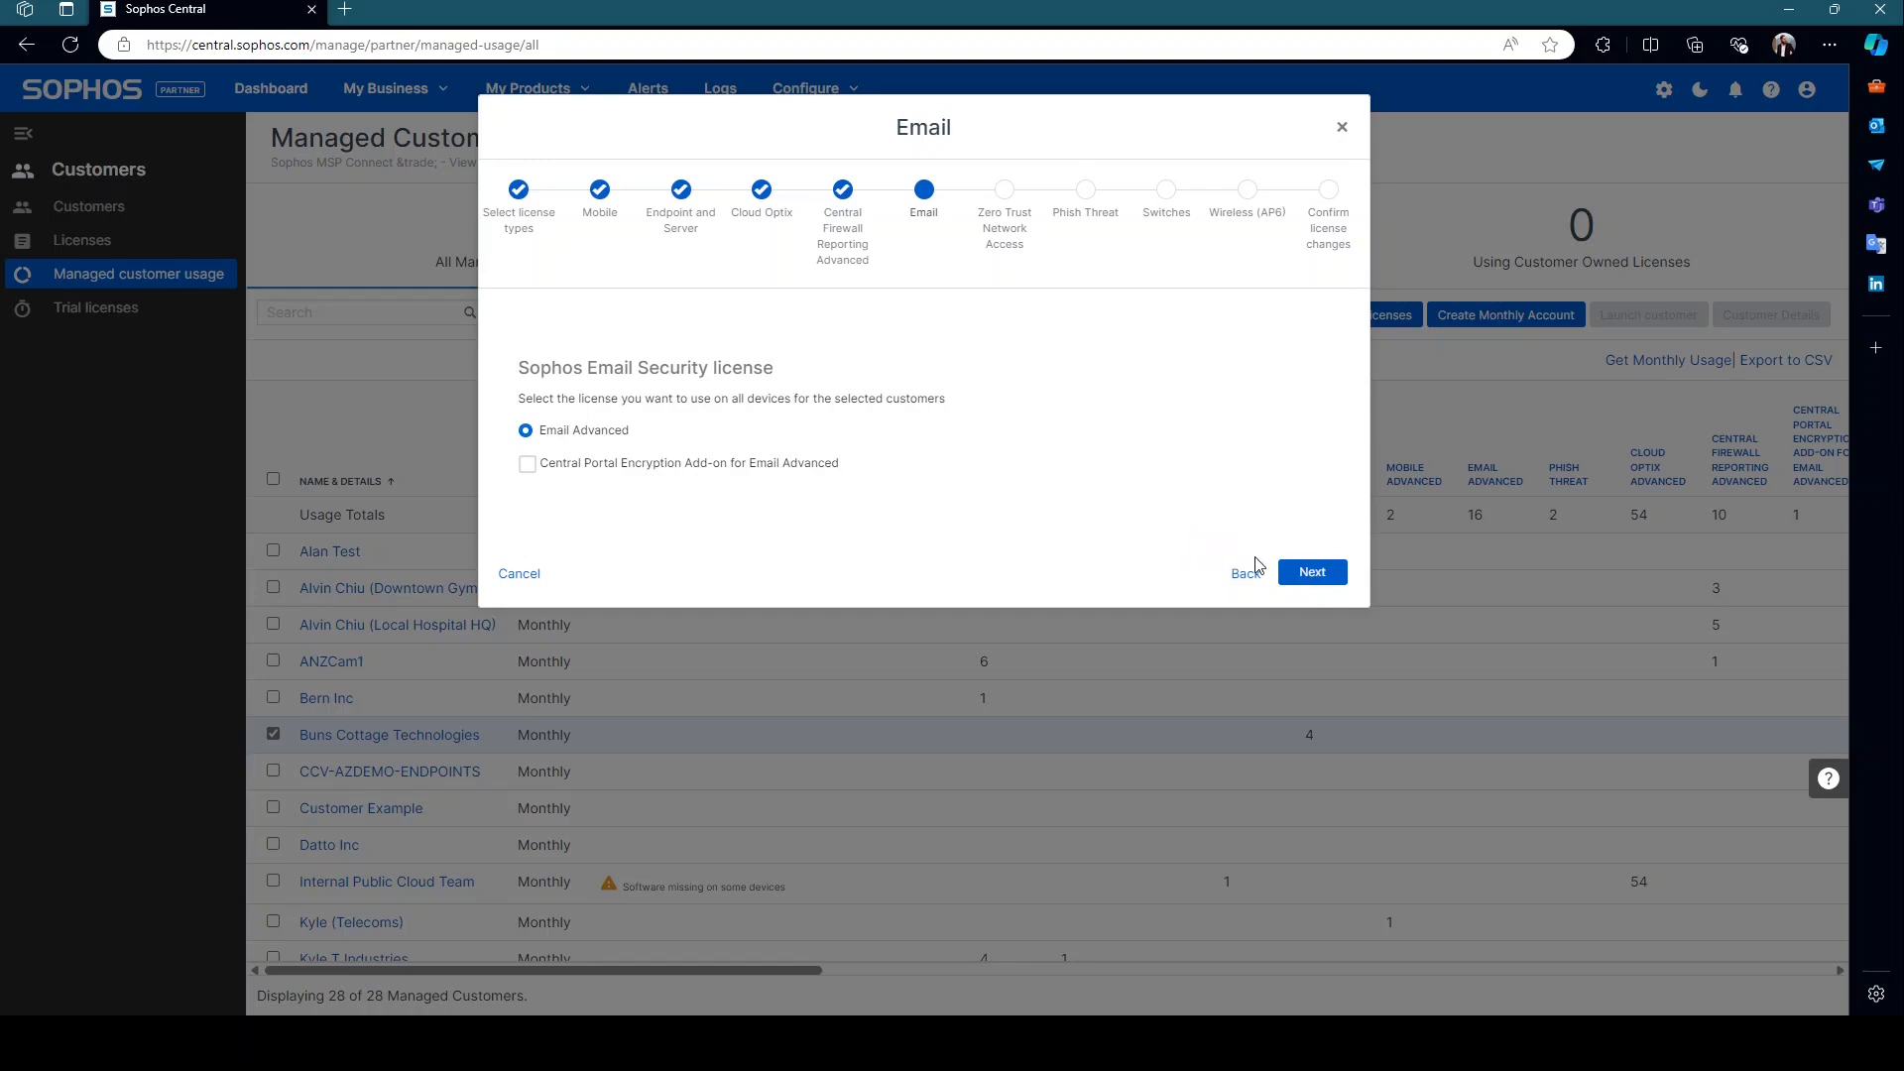
left_click(1289, 573)
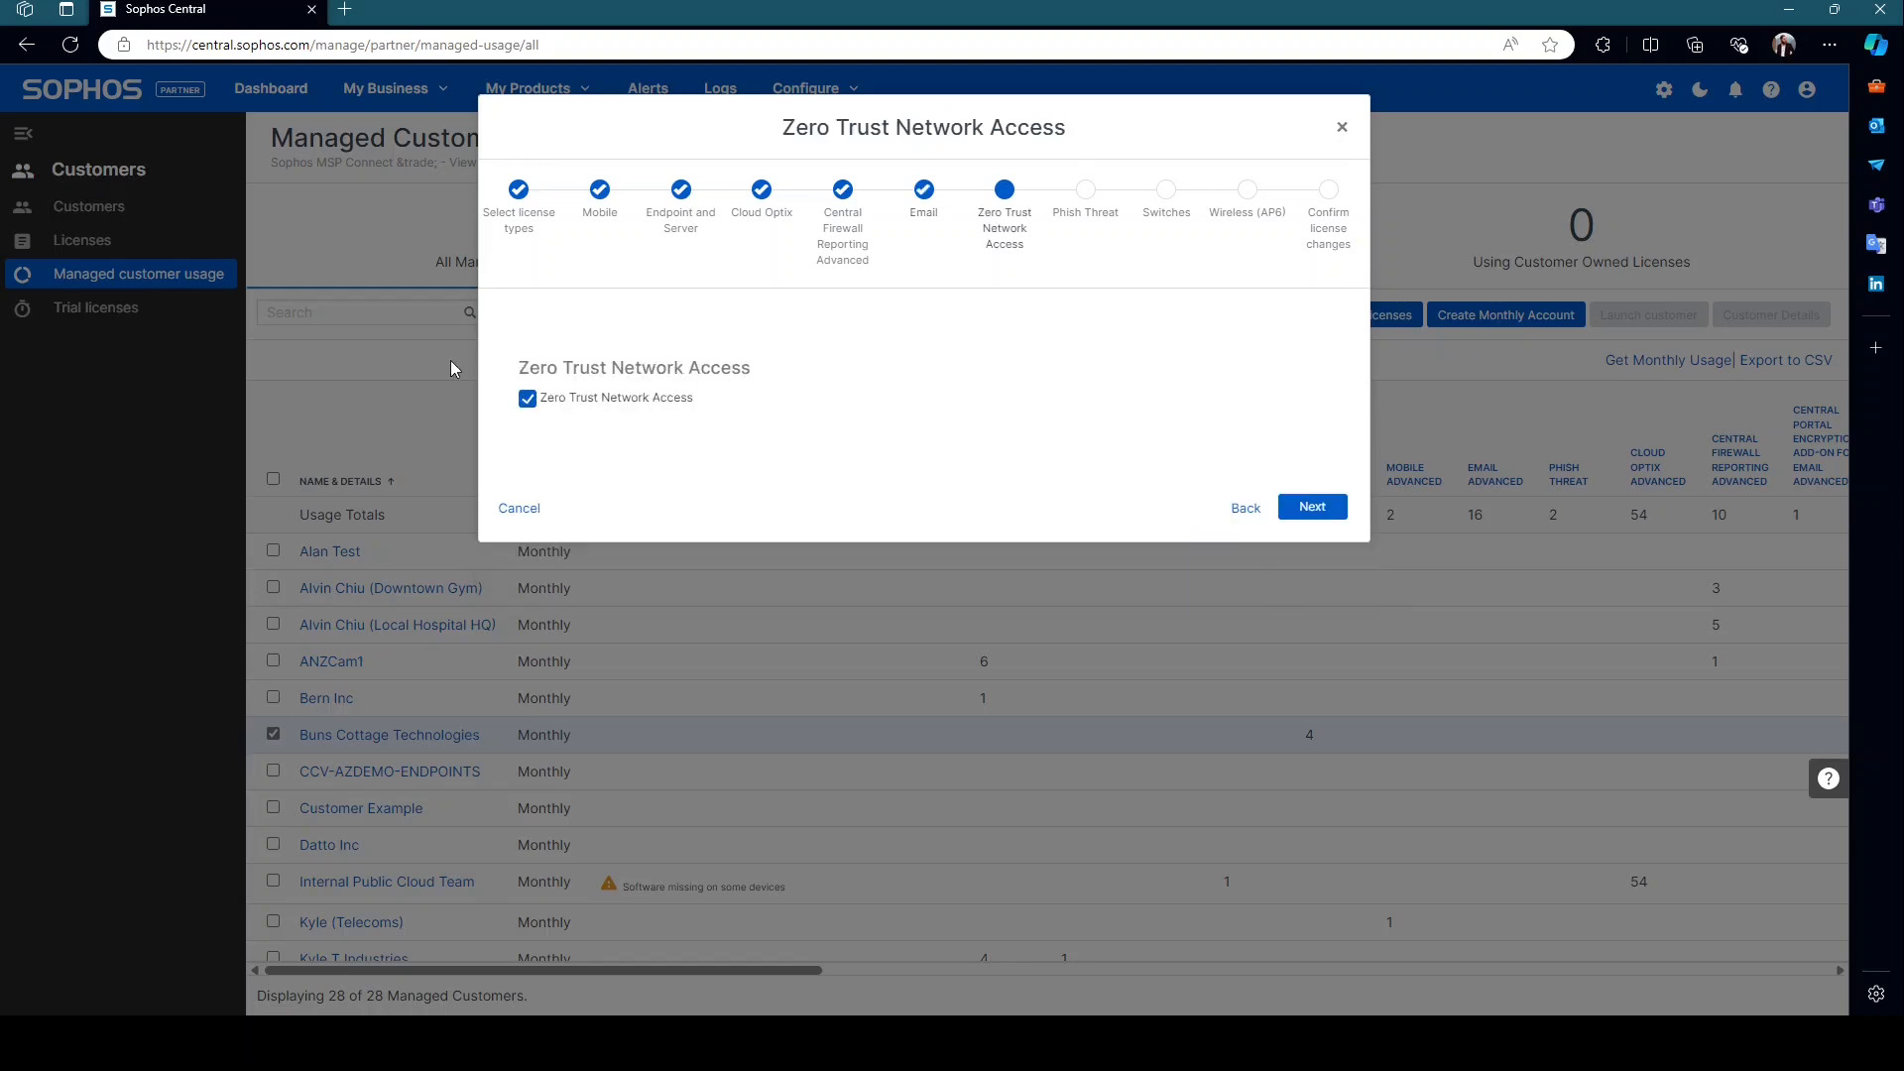
left_click(1295, 510)
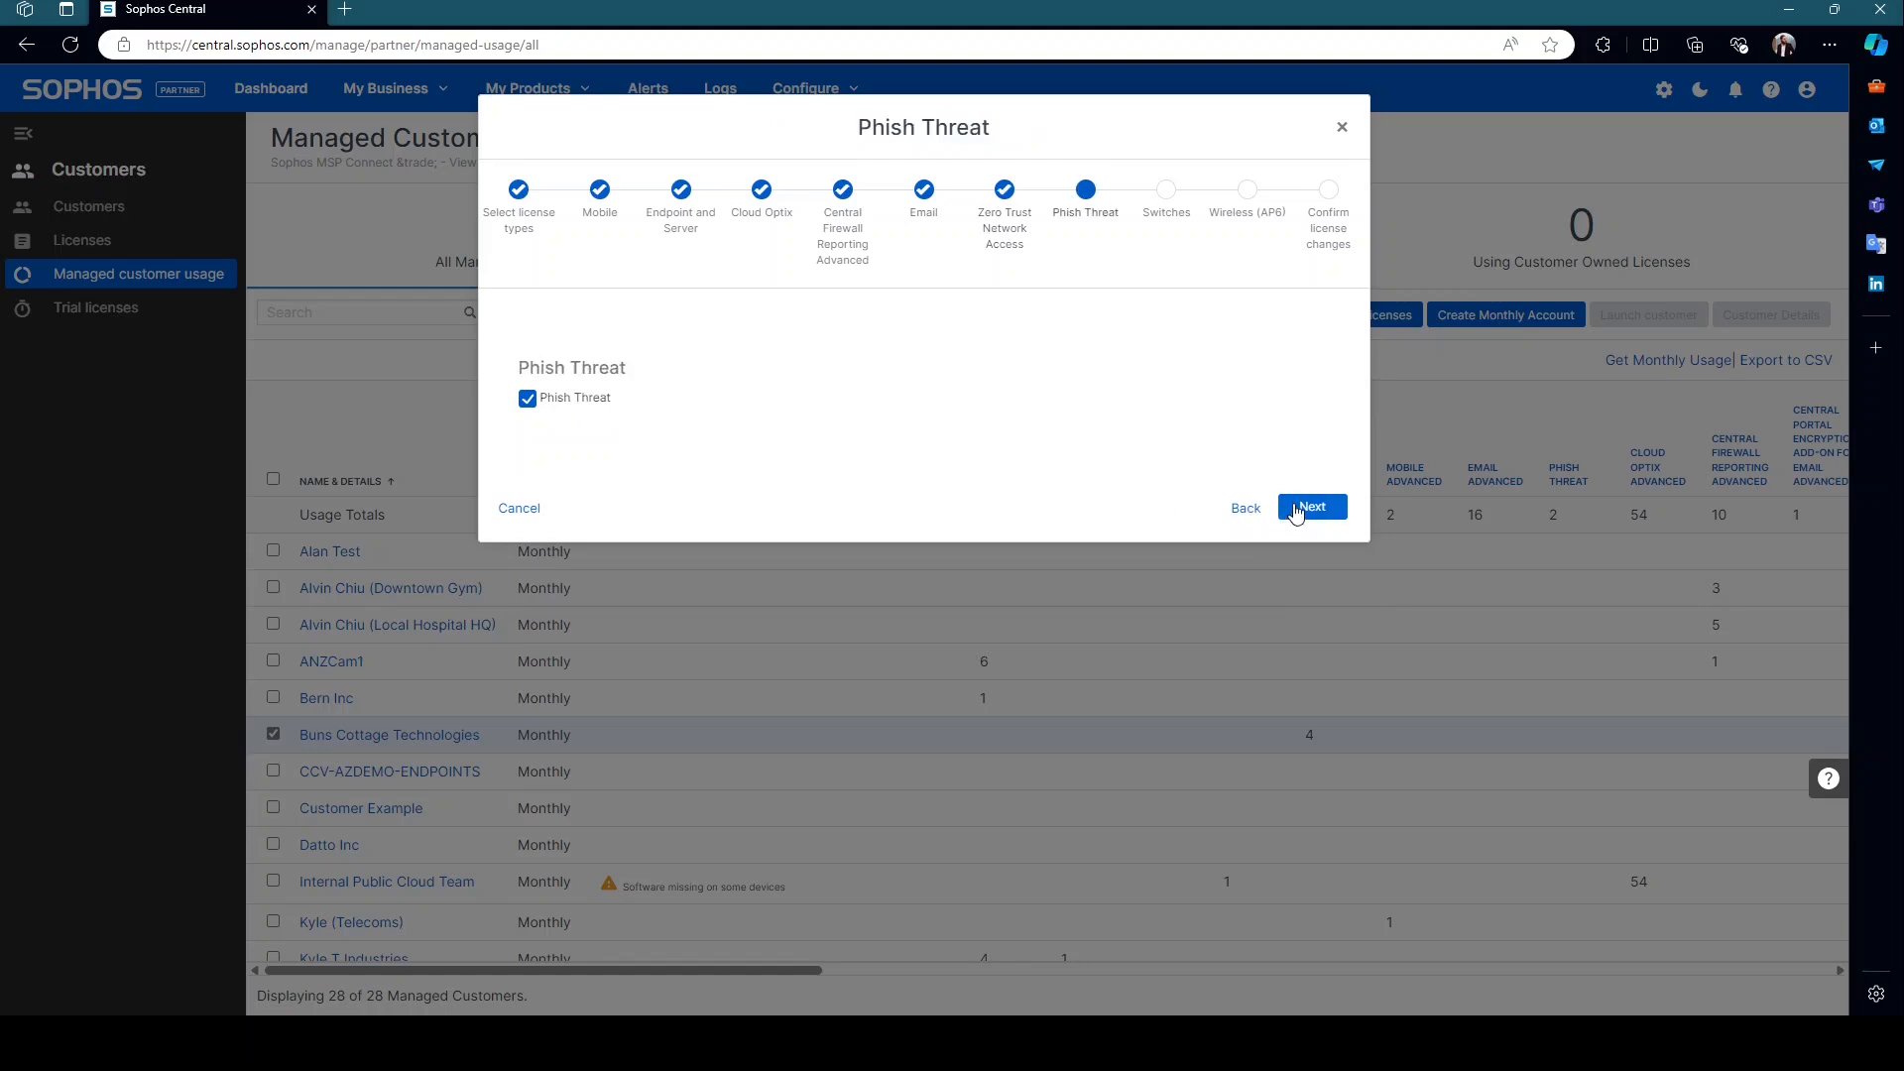
left_click(1309, 509)
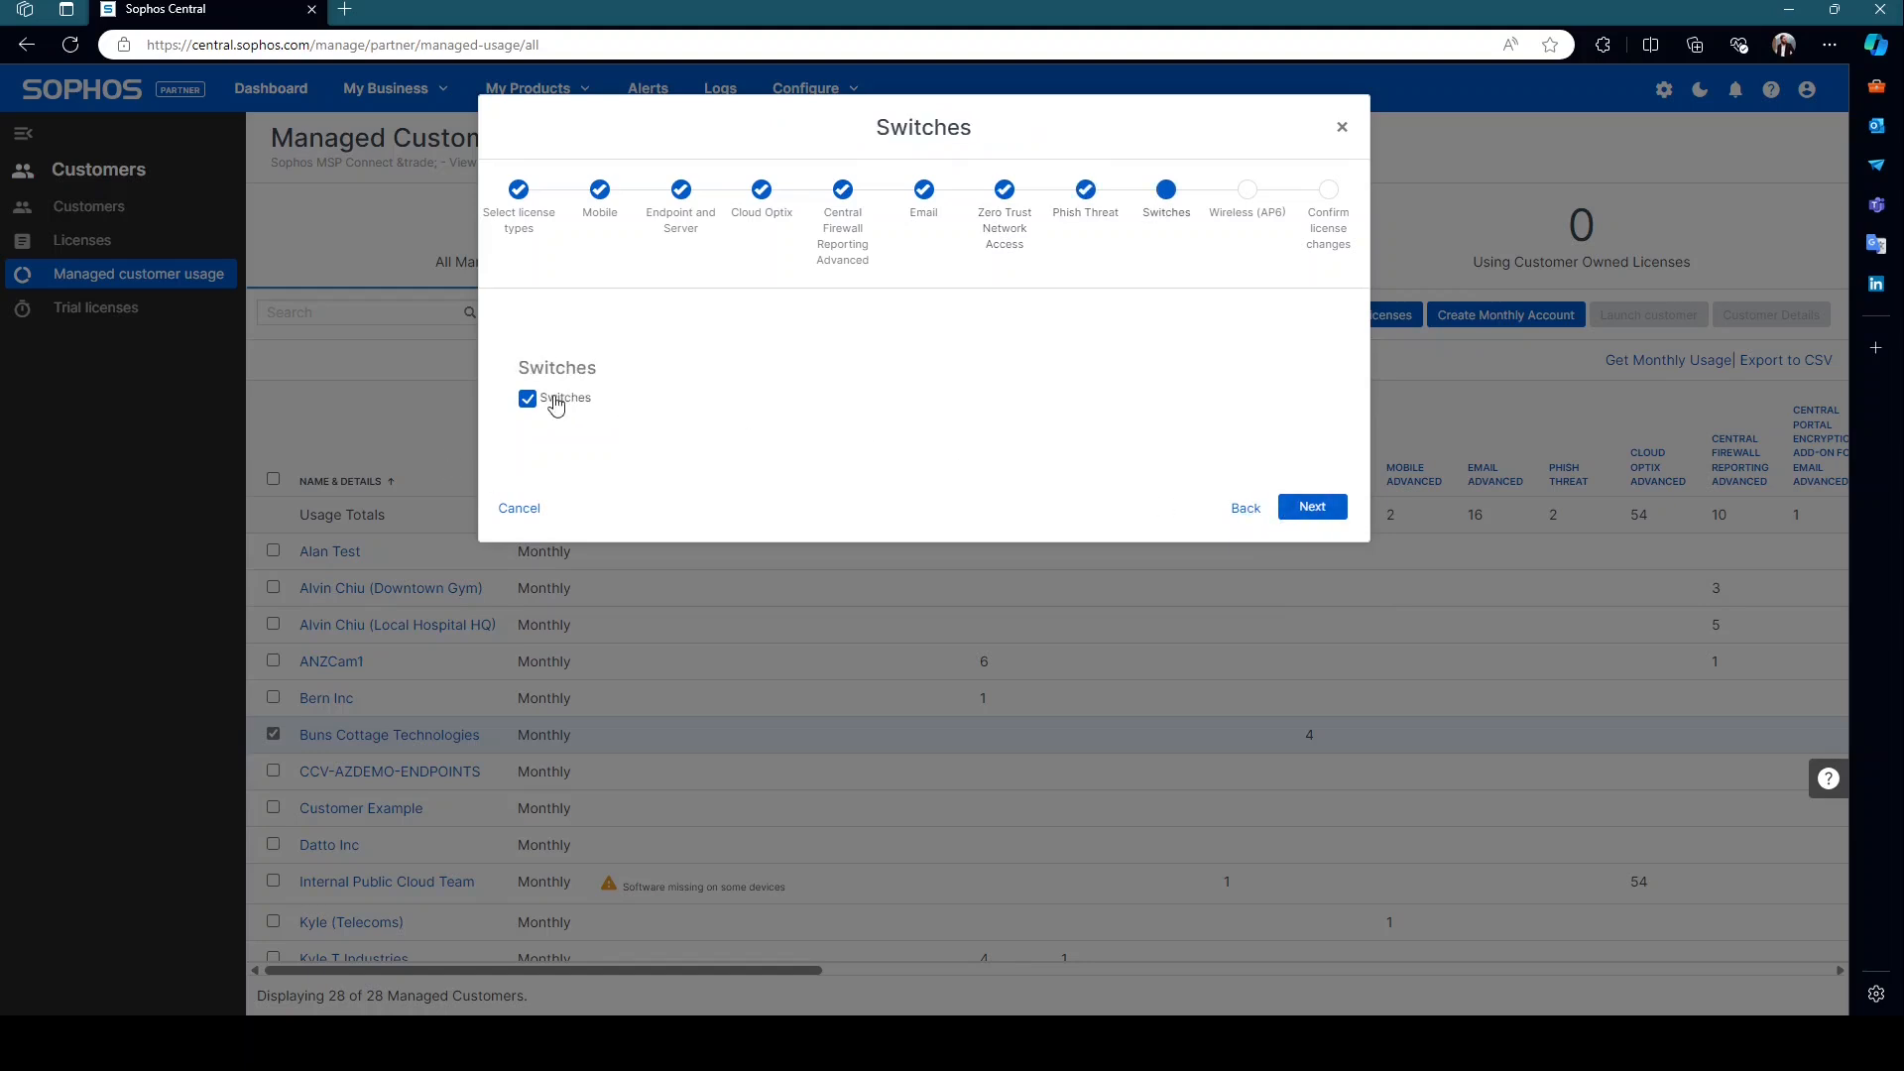
left_click(1312, 508)
left_click(1312, 507)
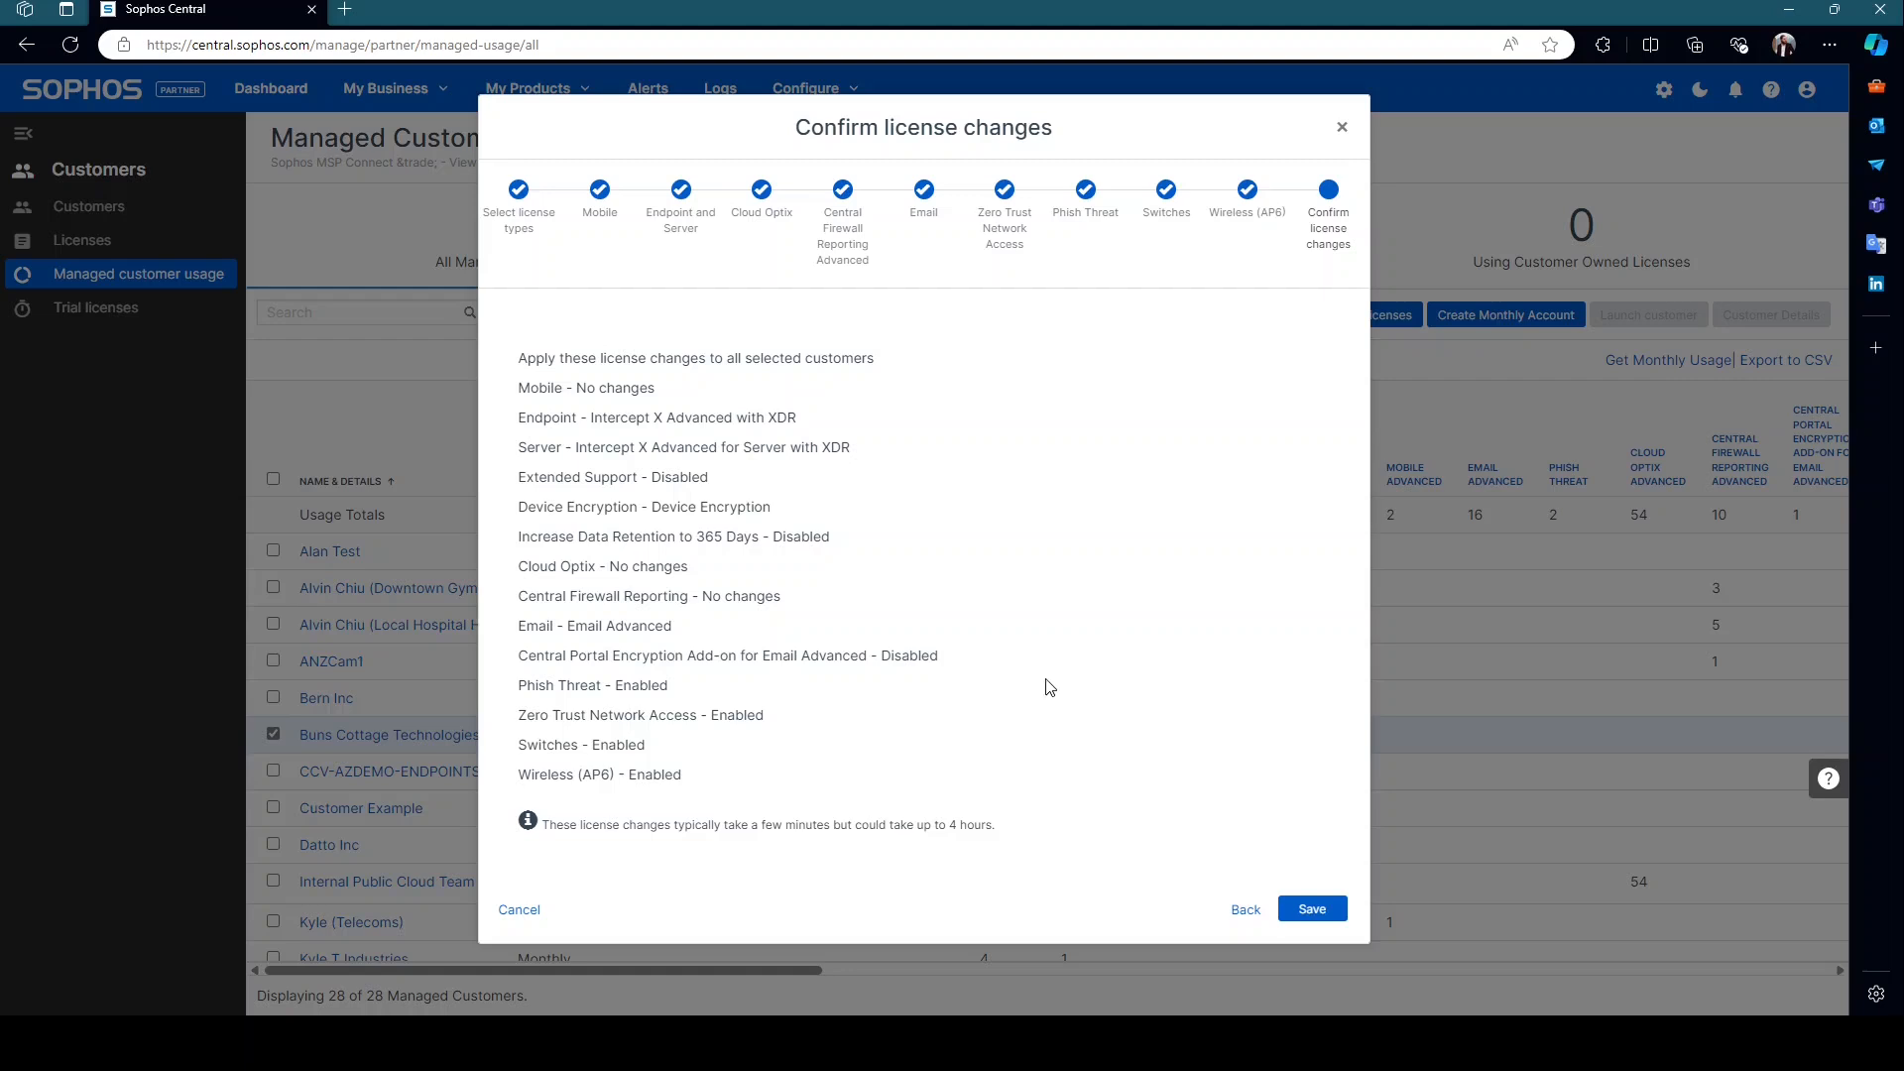
left_click(1299, 910)
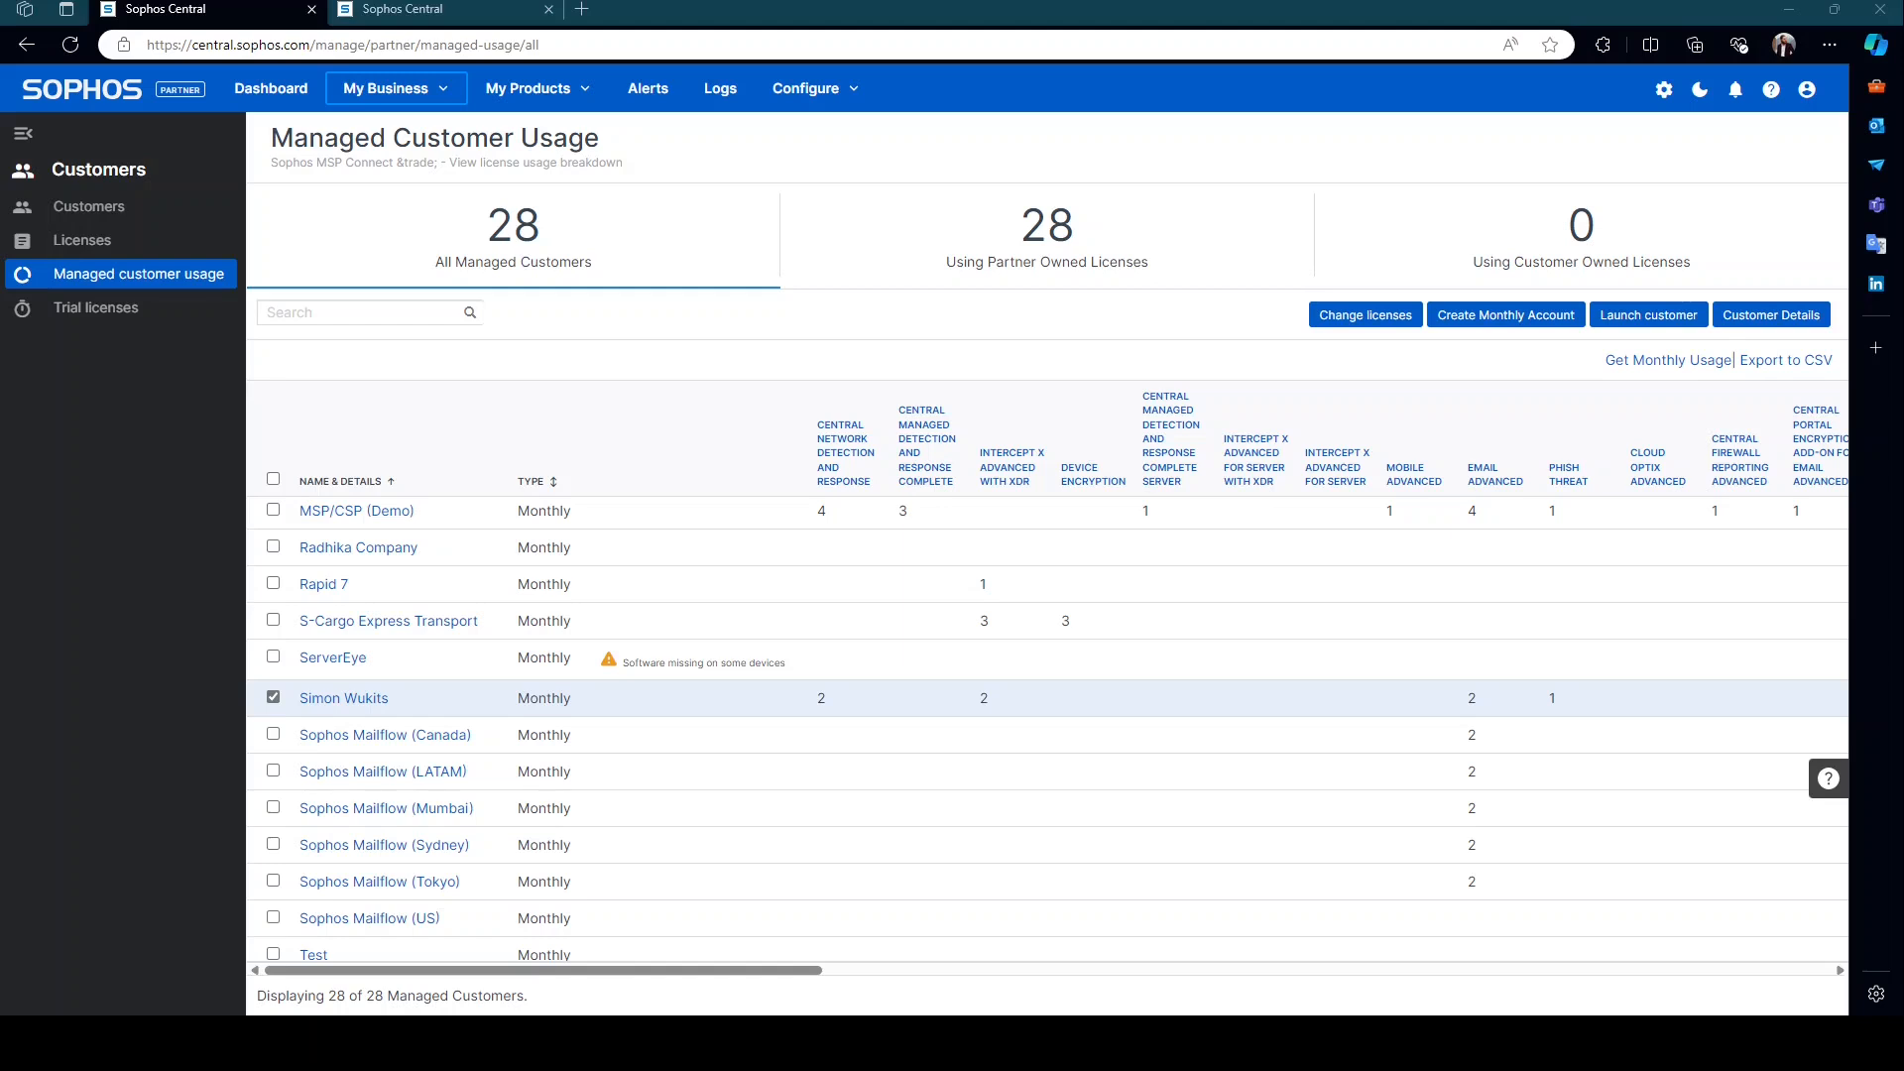
Open the Firewall licensing & billing page and review the firewalls' subscriptions under Flex billing
left_click(400, 94)
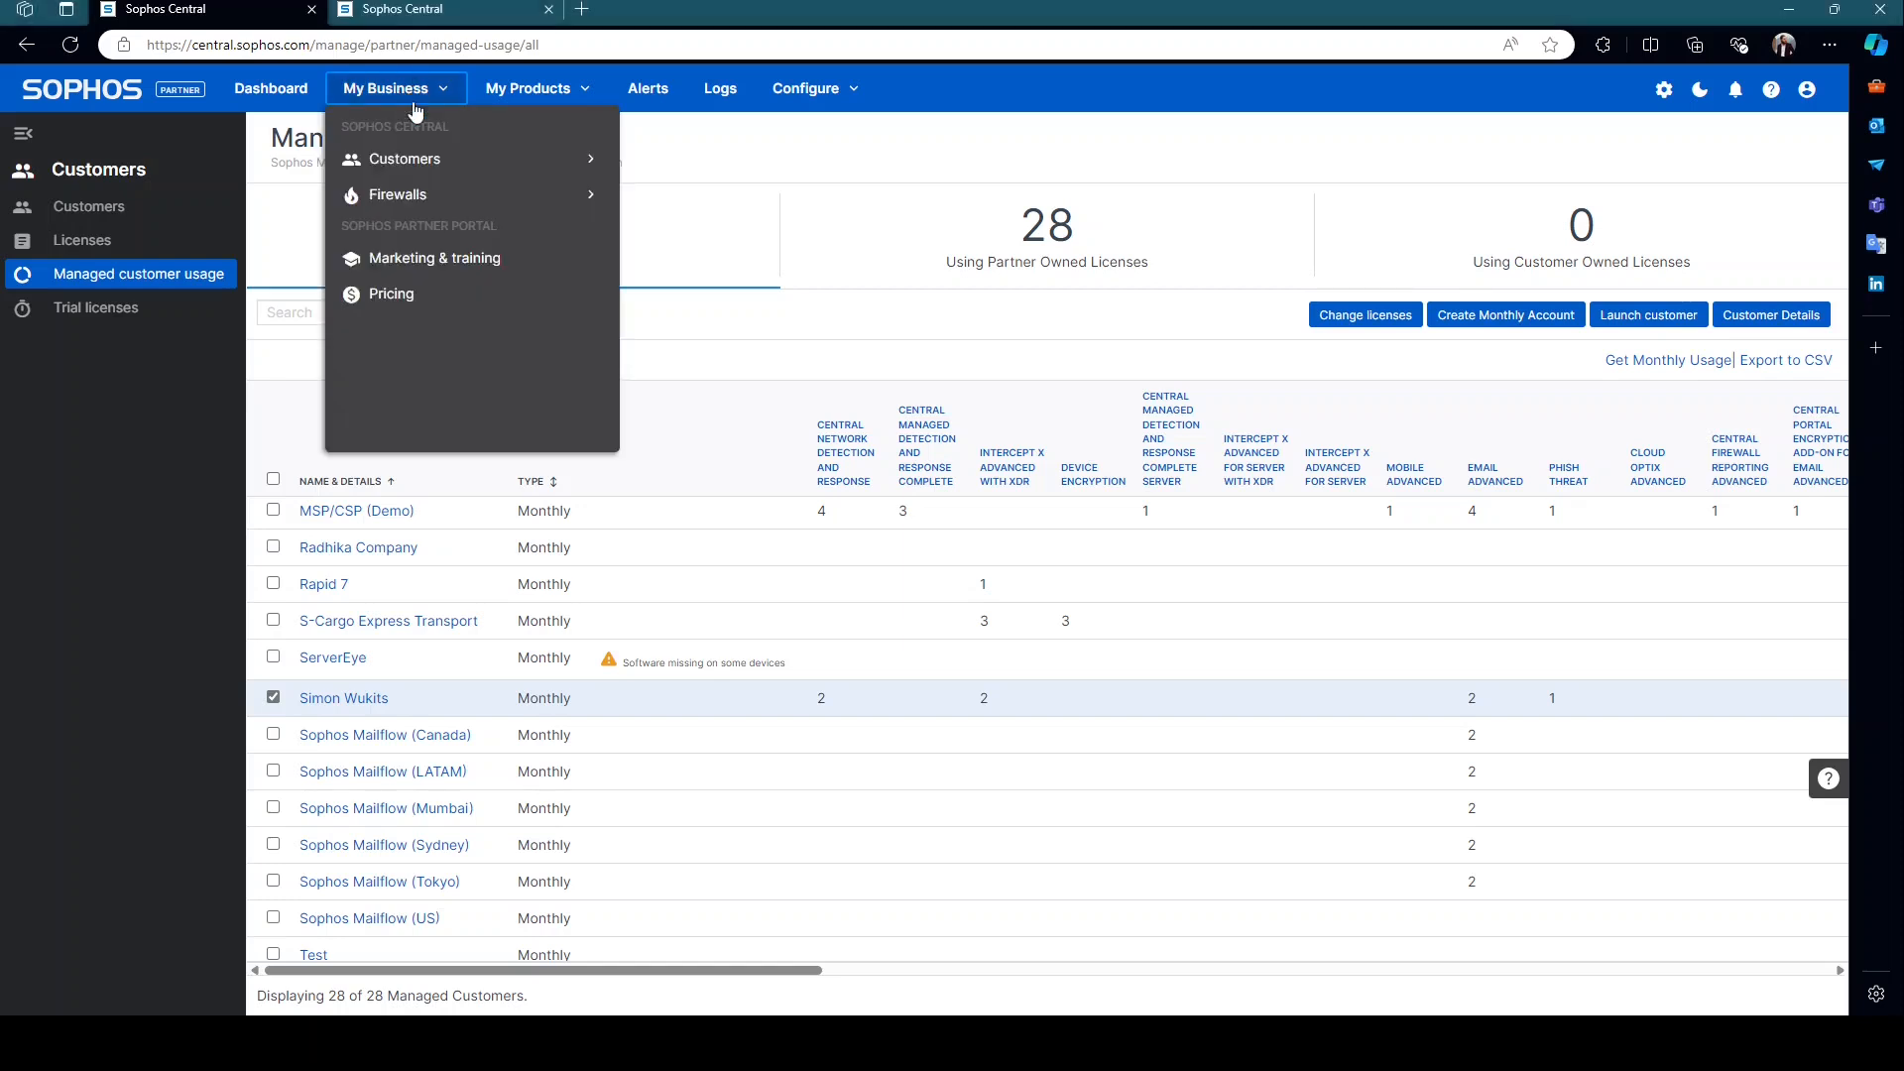
left_click(432, 196)
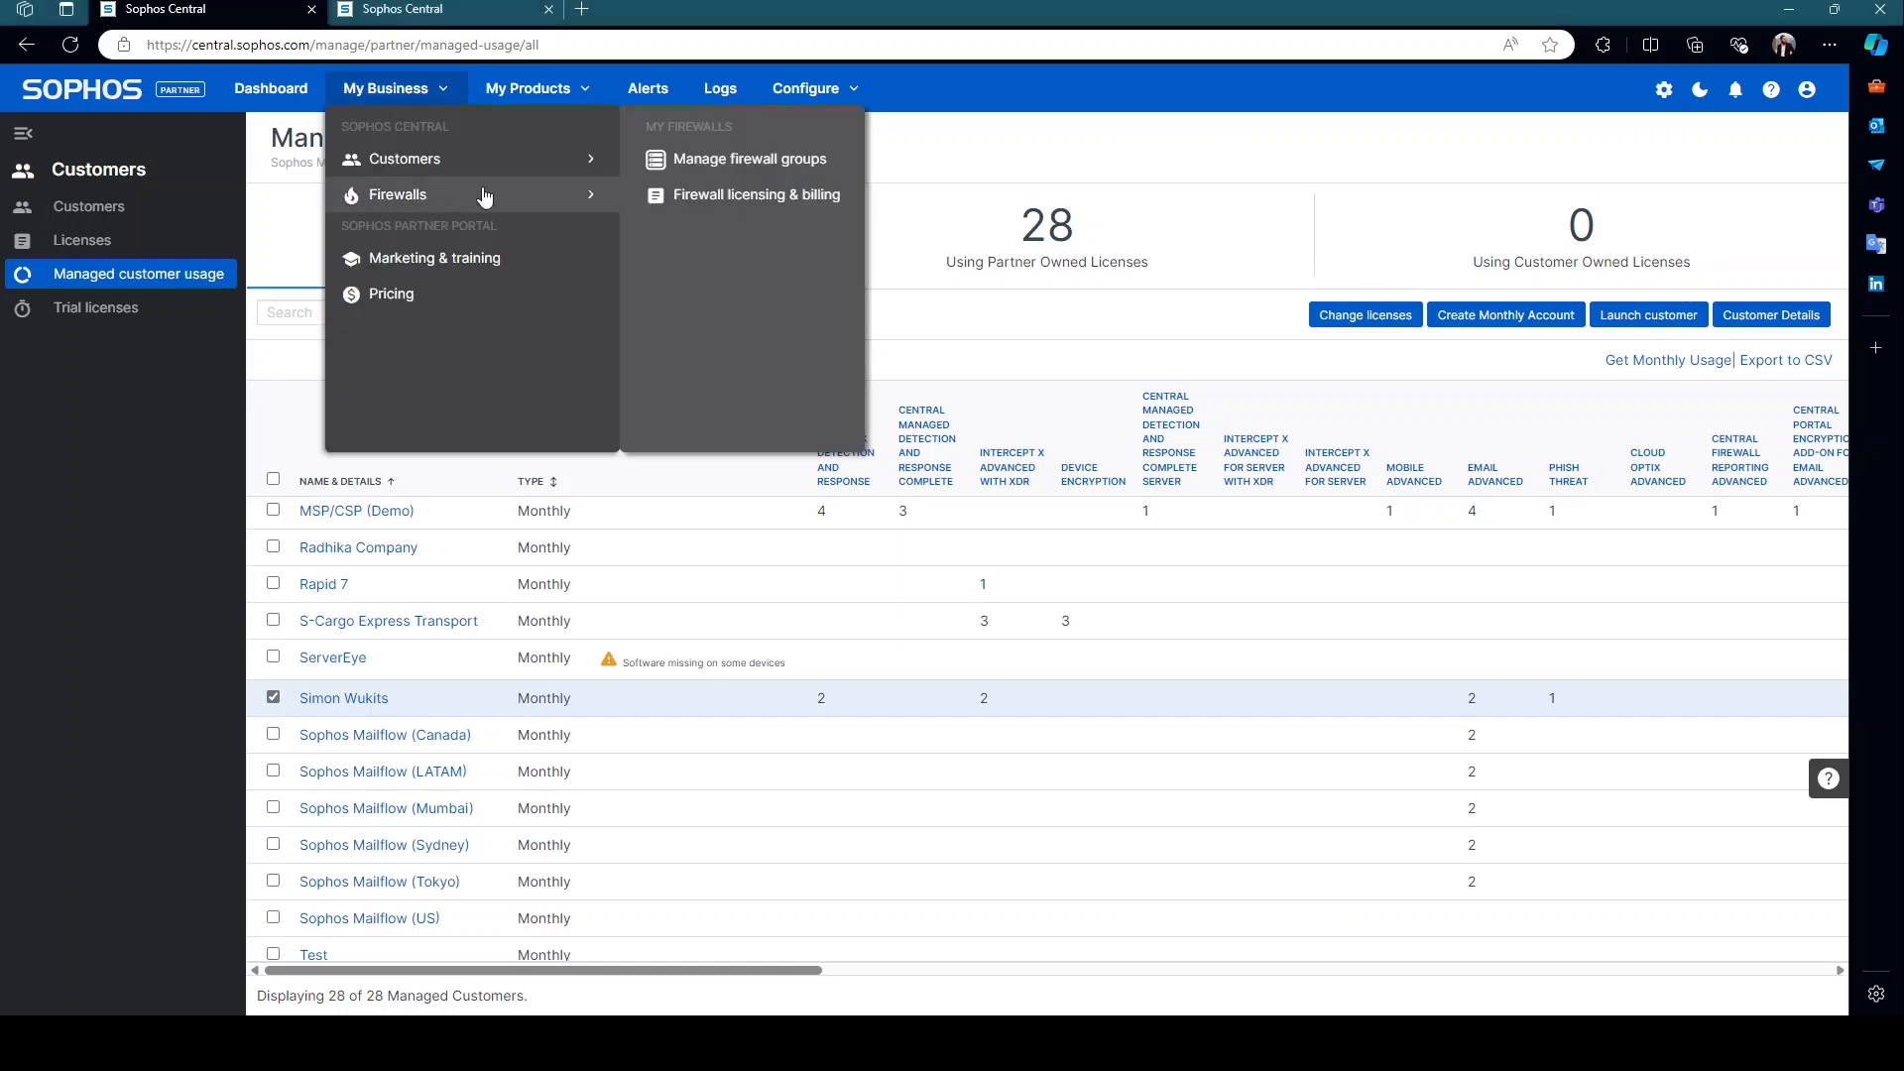
left_click(727, 197)
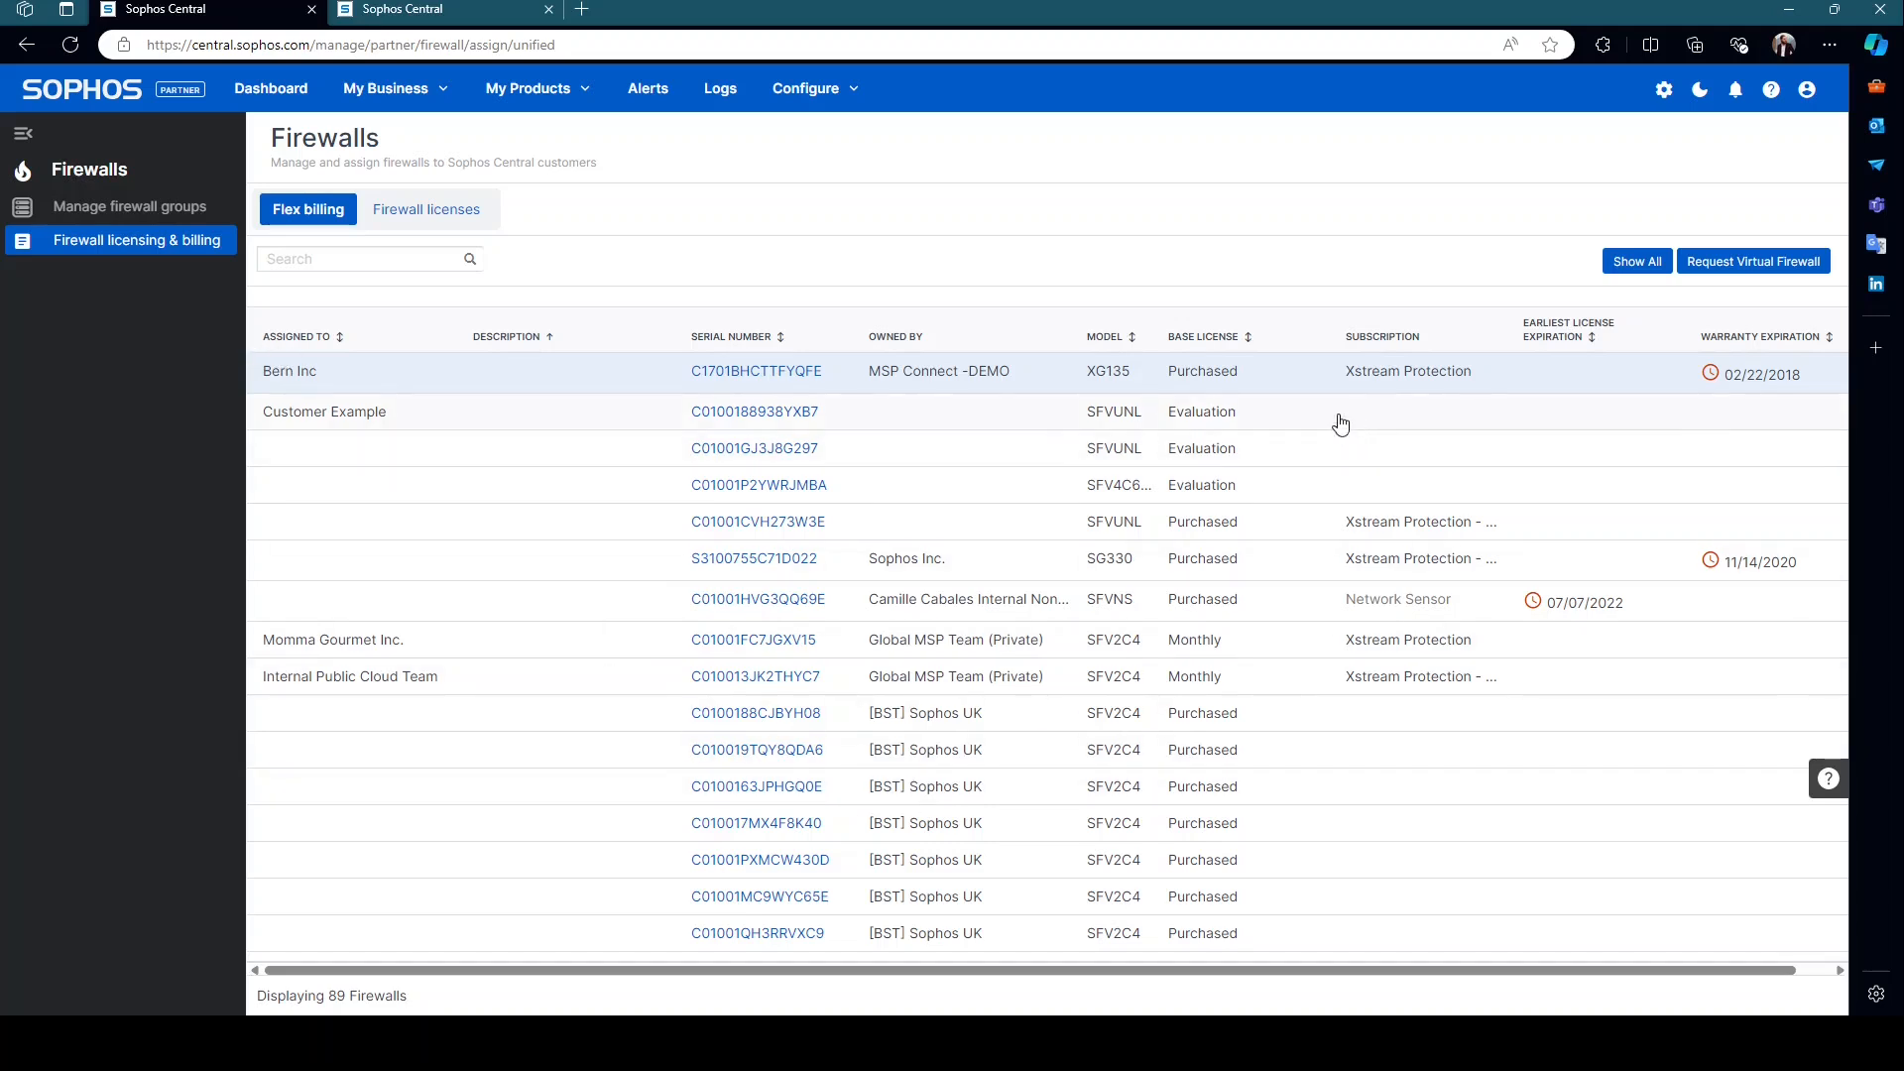
mouse_move(1378, 386)
mouse_move(1412, 605)
Search the firewalls for "Prox" and open the Proxmox firewall with the Xstream Protection with WAF and Email subscription for editing
left_click(367, 259)
type("Prox")
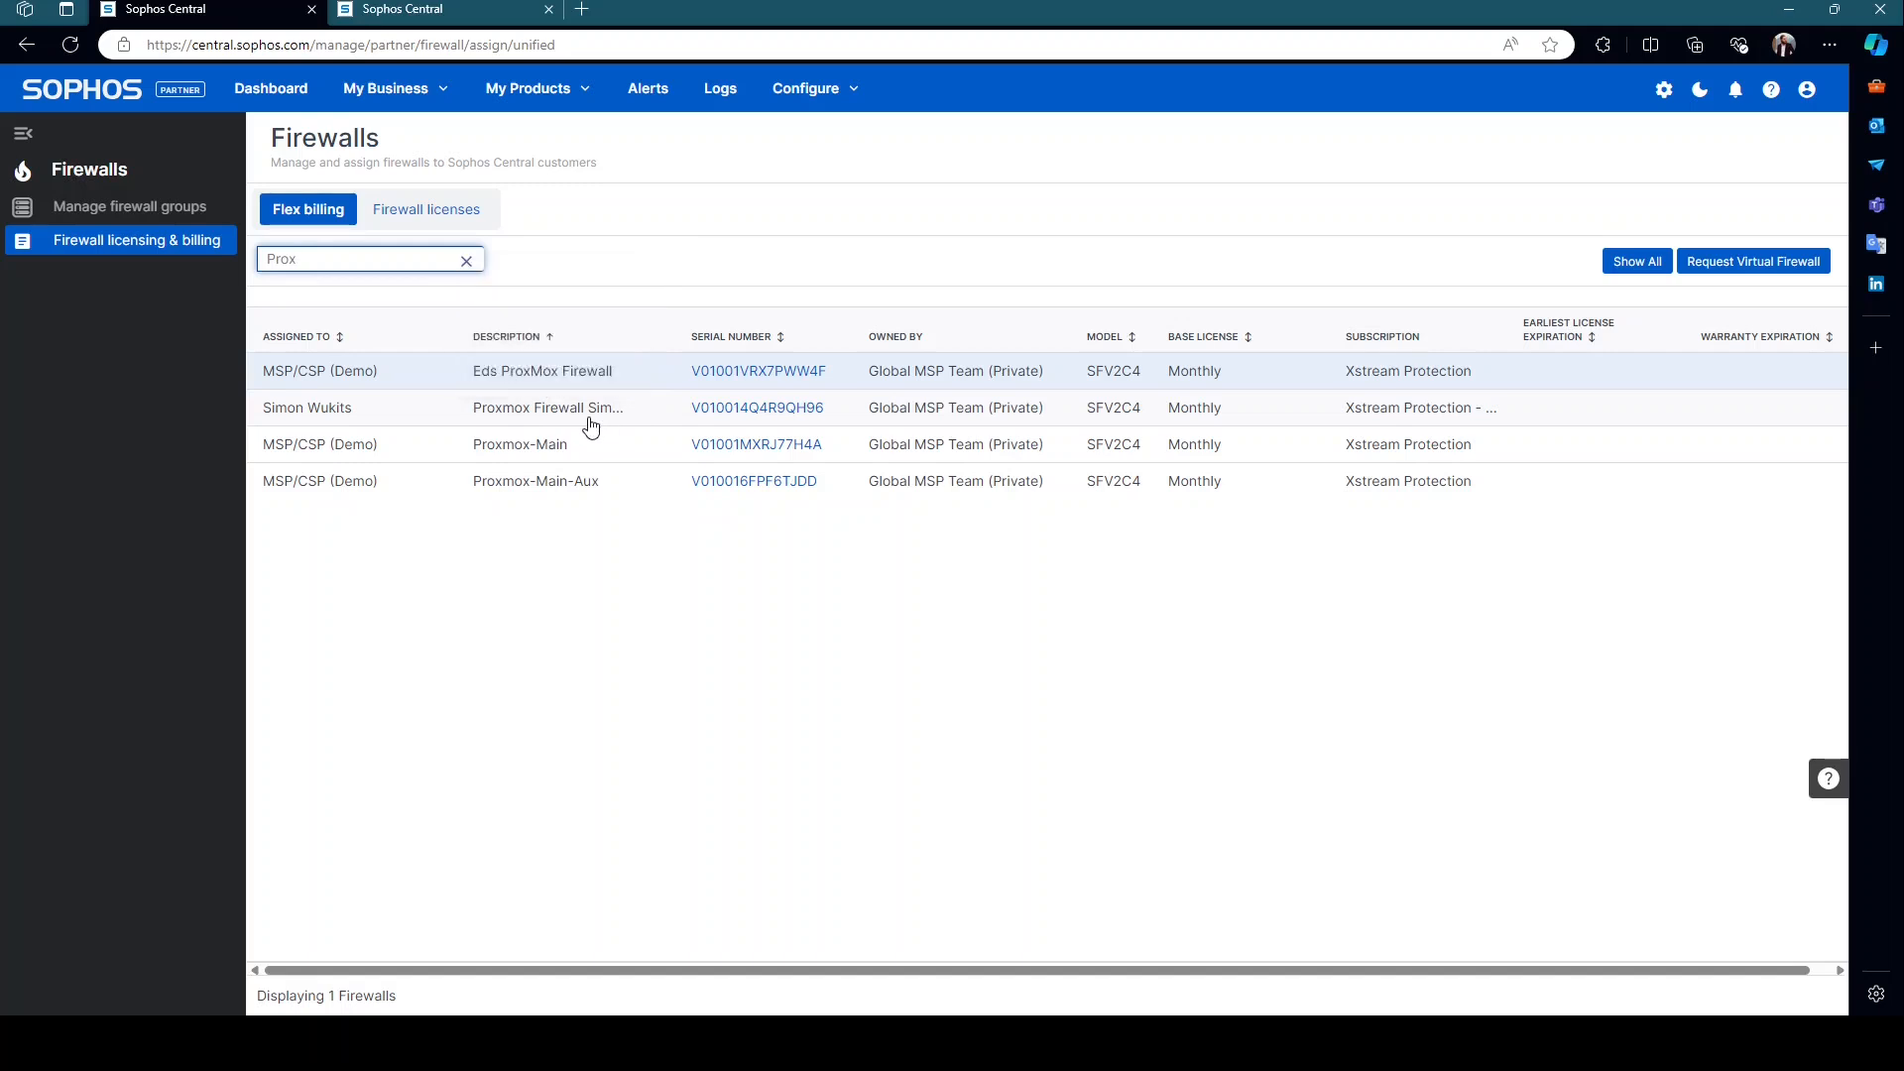
left_click(761, 406)
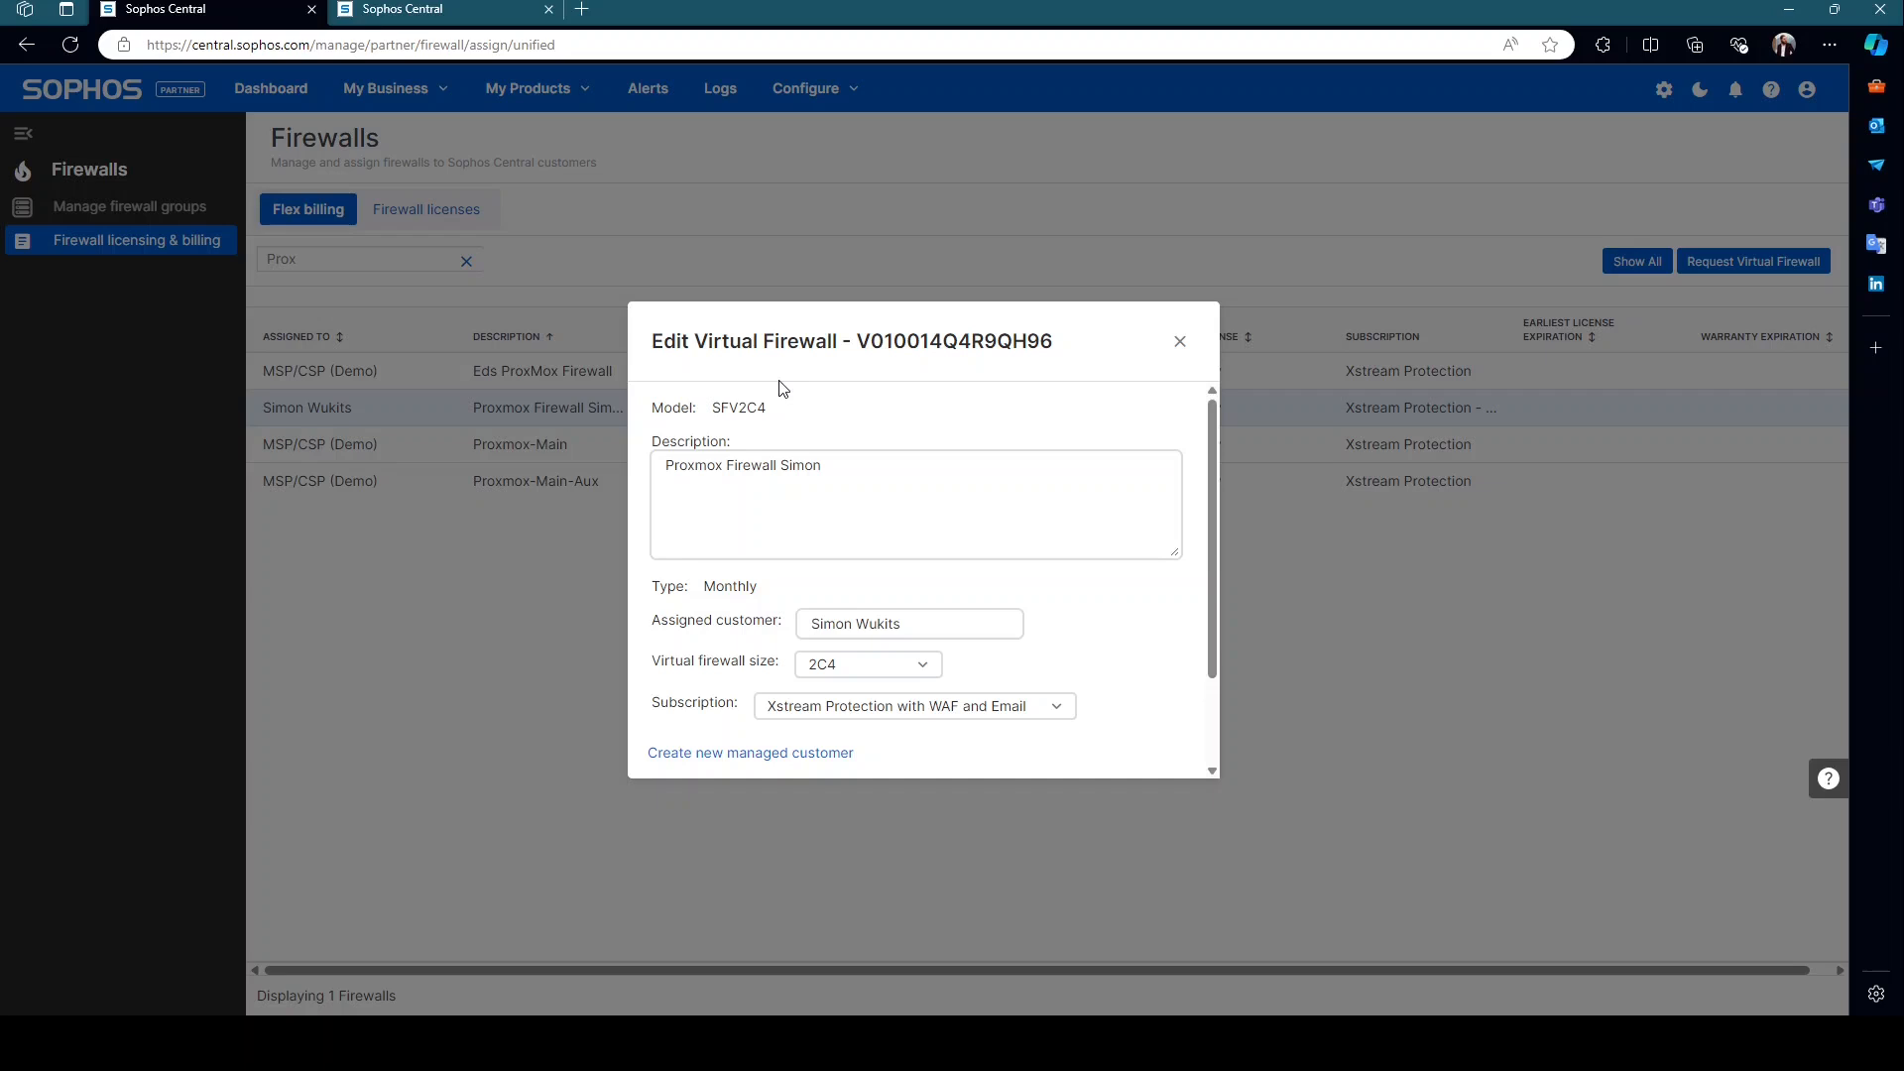
Replace the virtual firewall's assigned customer with Buns Cottage Technologies
left_click(934, 625)
key("ctrl+a")
key("BackSpace")
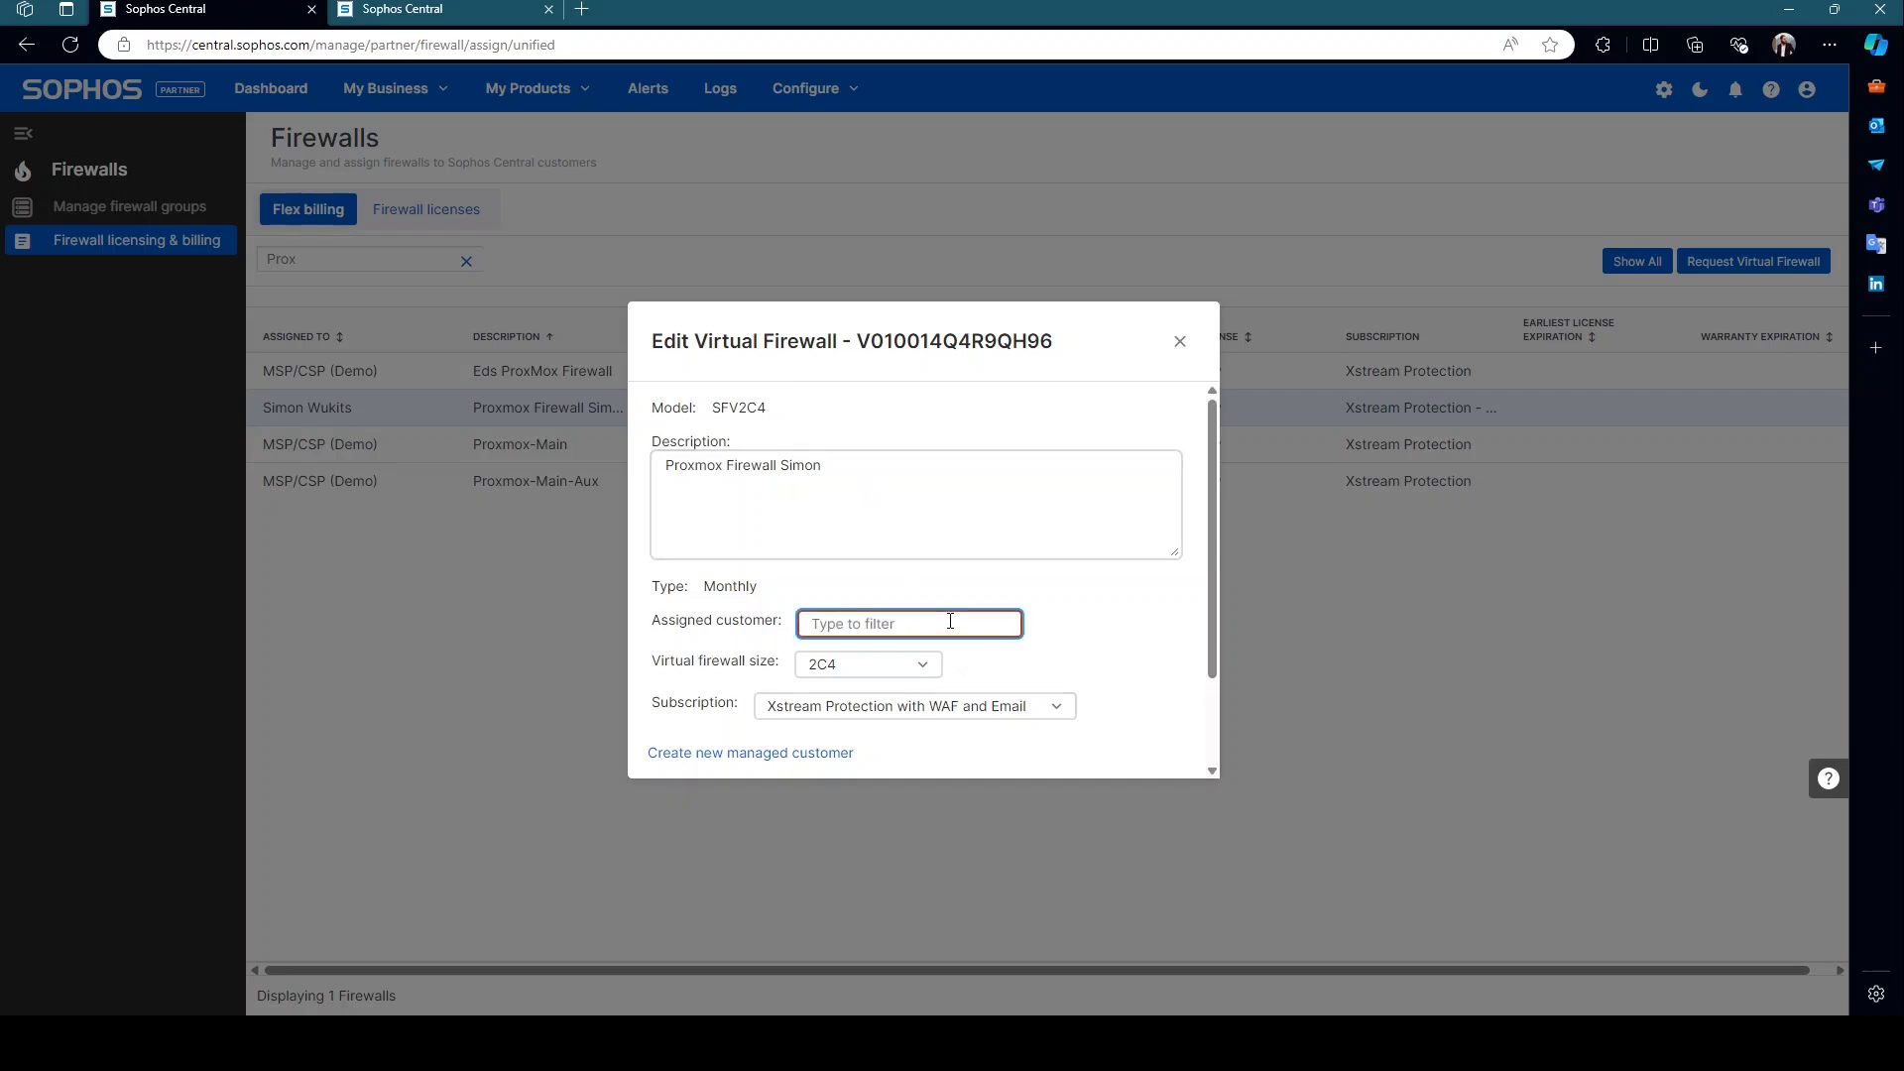
type("Buns")
left_click(936, 662)
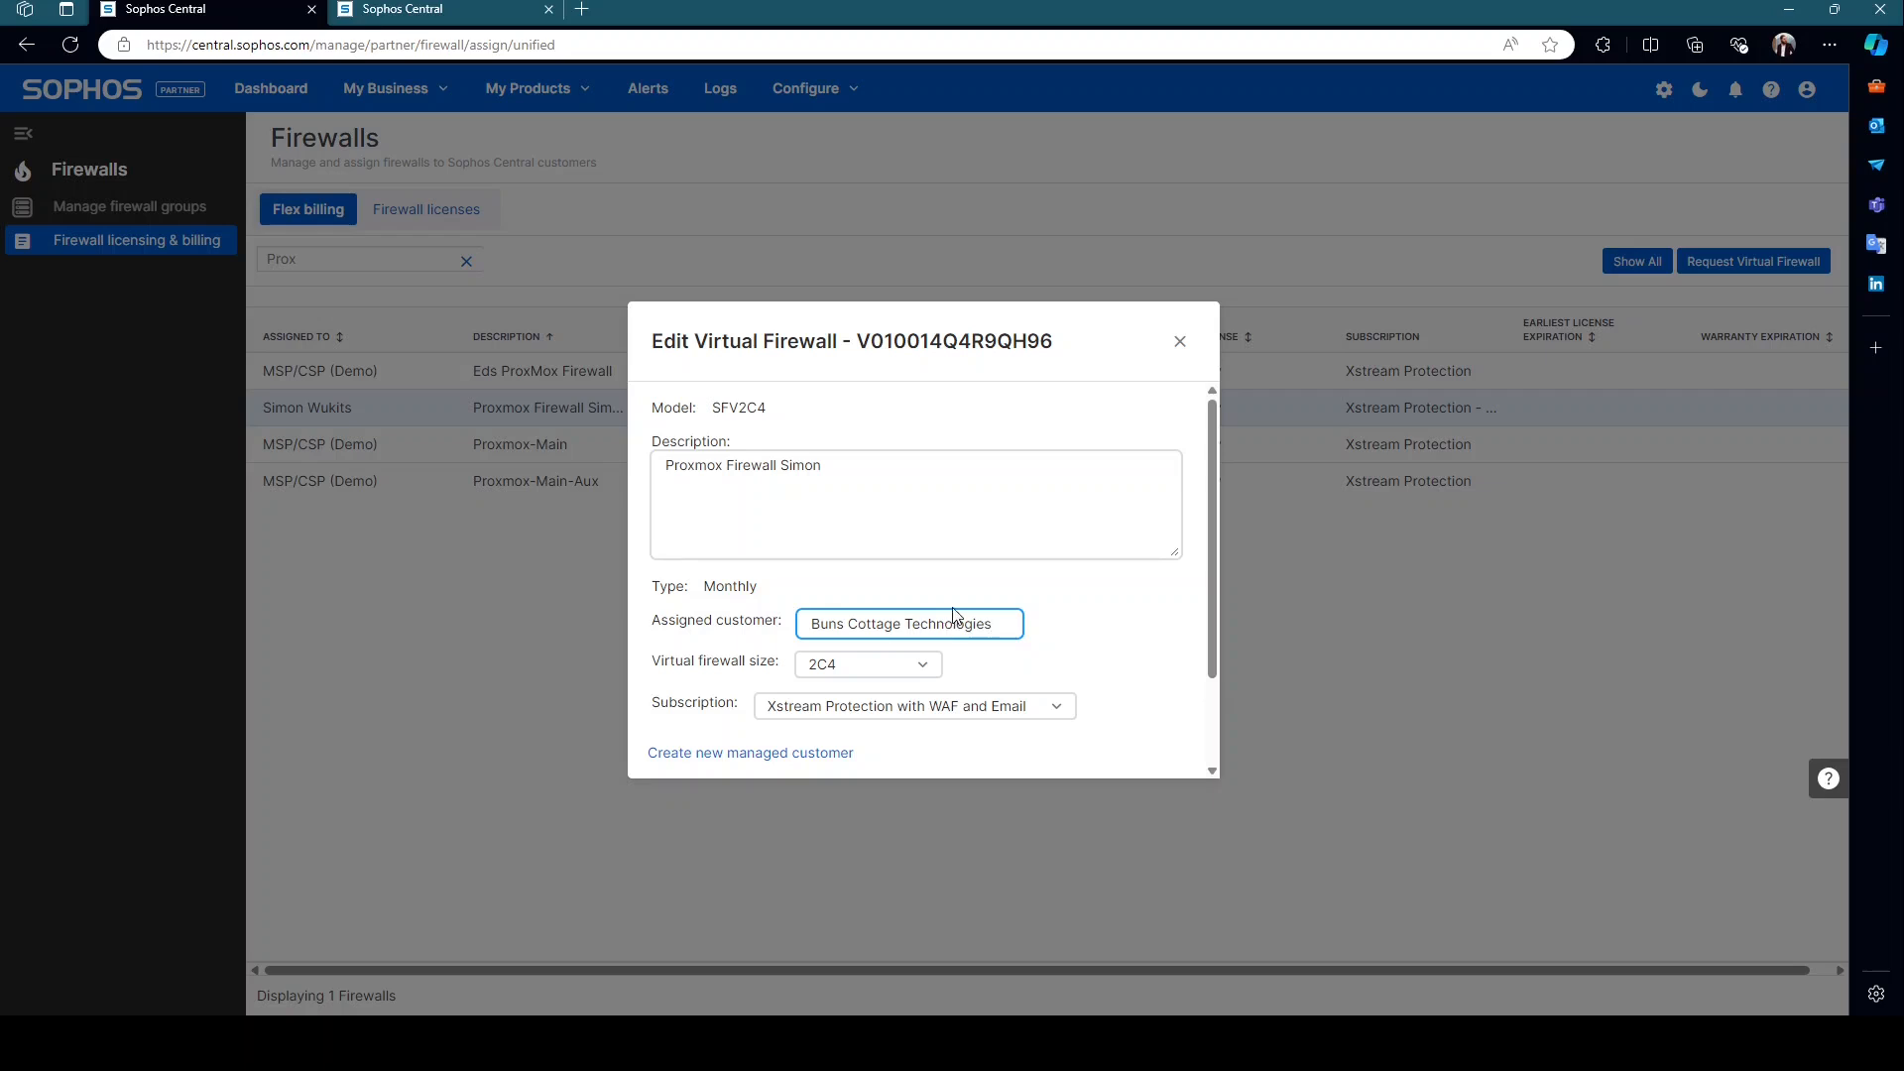
Keep the virtual firewall size at 2C4, set its subscription to Xstream Protection Bundle and save the firewall
left_click(905, 668)
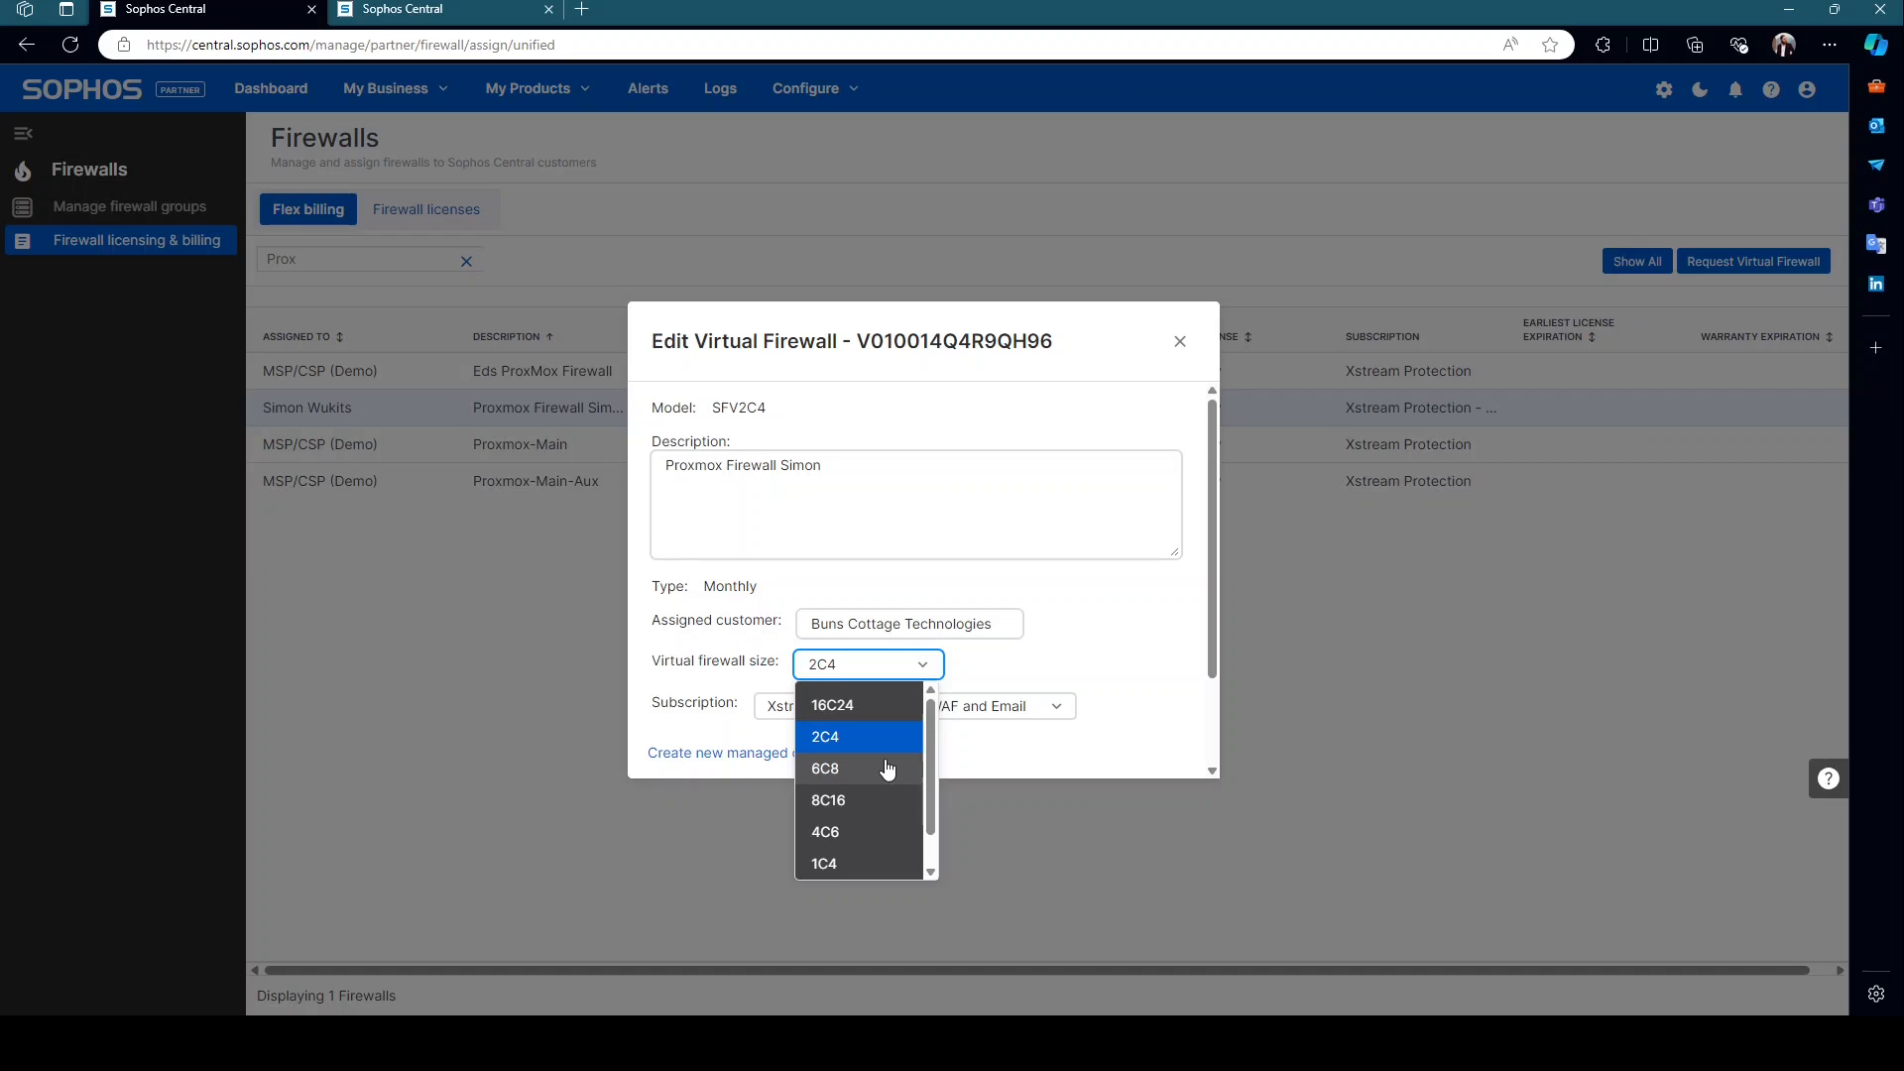
left_click(845, 736)
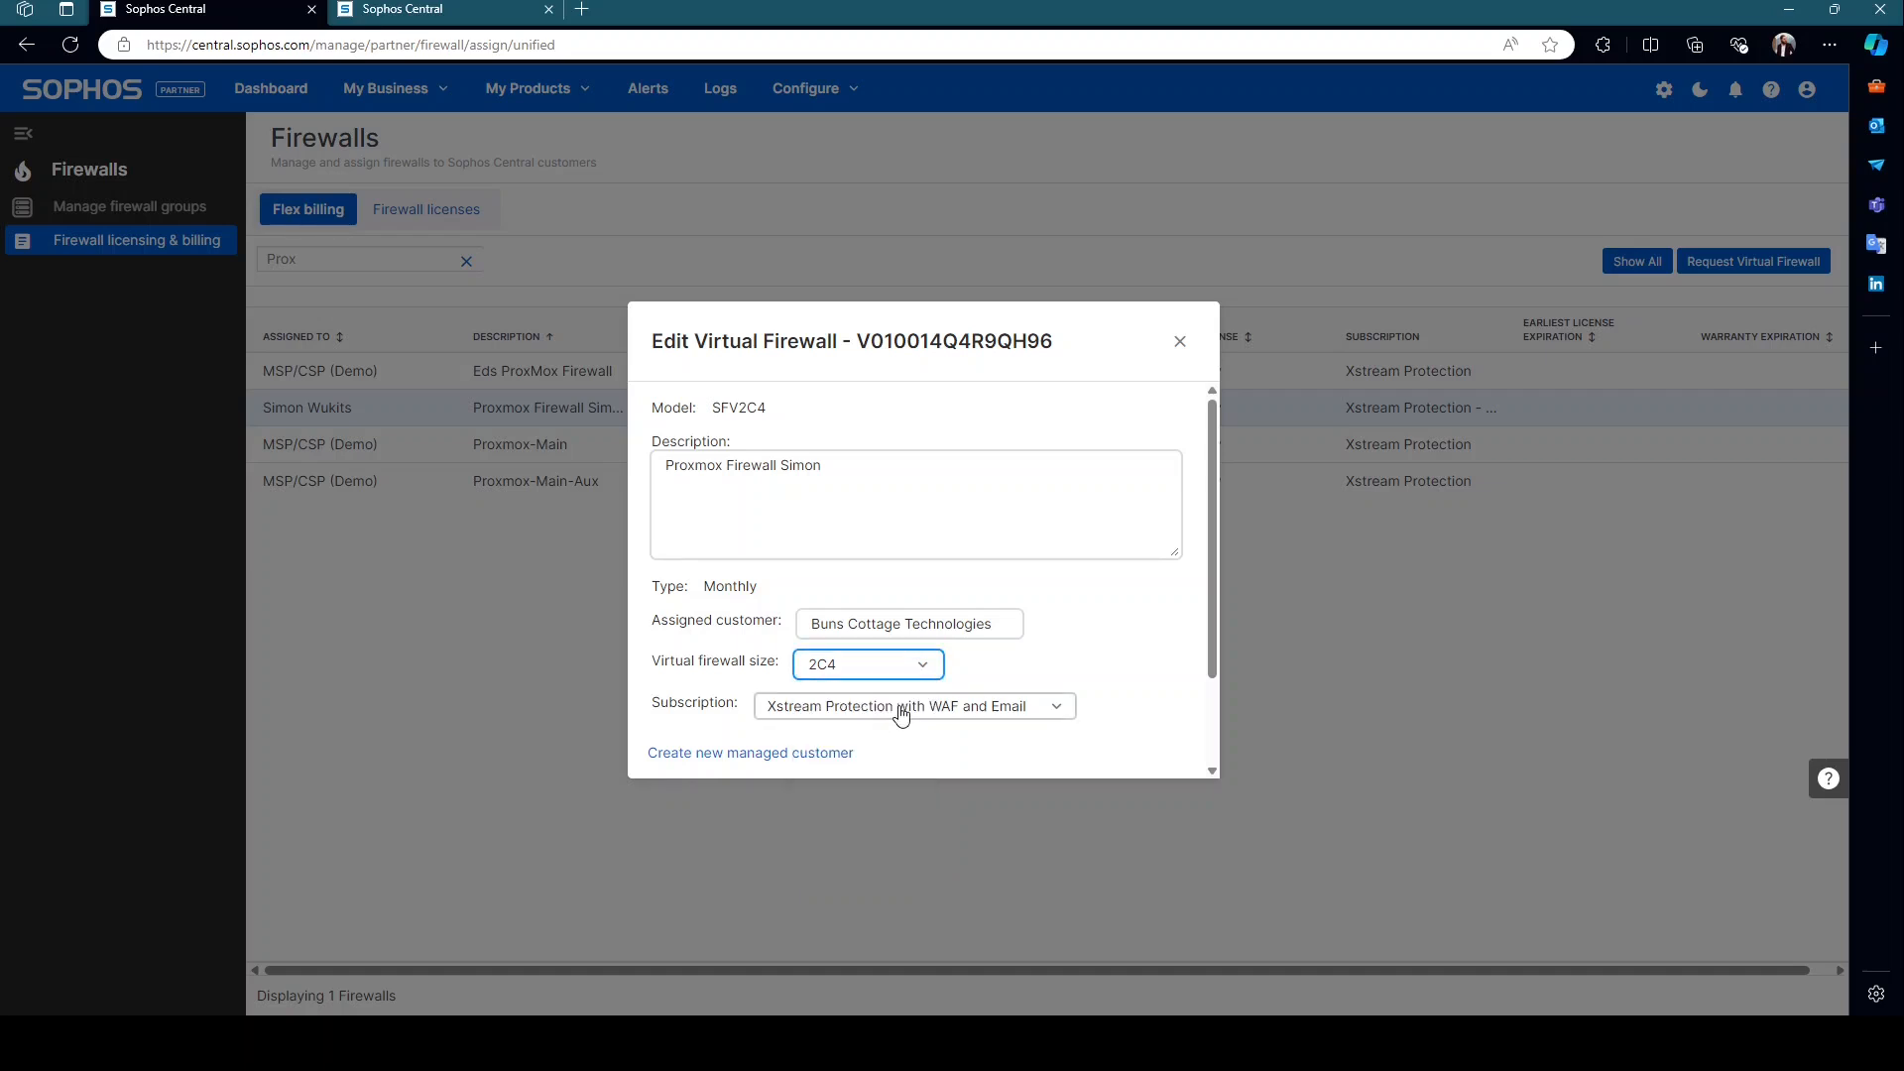
left_click(901, 710)
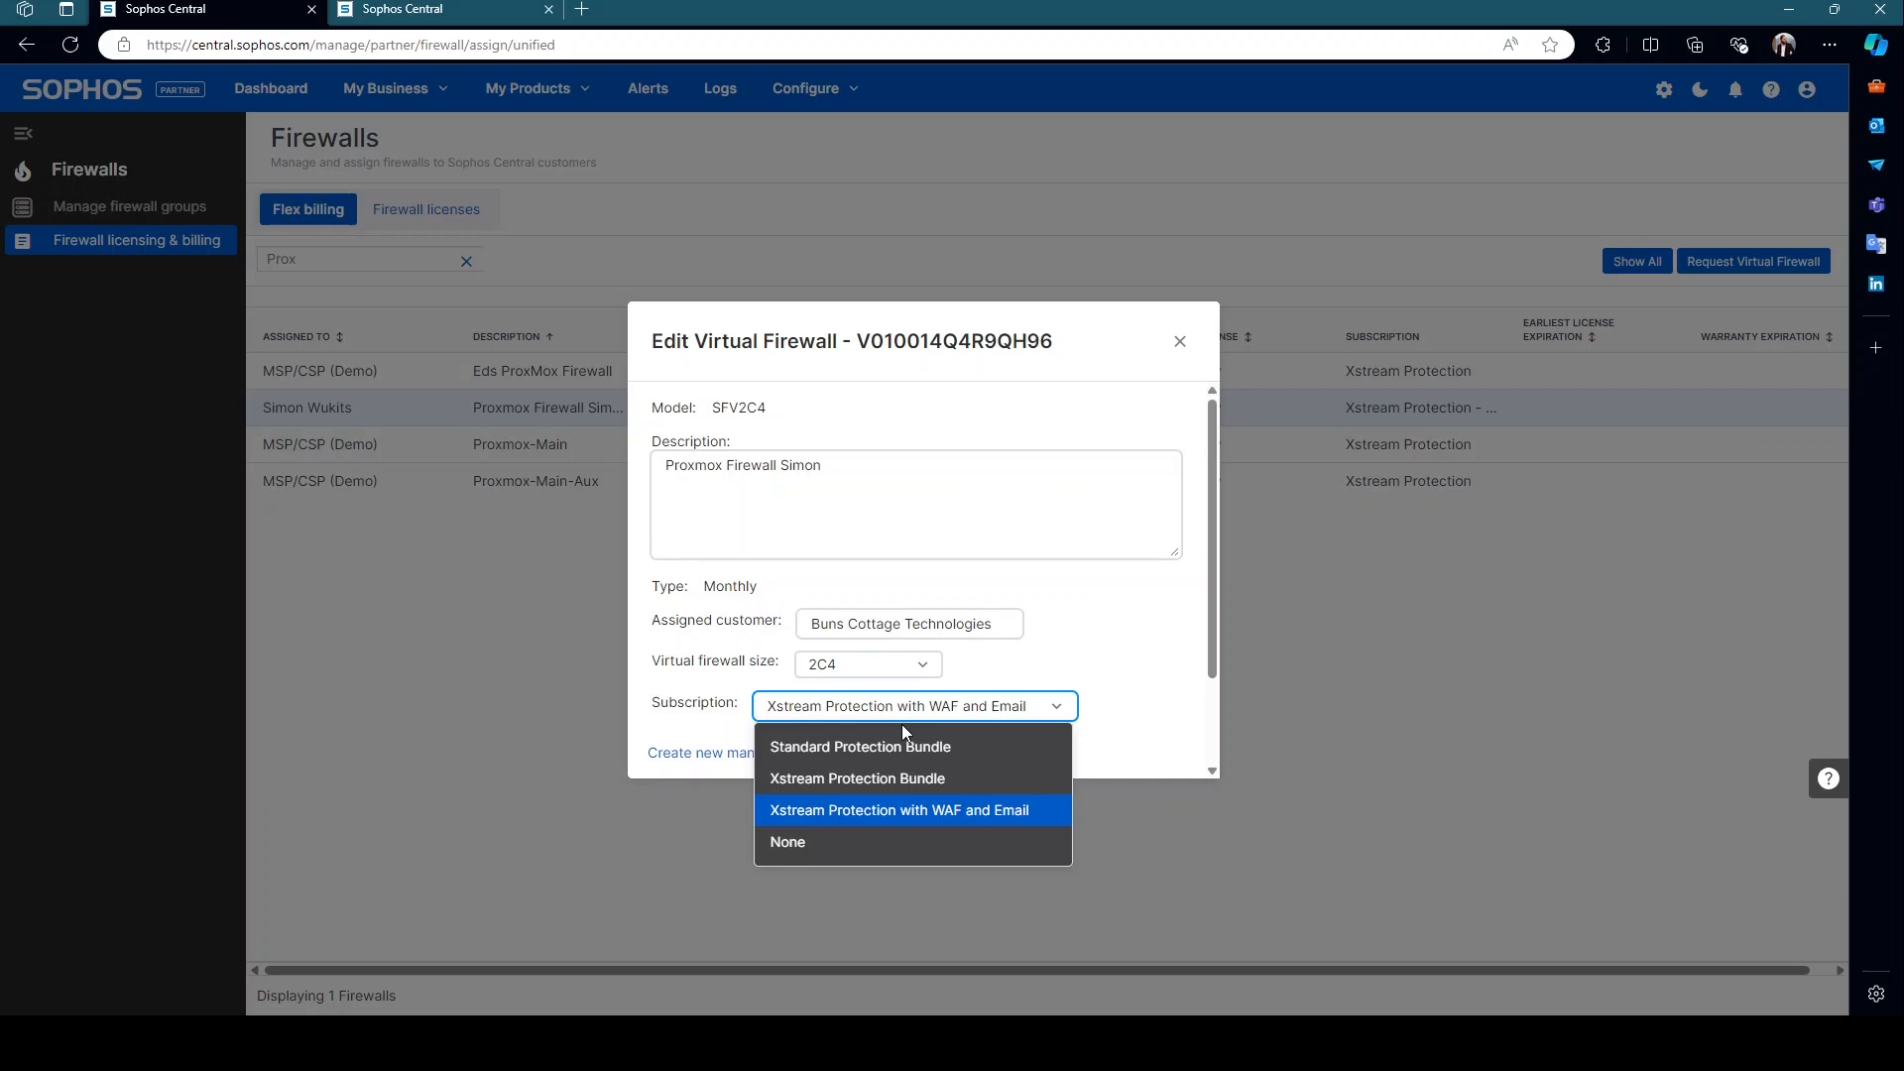
left_click(865, 780)
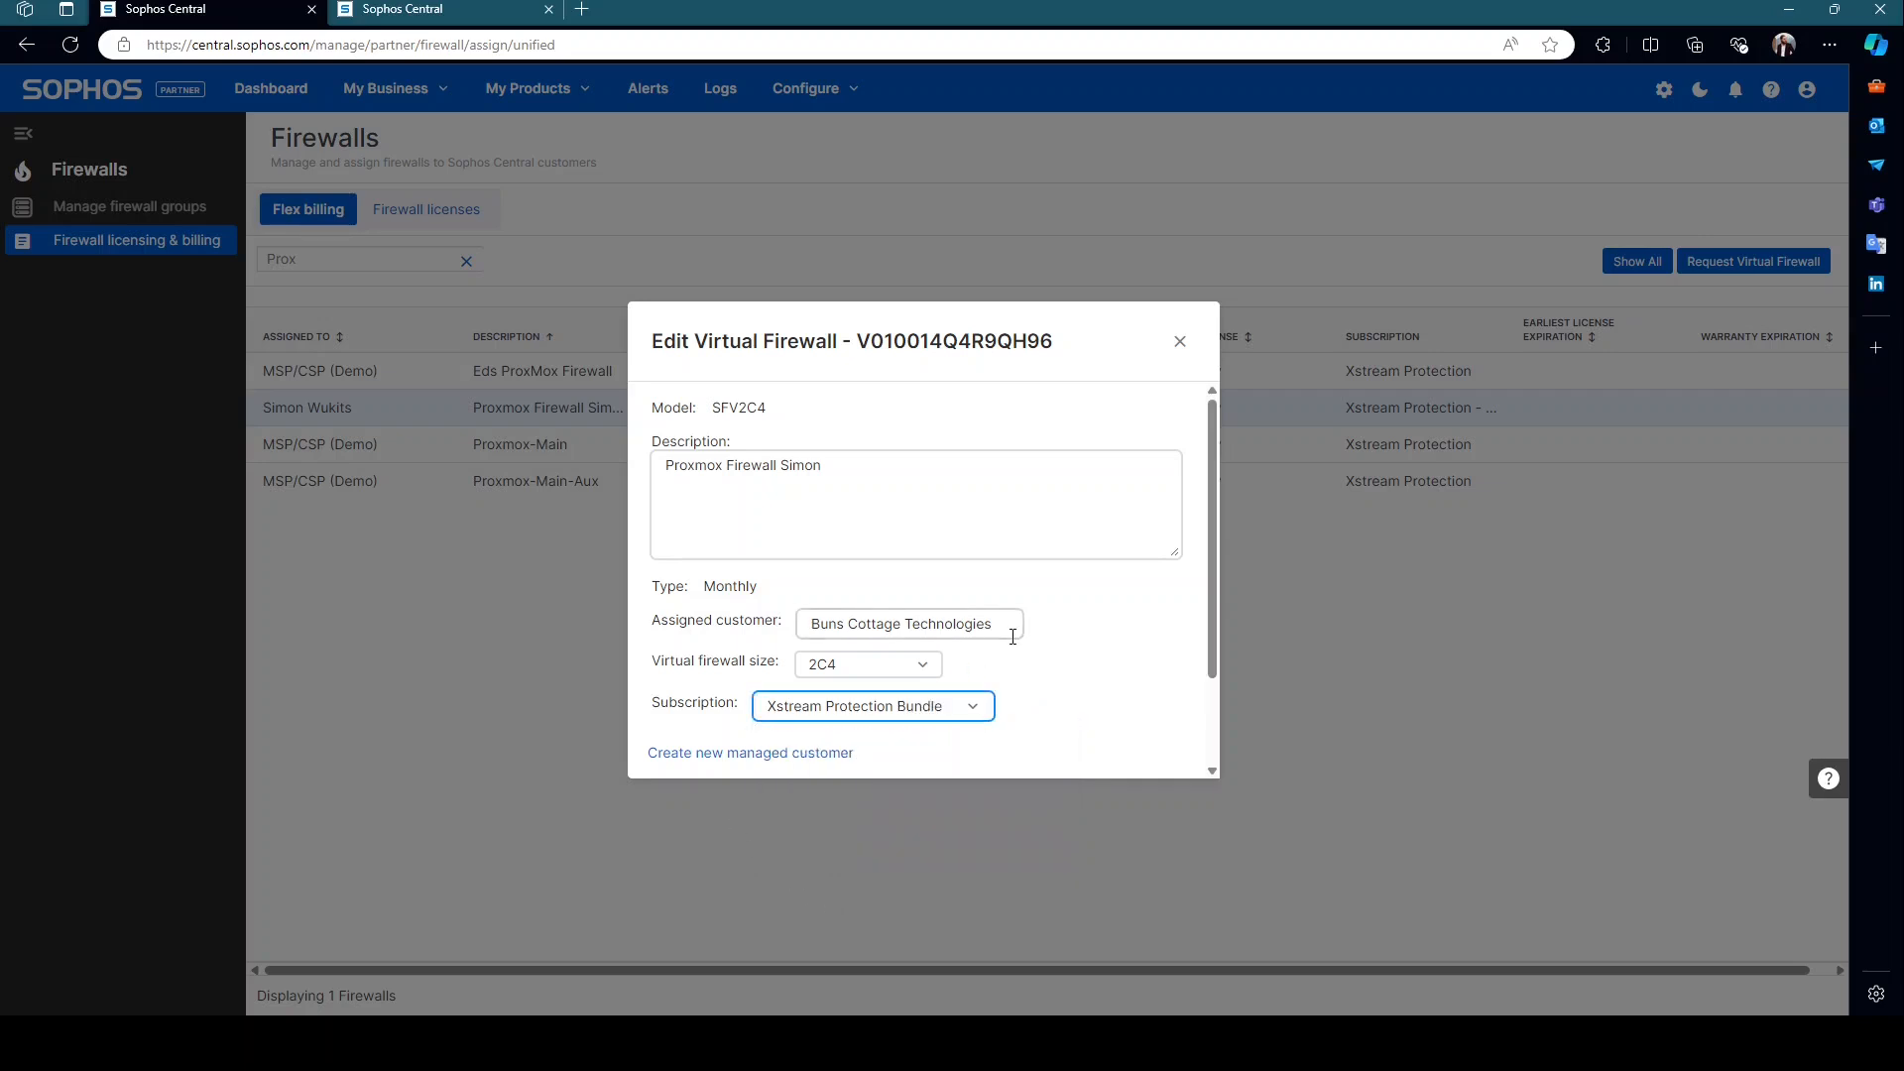
scroll(902, 658, "down", 2)
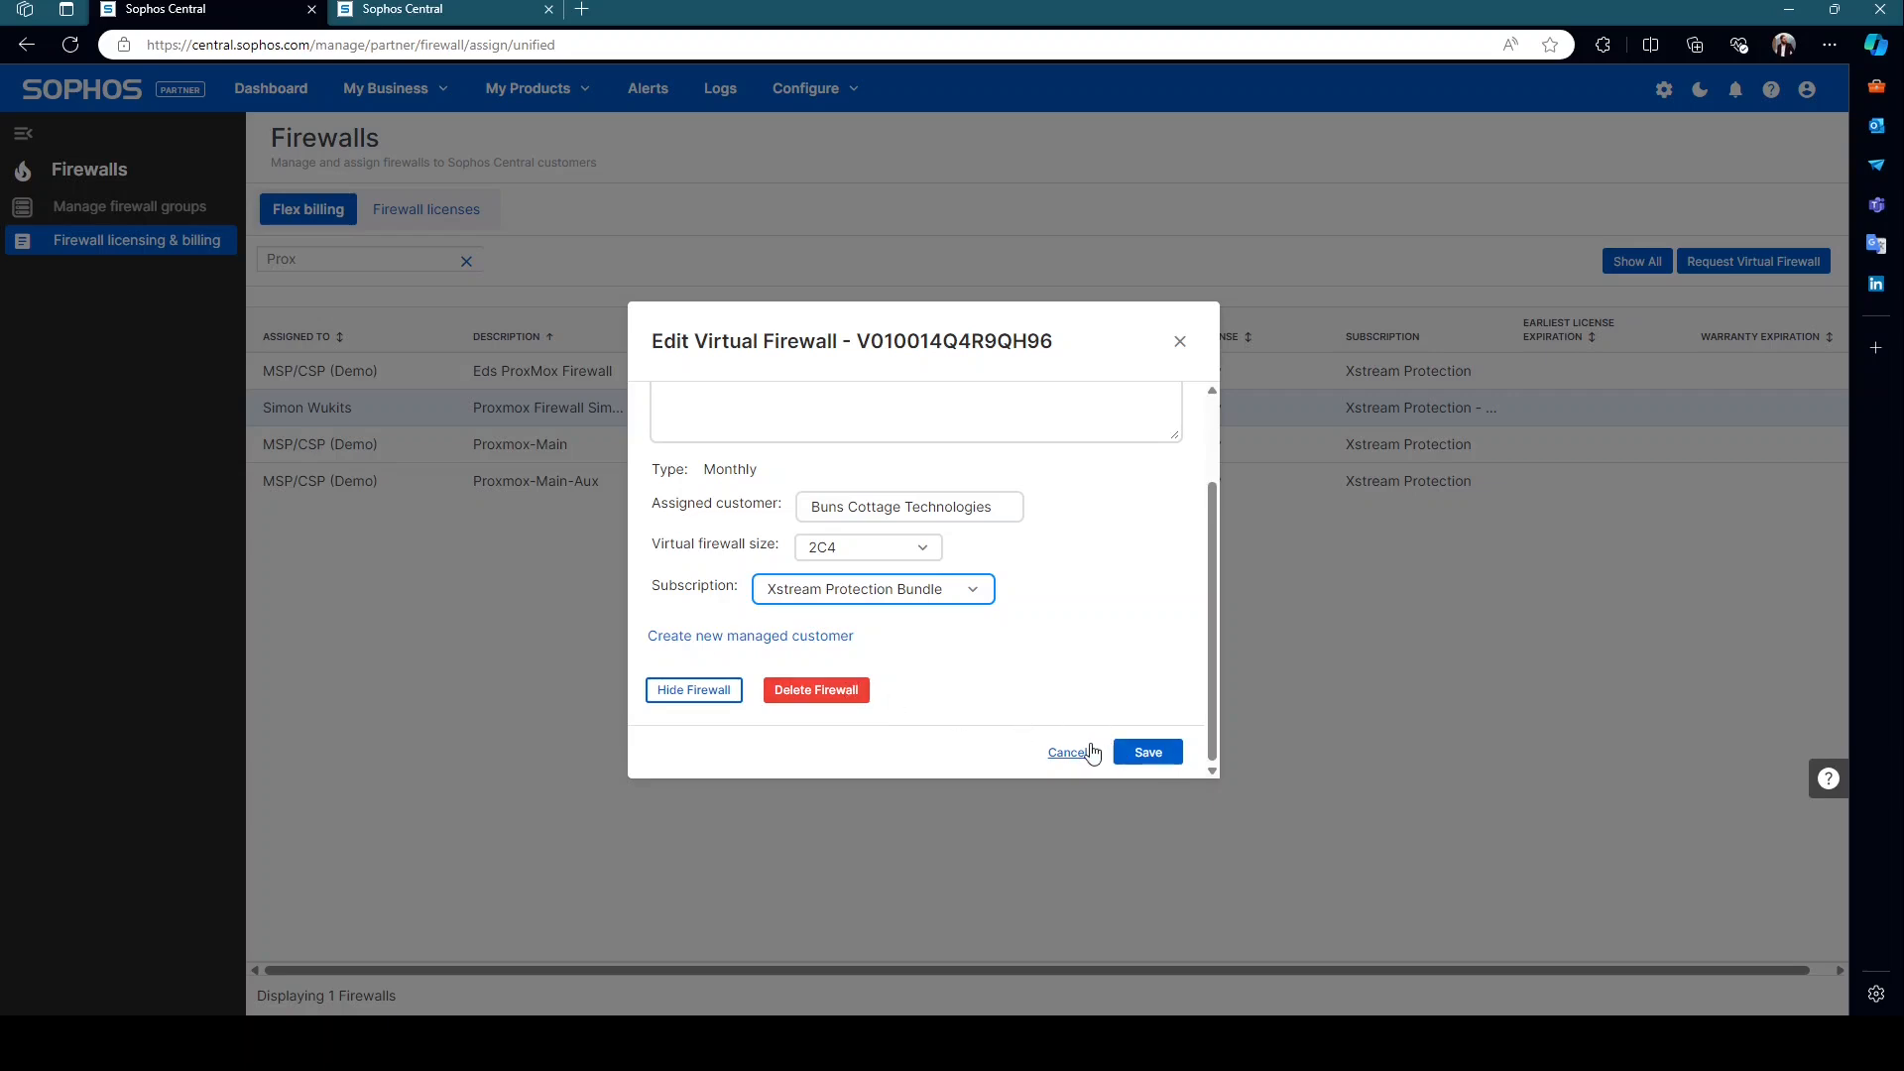
left_click(1166, 746)
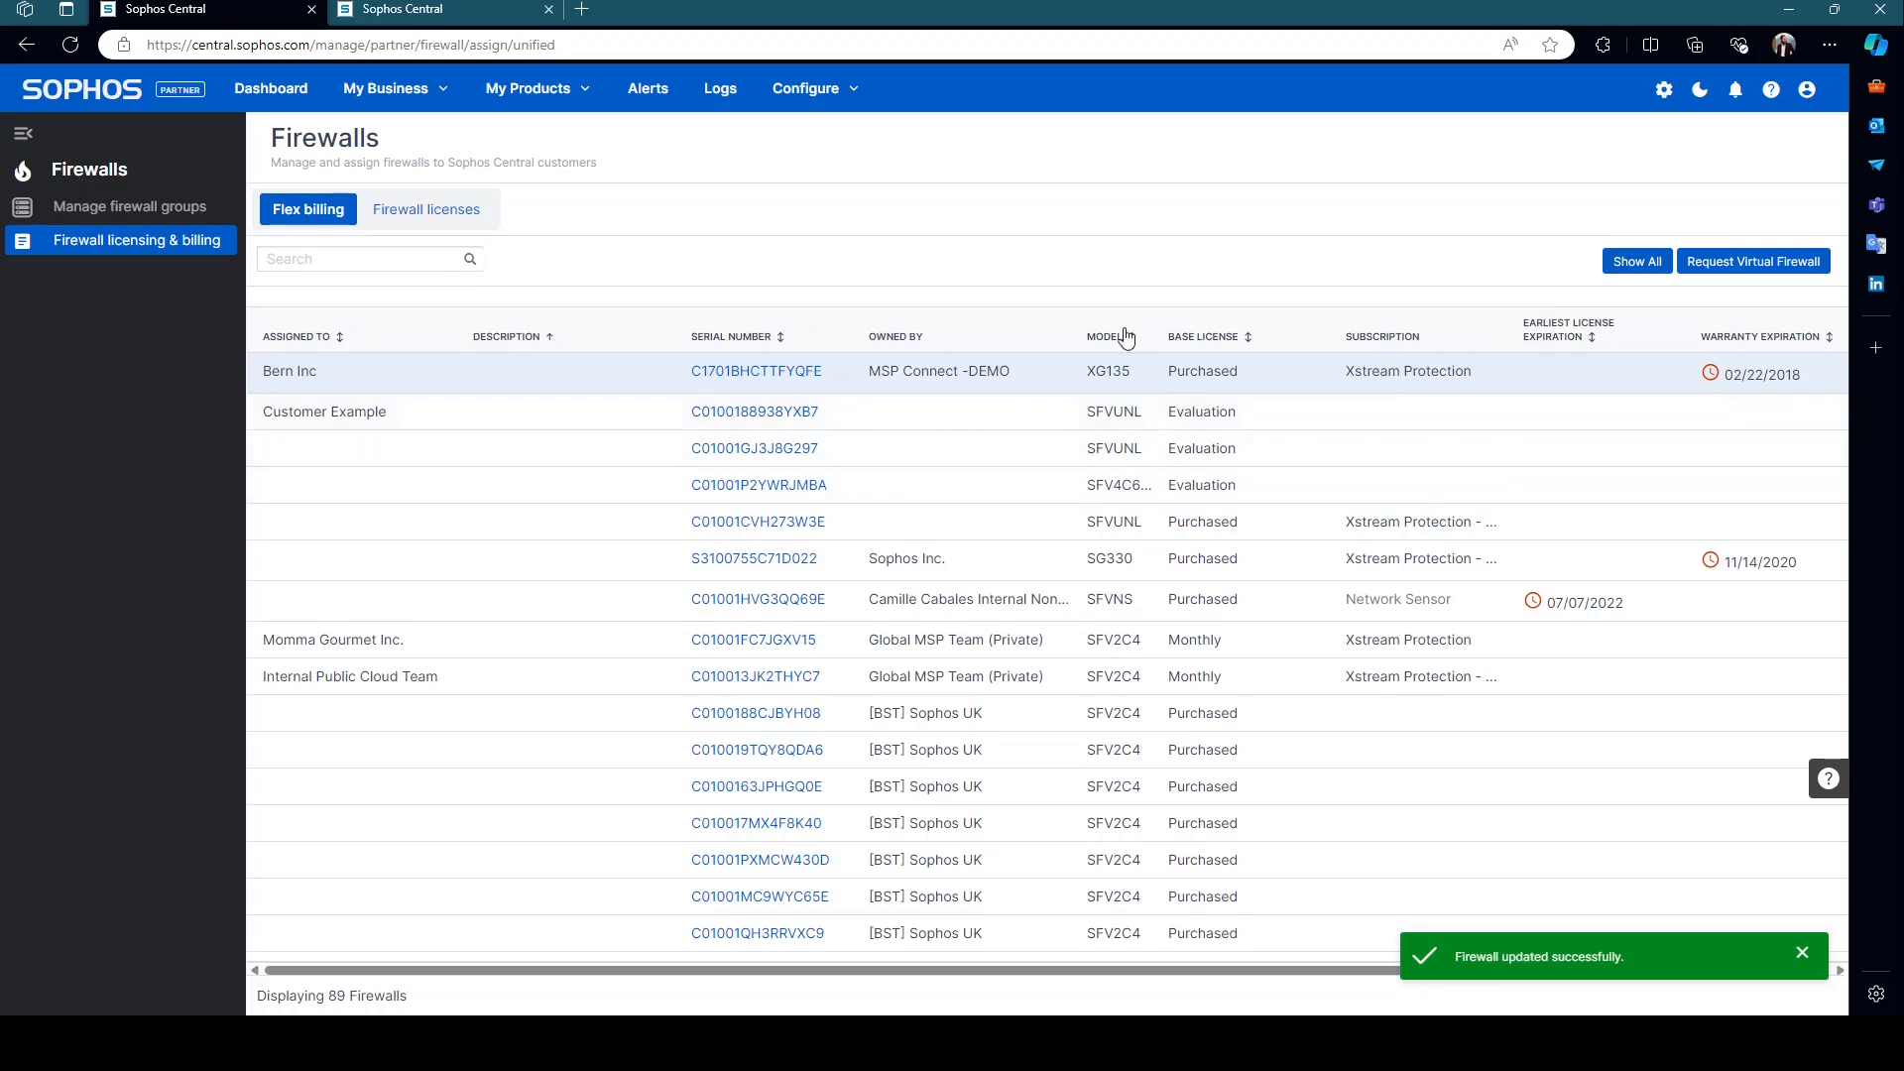
Start a virtual firewall request with a short test description and assign it to Buns Cottage Technologies
left_click(1727, 268)
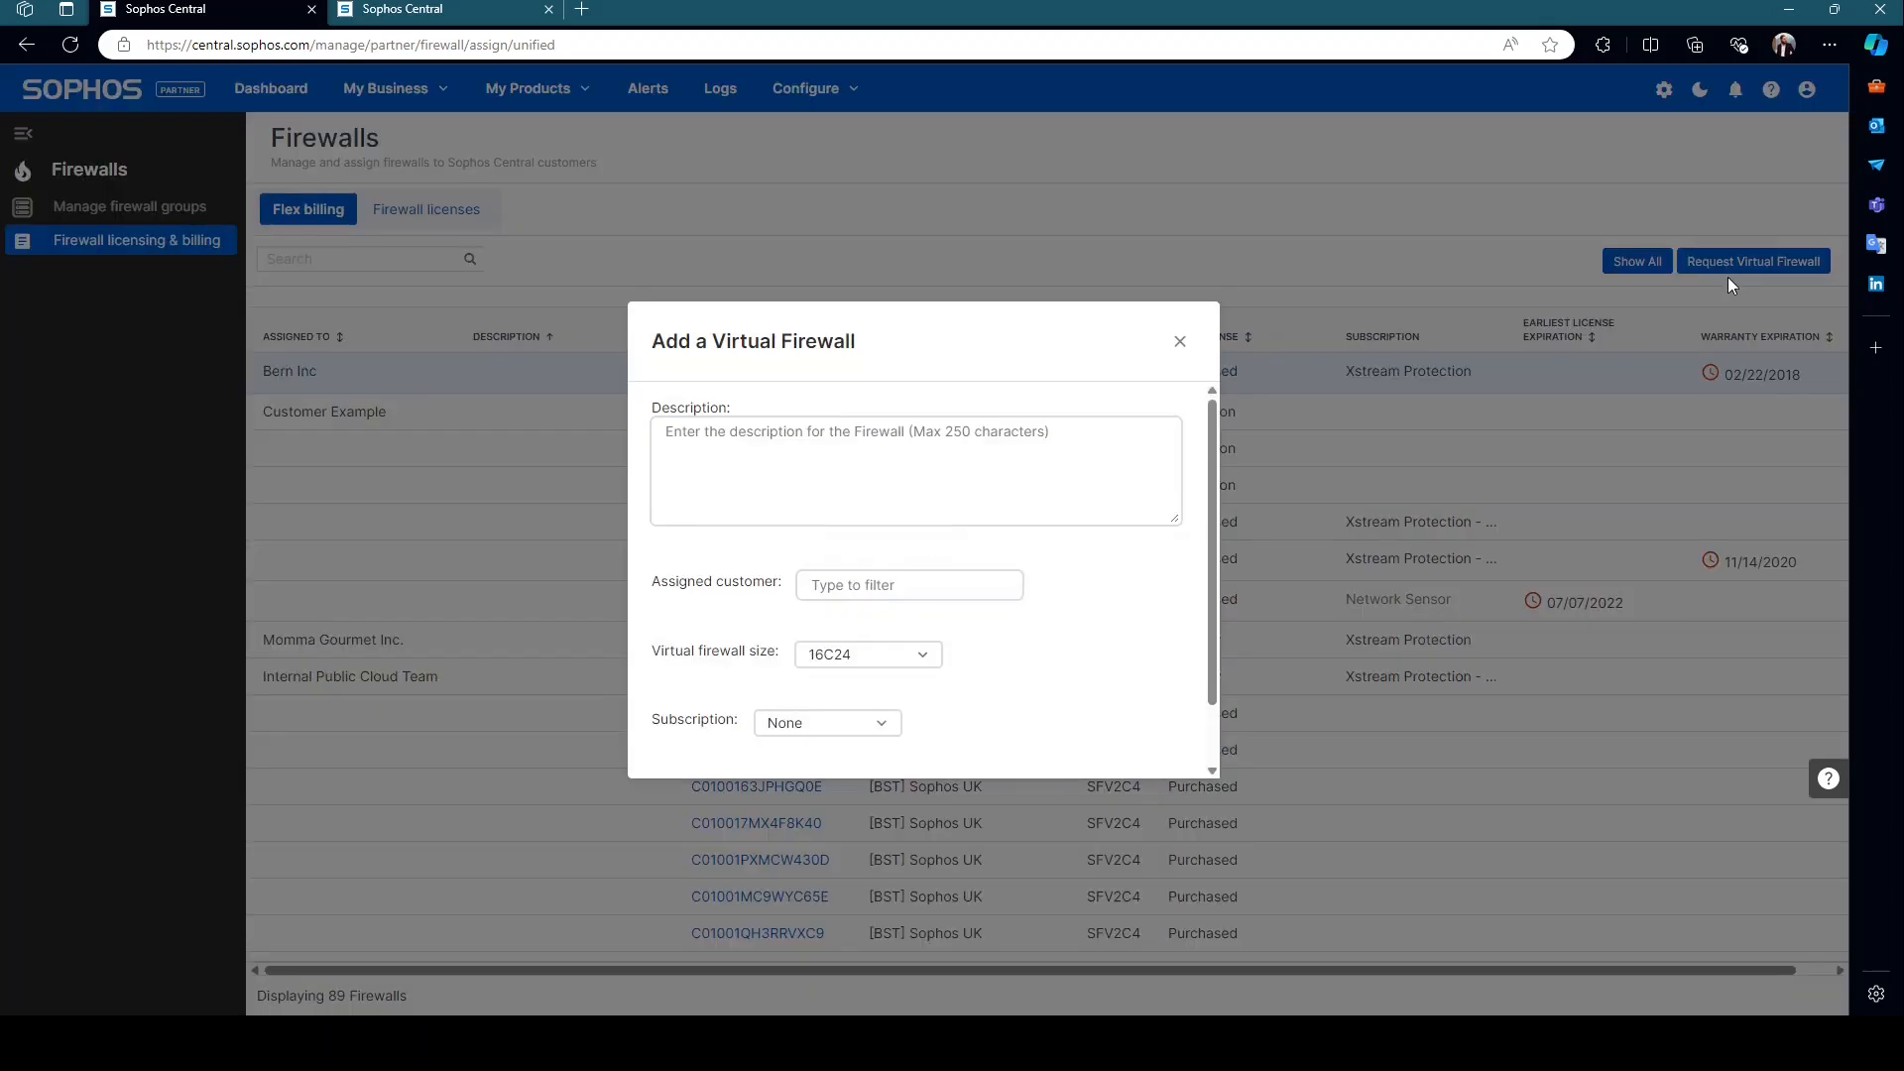
left_click(843, 473)
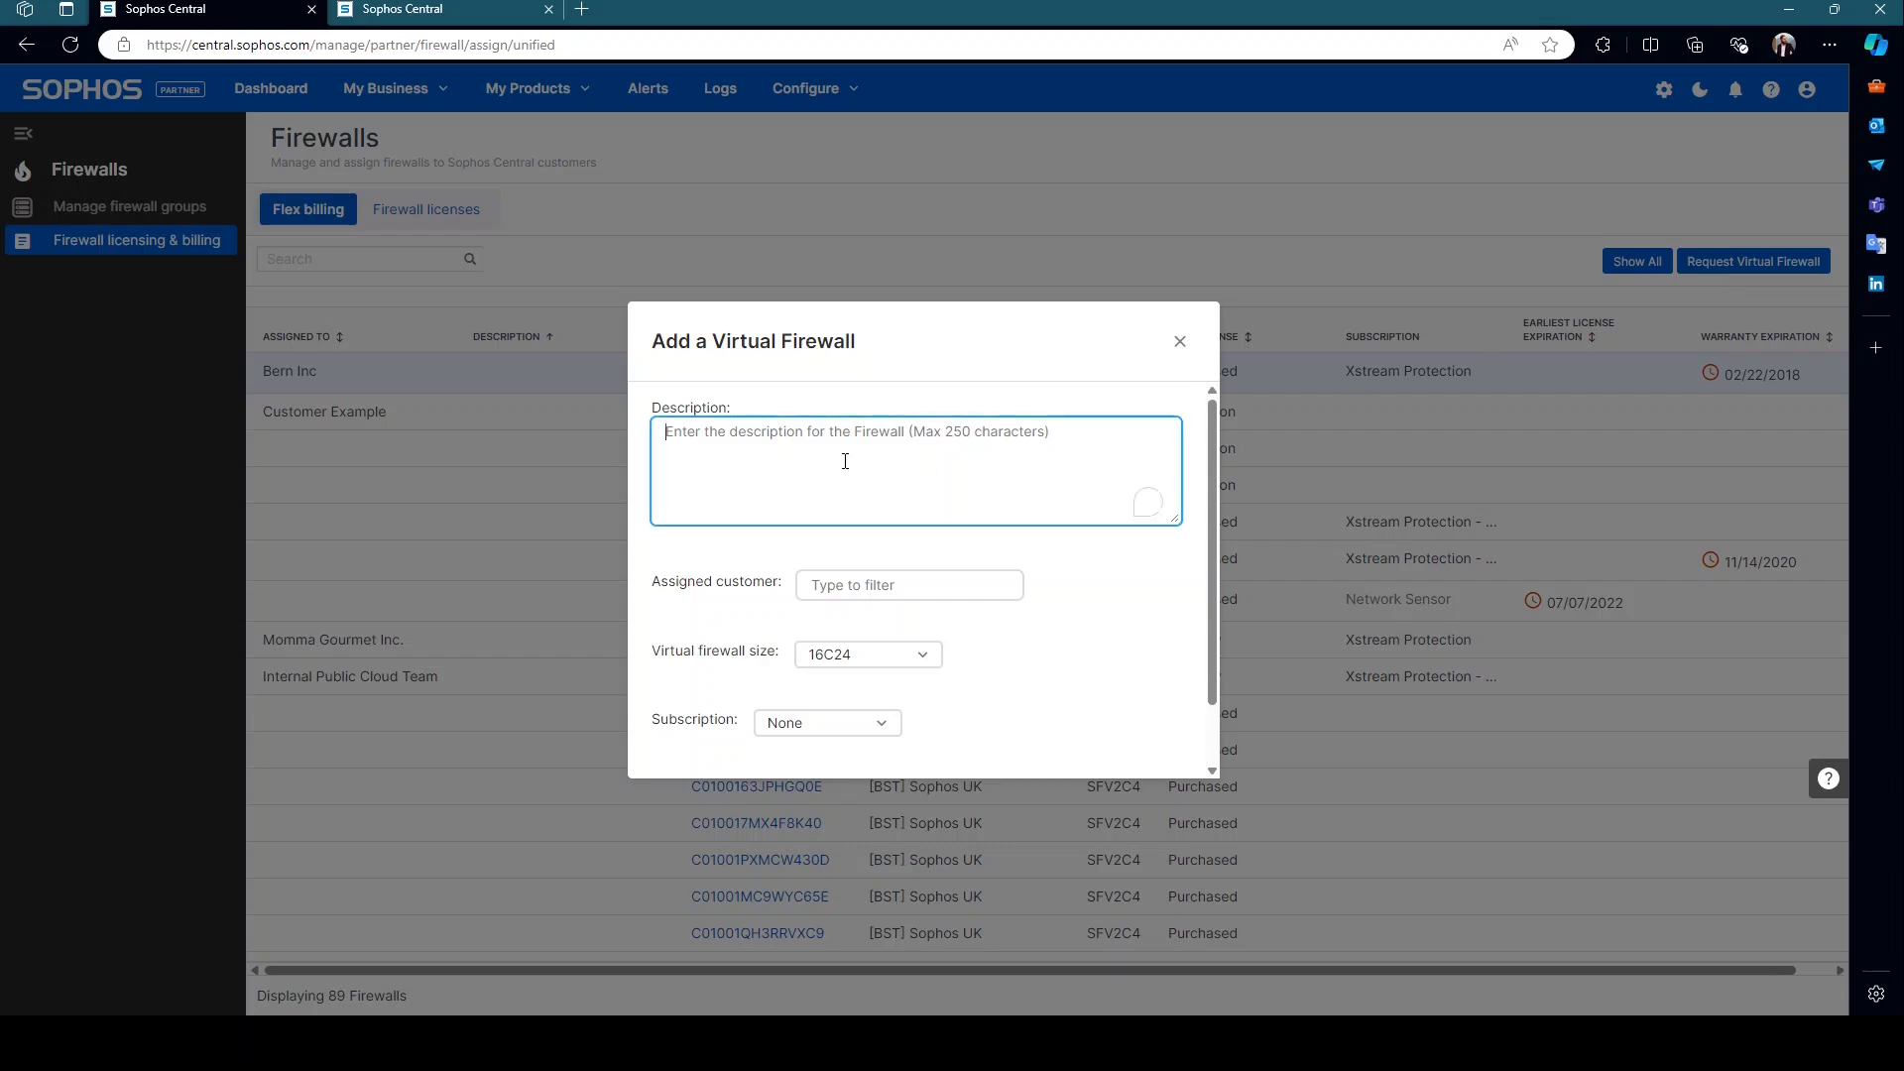
type("Simo")
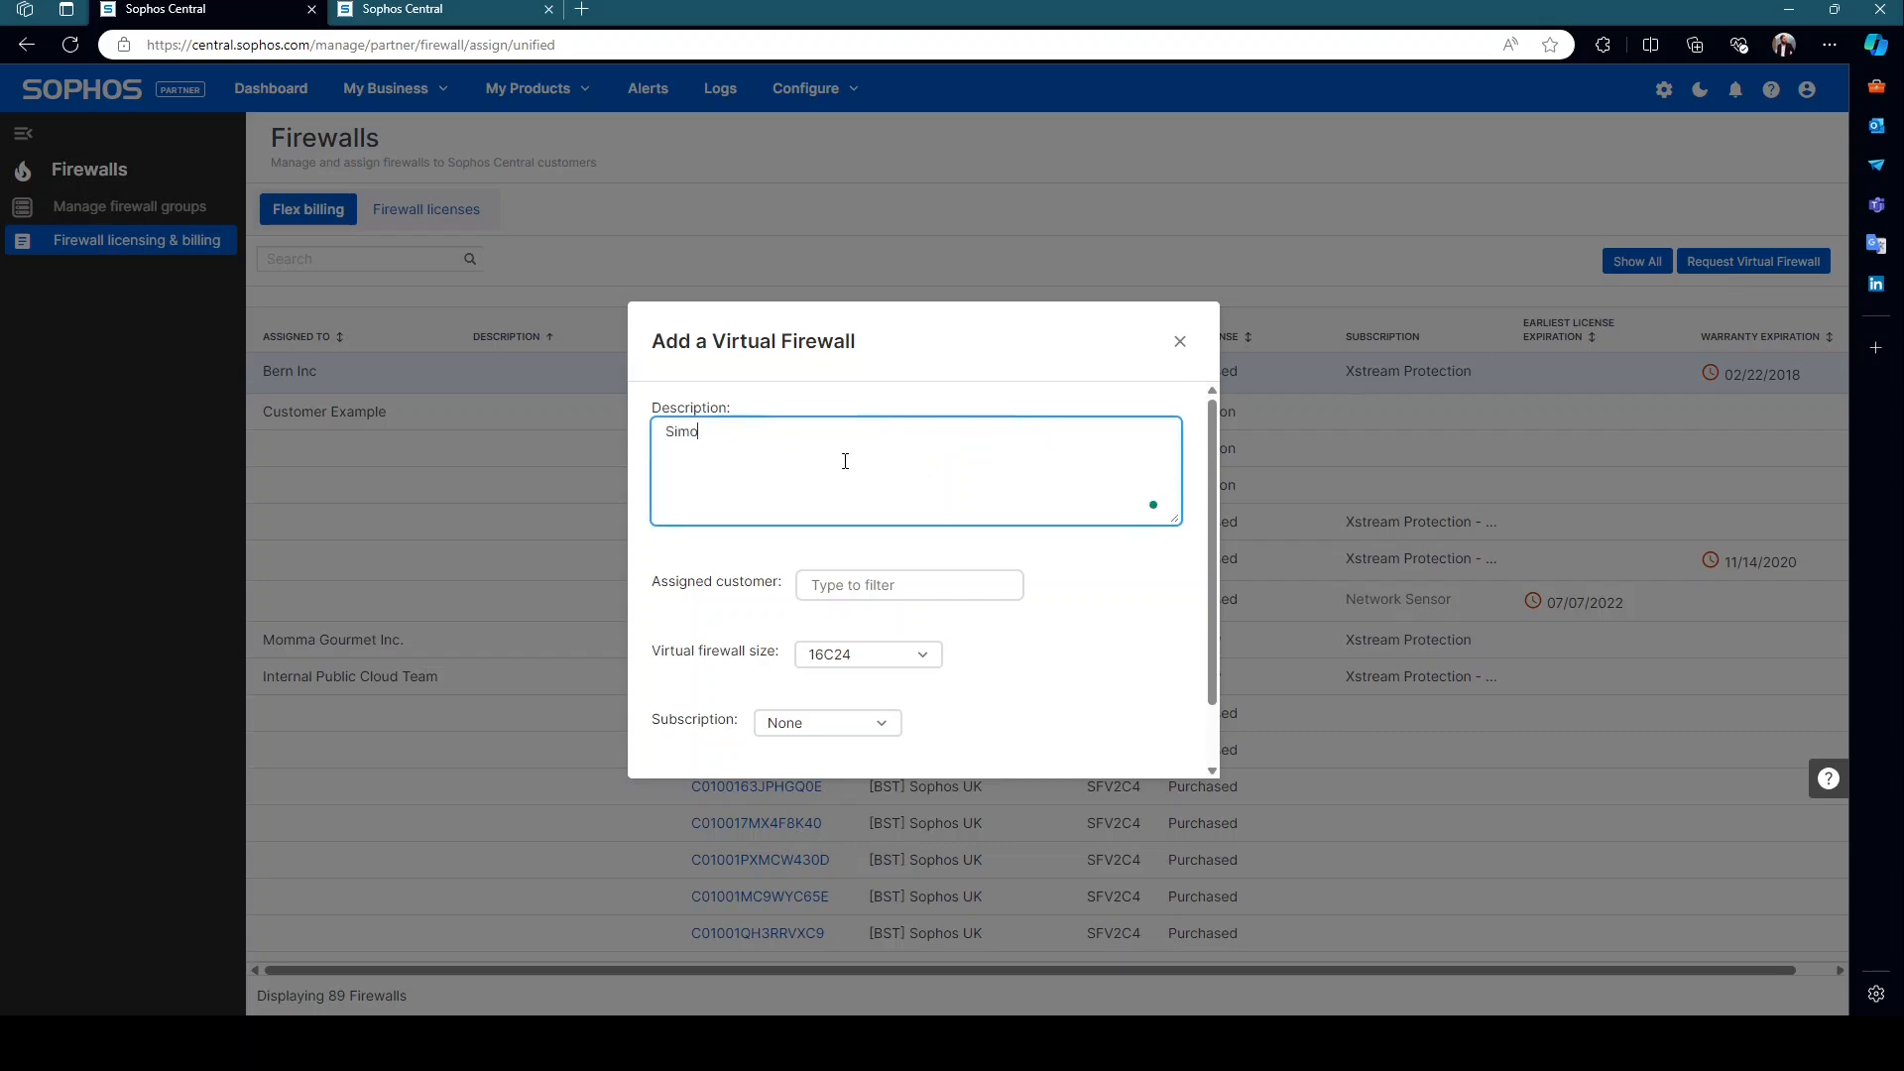
type("n Test")
left_click(872, 592)
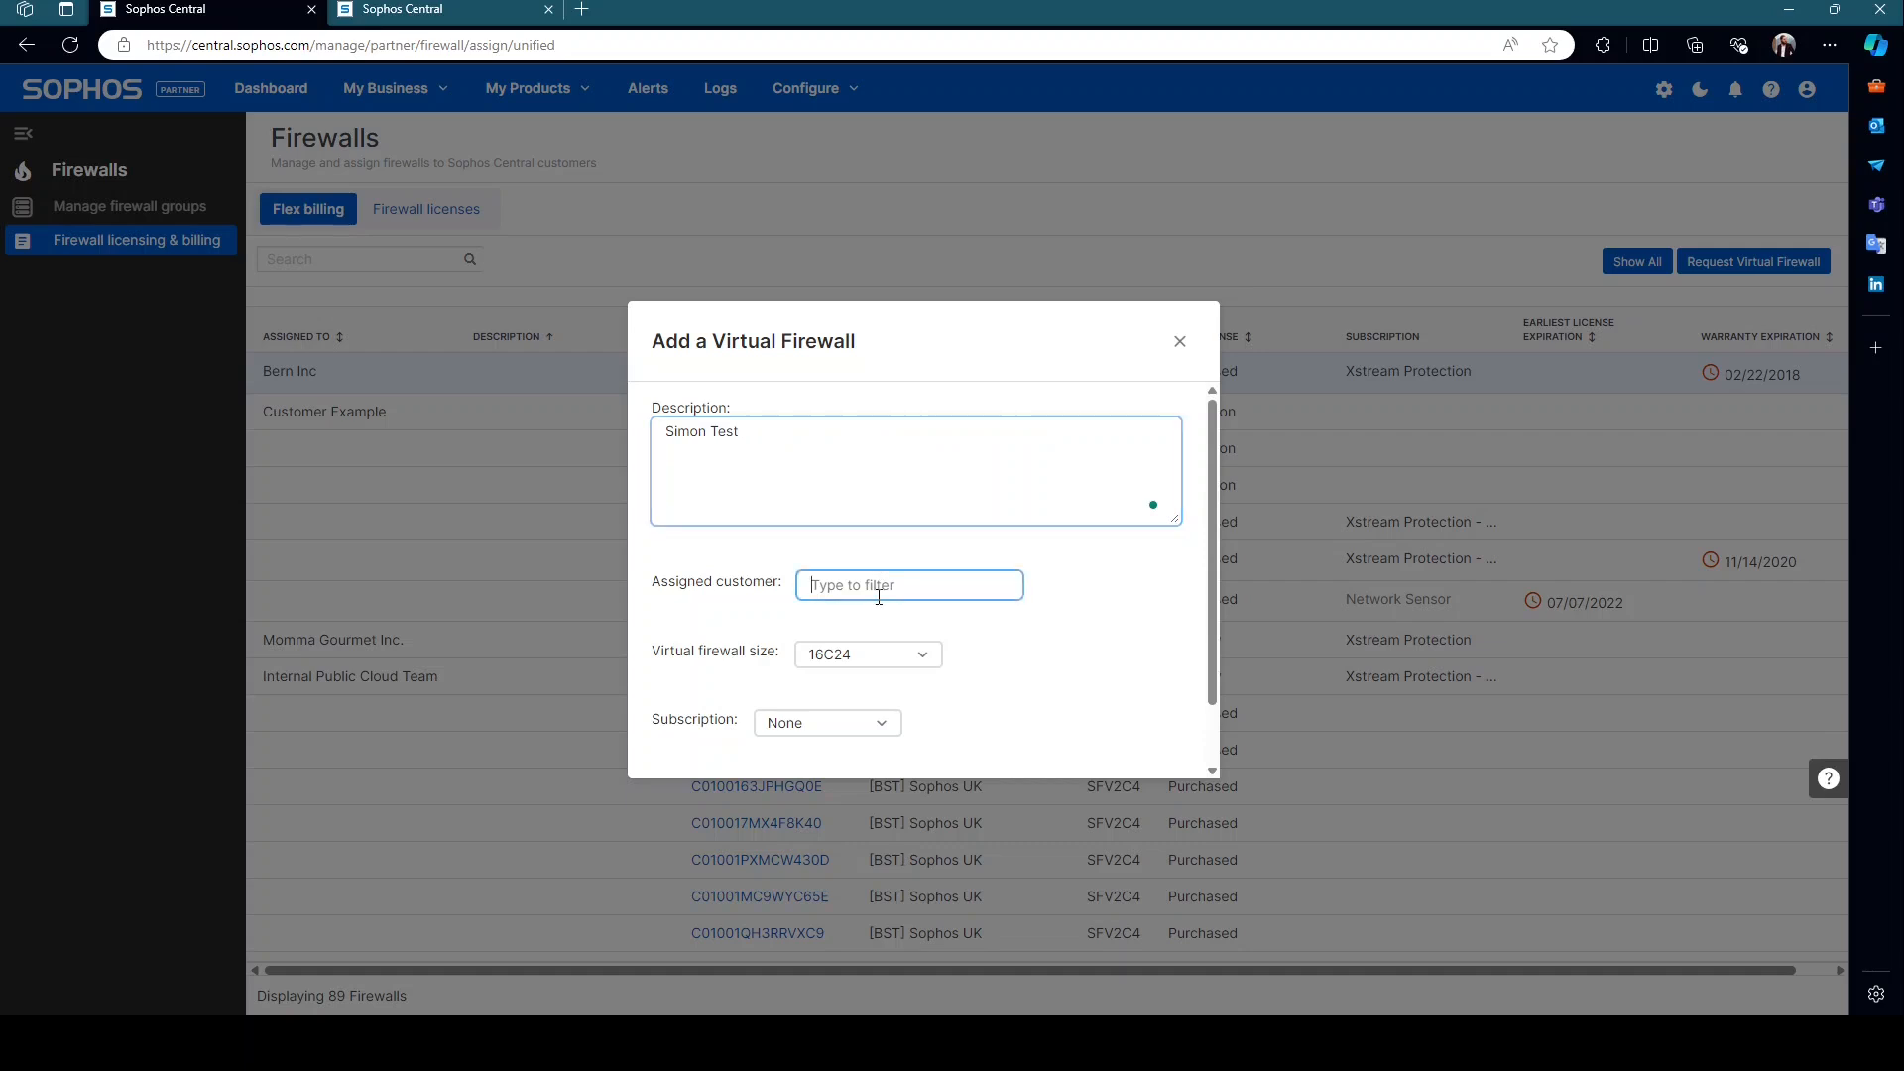
type("Buns")
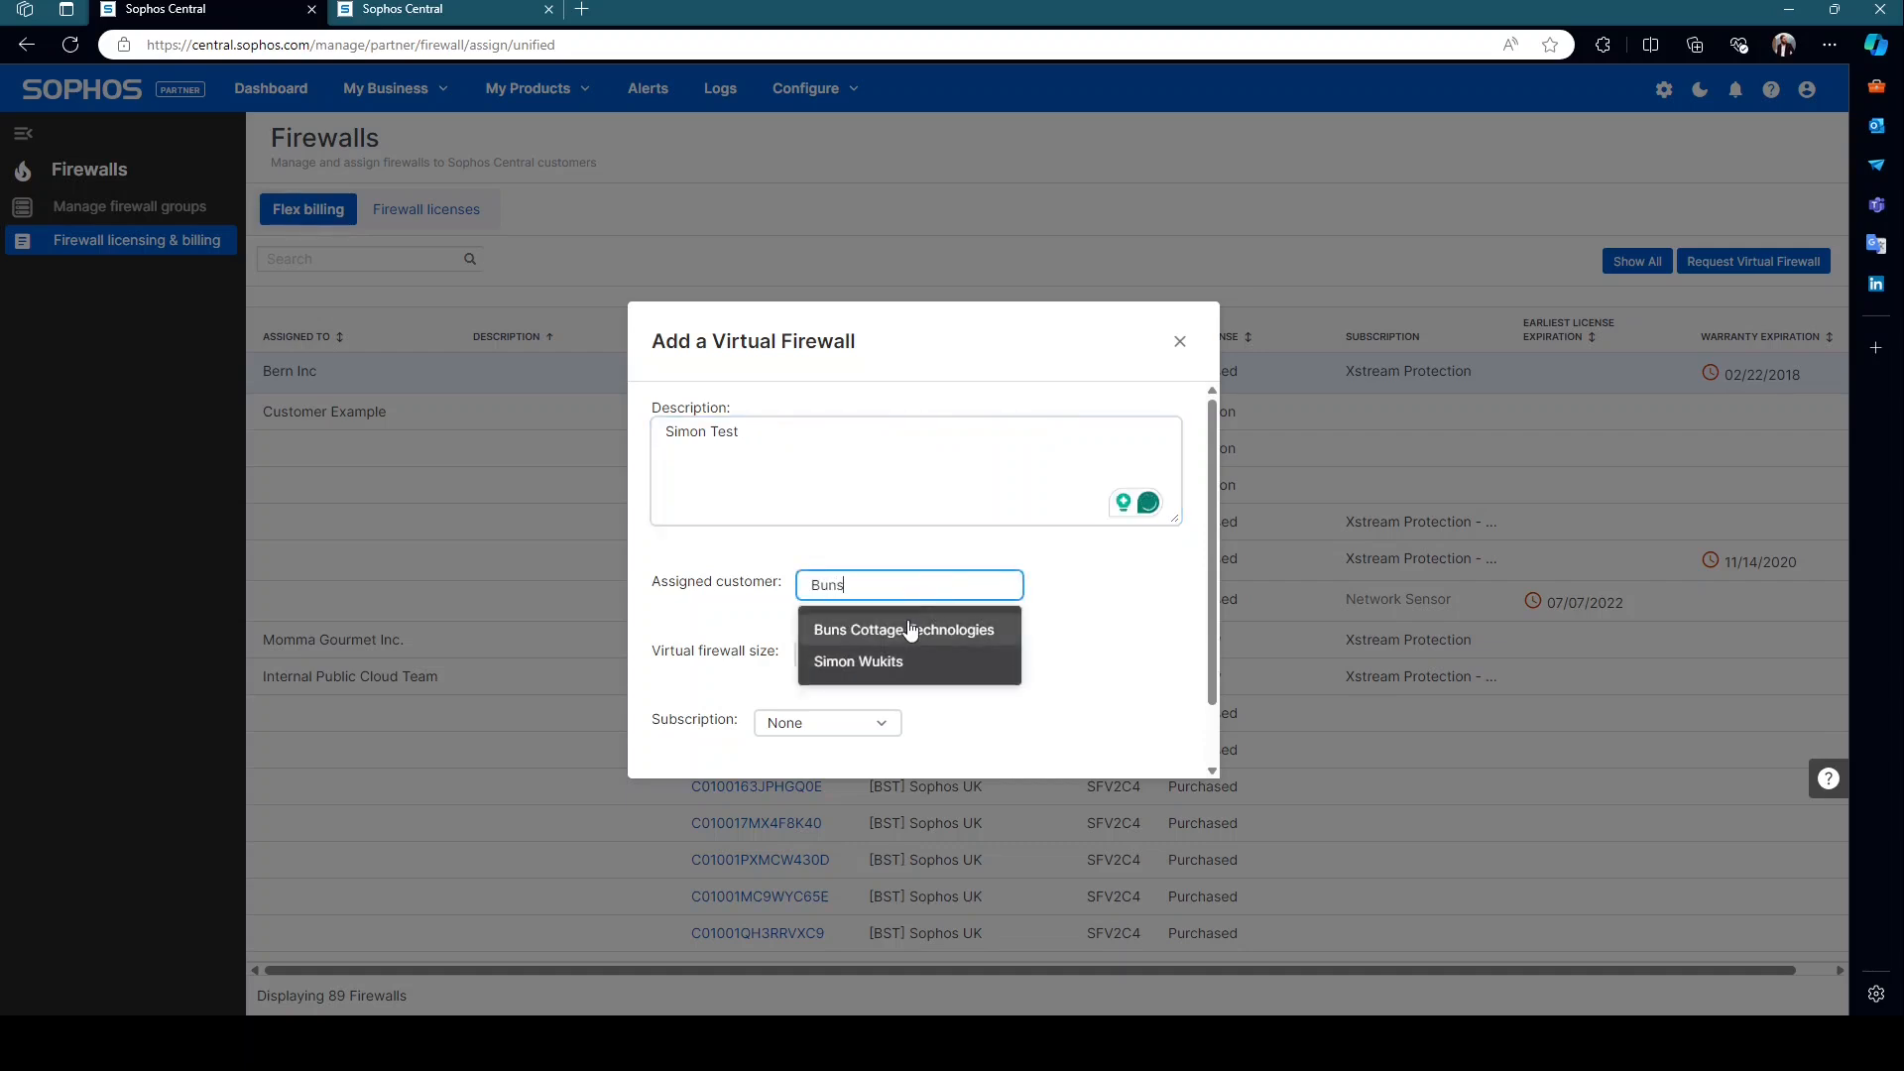
left_click(905, 625)
Choose size 2C4 and the Standard Protection Bundle for the requested virtual firewall, and close the request without saving
left_click(901, 655)
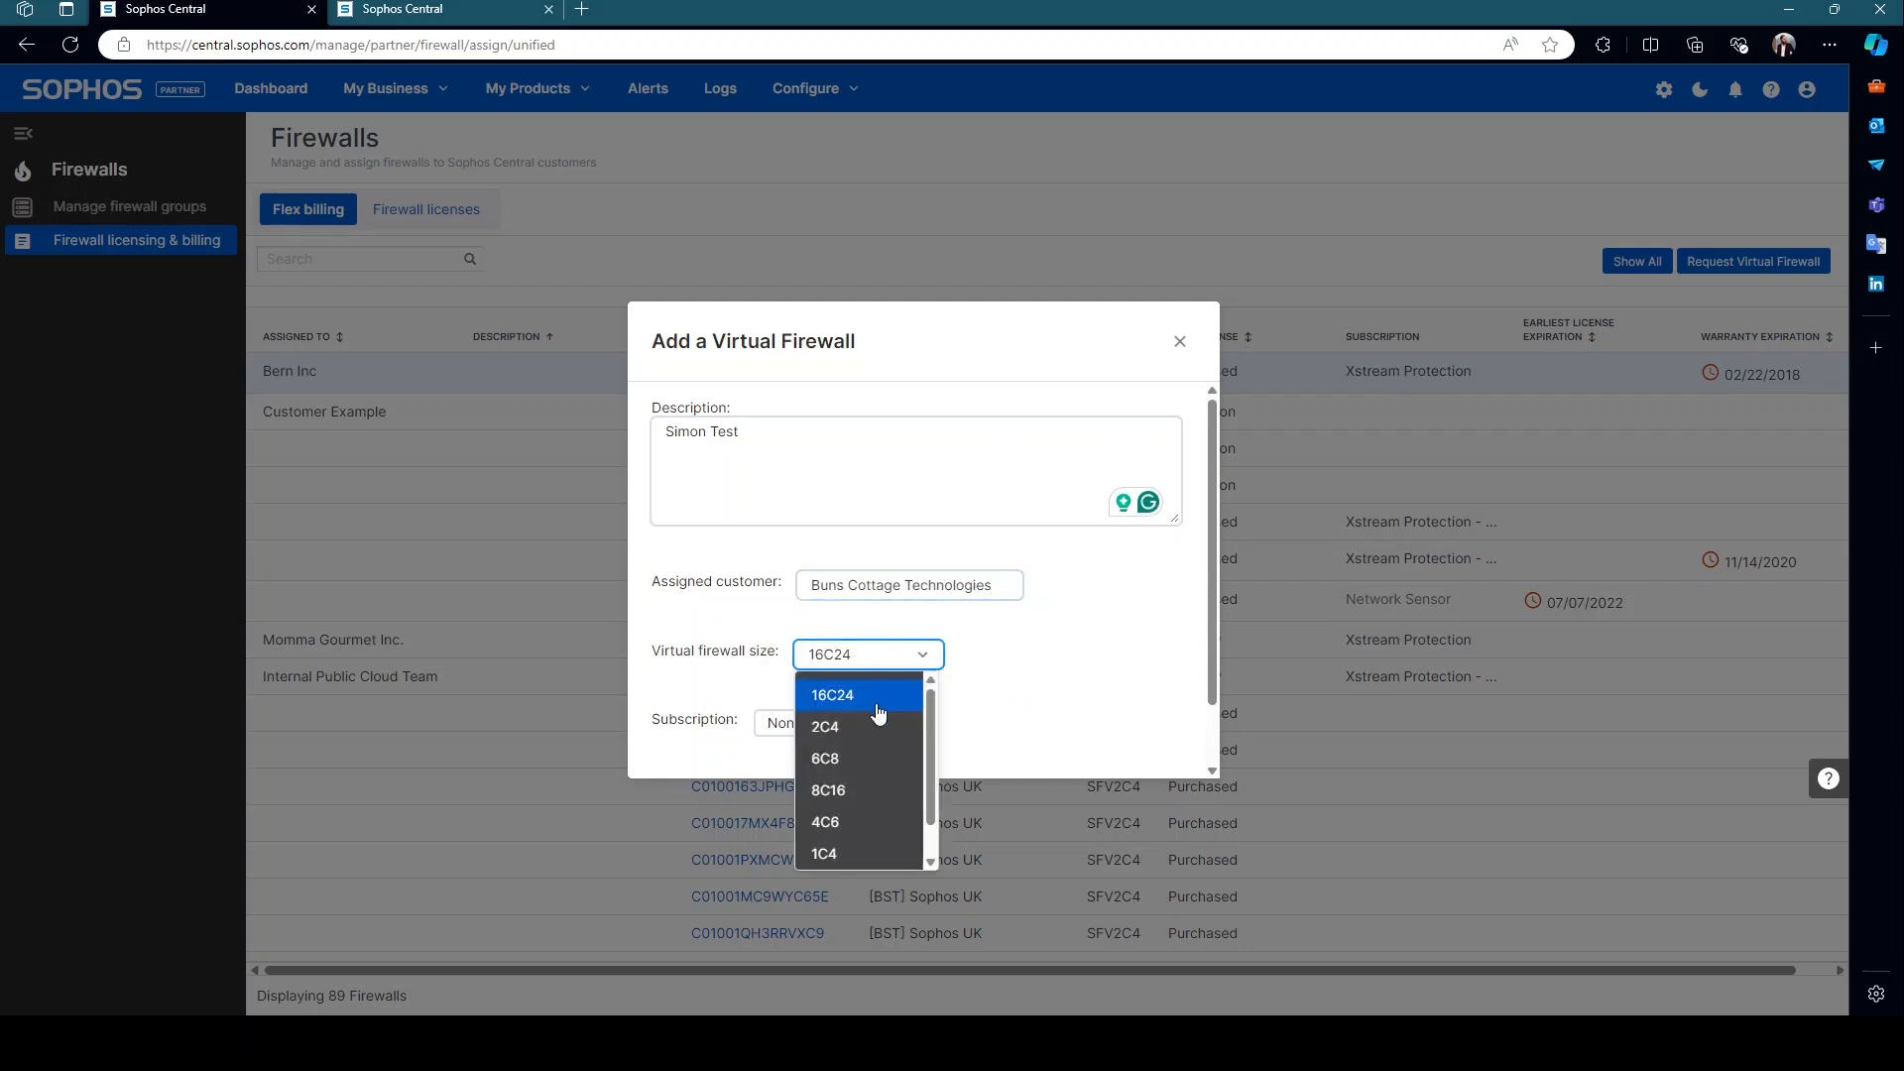
left_click(879, 727)
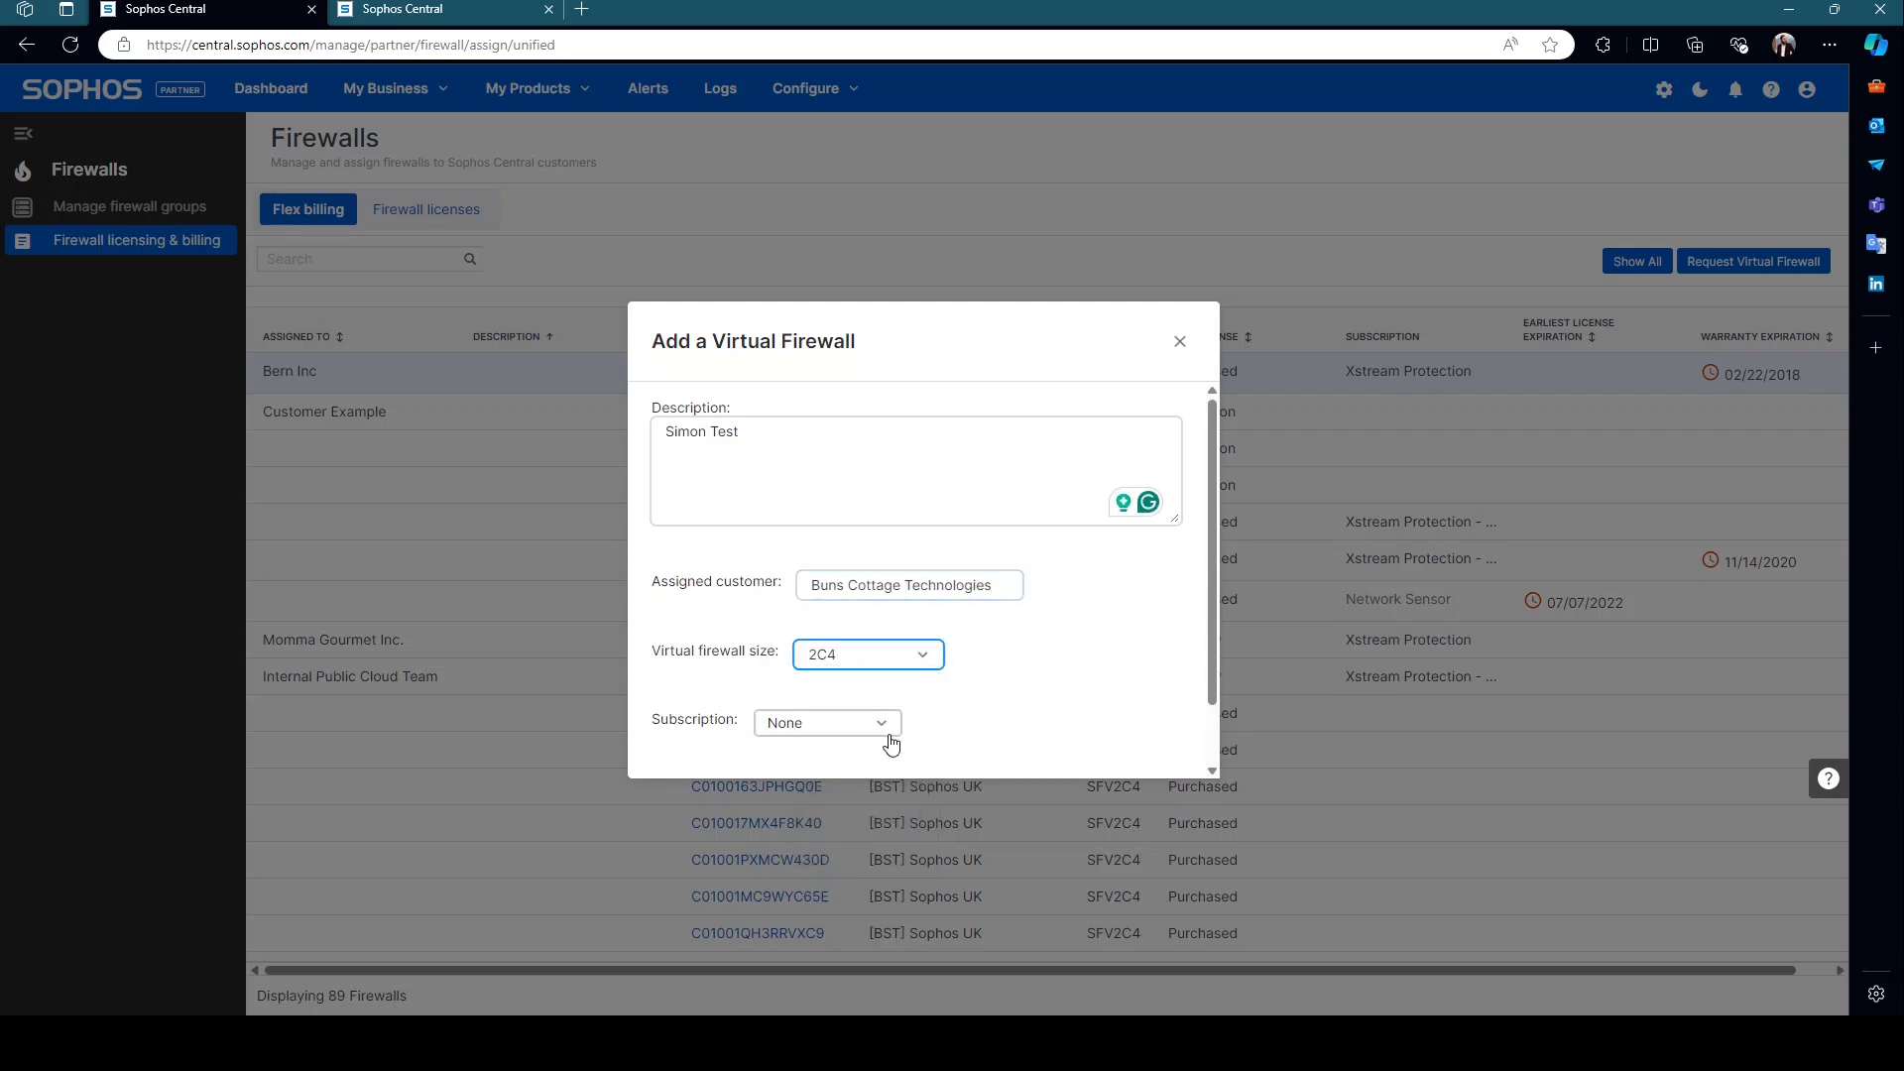
left_click(889, 735)
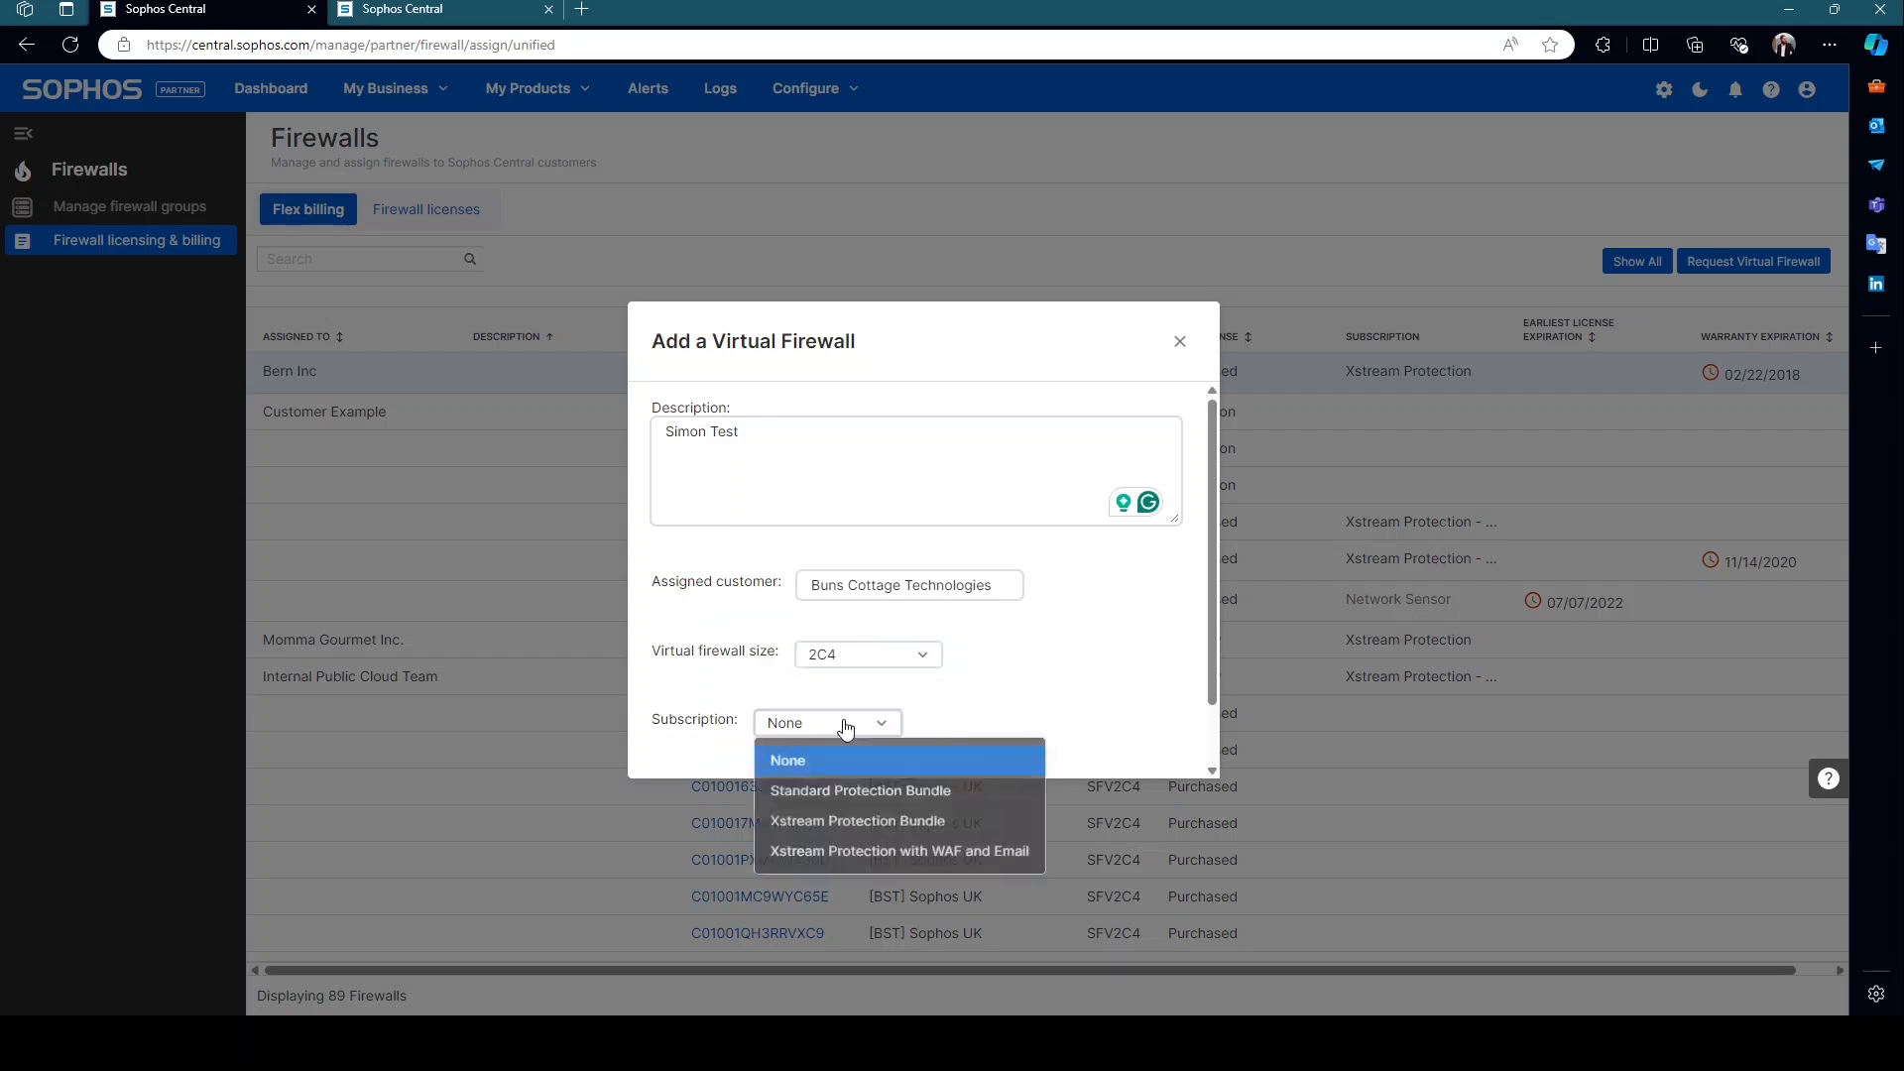
left_click(938, 796)
scroll(1029, 667, "down", 1)
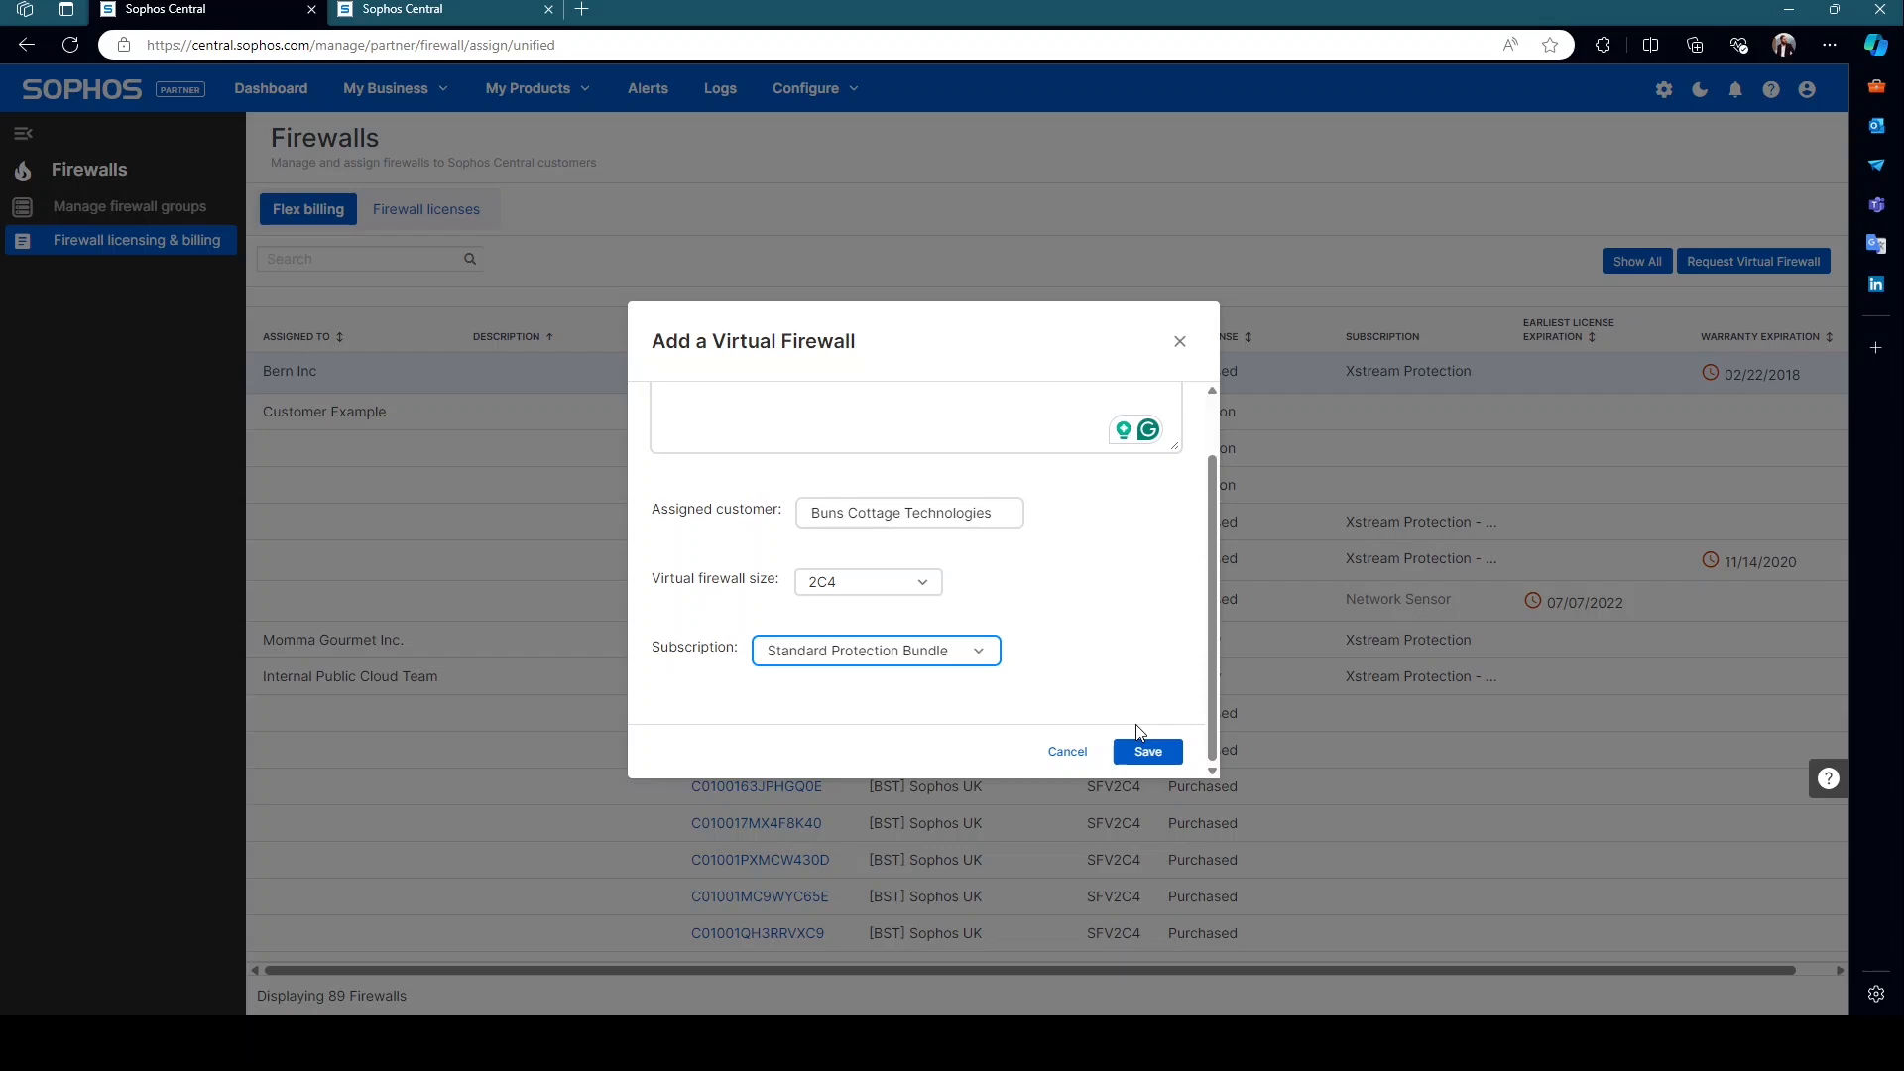
left_click(1179, 341)
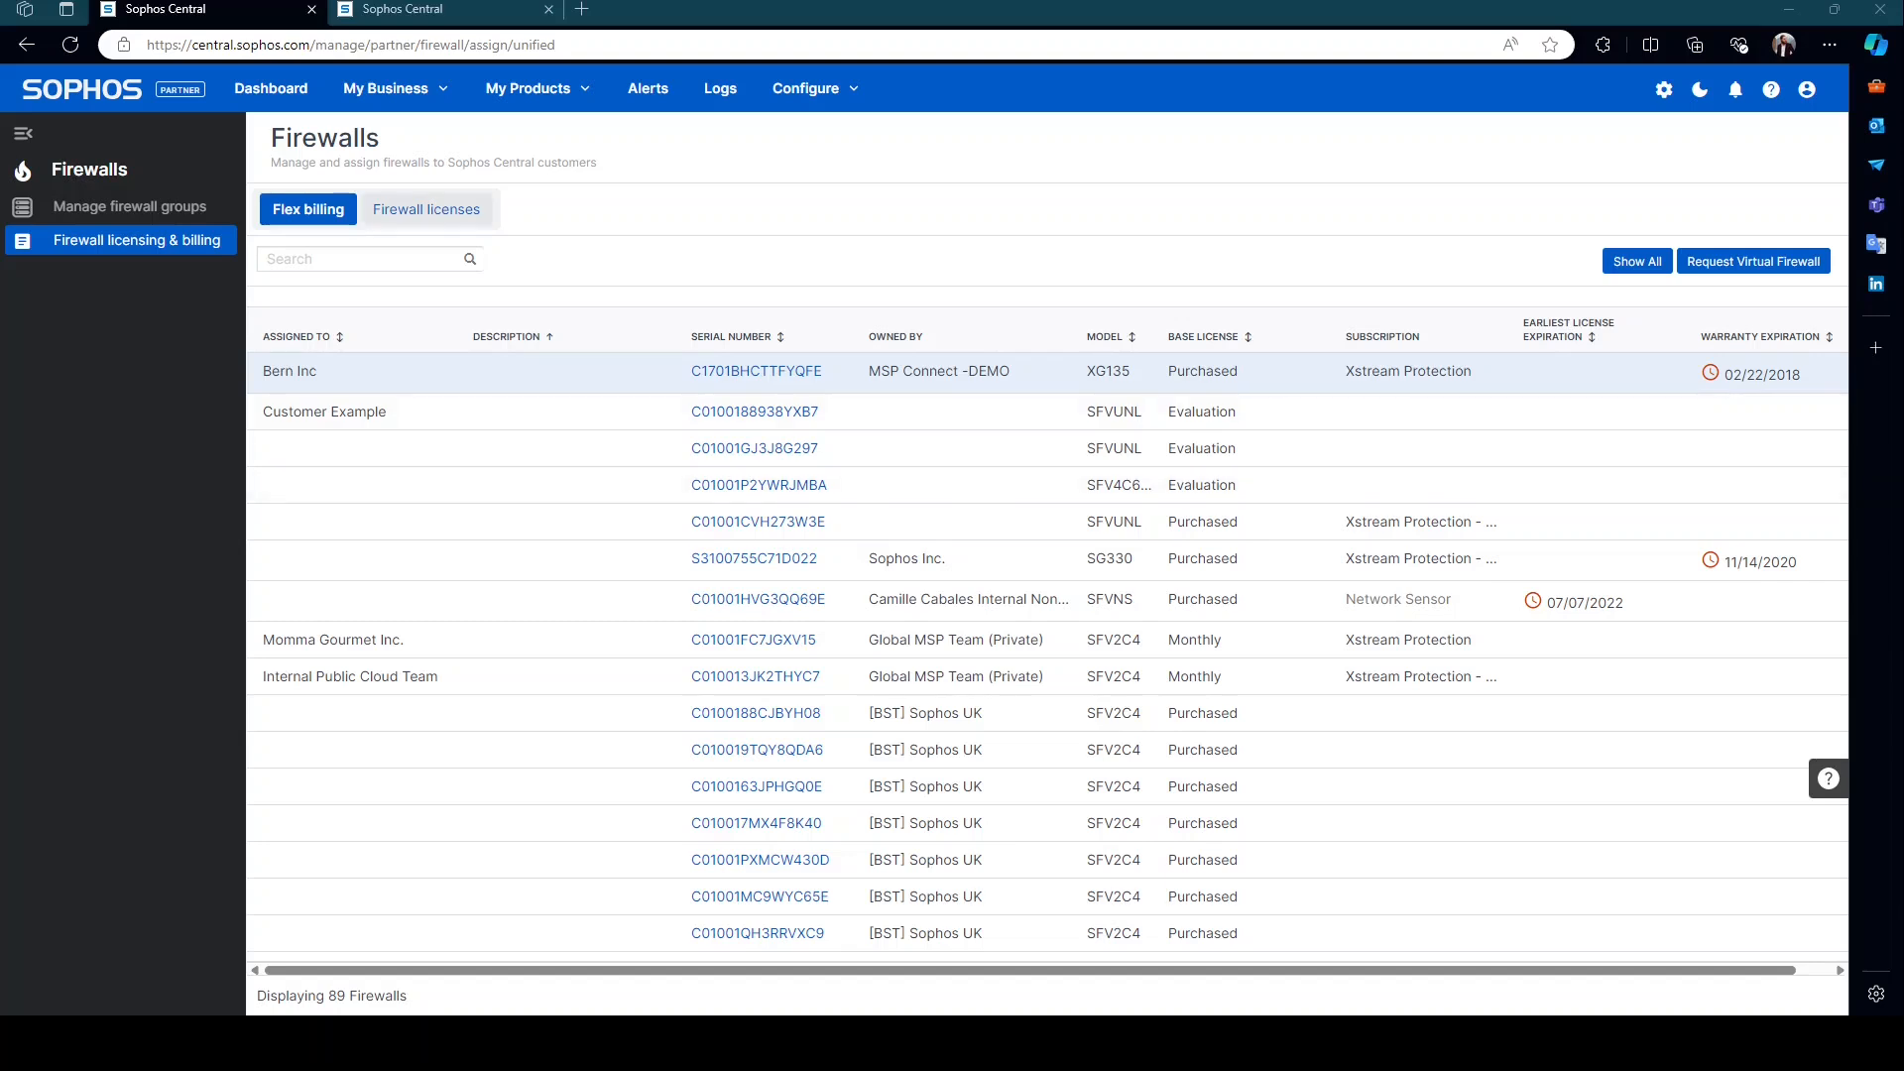
Open the Firewall licenses list, examine the serial number form for claiming a firewall and cancel it
left_click(383, 212)
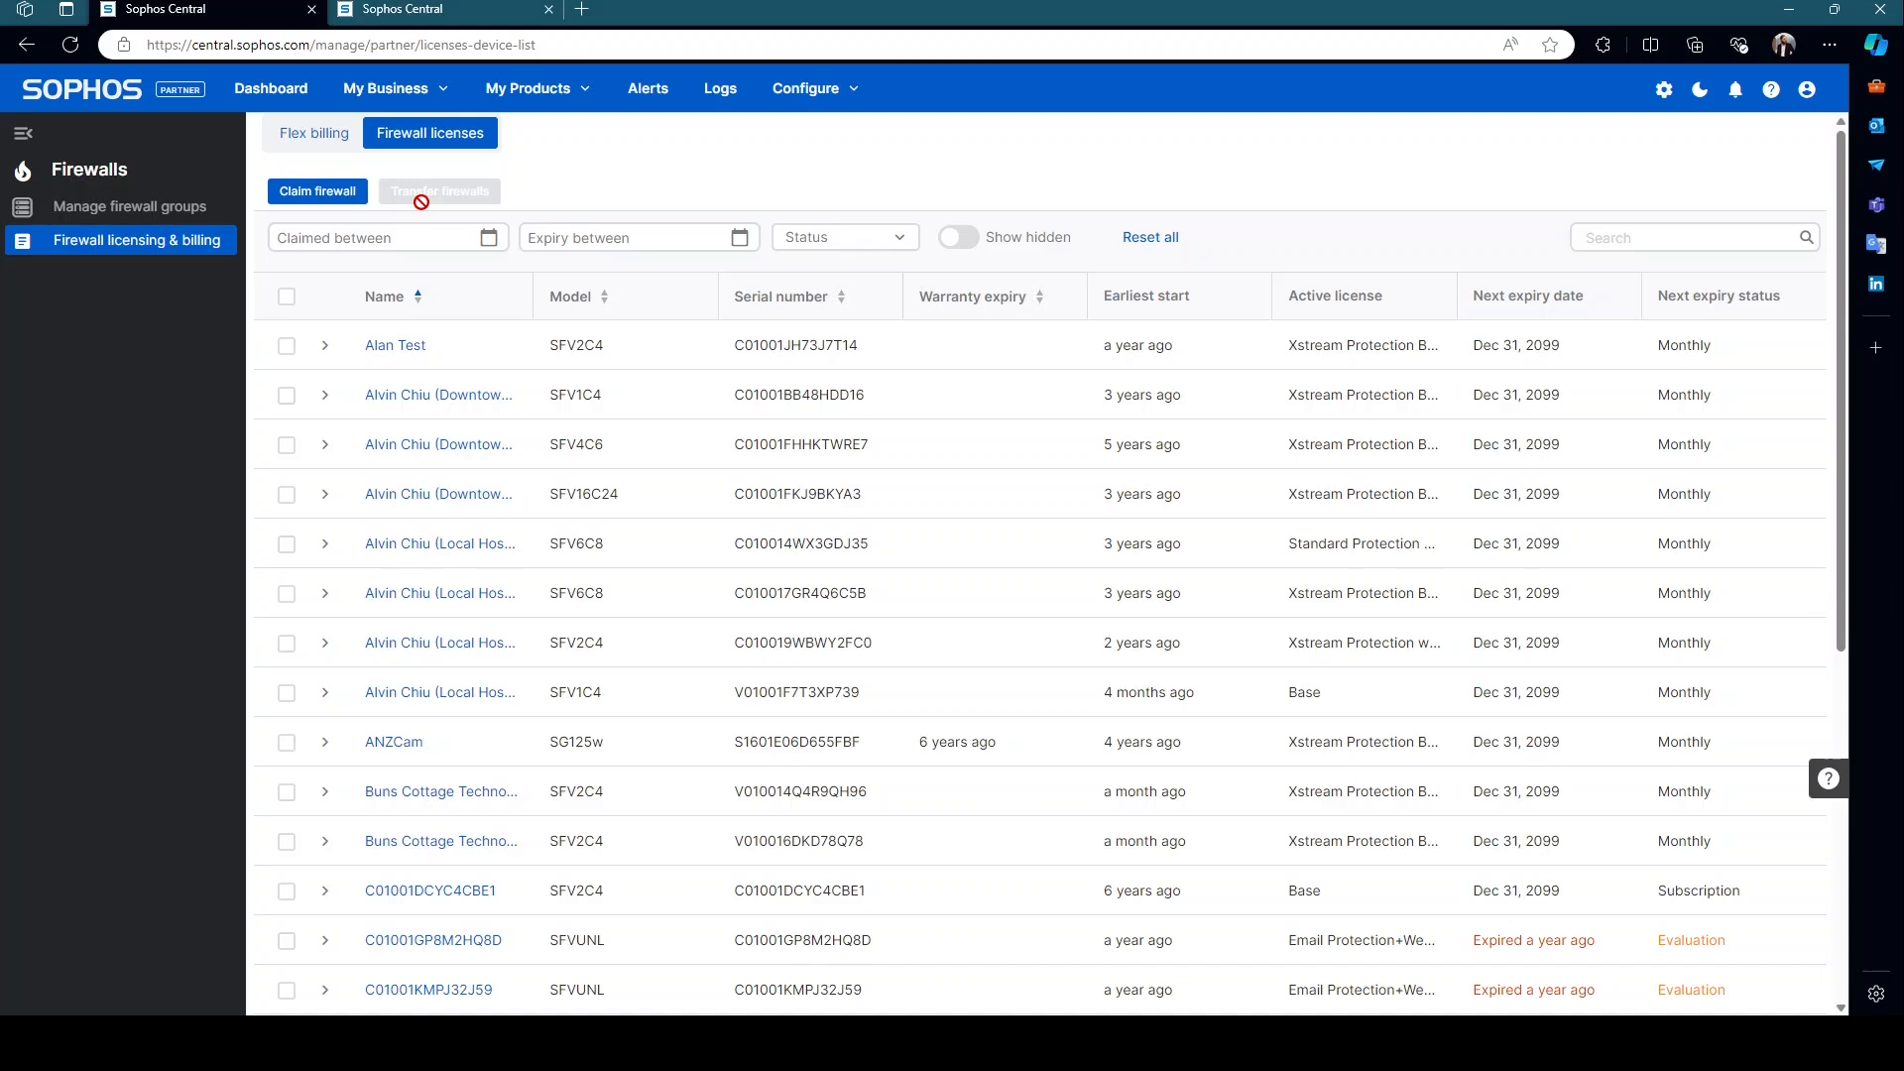
left_click(354, 195)
left_click(760, 473)
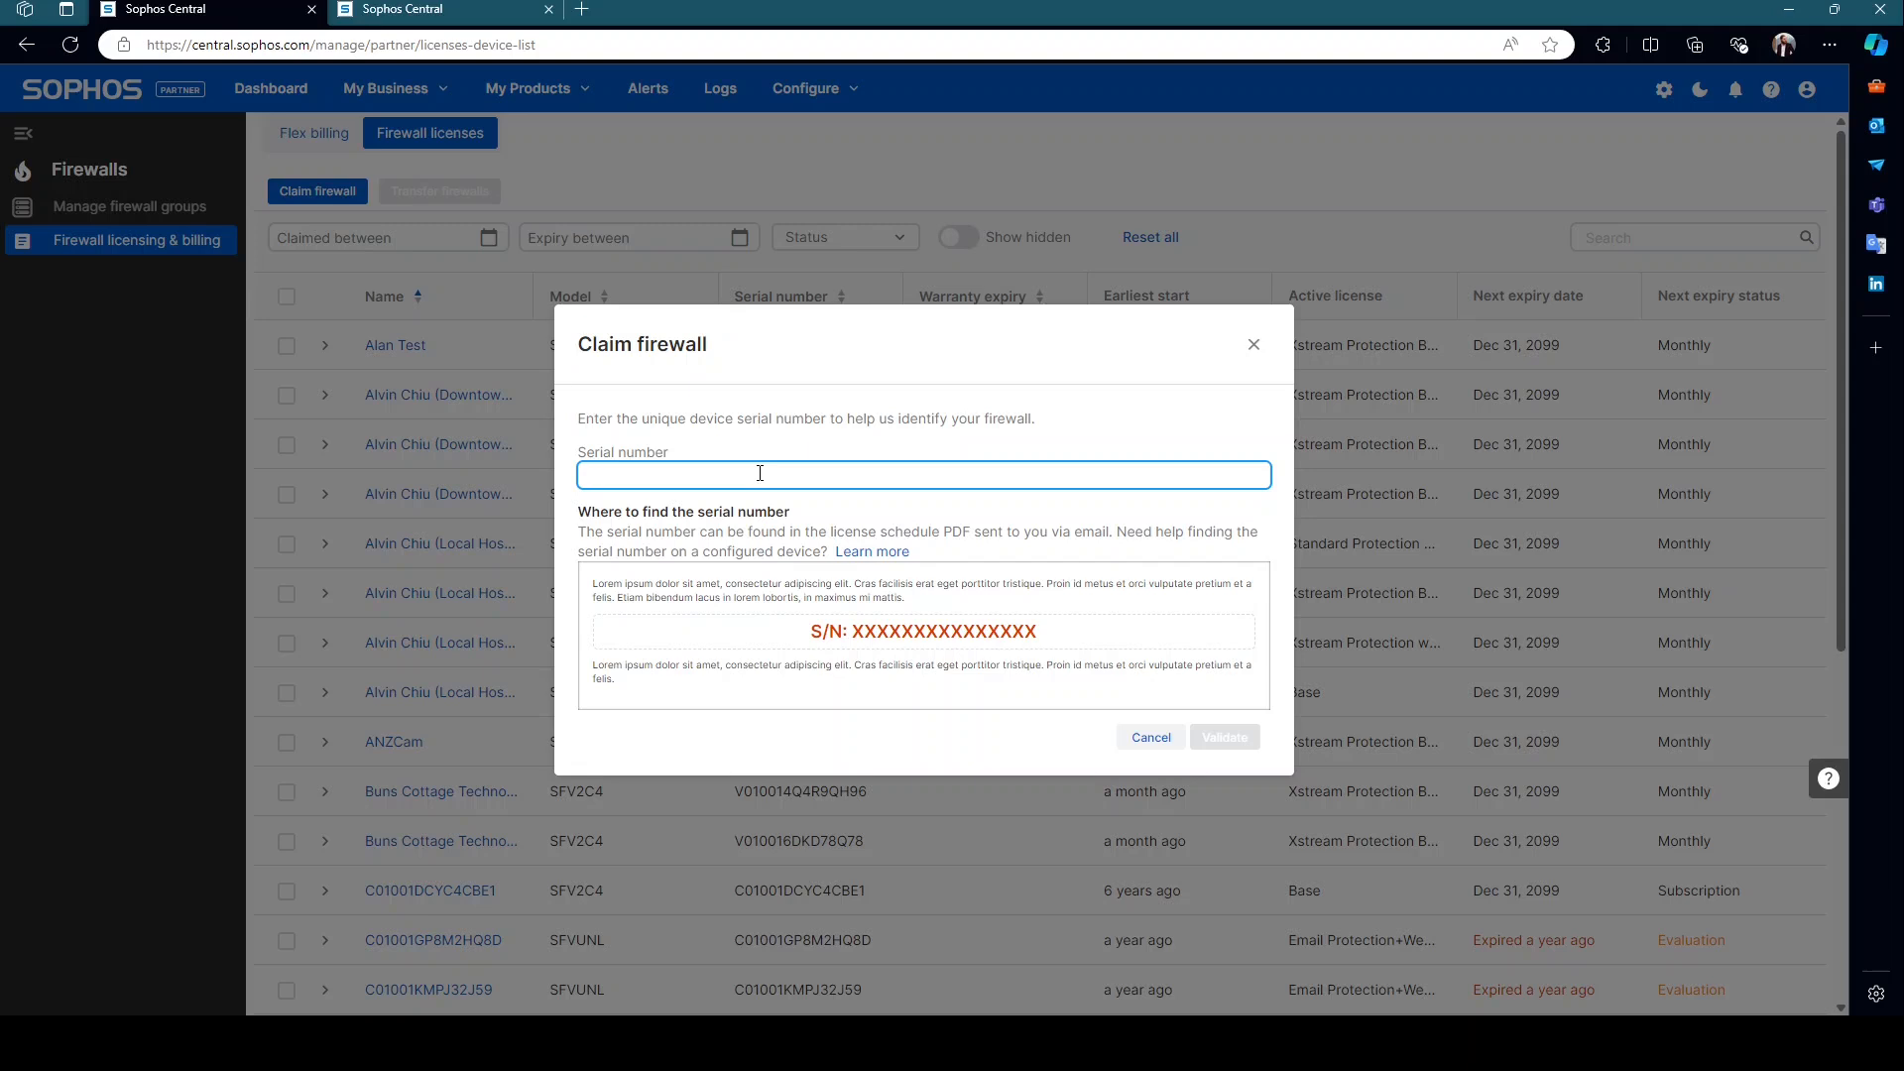
left_click(1151, 738)
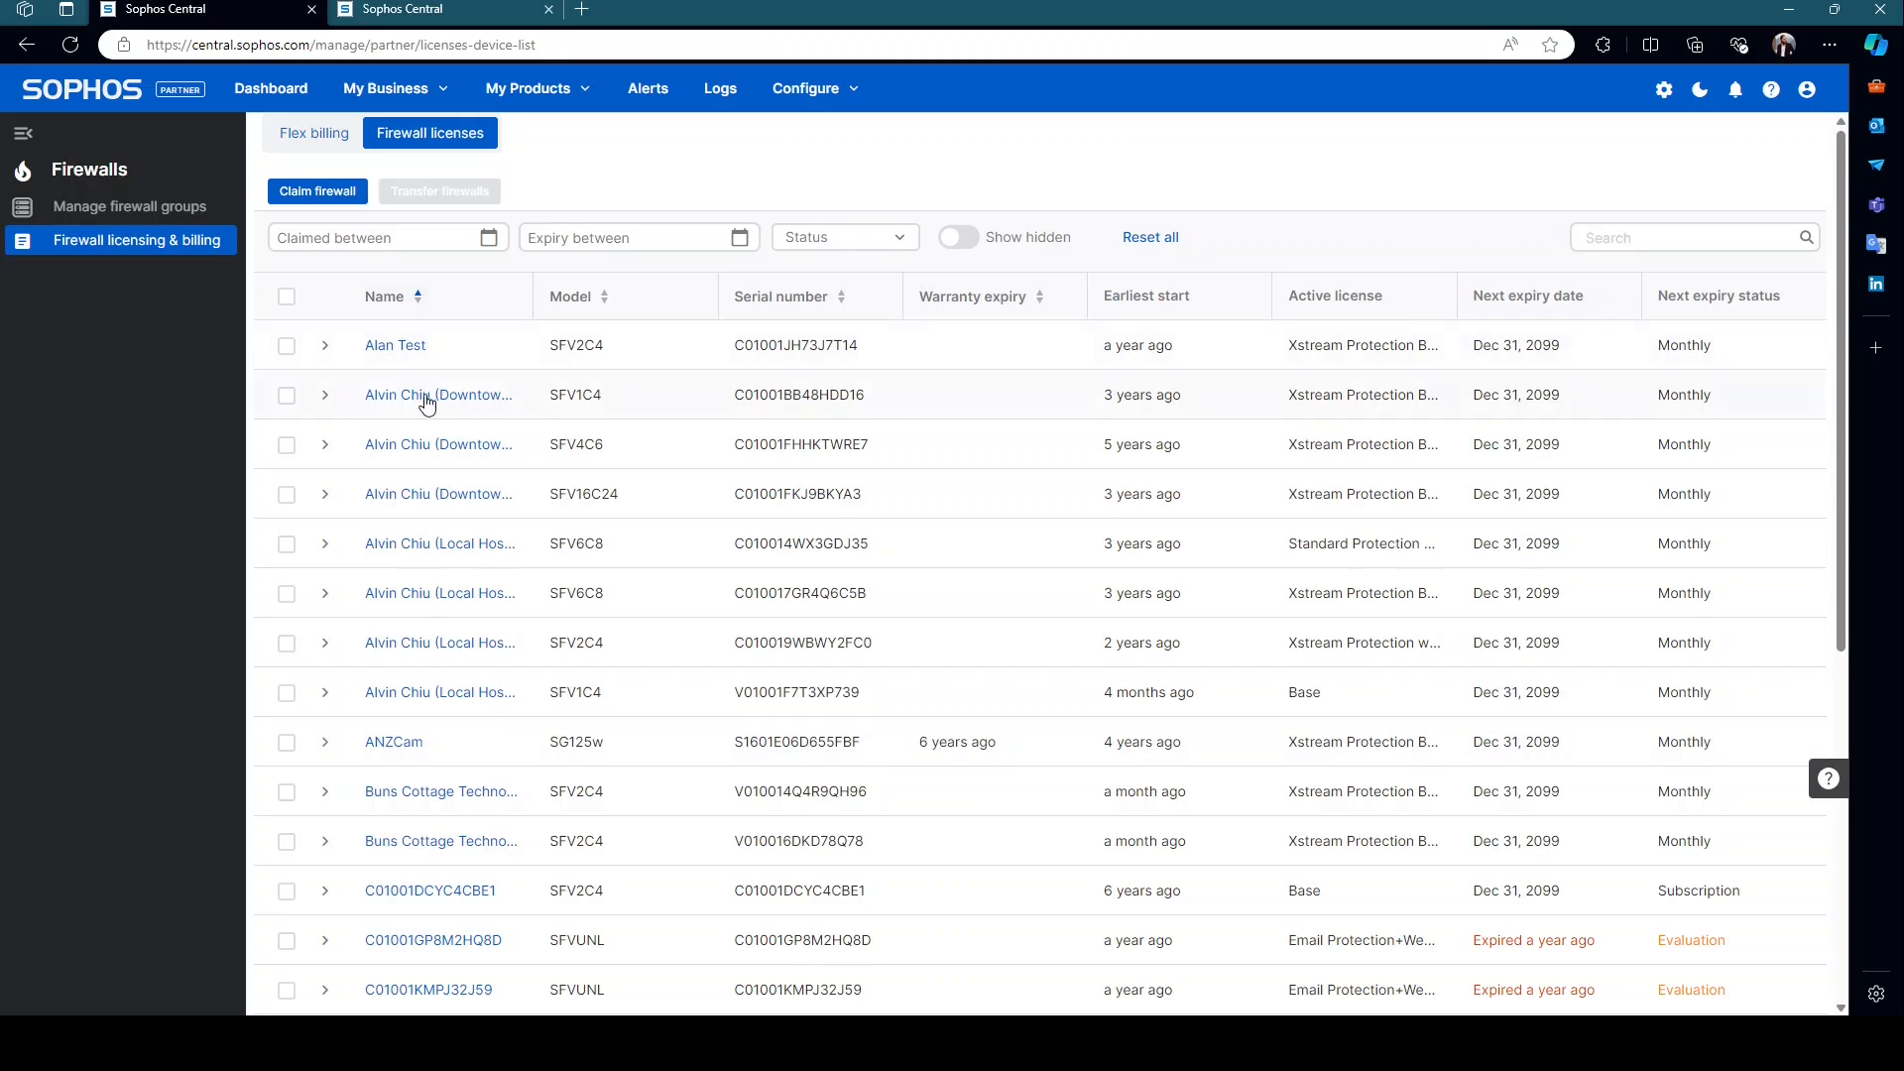
Select the Downtown Gym SFV1C4 firewall, examine the transfer form with its recipient email and confirmations, and cancel the transfer
left_click(300, 397)
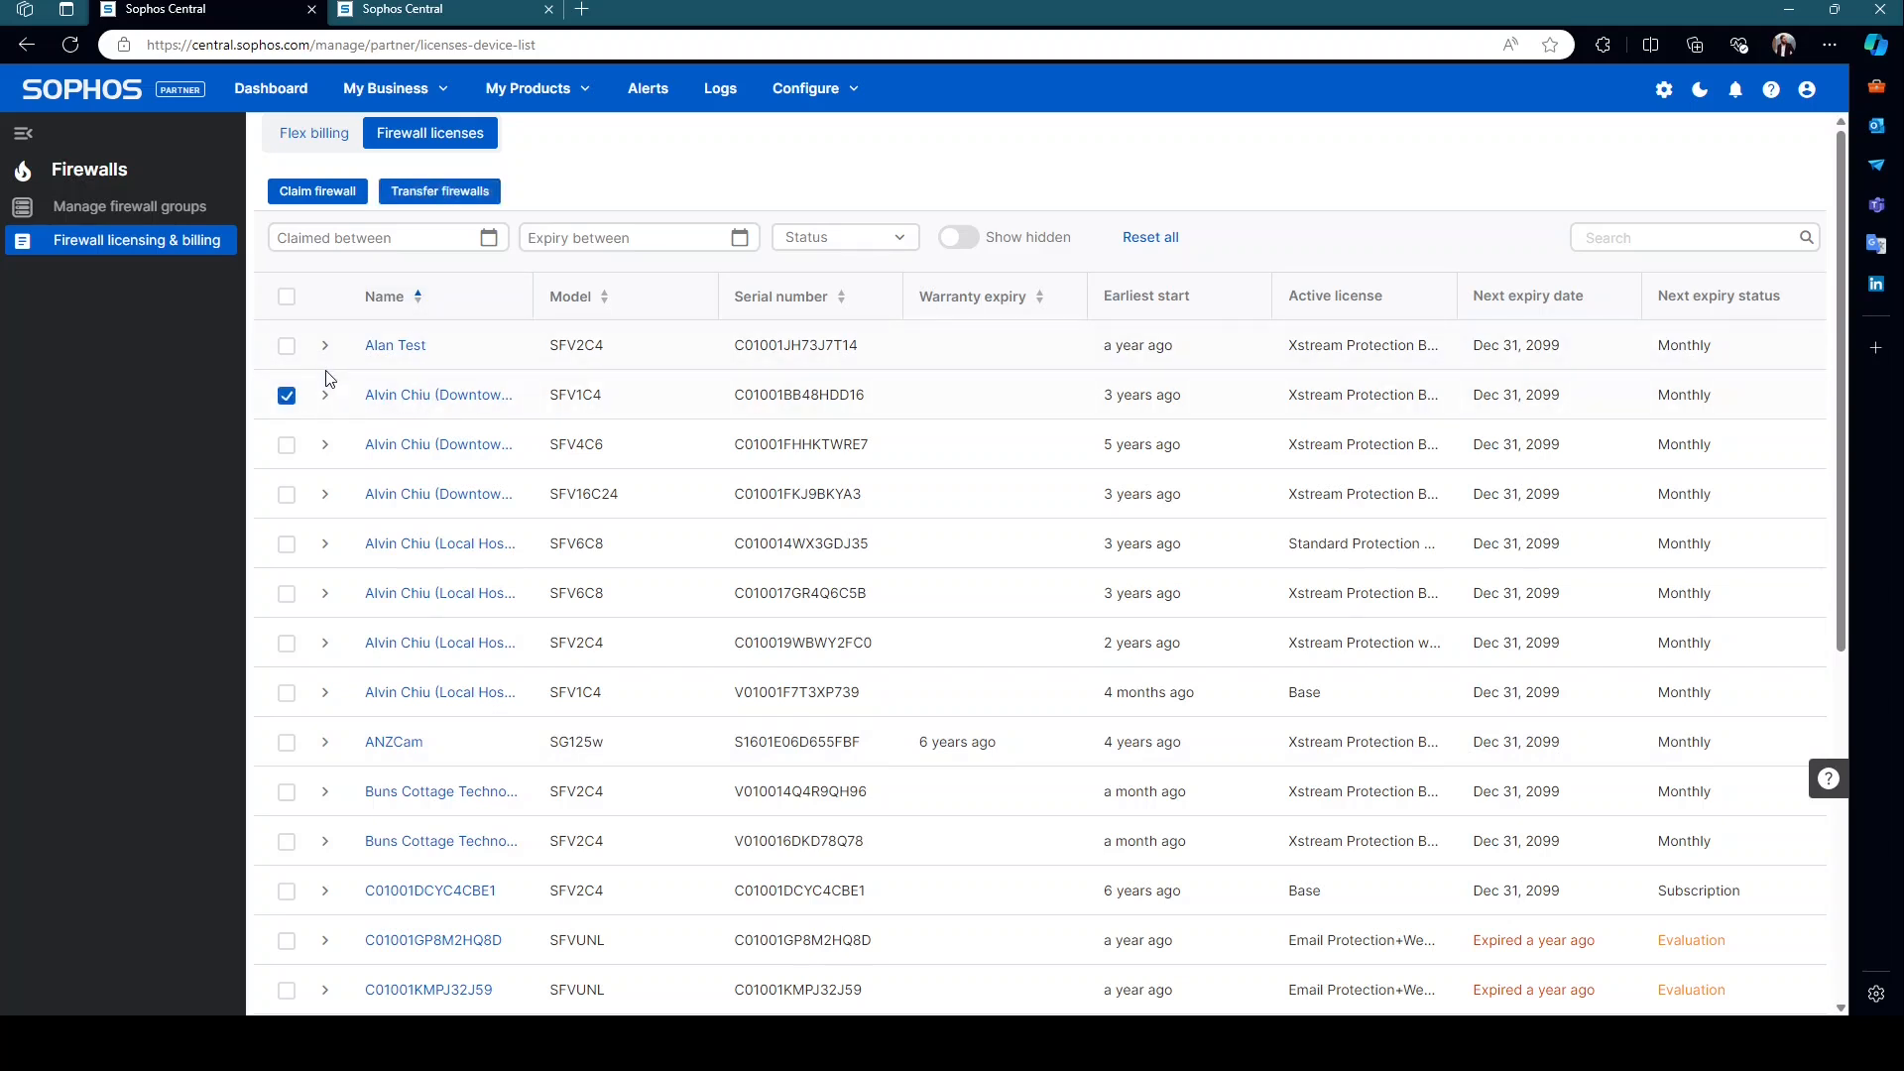
left_click(433, 194)
left_click(563, 484)
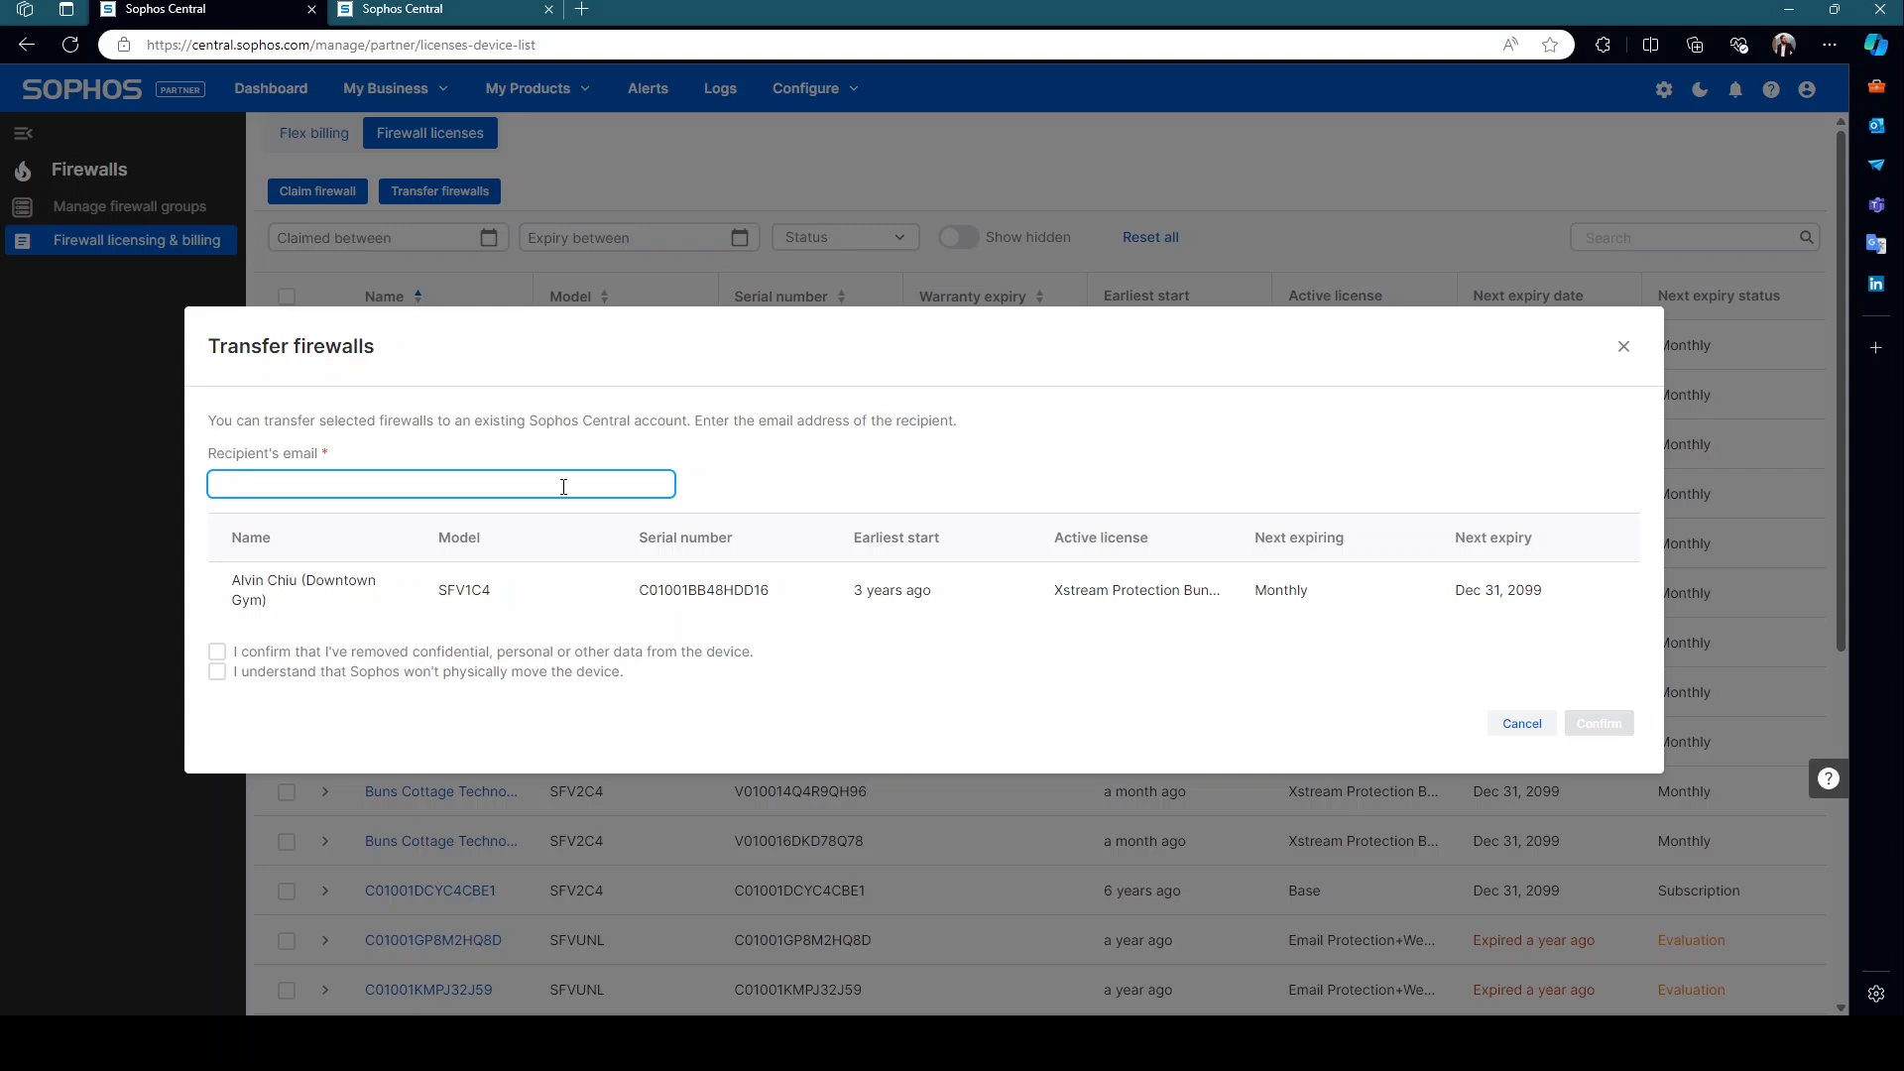
left_click(635, 448)
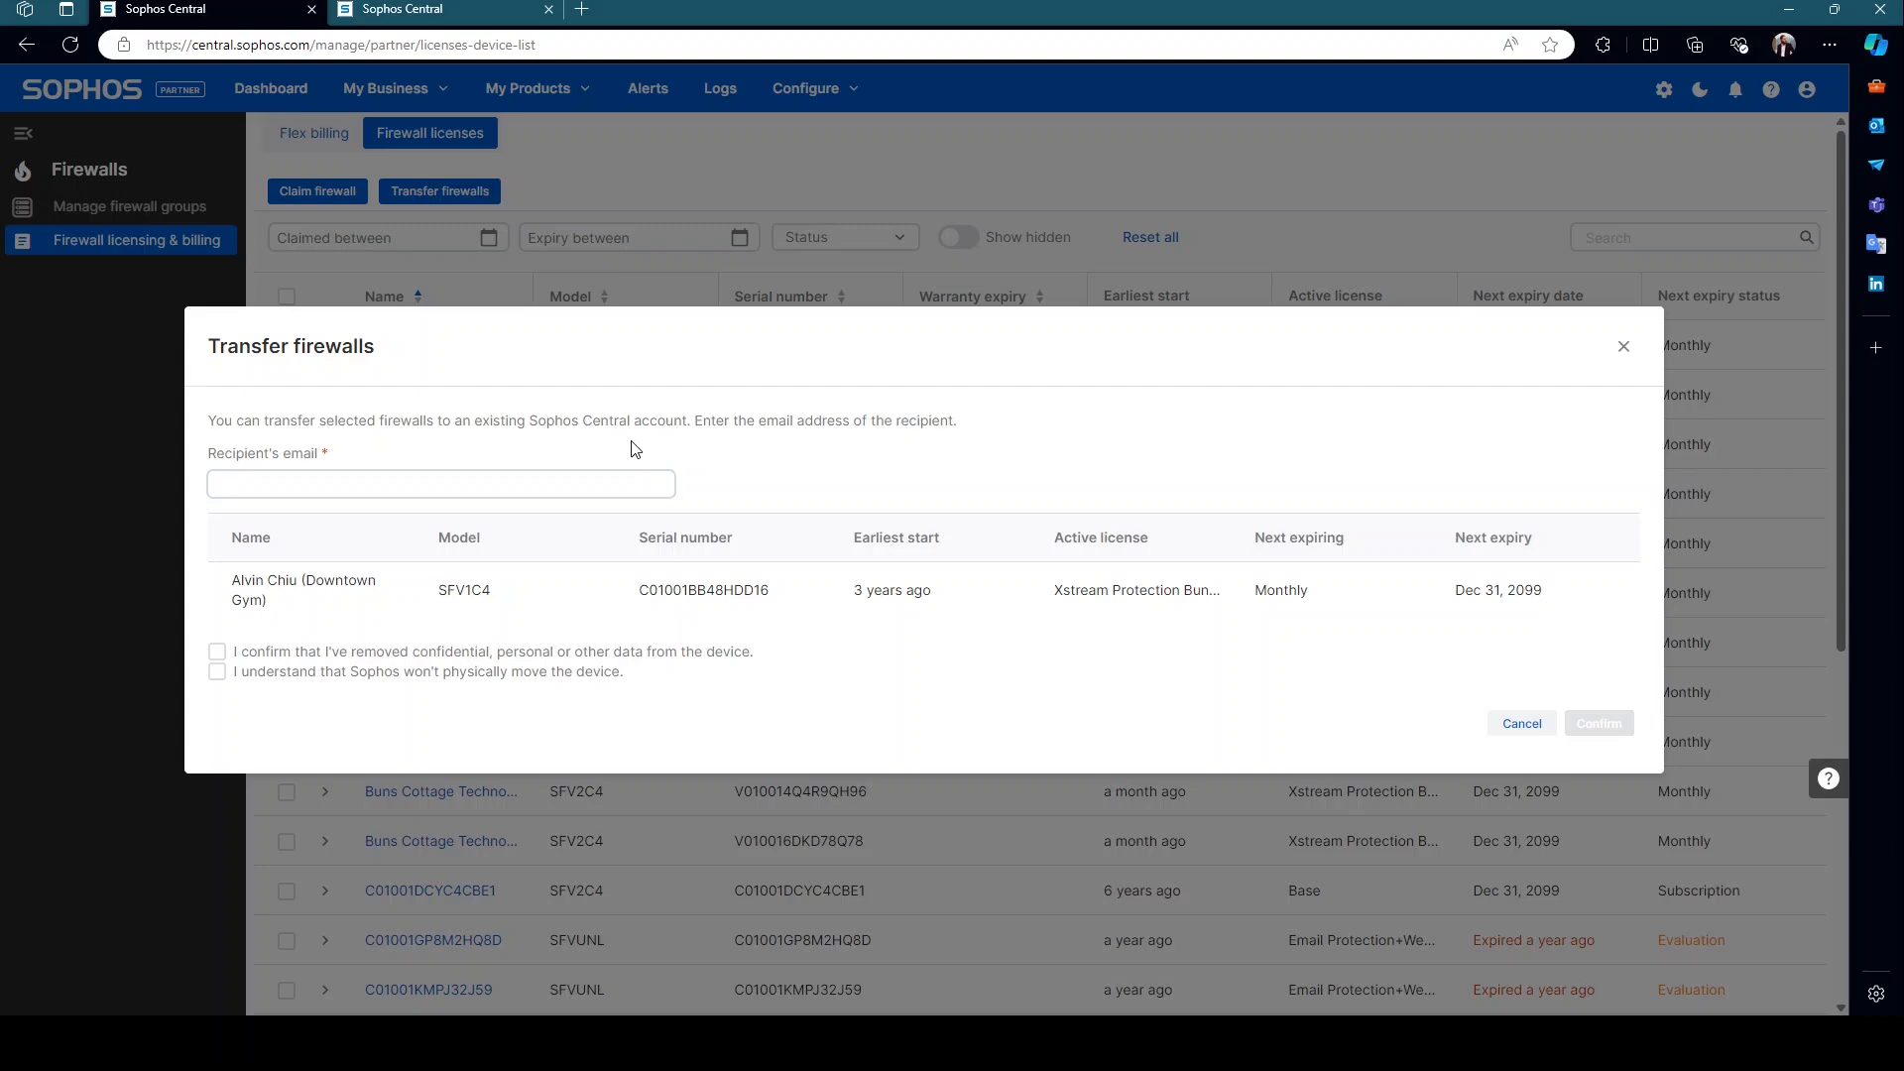
left_click(1520, 724)
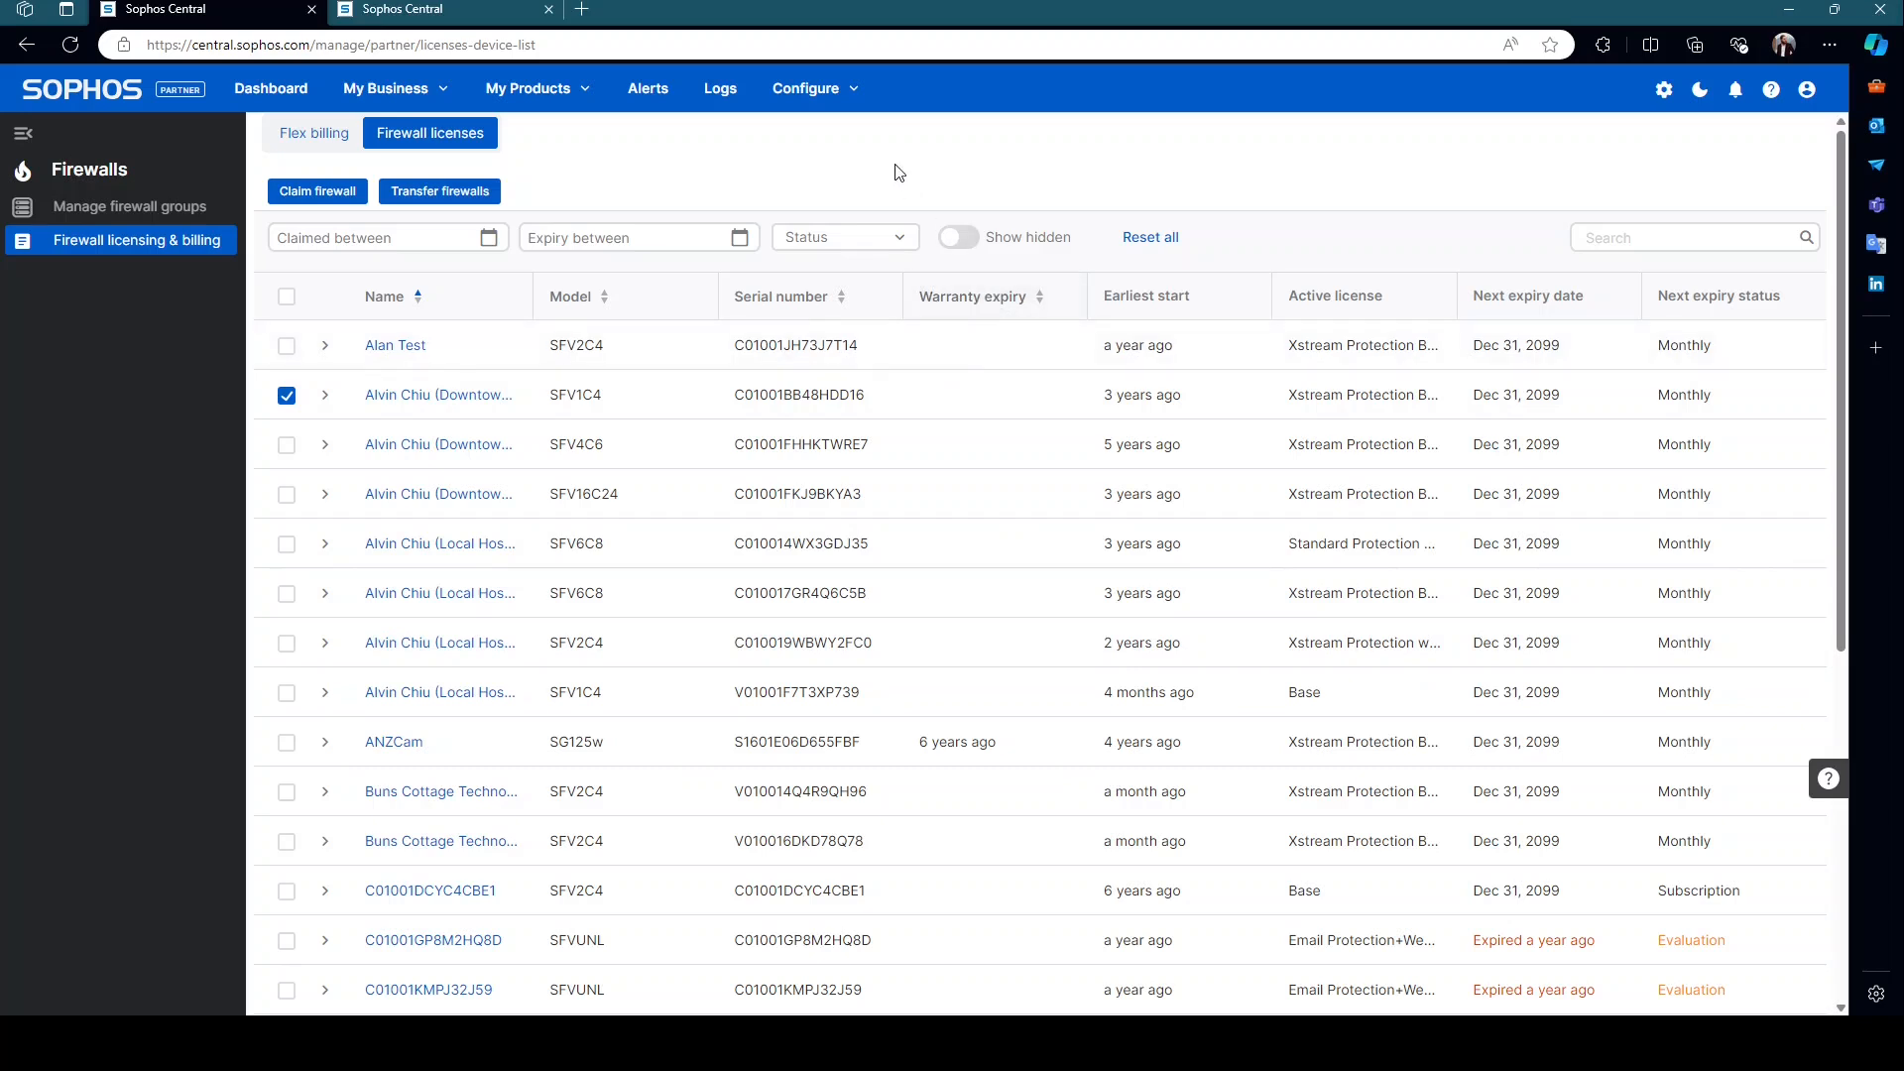
Open the partner account's Settings & Policies page
left_click(806, 89)
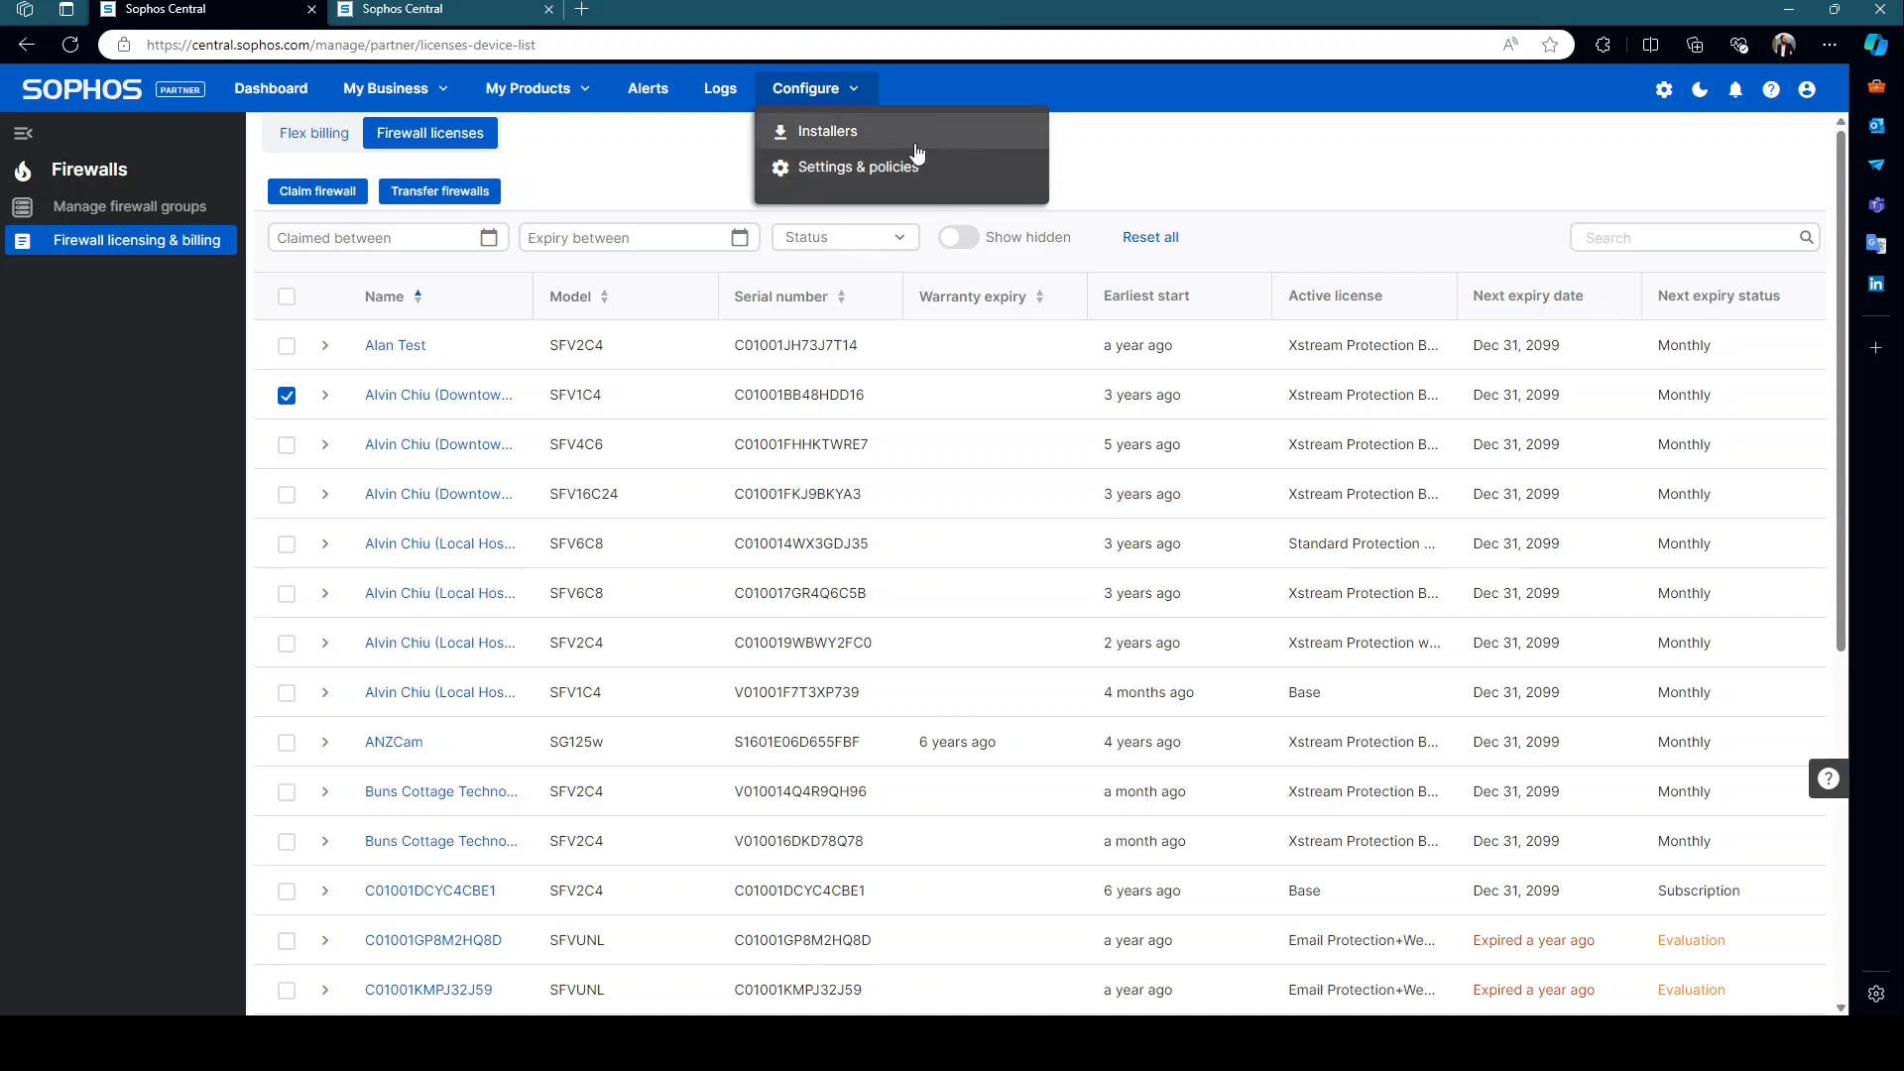
left_click(893, 168)
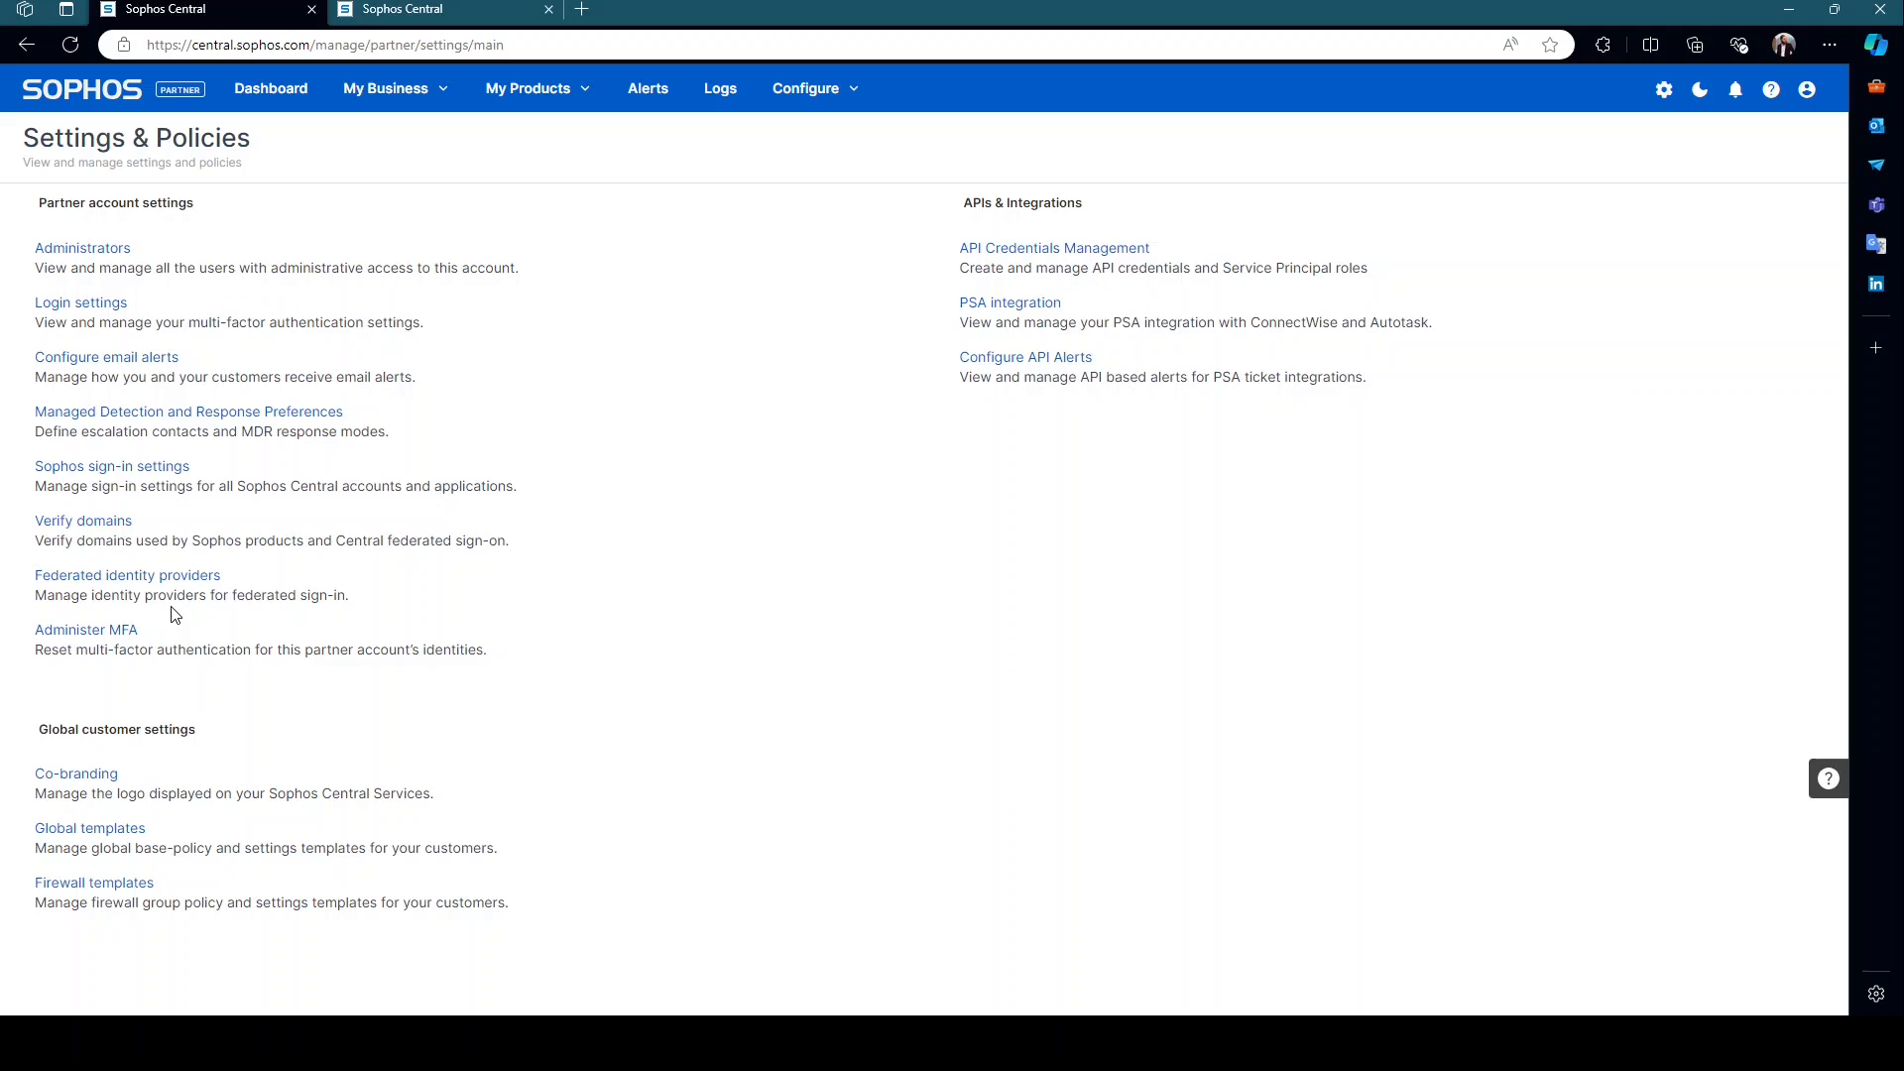
Examine the PSA integration options for ConnectWise, Autotask and CSV usage export, and return to the Settings & Policies page
left_click(1033, 311)
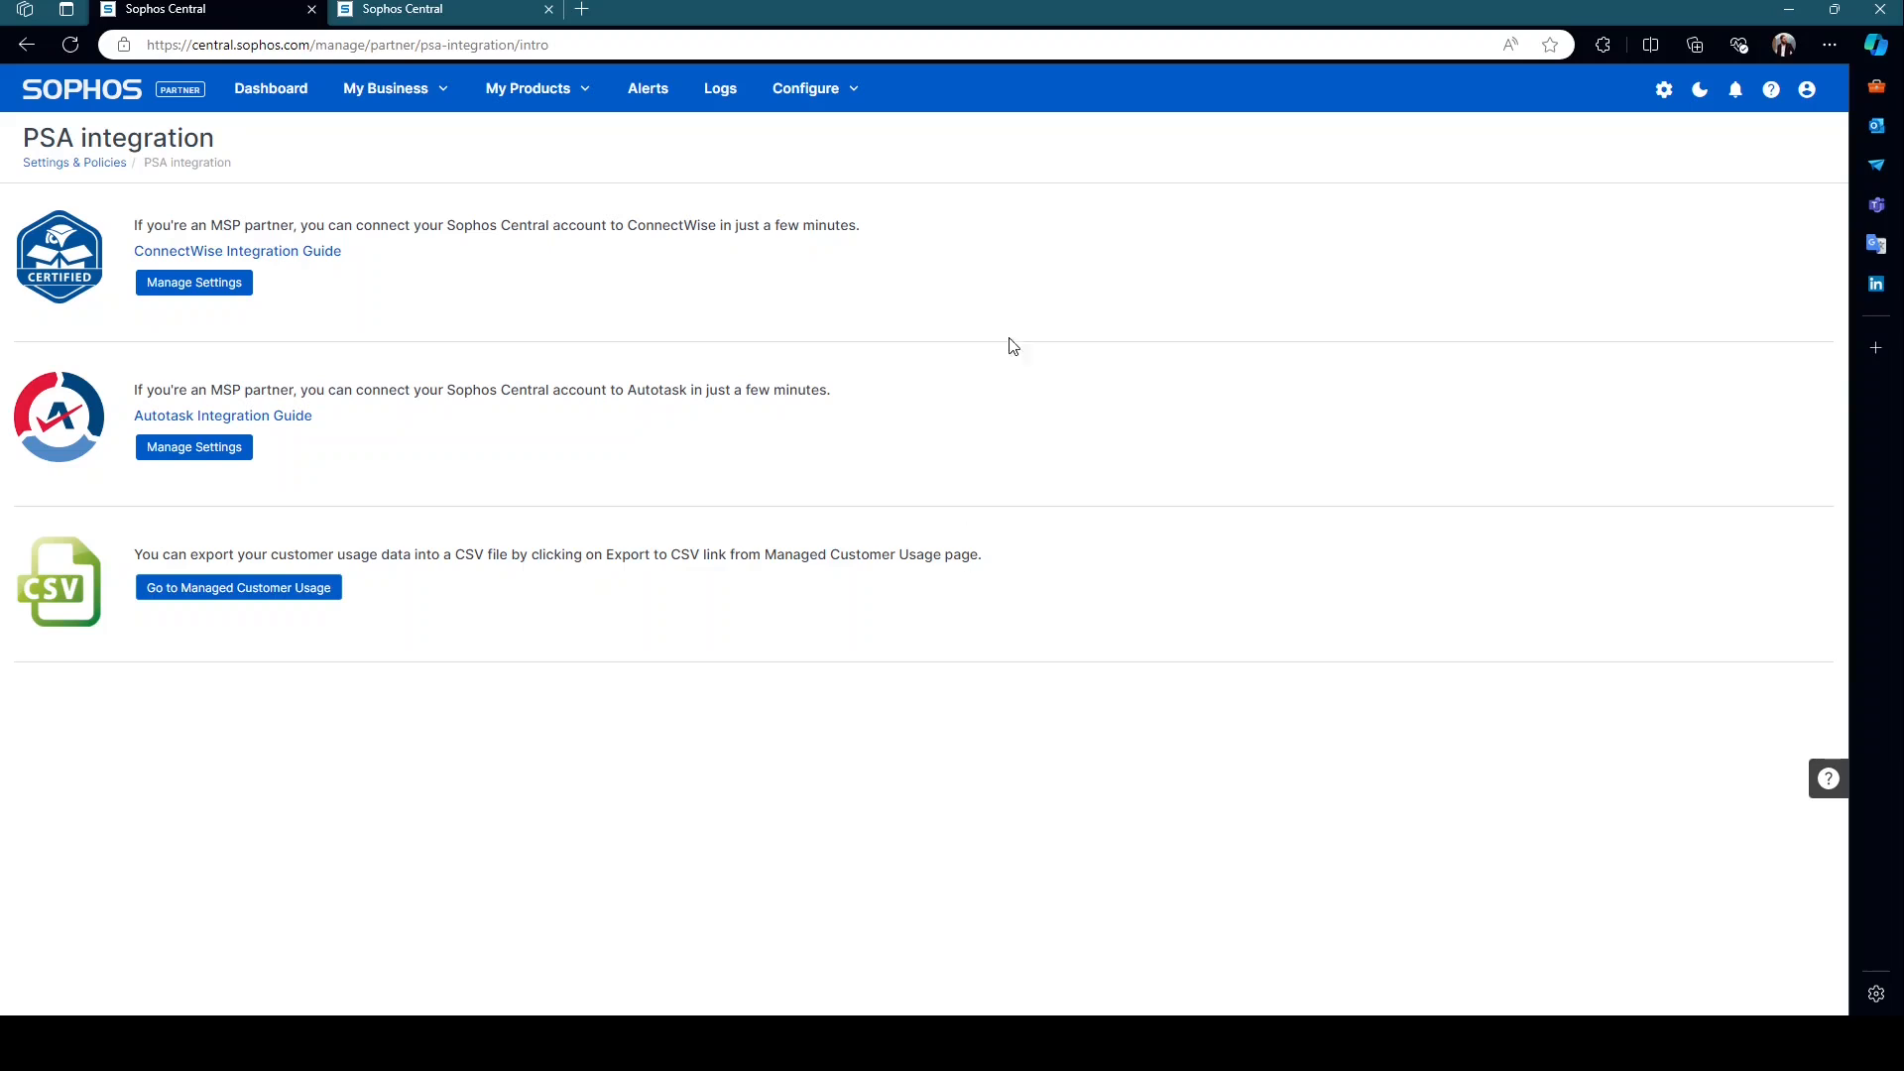
left_click(1650, 97)
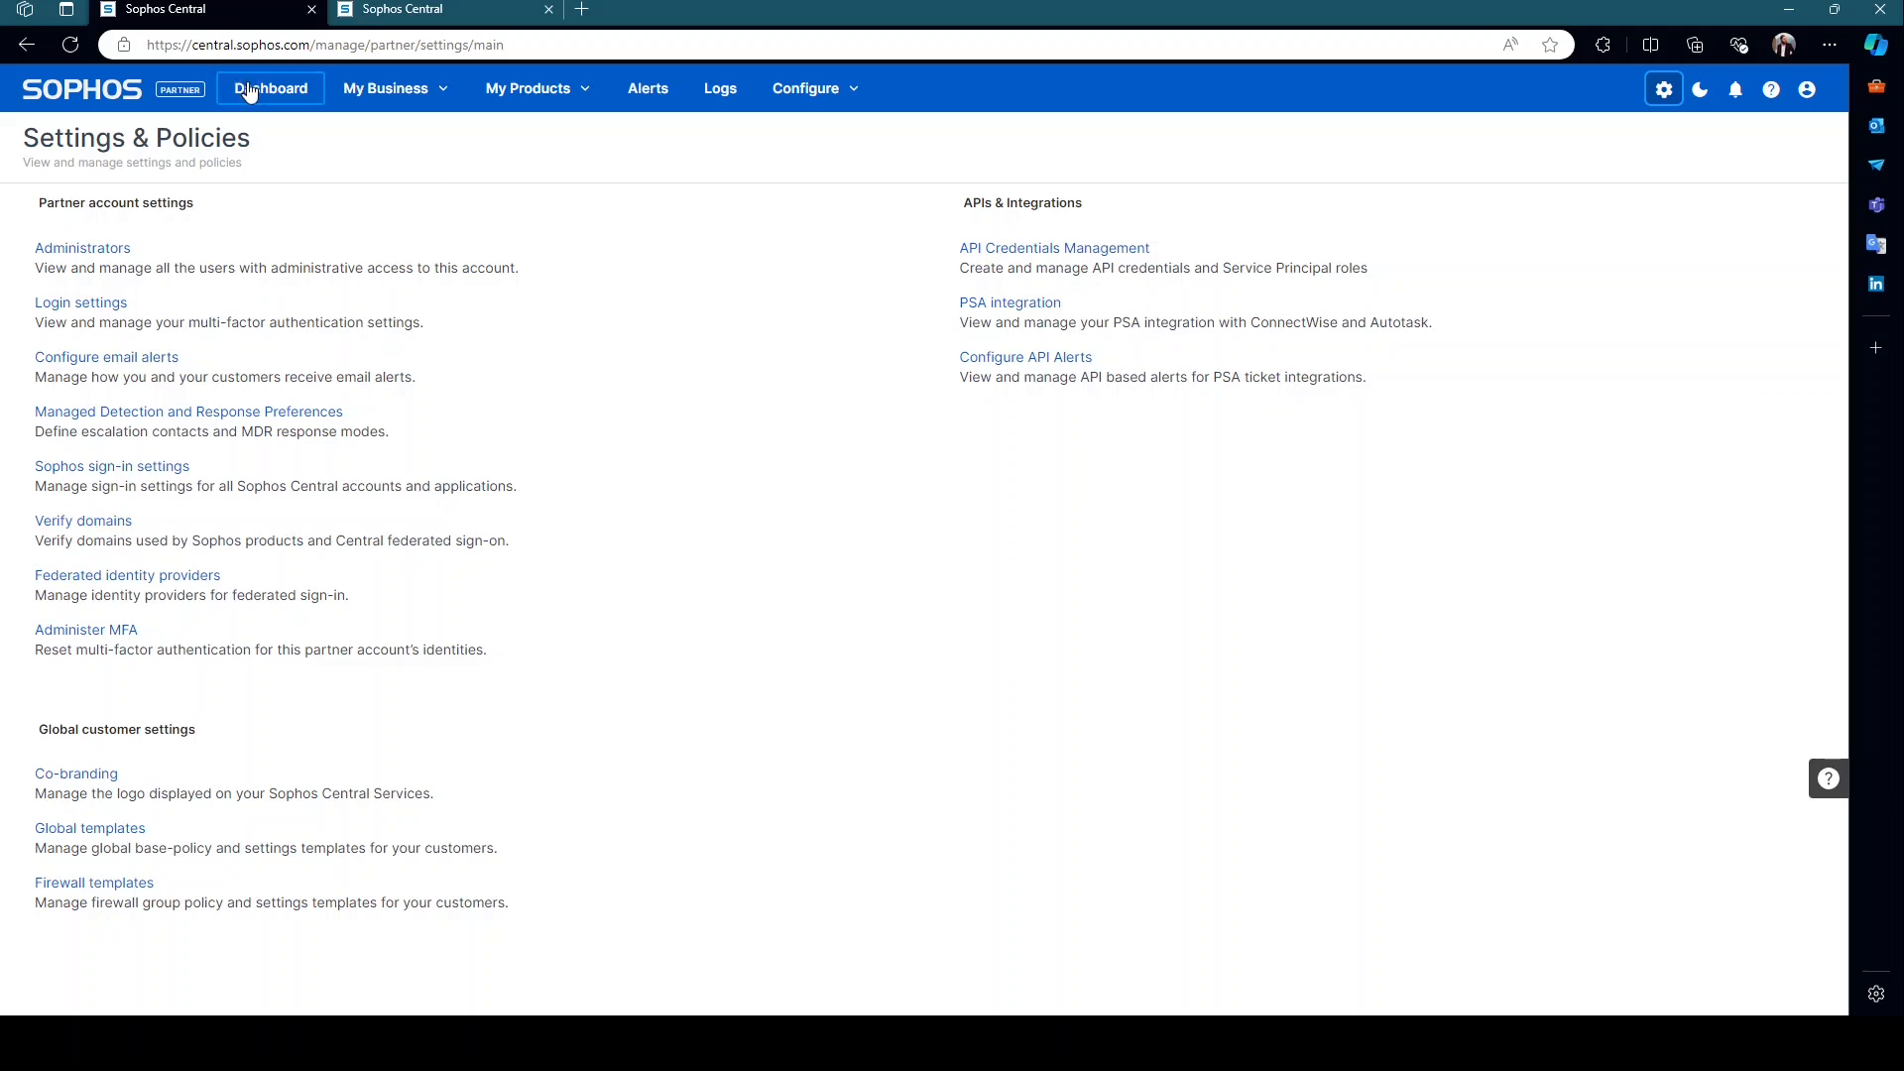
left_click(363, 87)
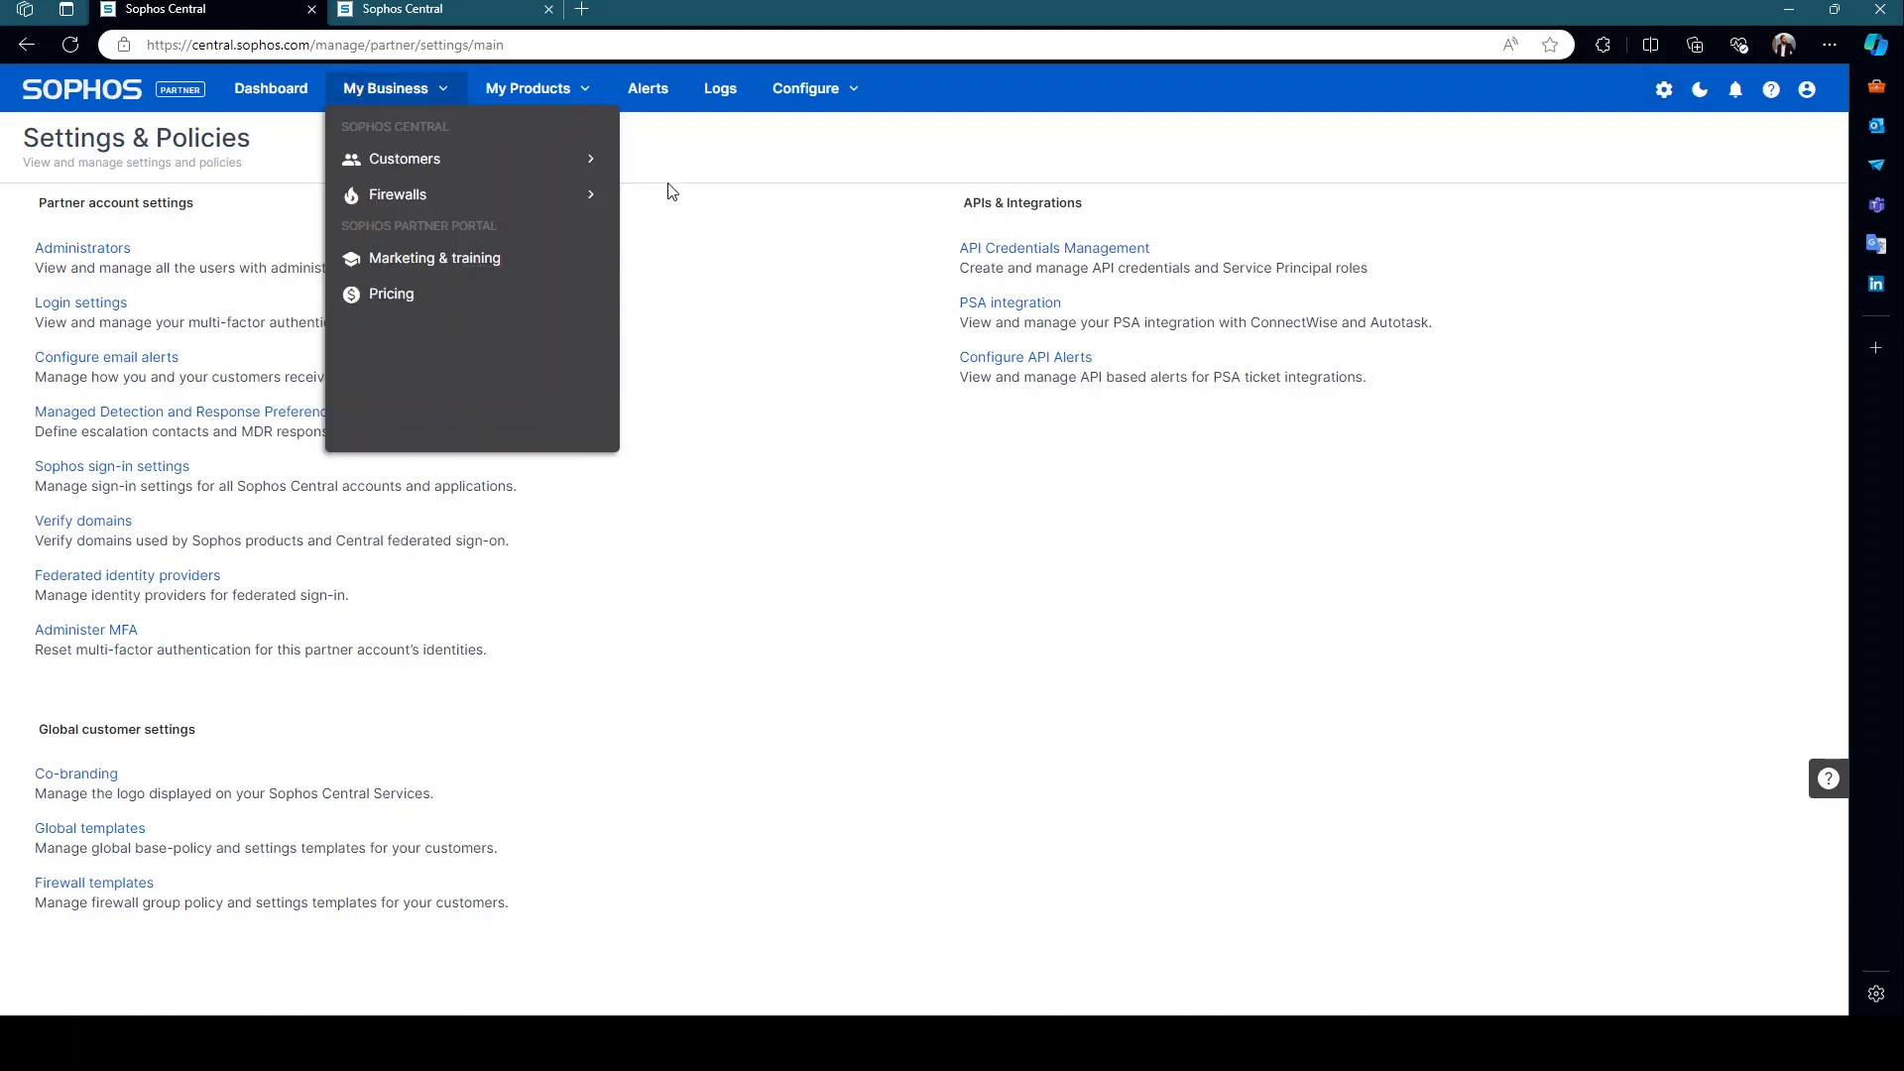
left_click(734, 205)
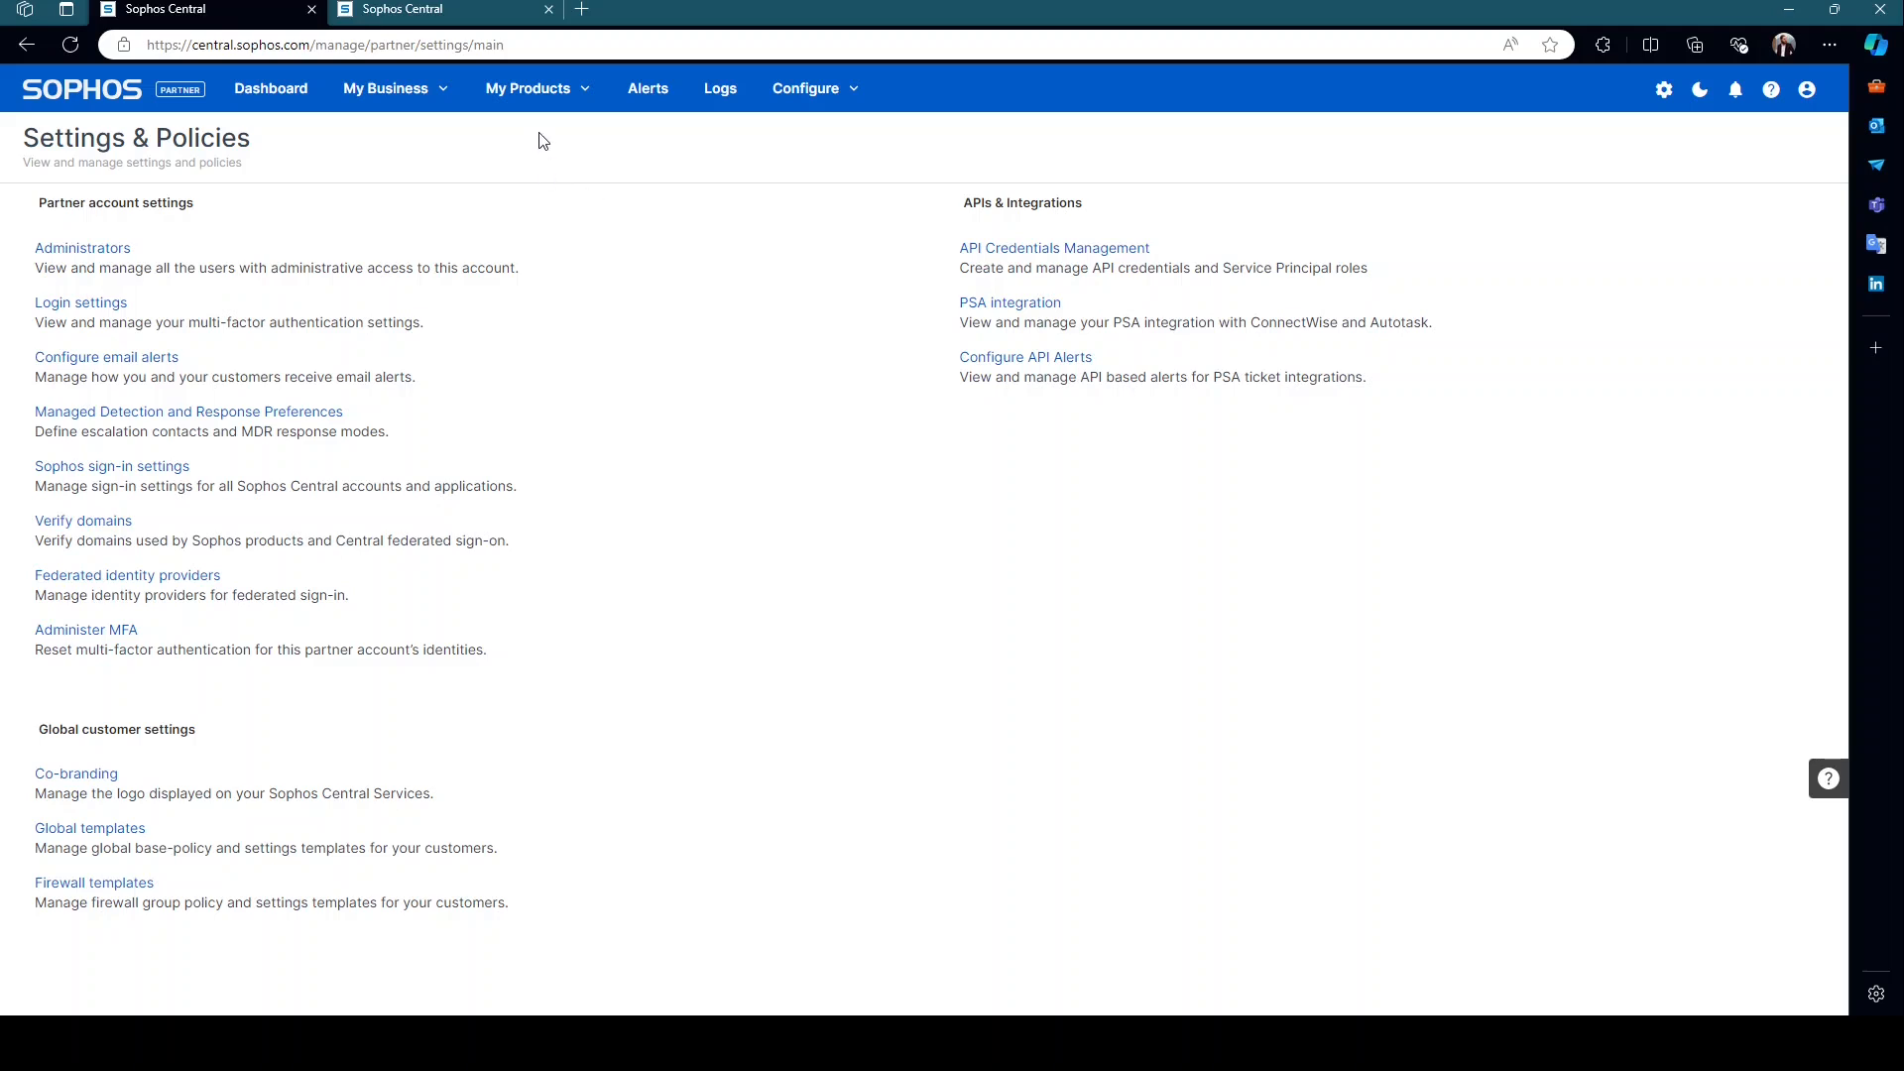
Open the MDR product's Cases page and look over the MDR sections available to the partner
left_click(516, 105)
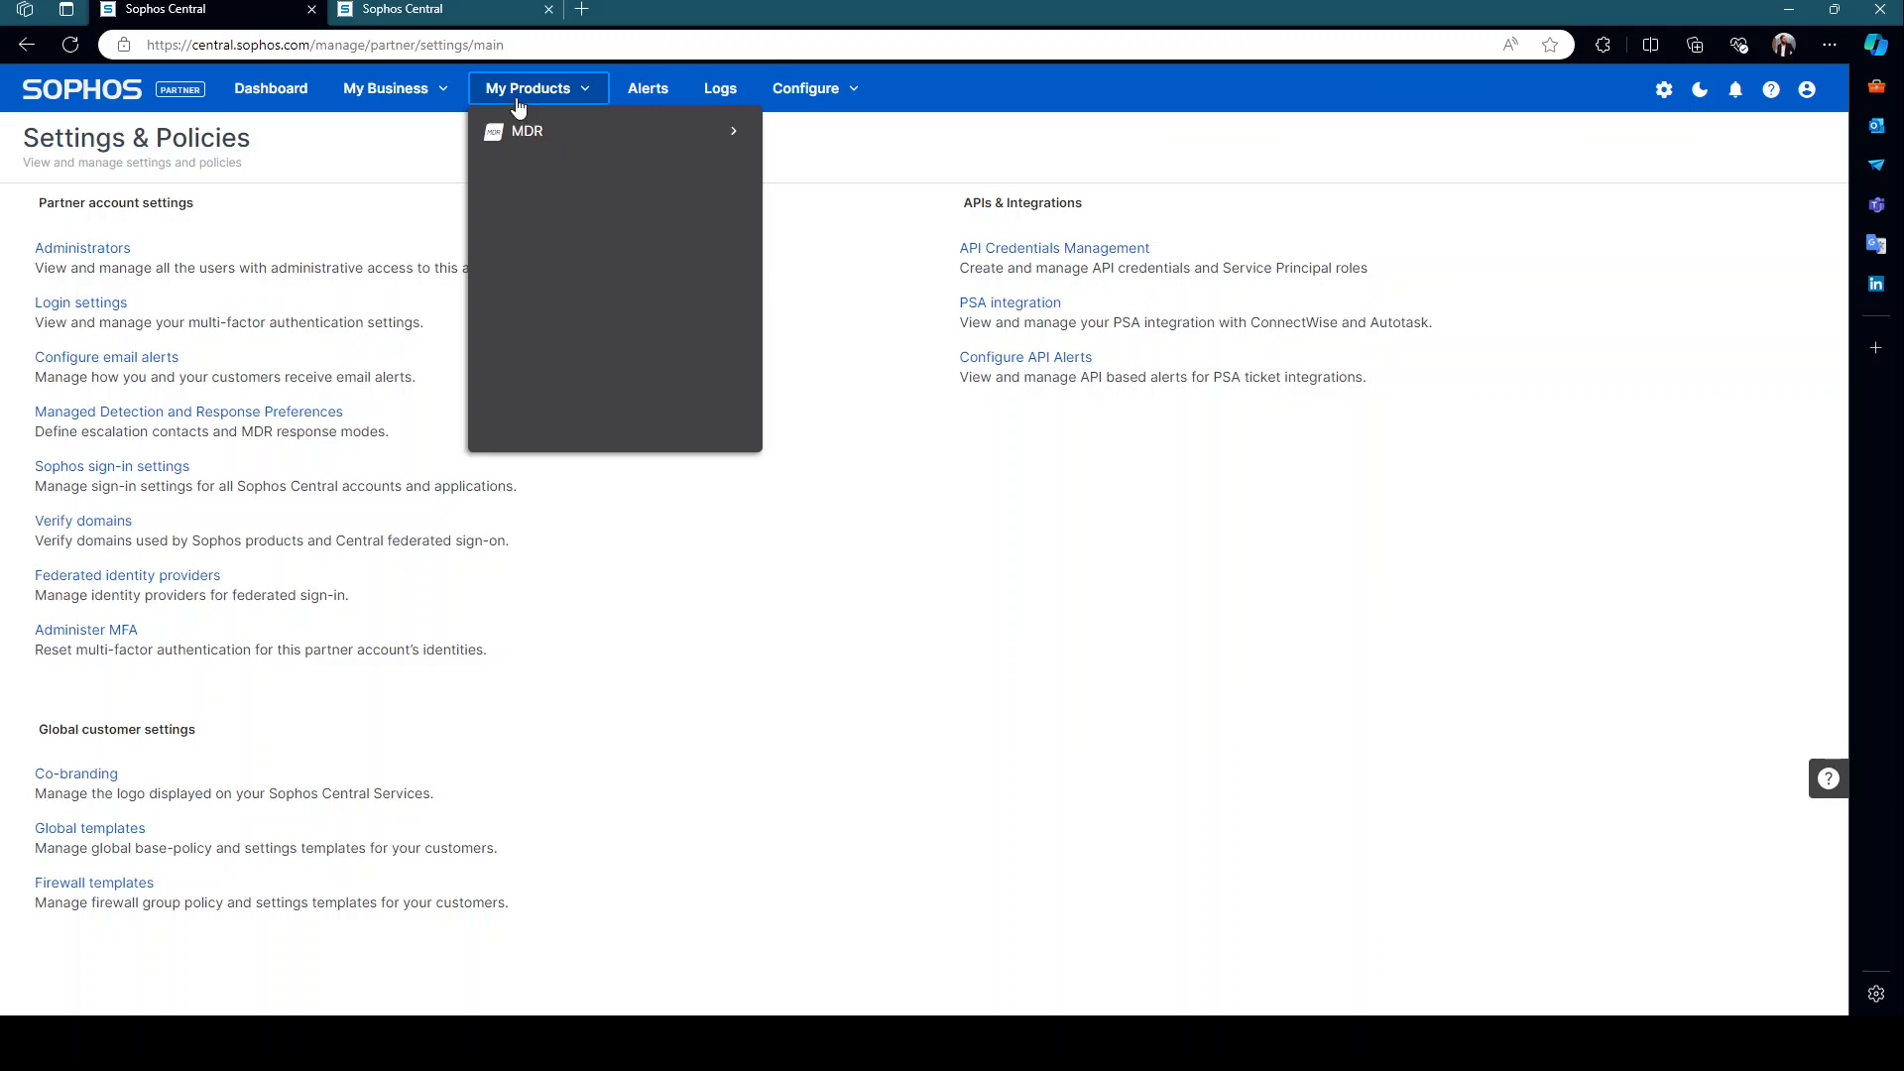
left_click(520, 135)
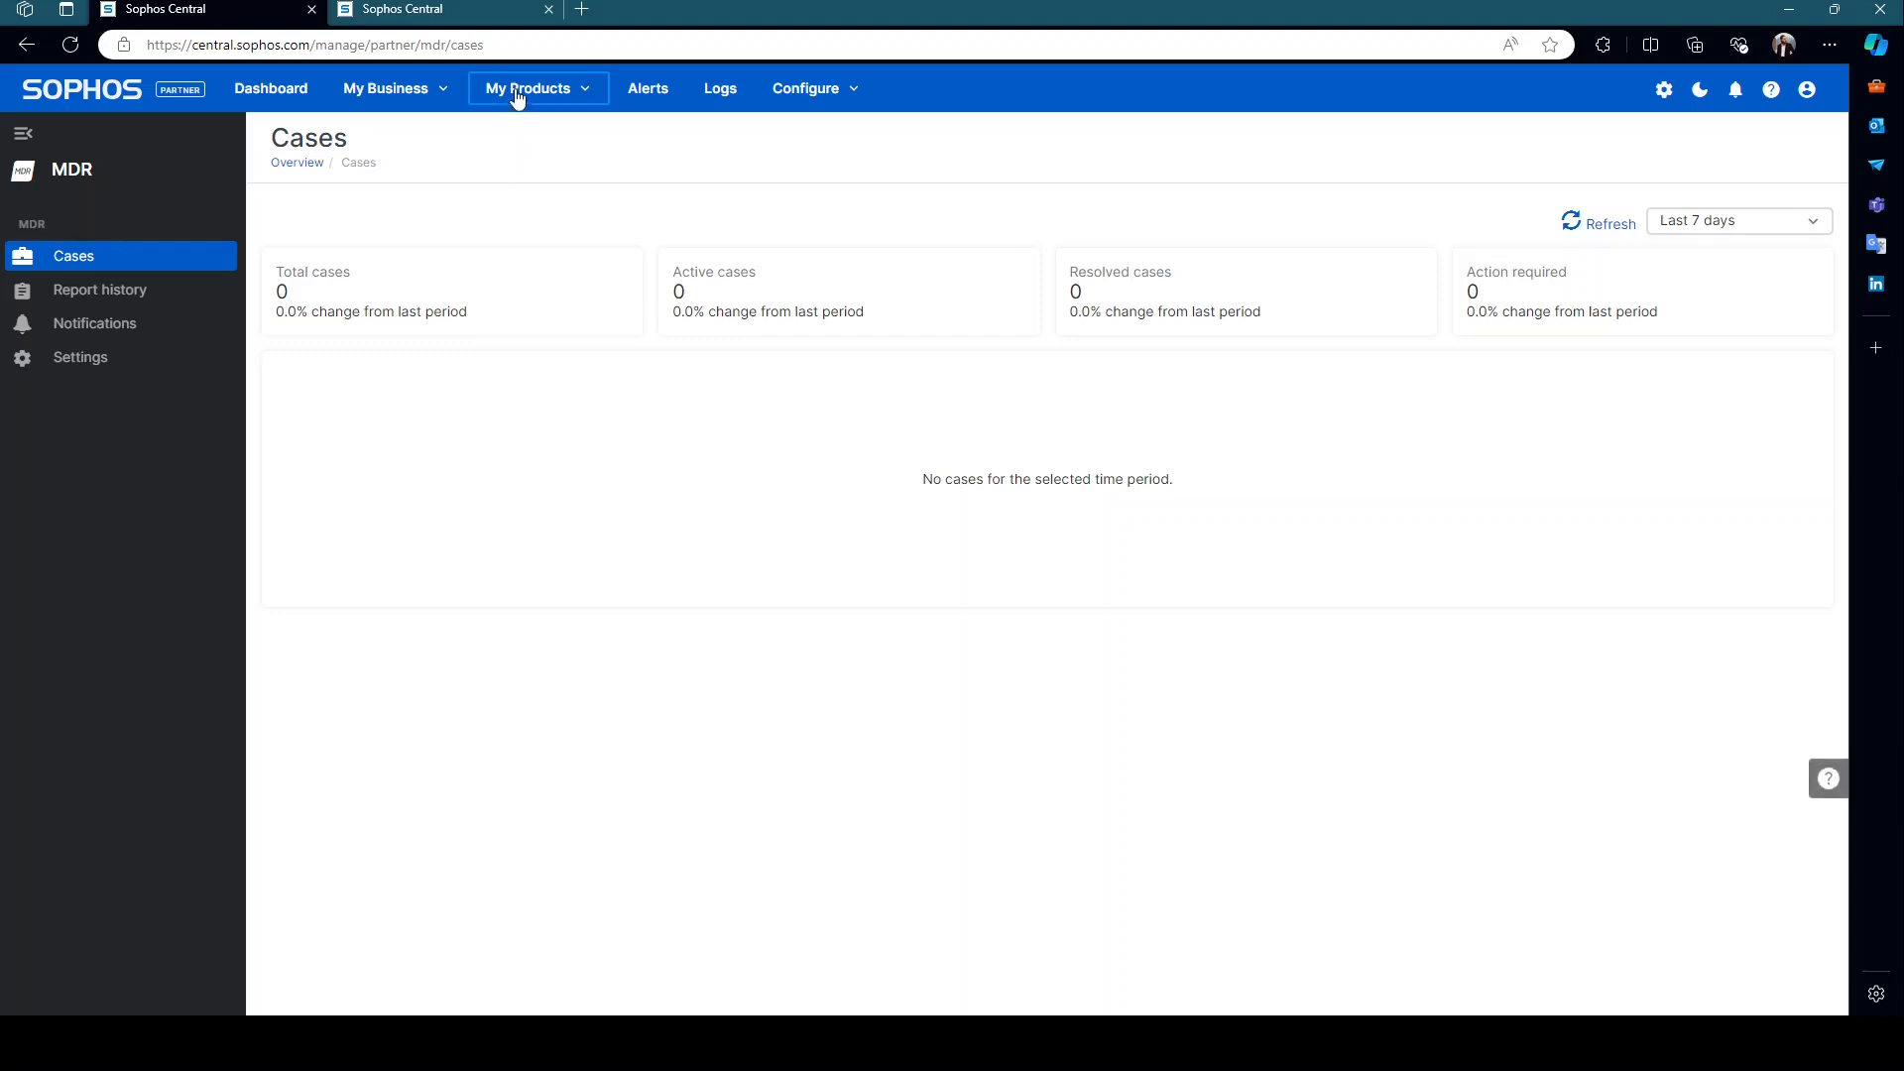
left_click(517, 100)
mouse_move(631, 133)
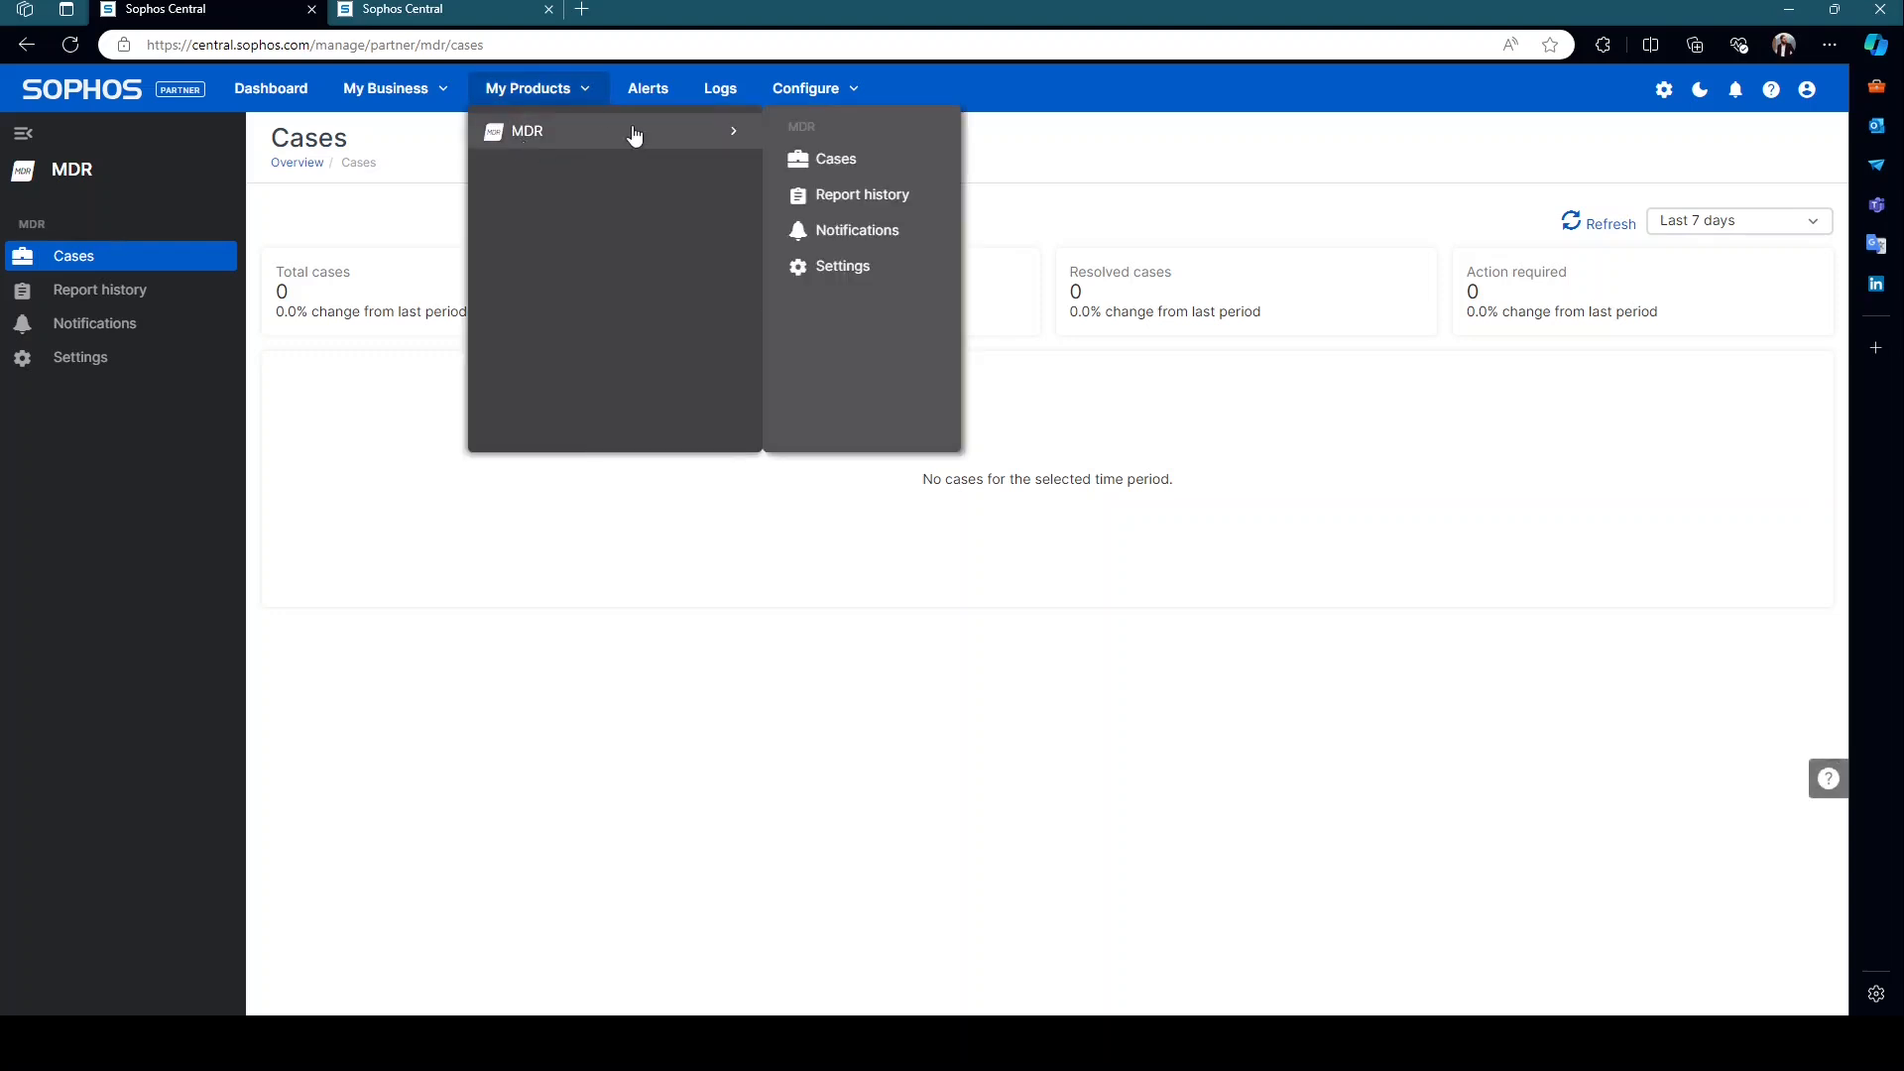
left_click(1099, 156)
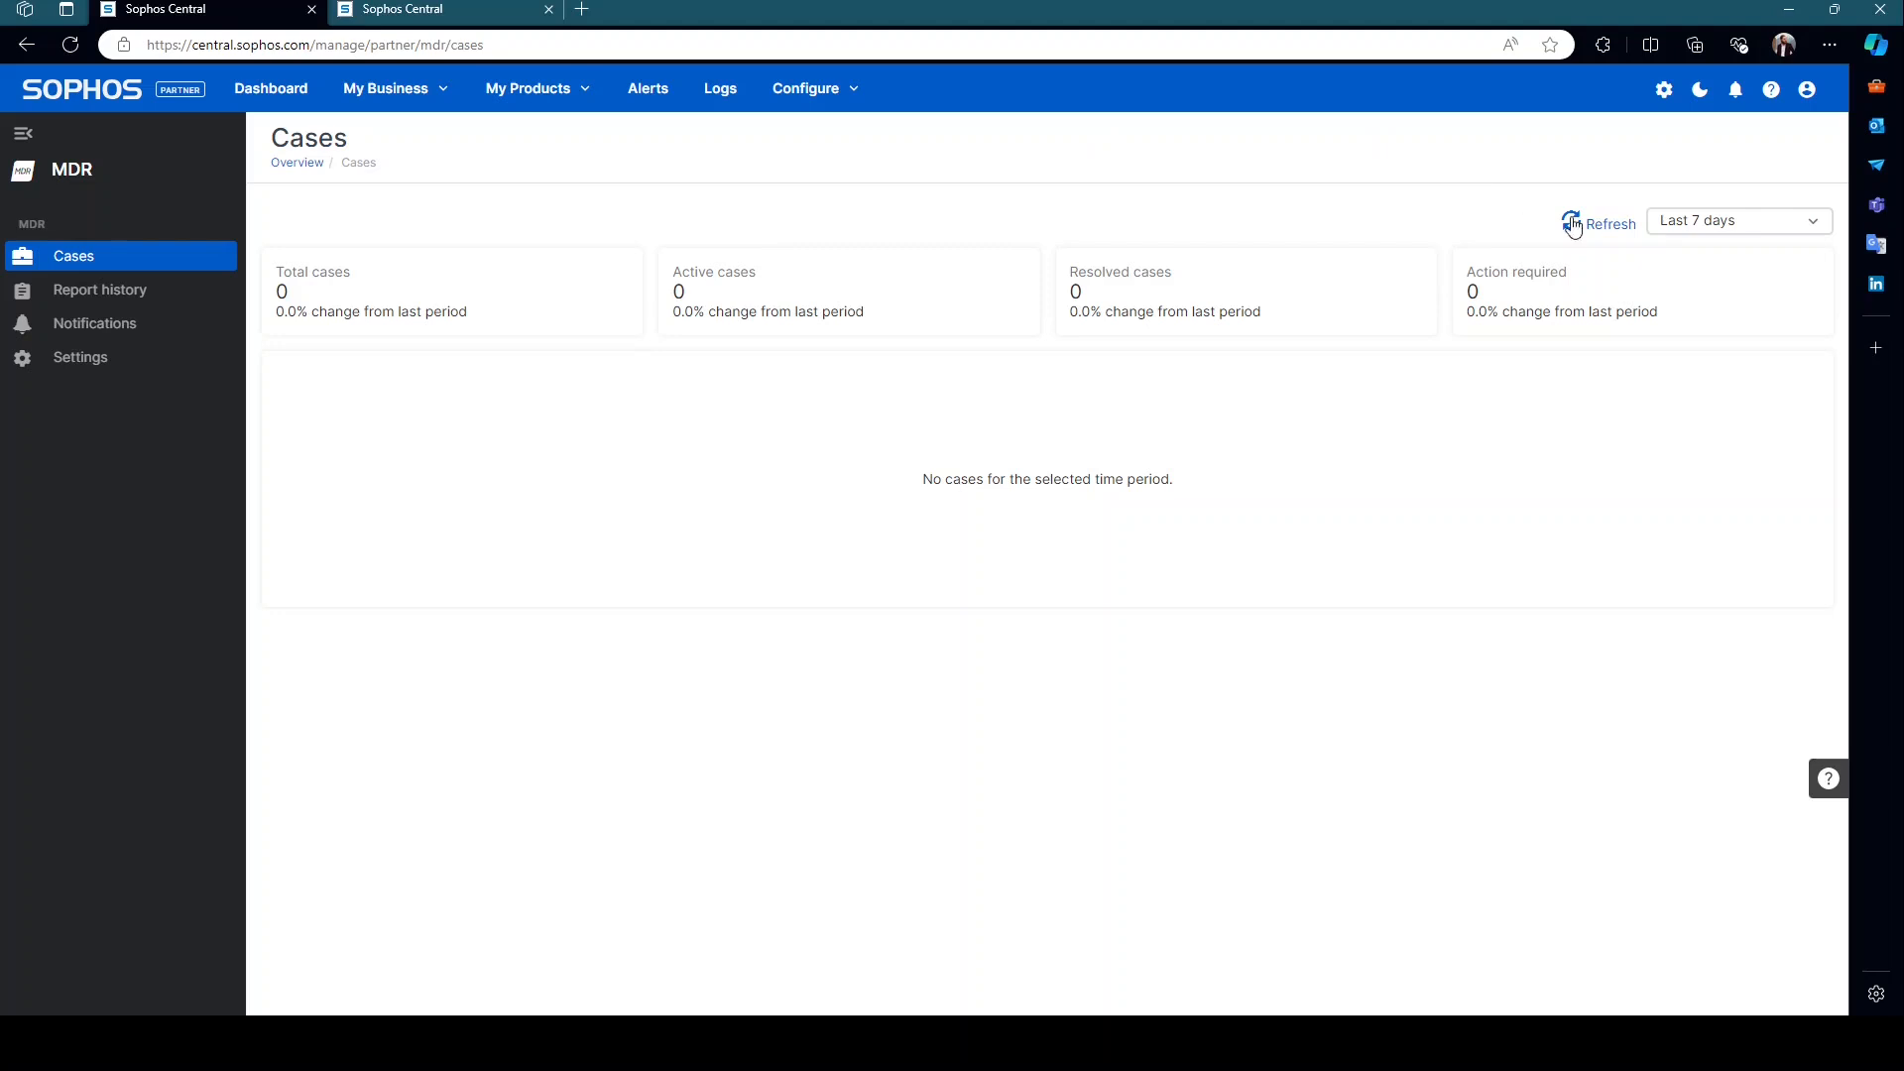
Filter the MDR cases by All escalated cases and by Cases requiring action
left_click(1685, 220)
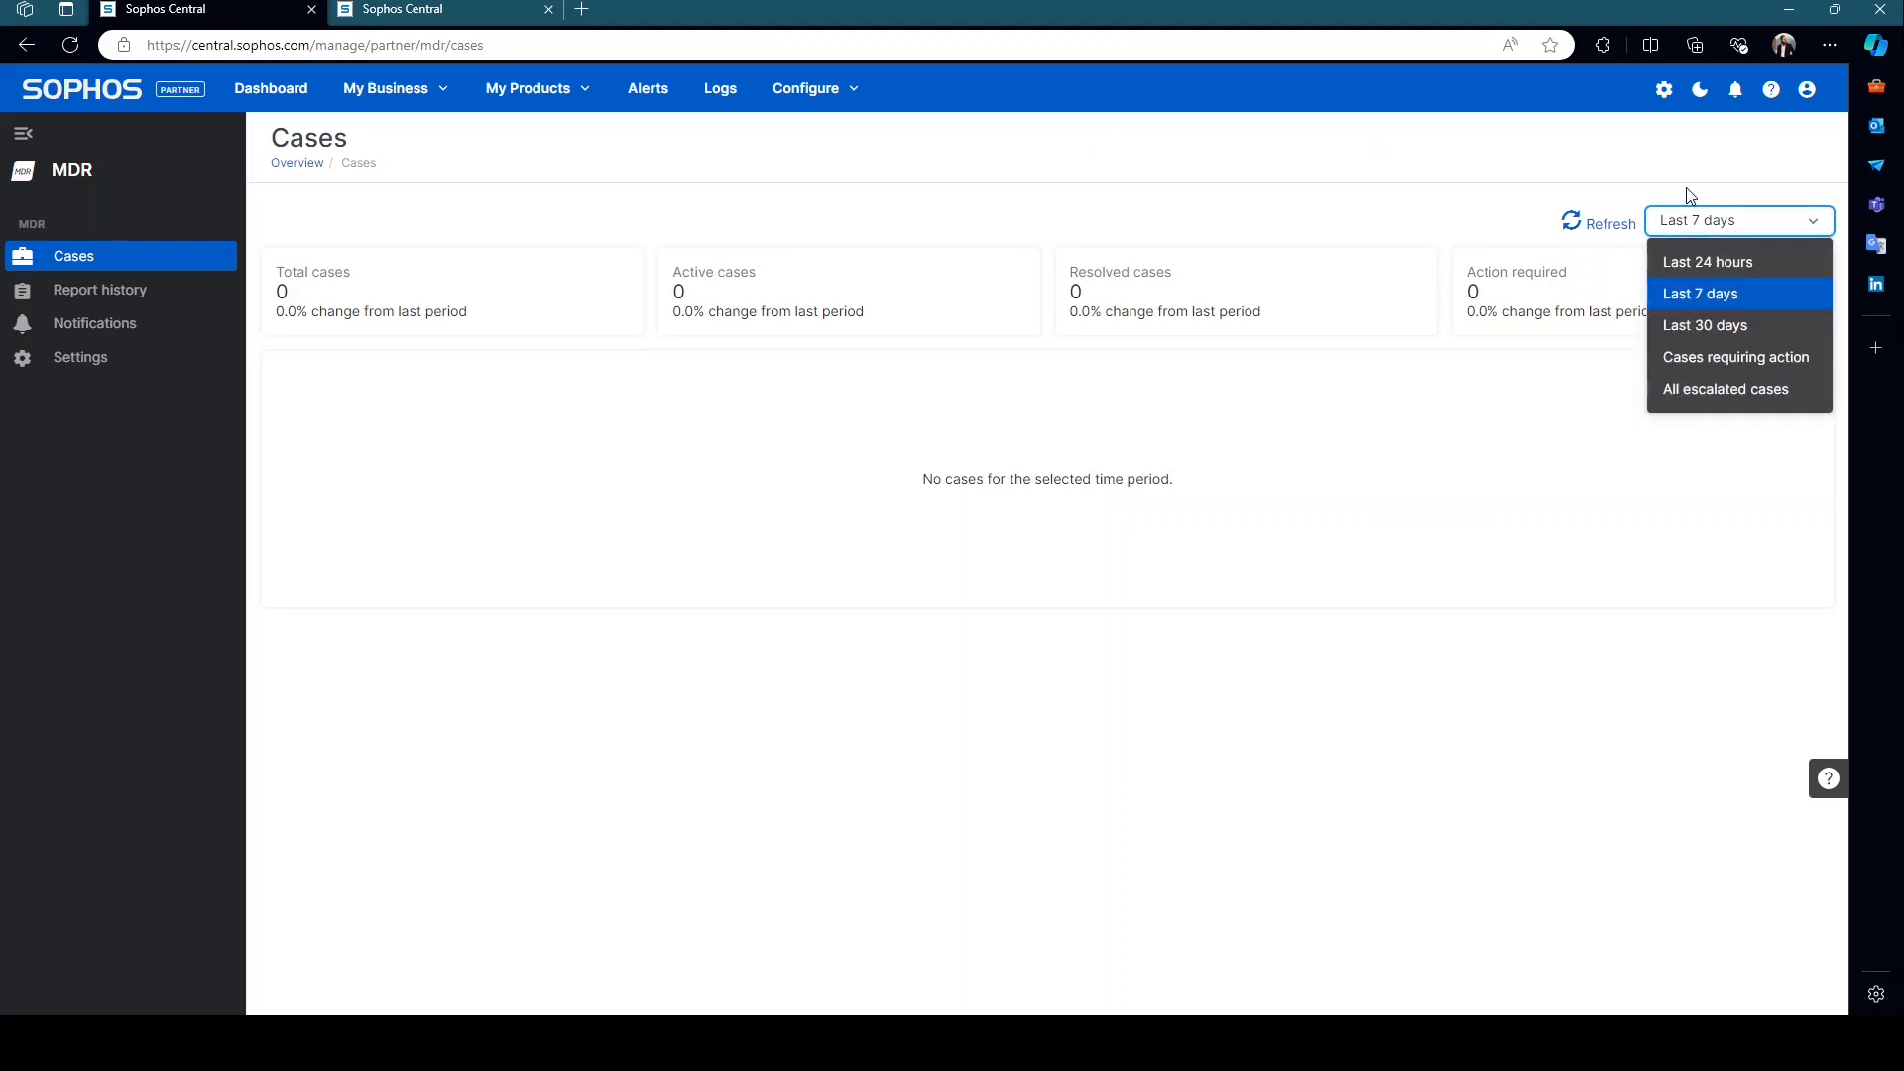
left_click(1734, 392)
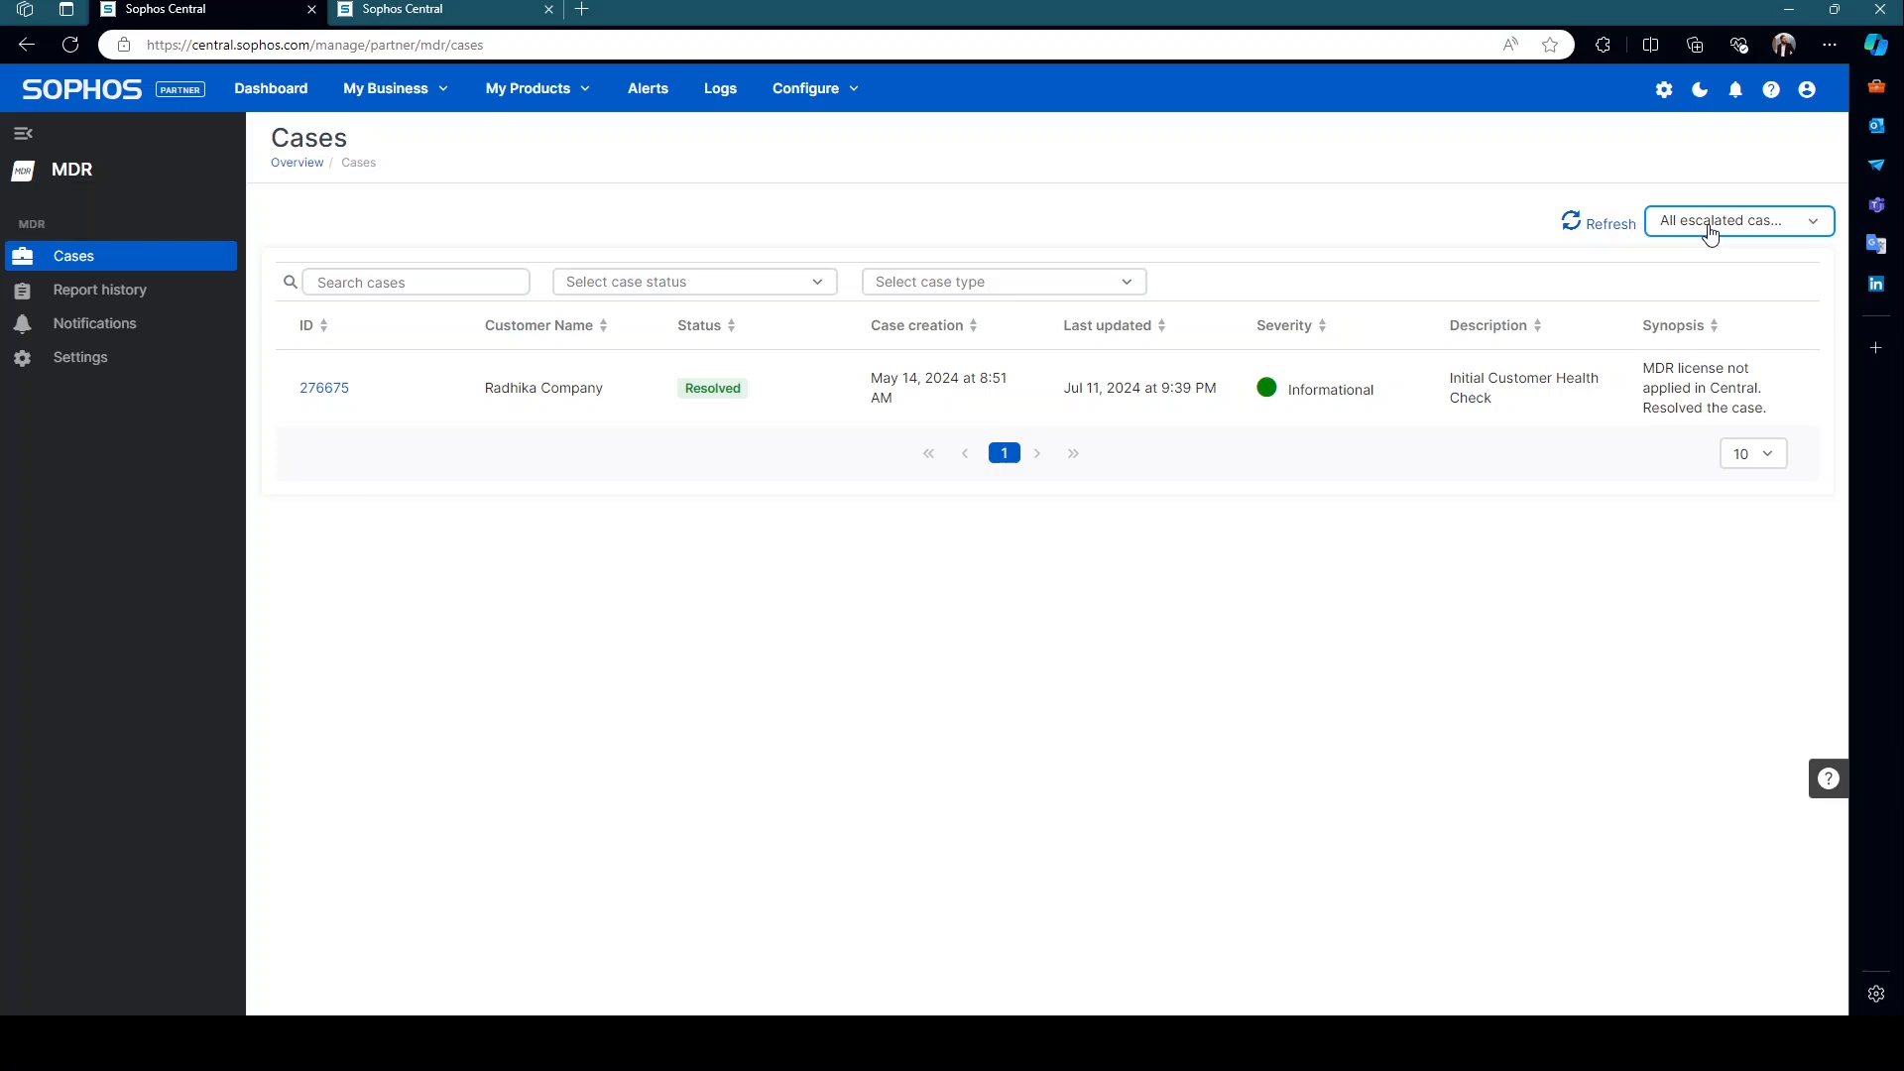
left_click(1710, 234)
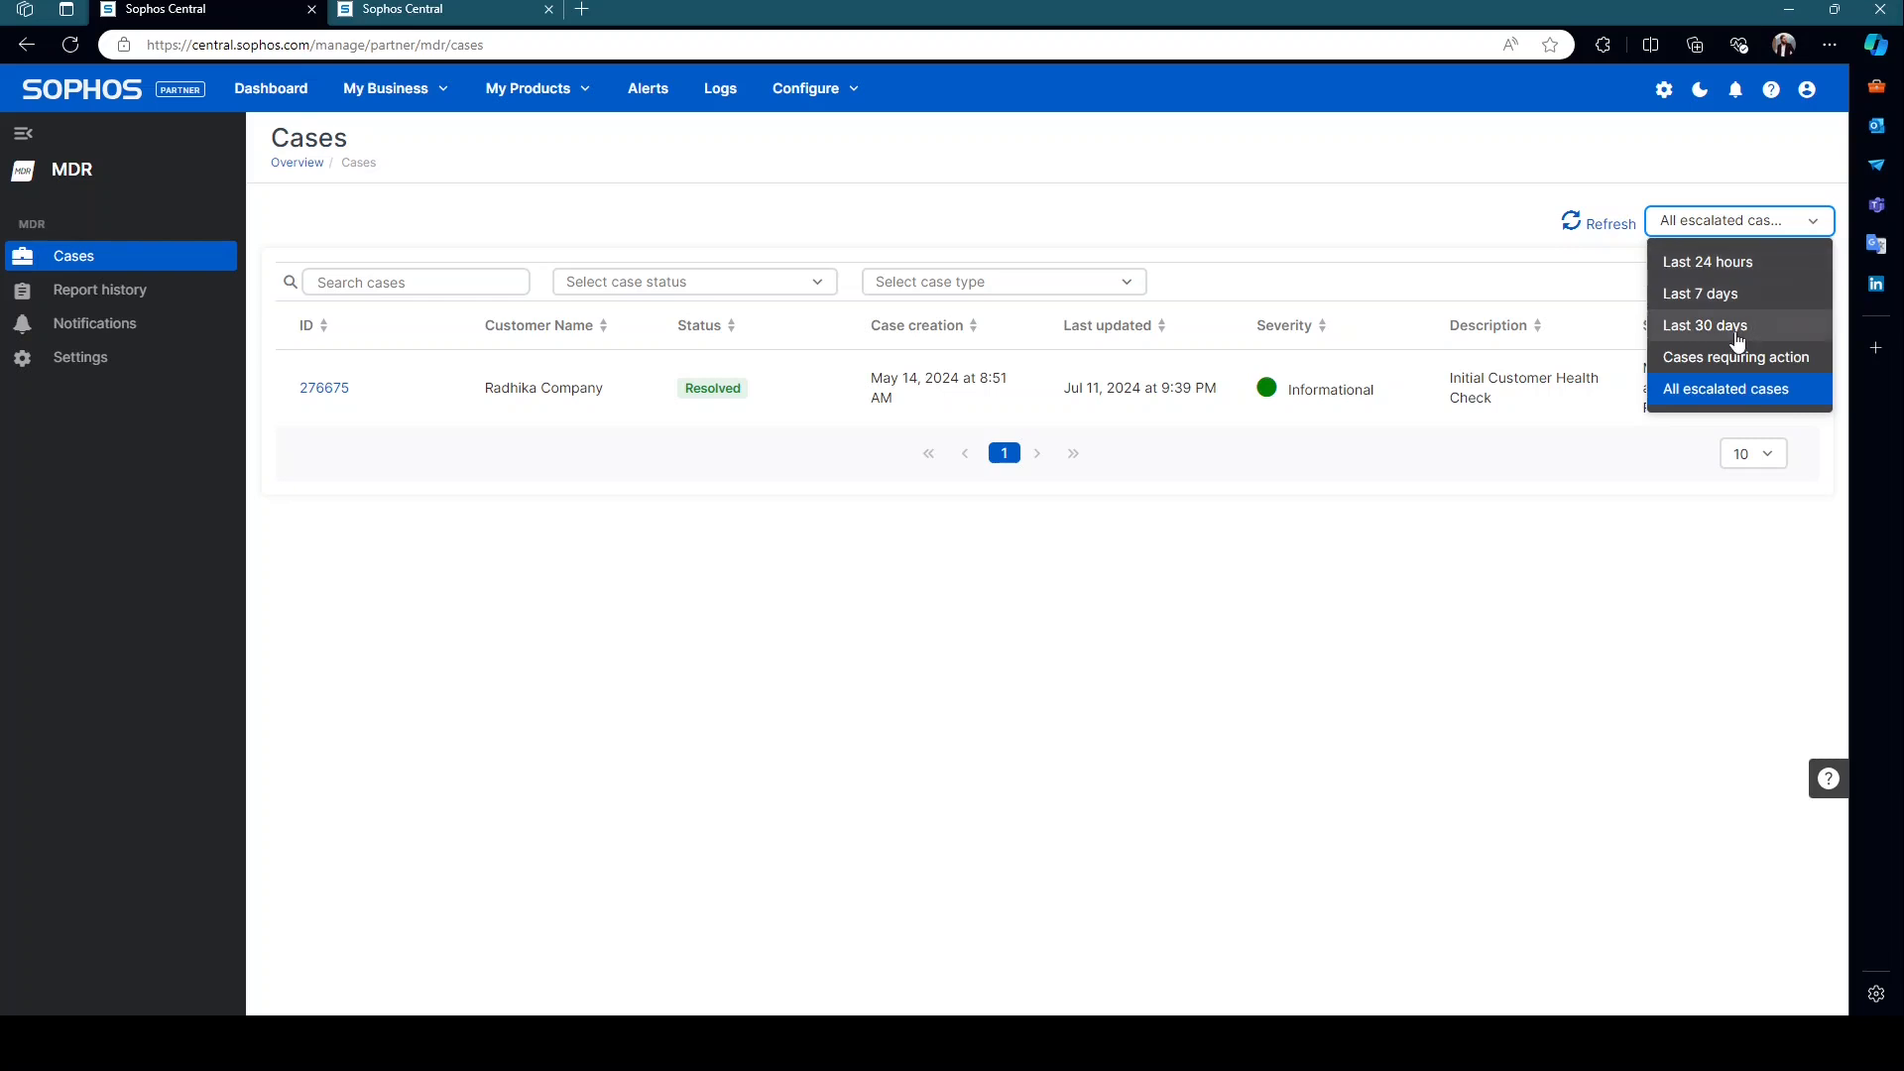
left_click(1745, 361)
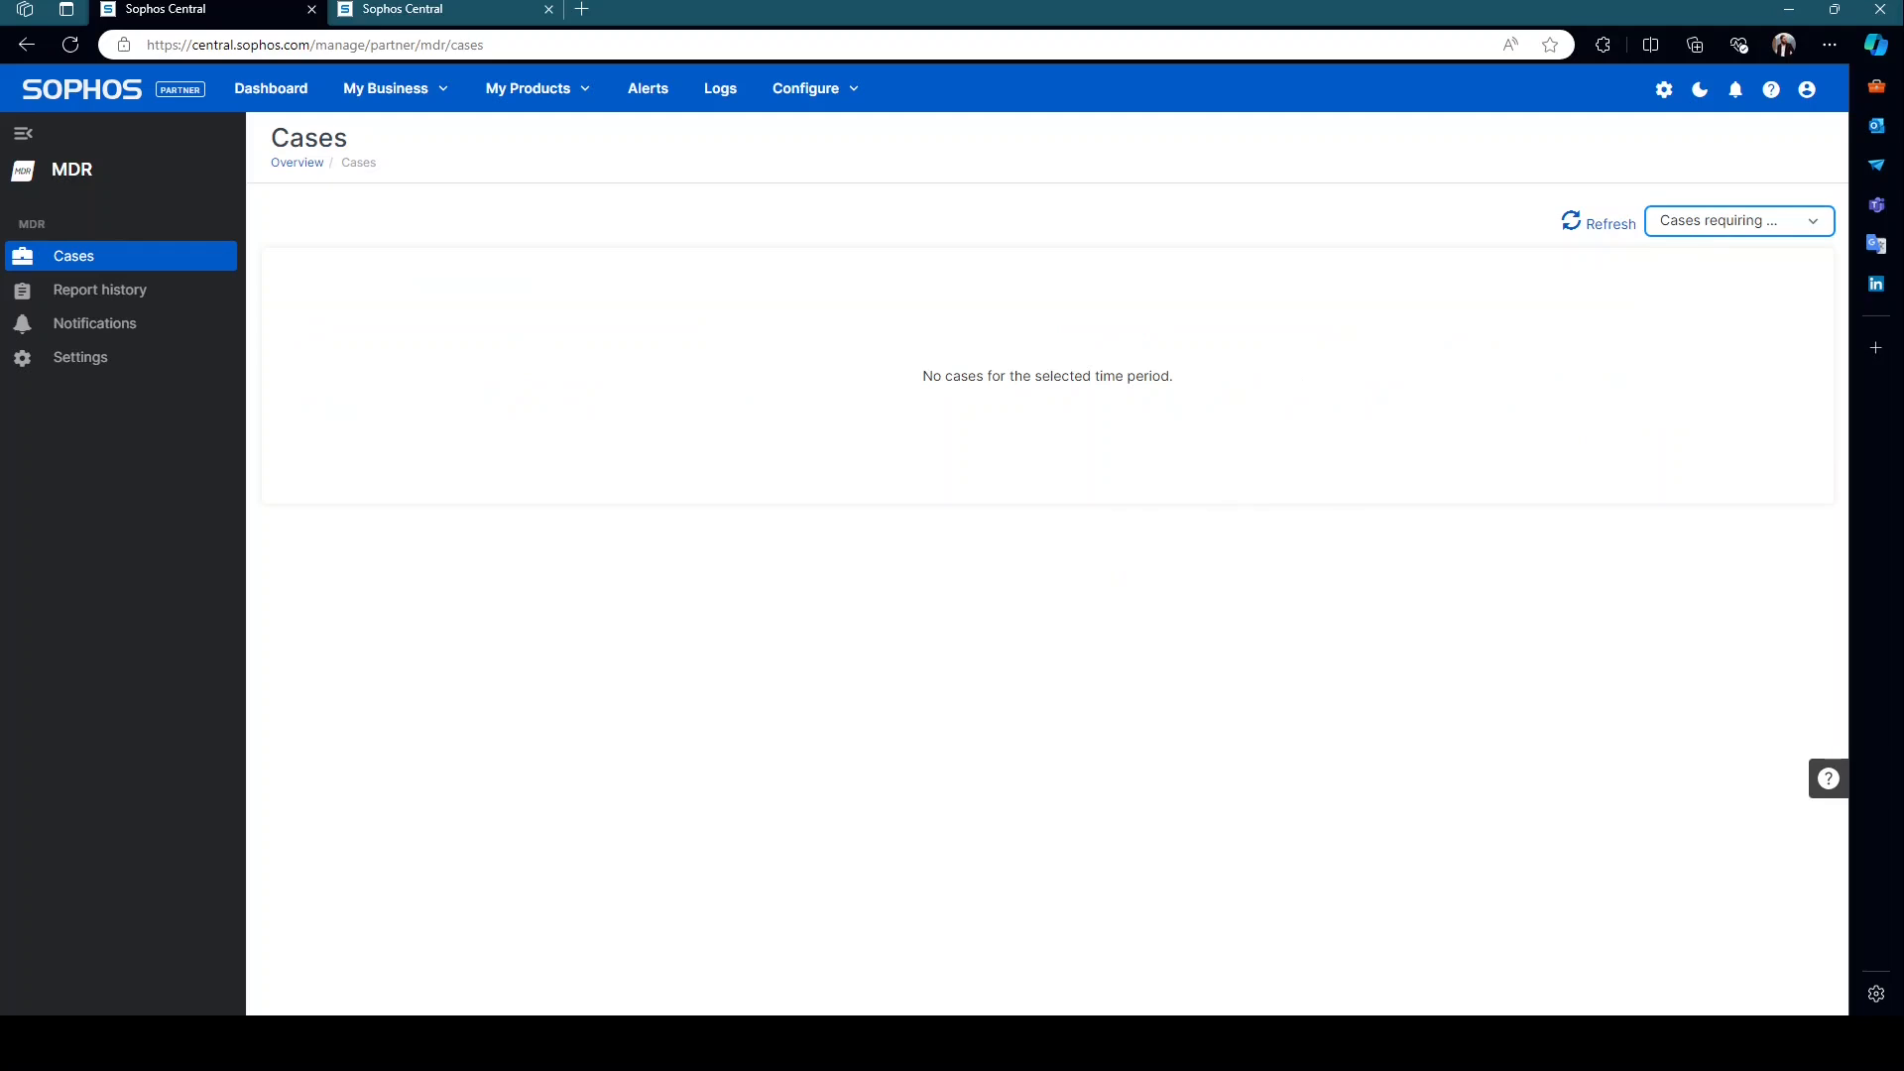
Open the MDR report history and examine the partner reports and the customer reports
left_click(46, 288)
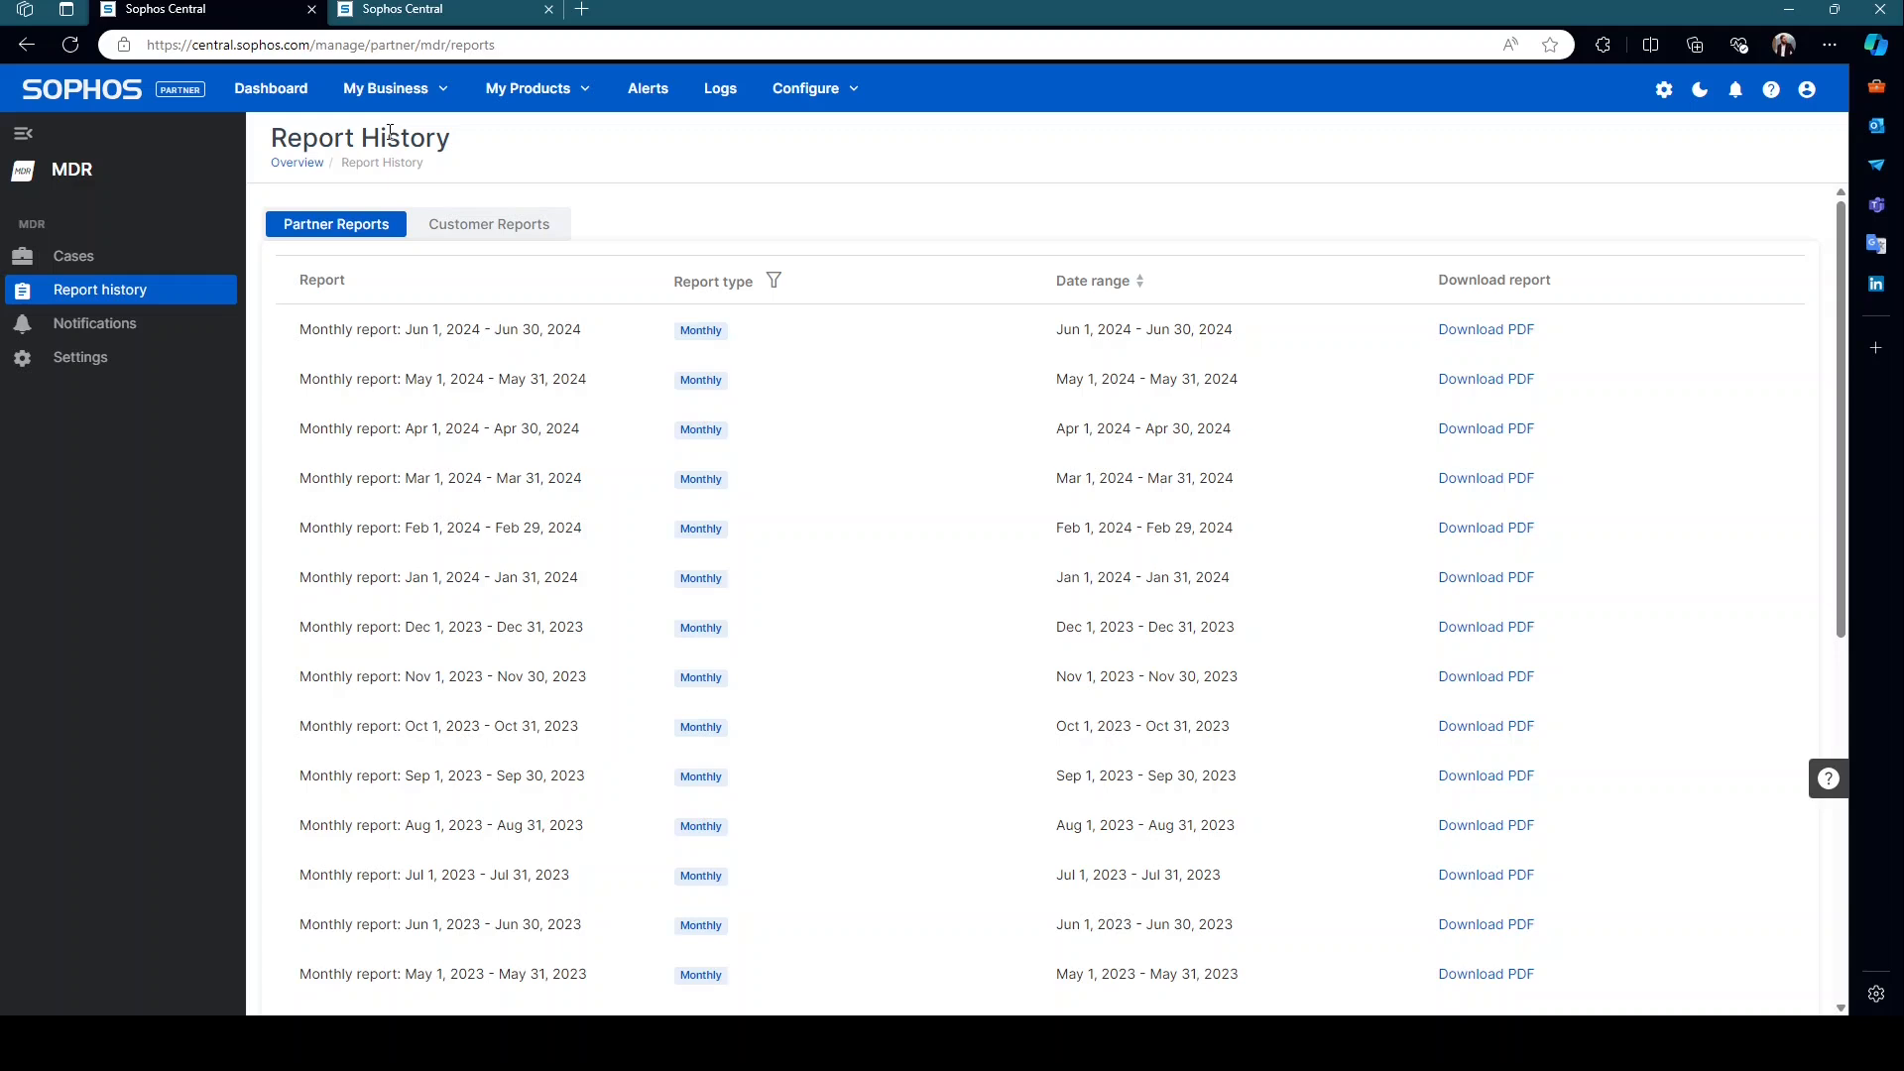
left_click(471, 224)
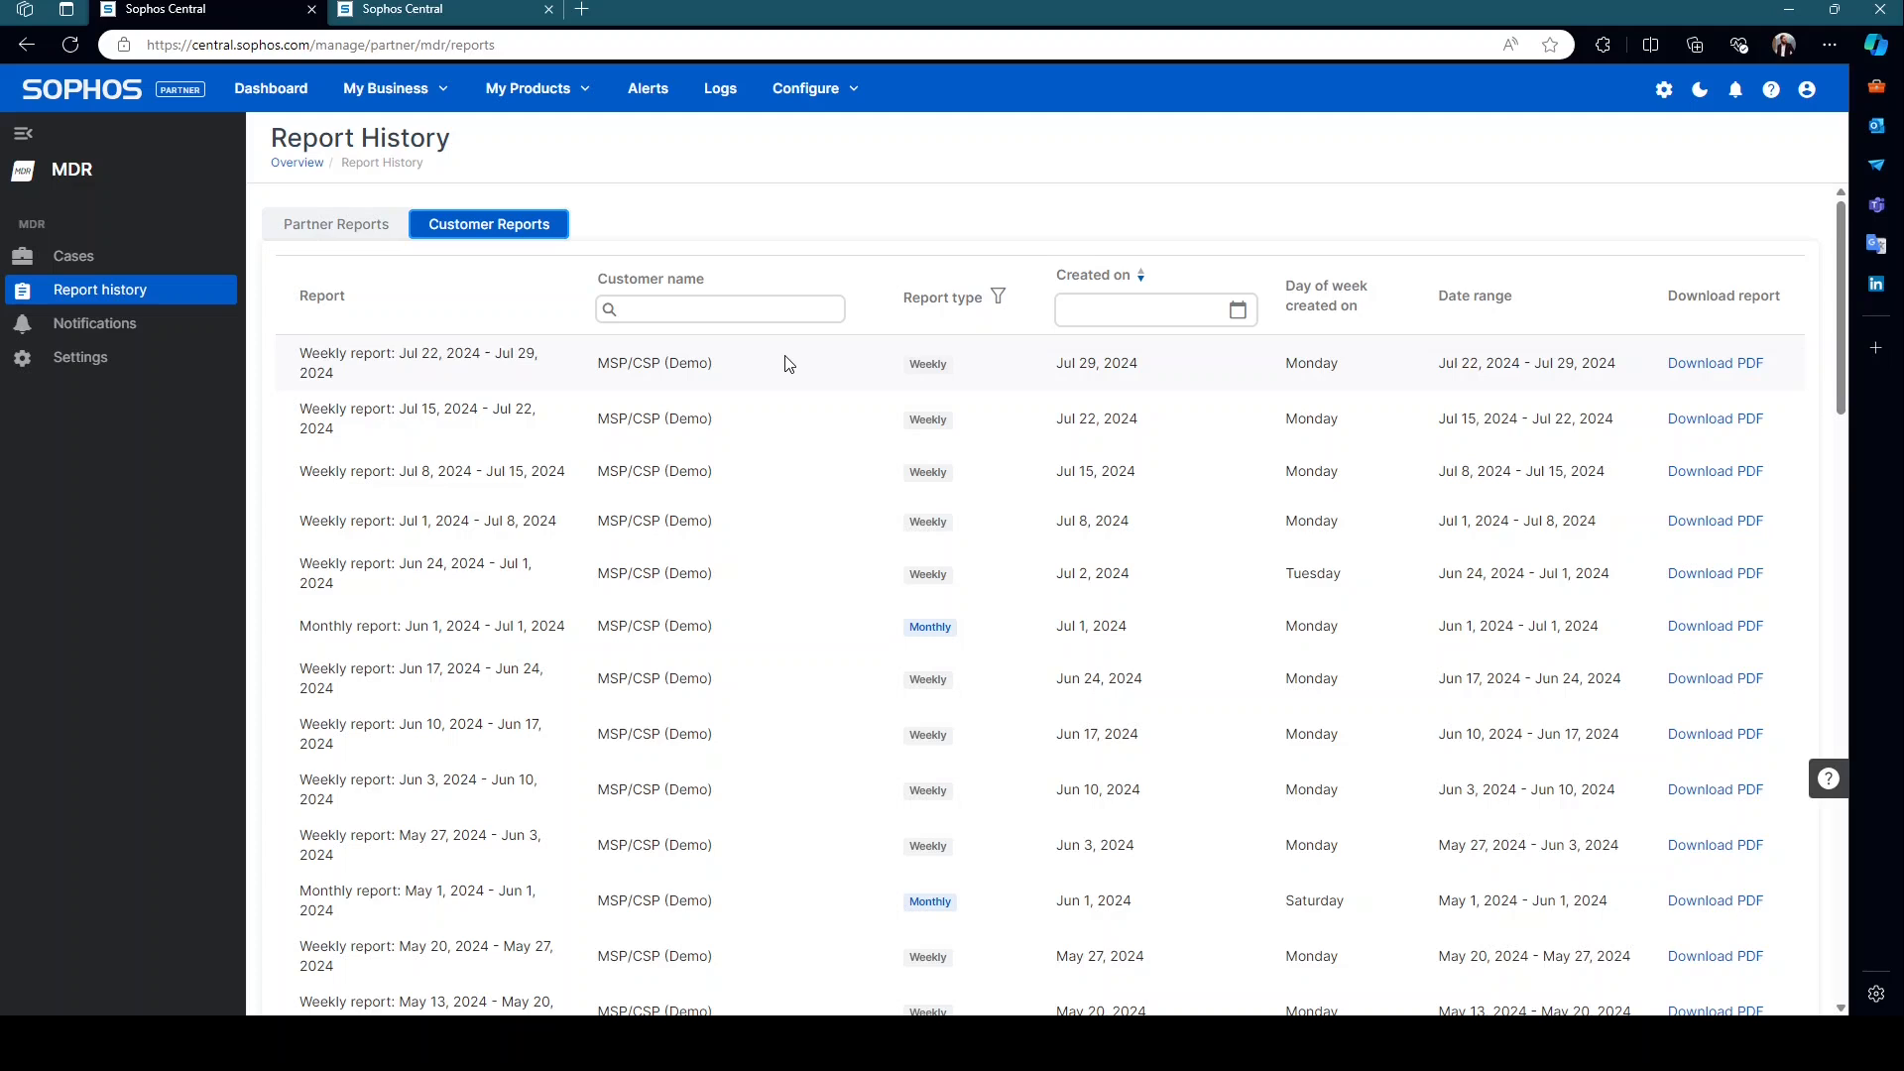
Open the MDR notifications, show those for the customer MSP/CSP (Demo), and examine the notification filters and customer choices
left_click(96, 323)
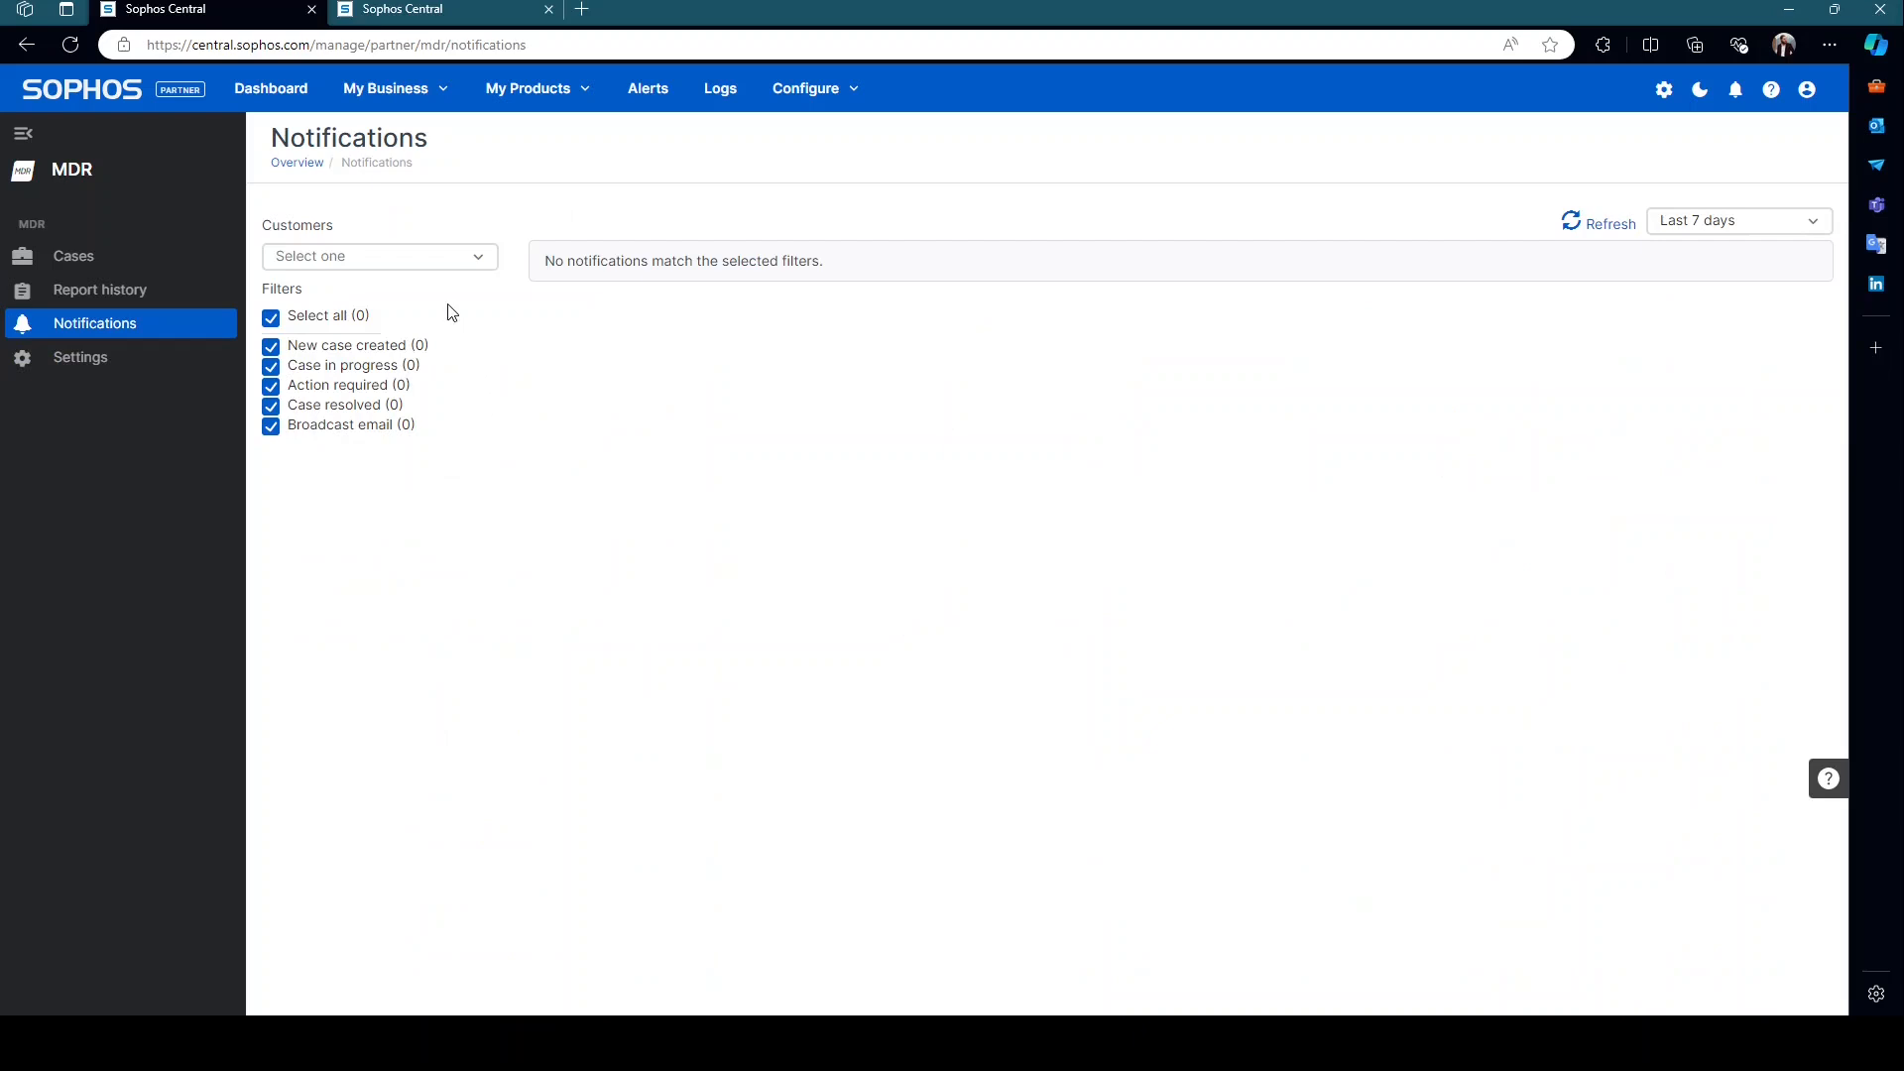
left_click(408, 258)
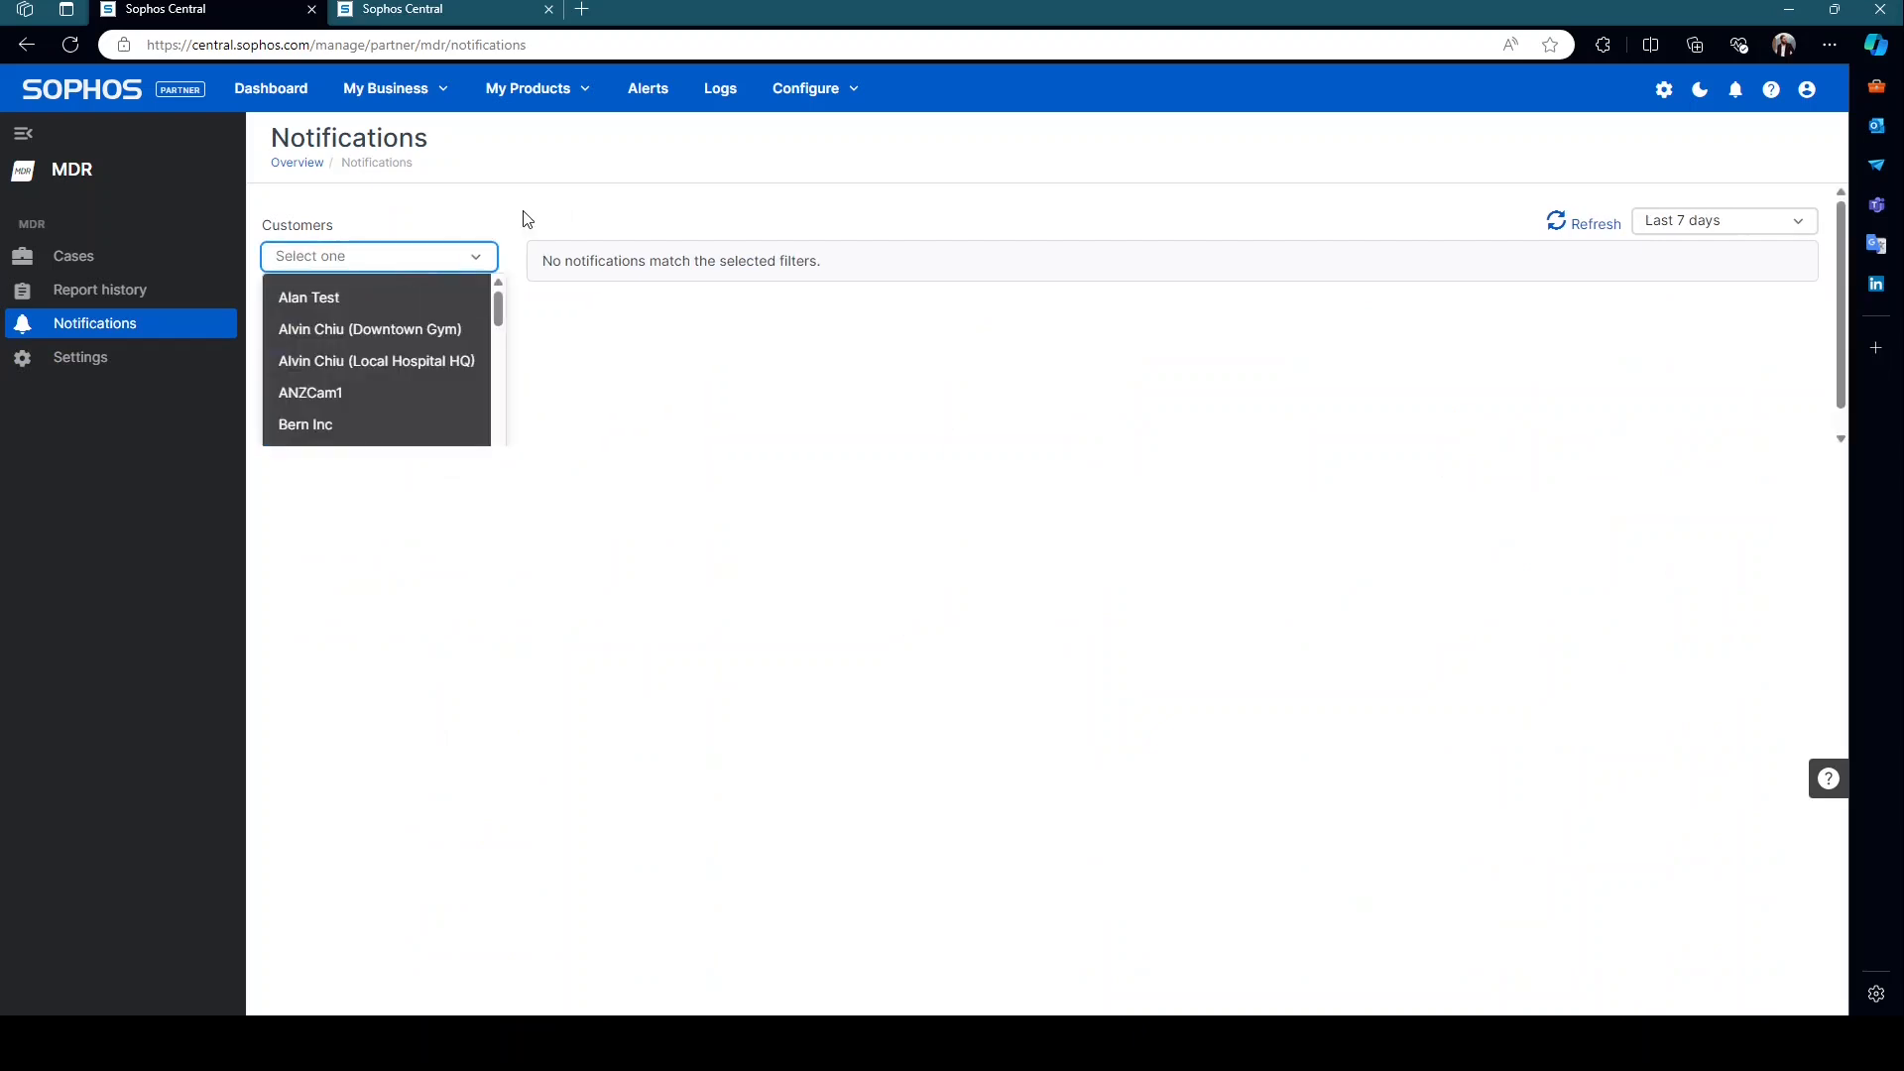
scroll(419, 338, "down", 10)
scroll(416, 342, "up", 5)
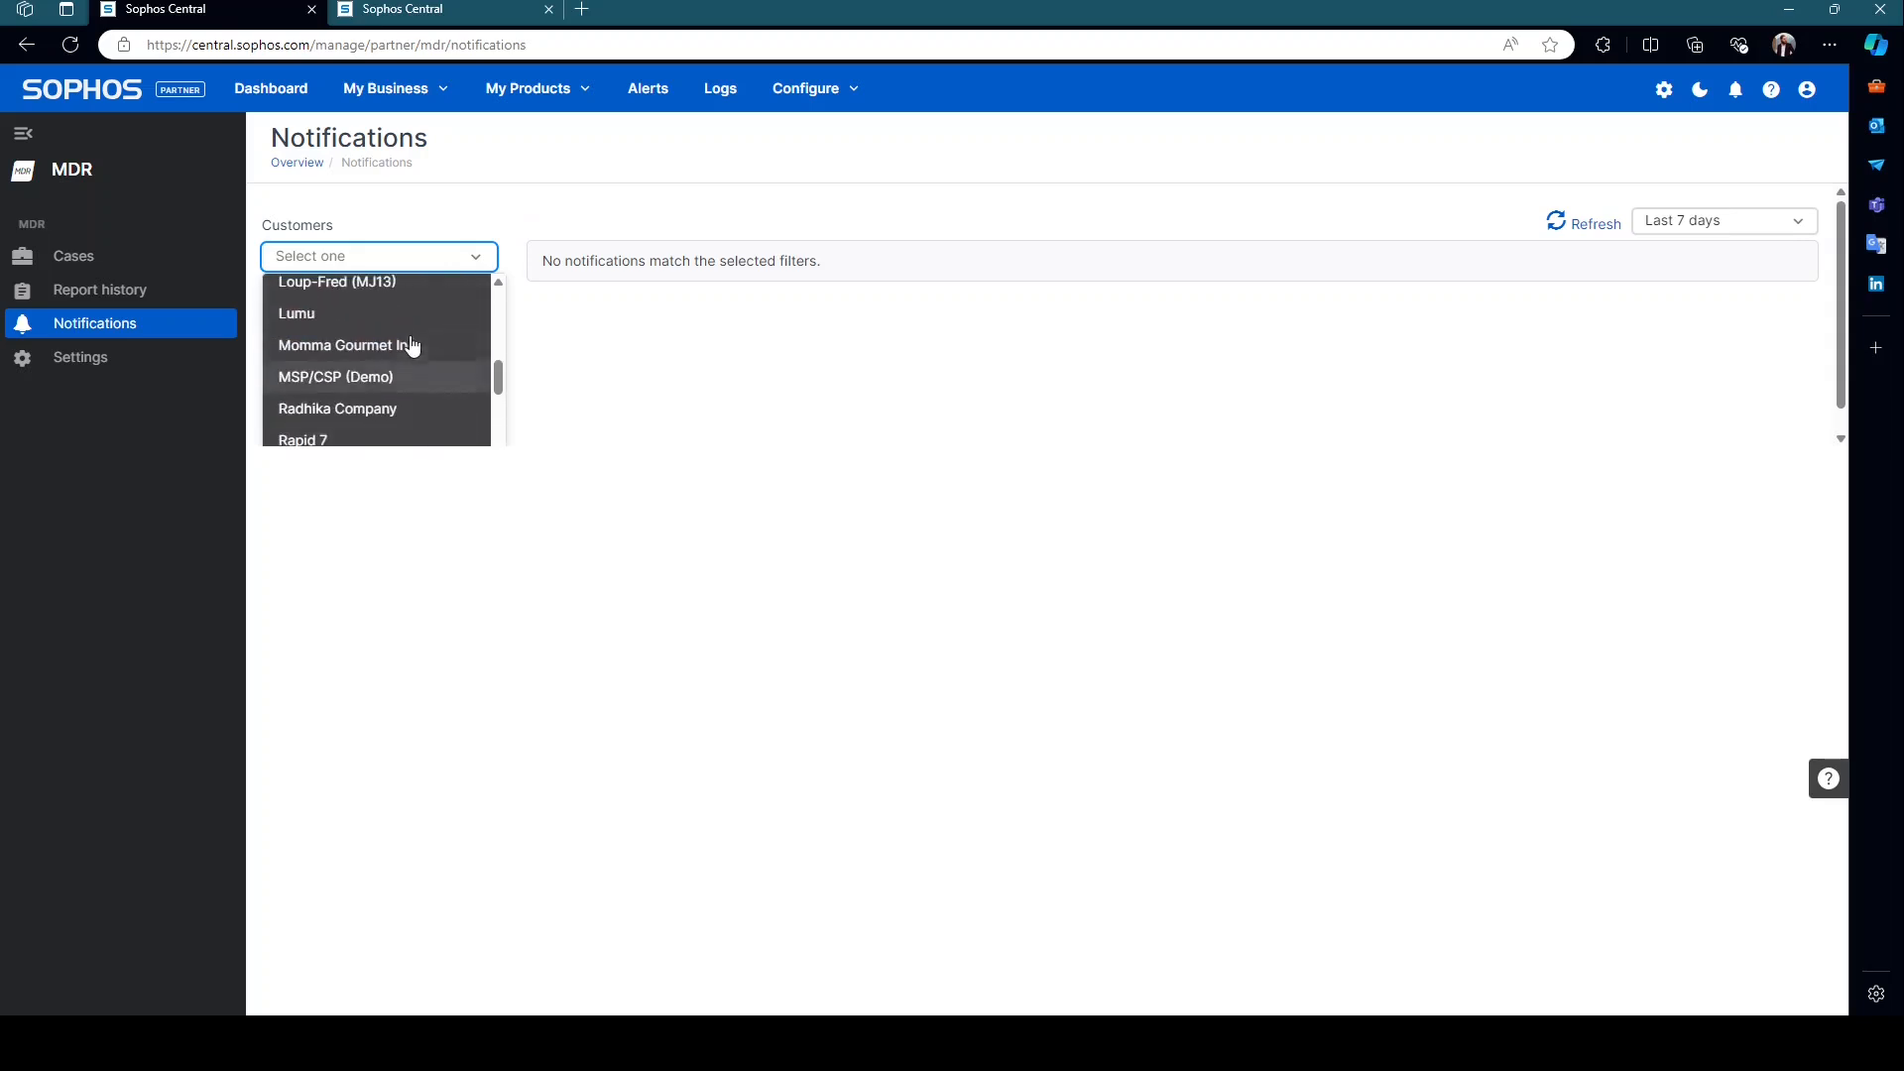
left_click(395, 376)
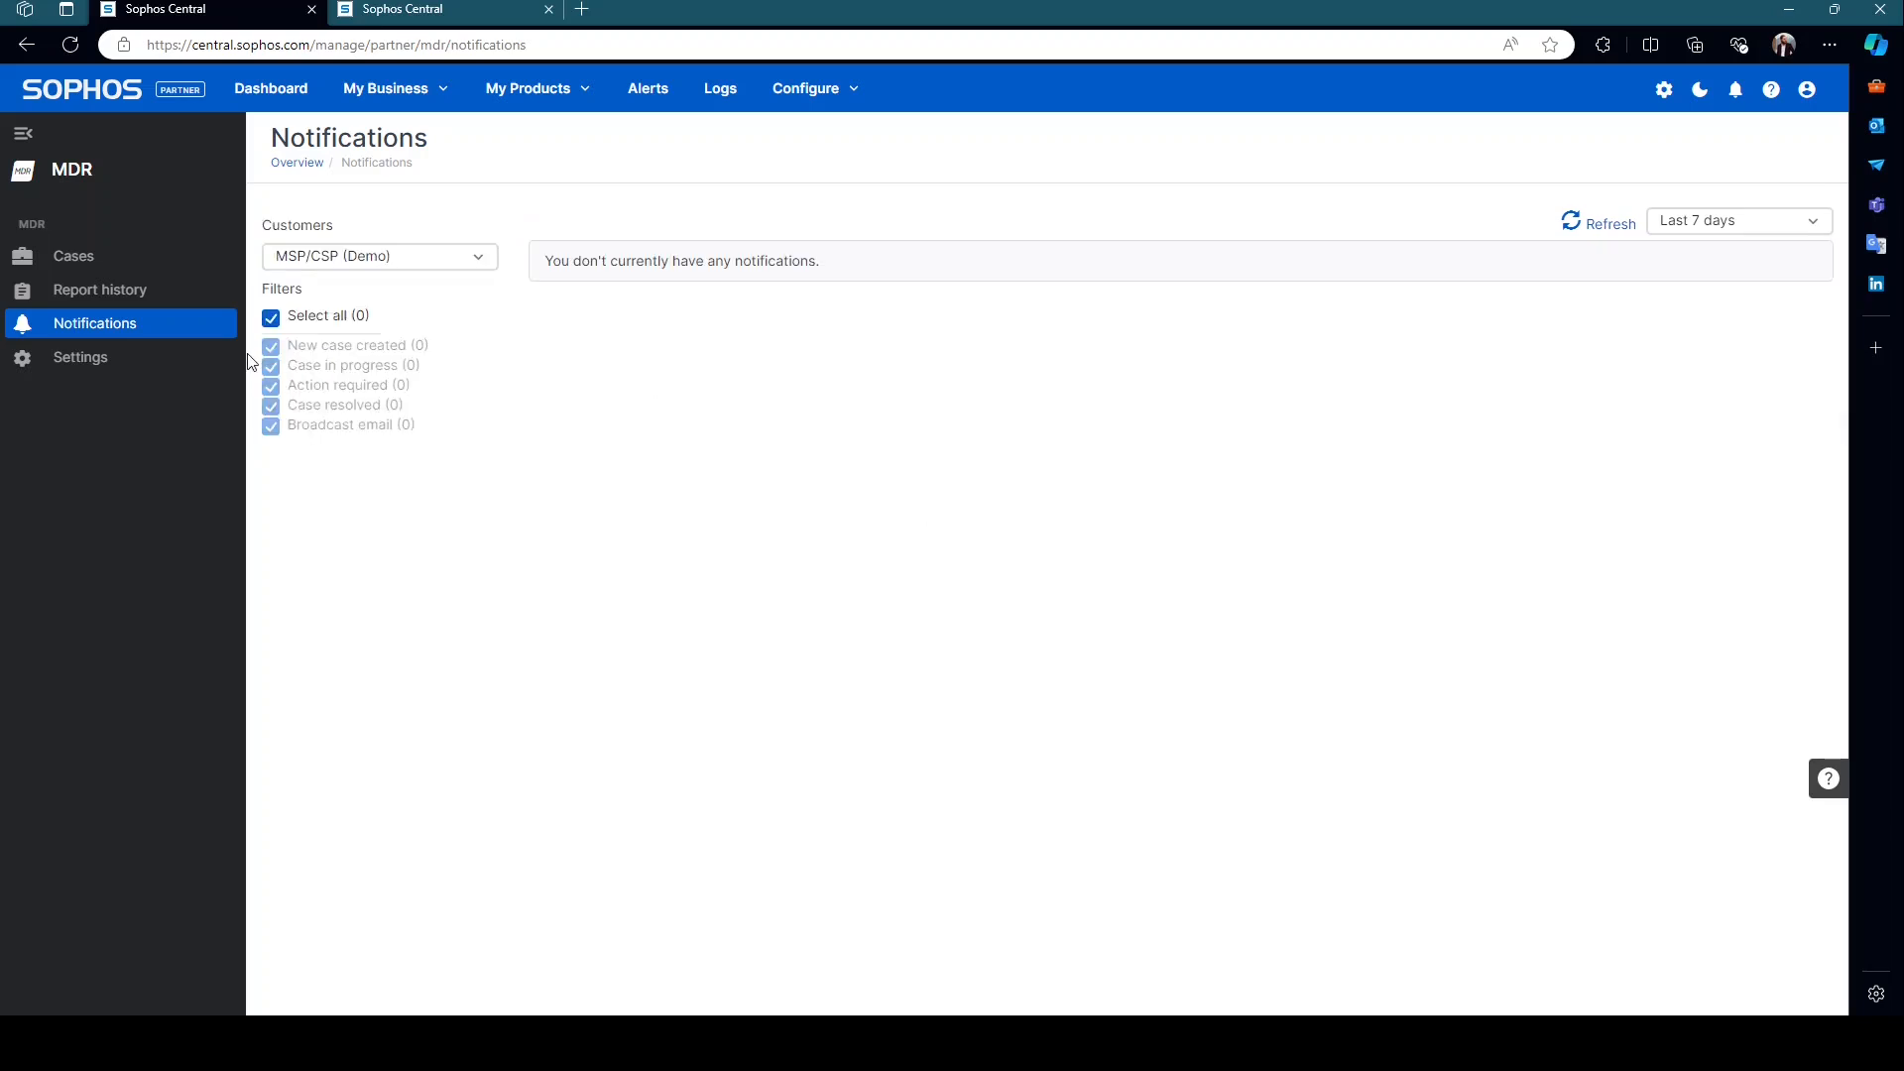
left_click(272, 320)
left_click(272, 320)
left_click(331, 256)
scroll(337, 315, "up", 5)
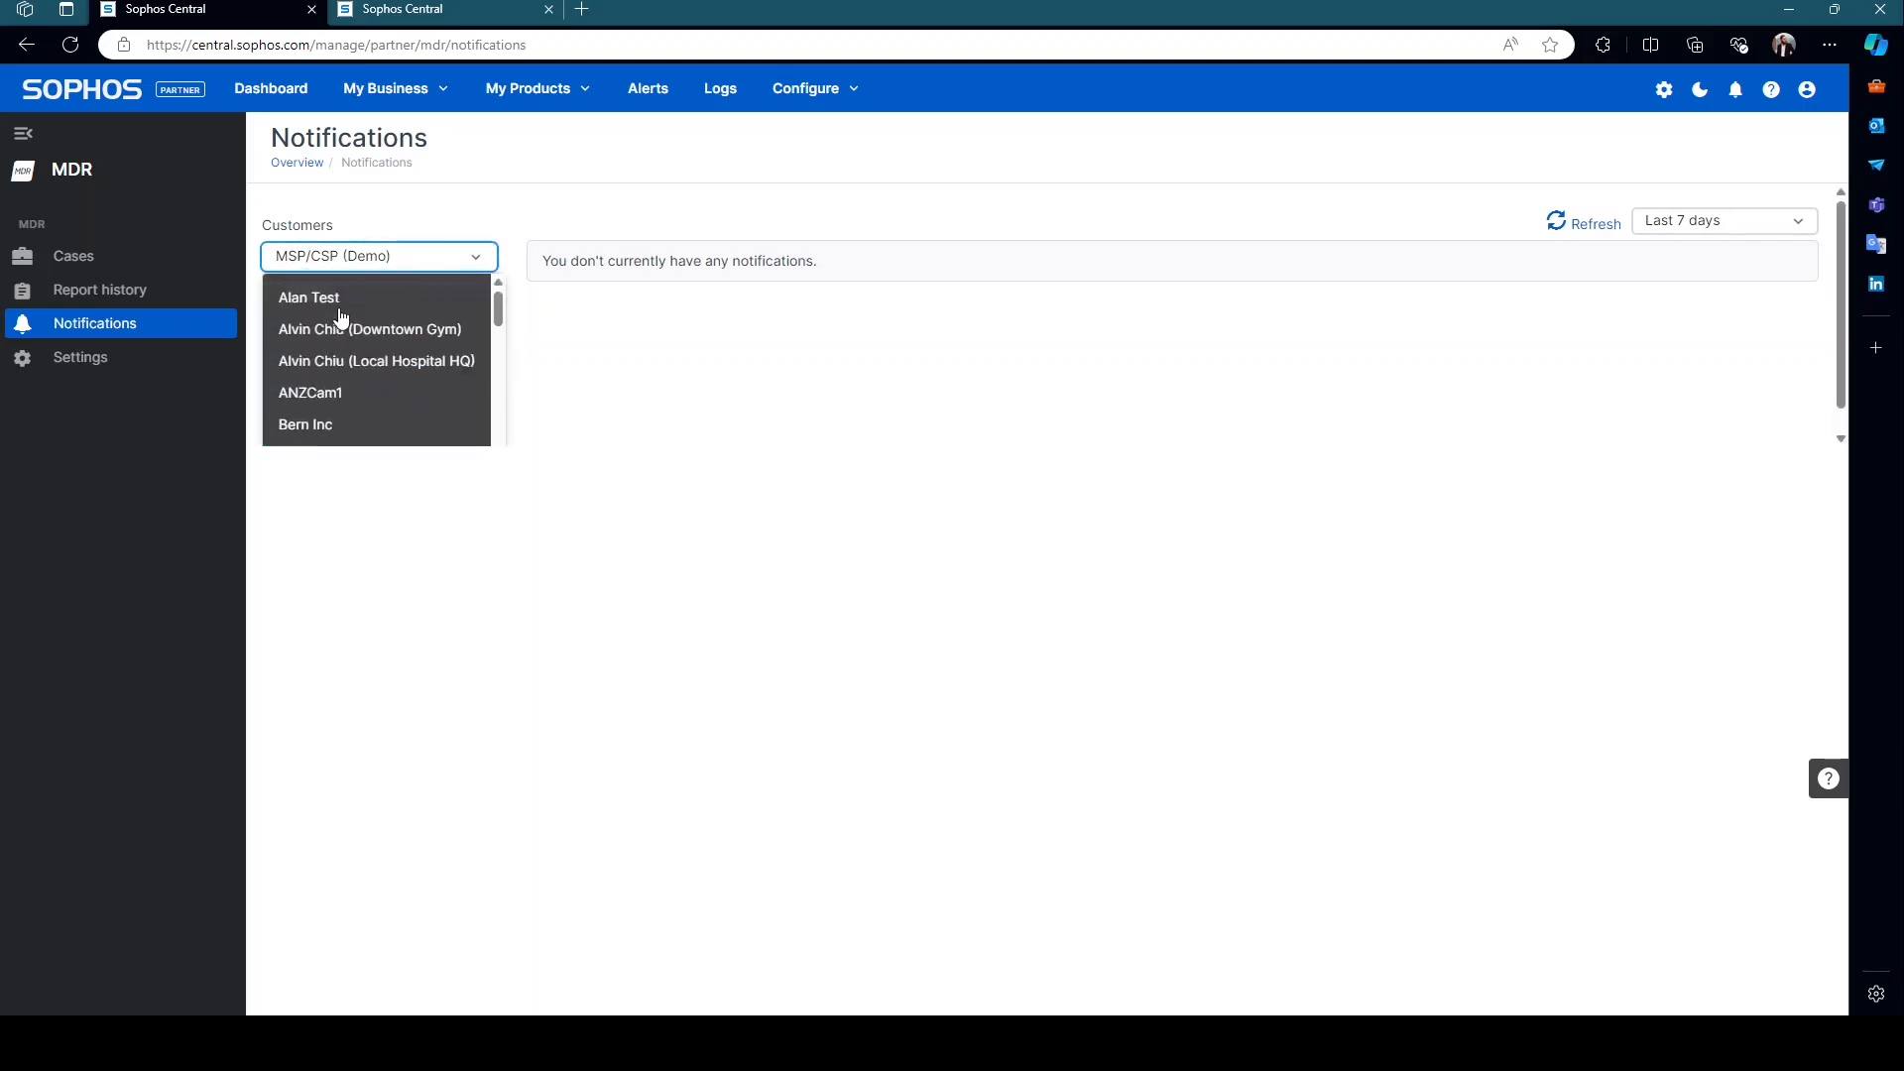
left_click(1158, 443)
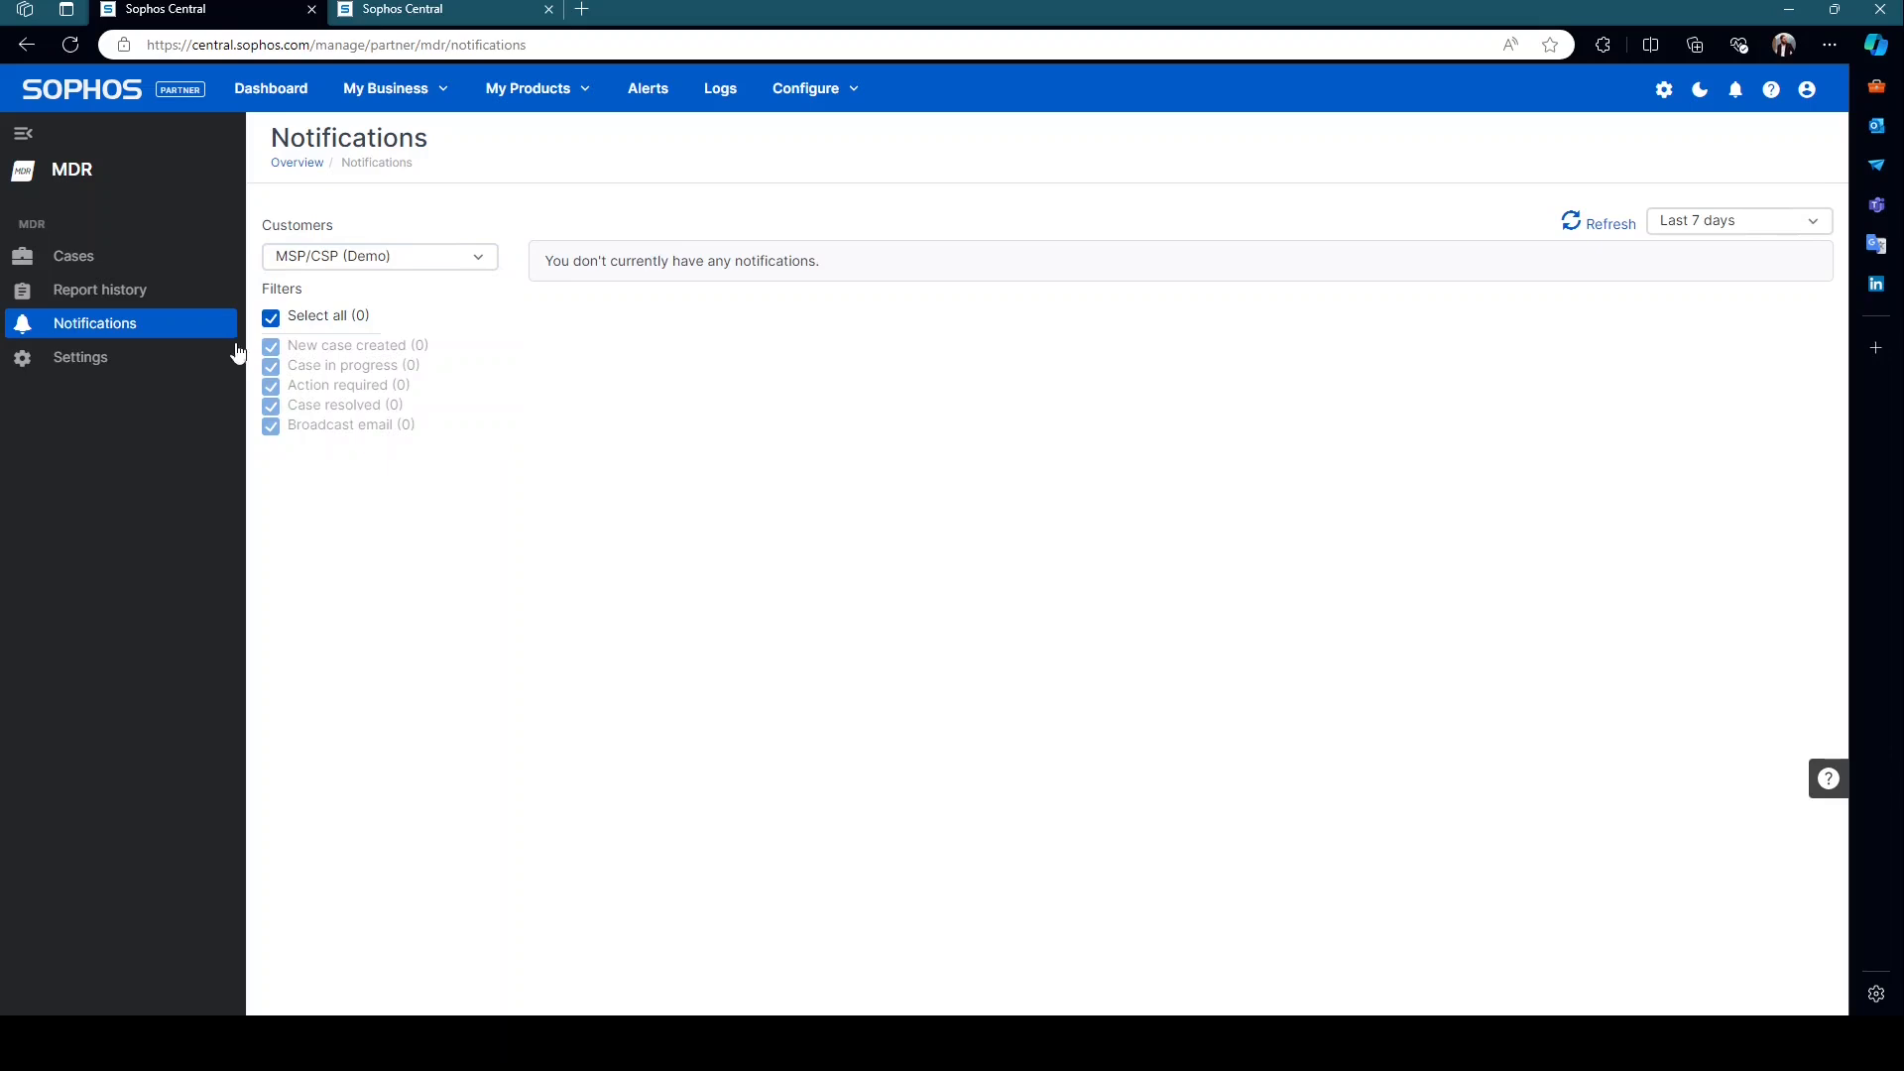
Open the MDR settings and examine the primary, secondary and tertiary authorized contact forms
left_click(153, 369)
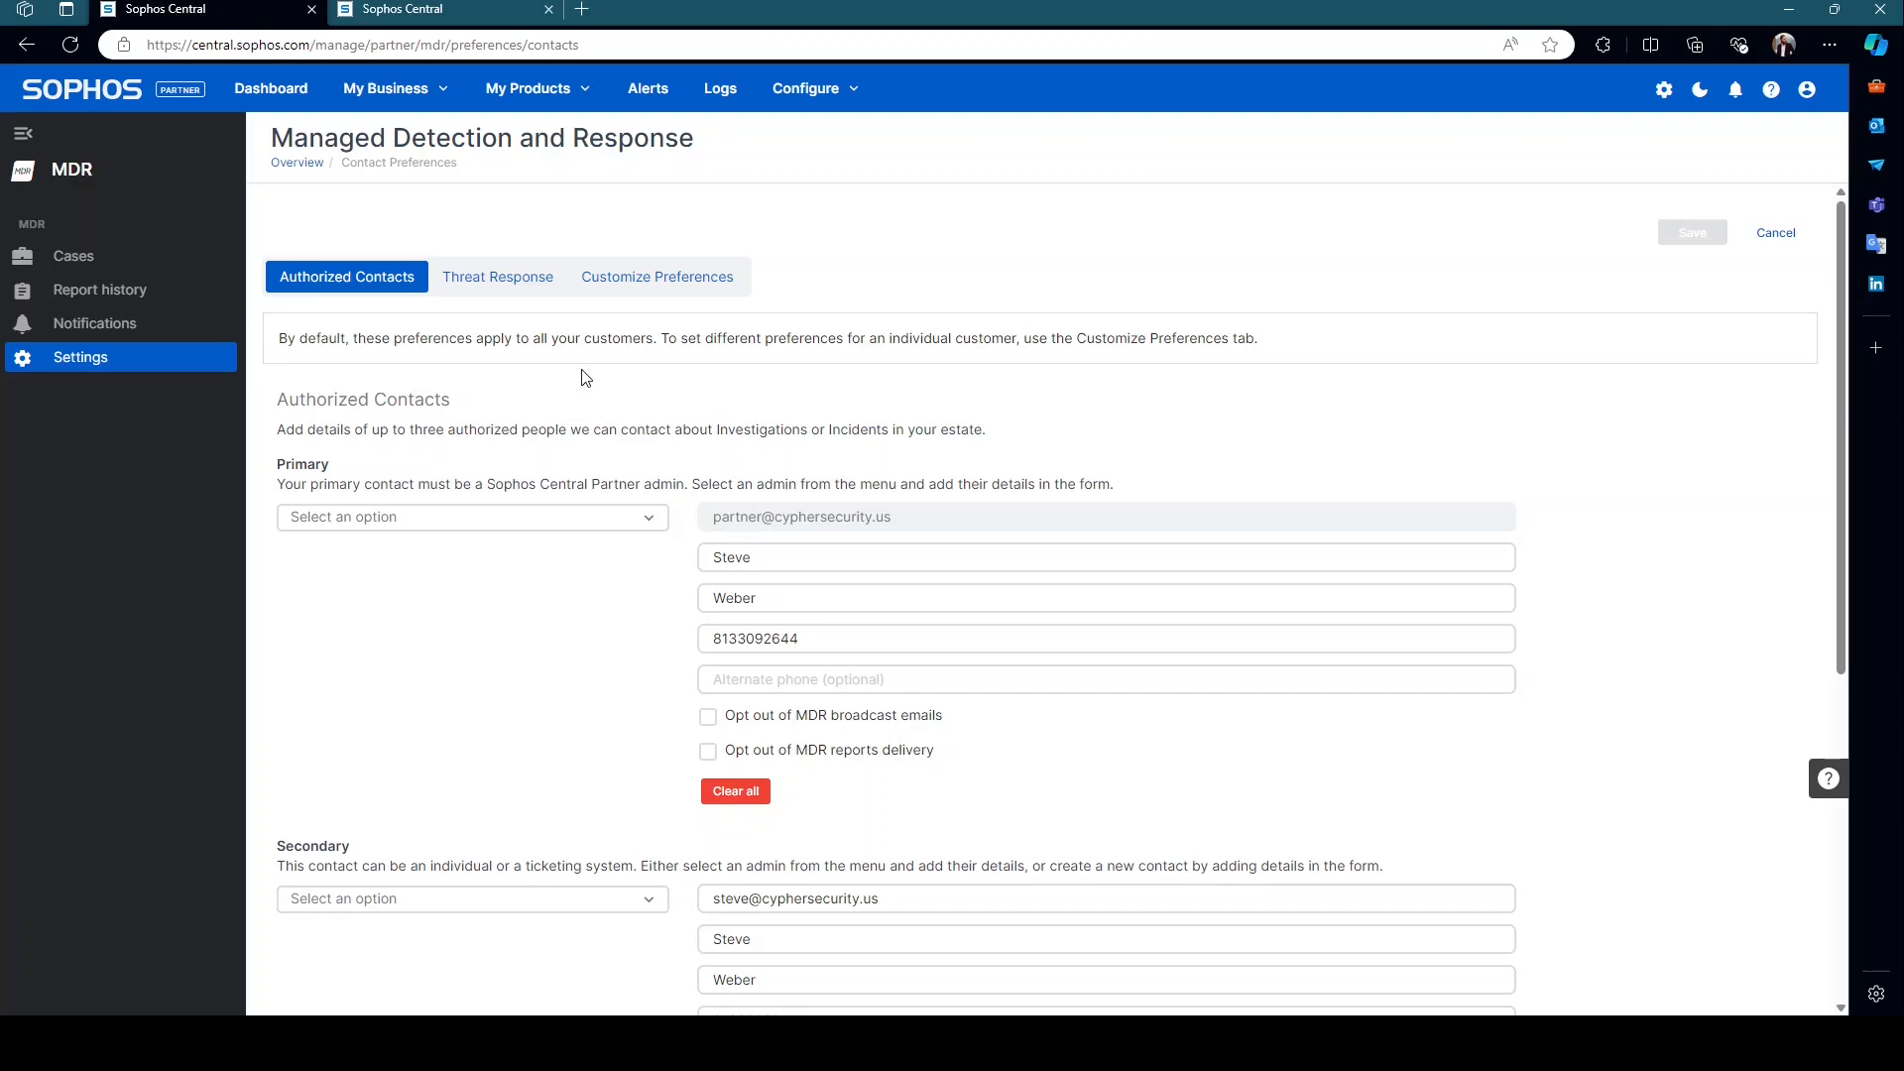
scroll(647, 460, "down", 3)
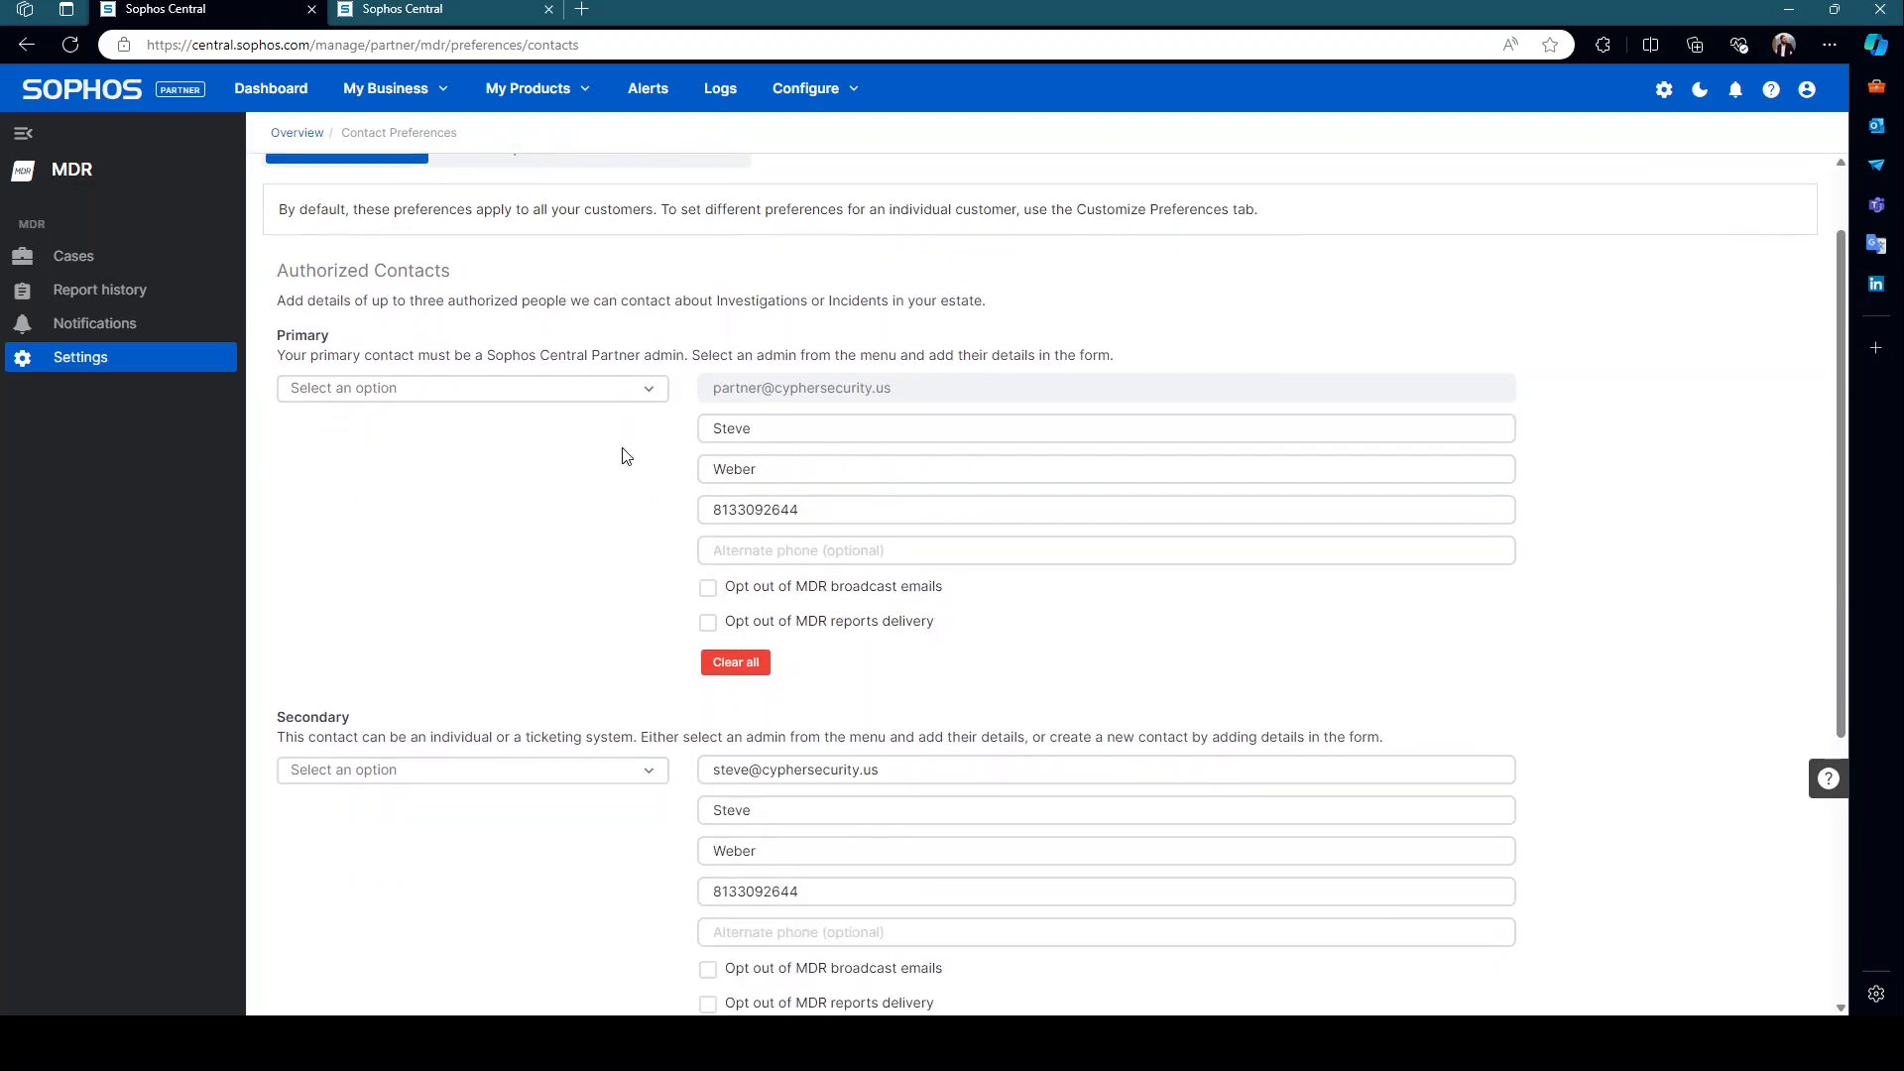
scroll(647, 460, "down", 2)
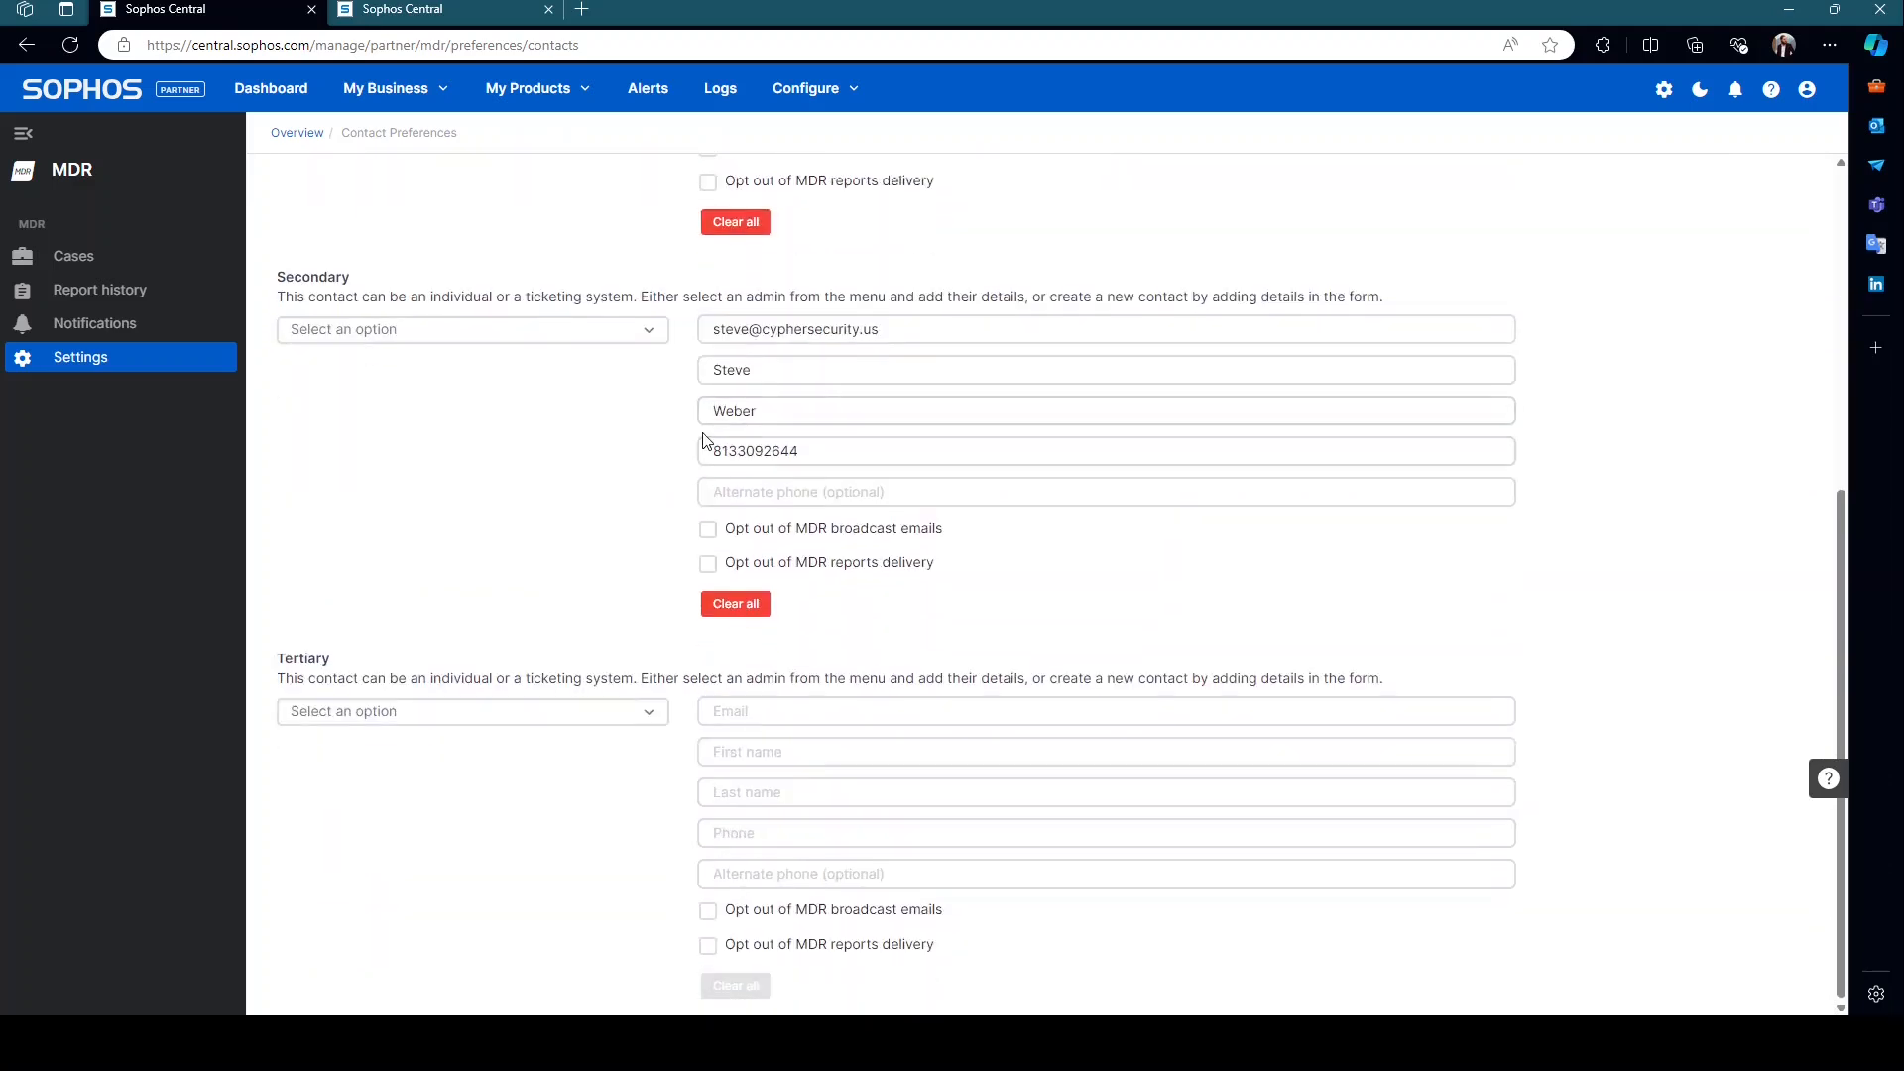
scroll(646, 352, "up", 5)
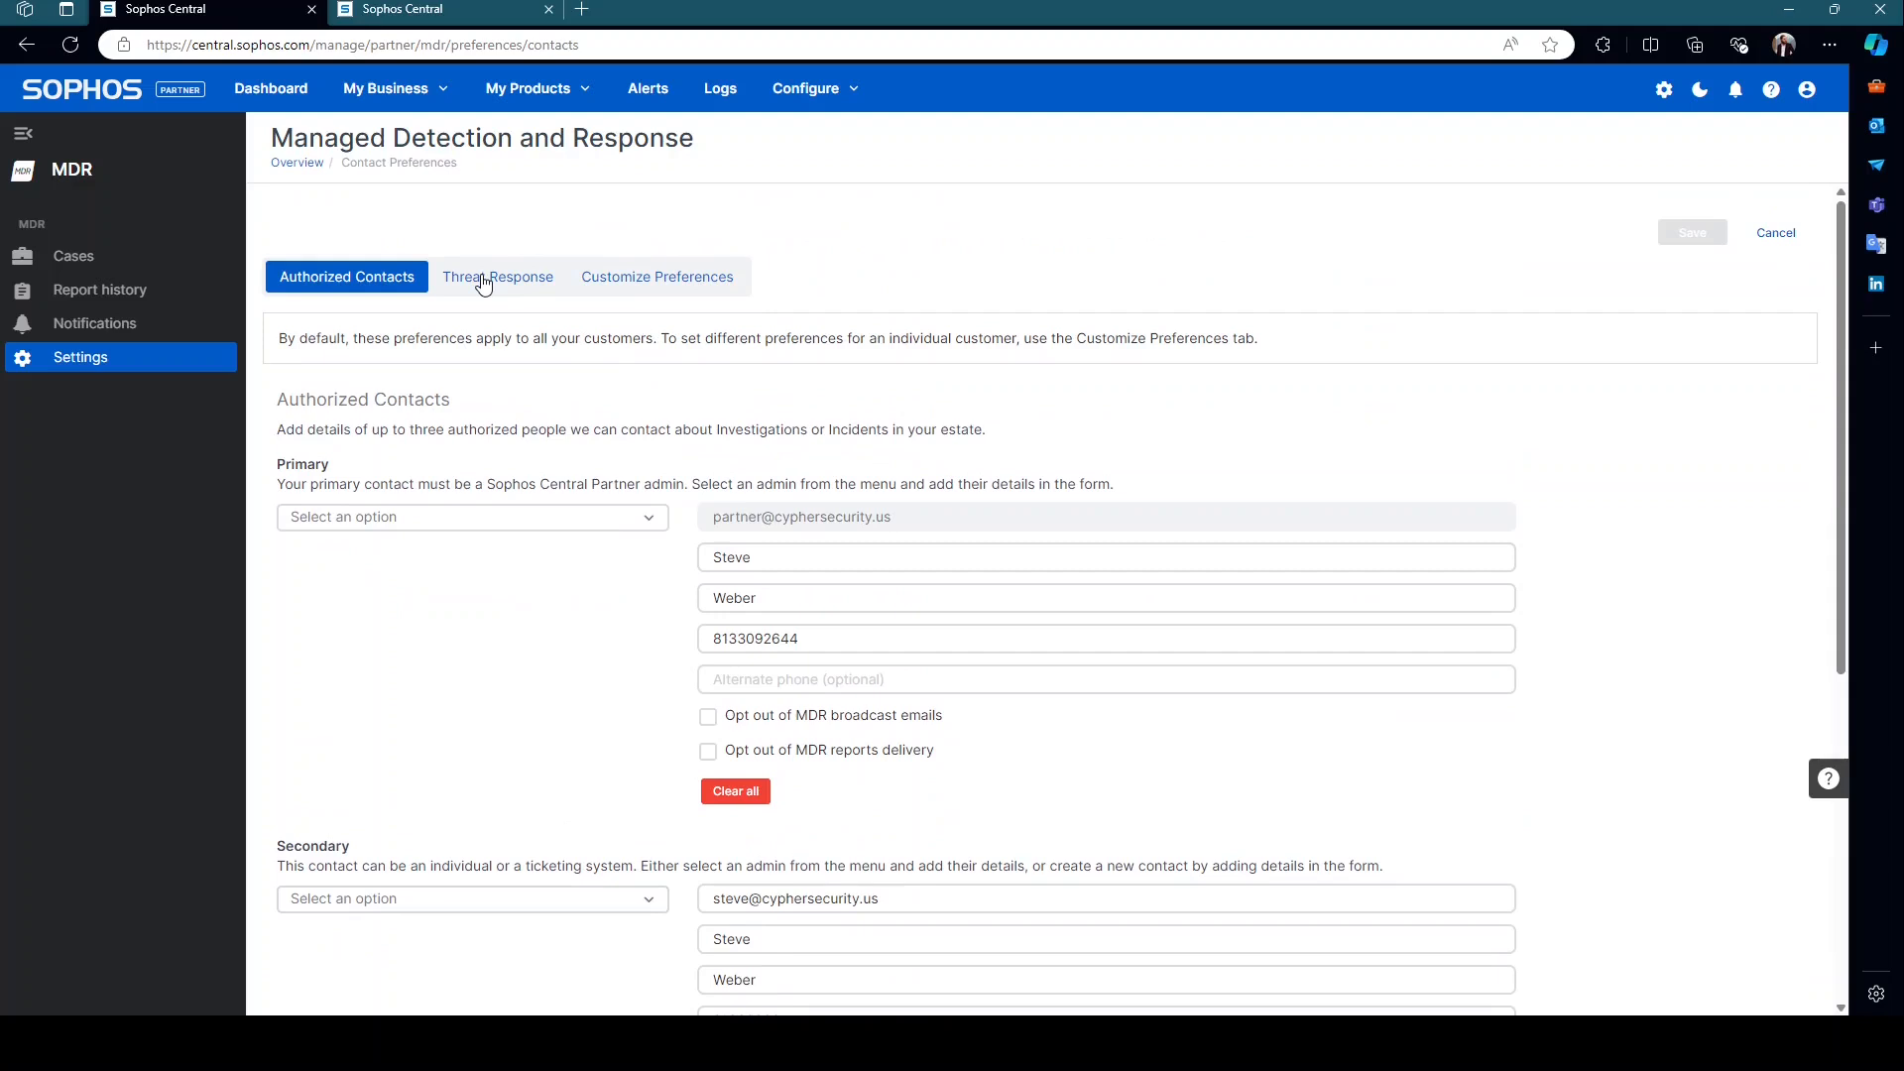
Examine the threat response modes, switching the MDR team's authorization to respond when contacts are unreachable off and back on
left_click(483, 280)
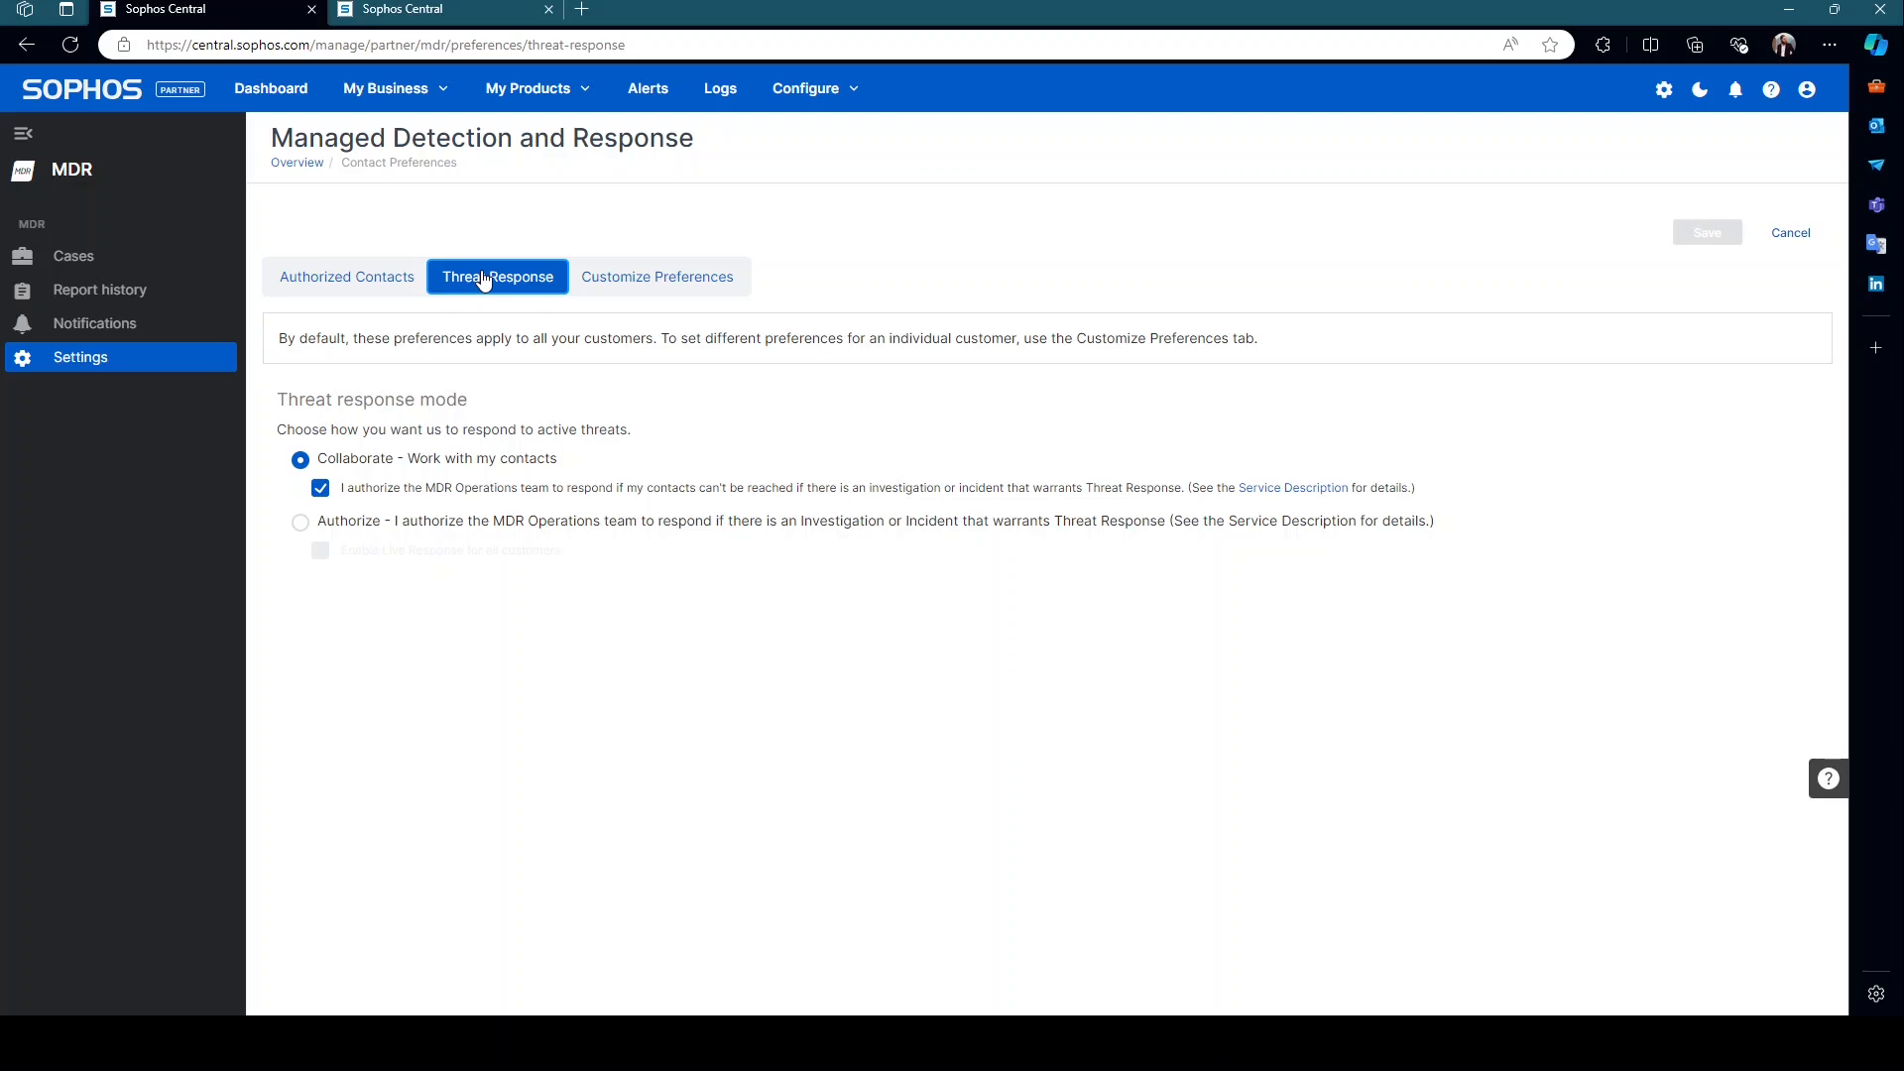
left_click(320, 489)
left_click(320, 490)
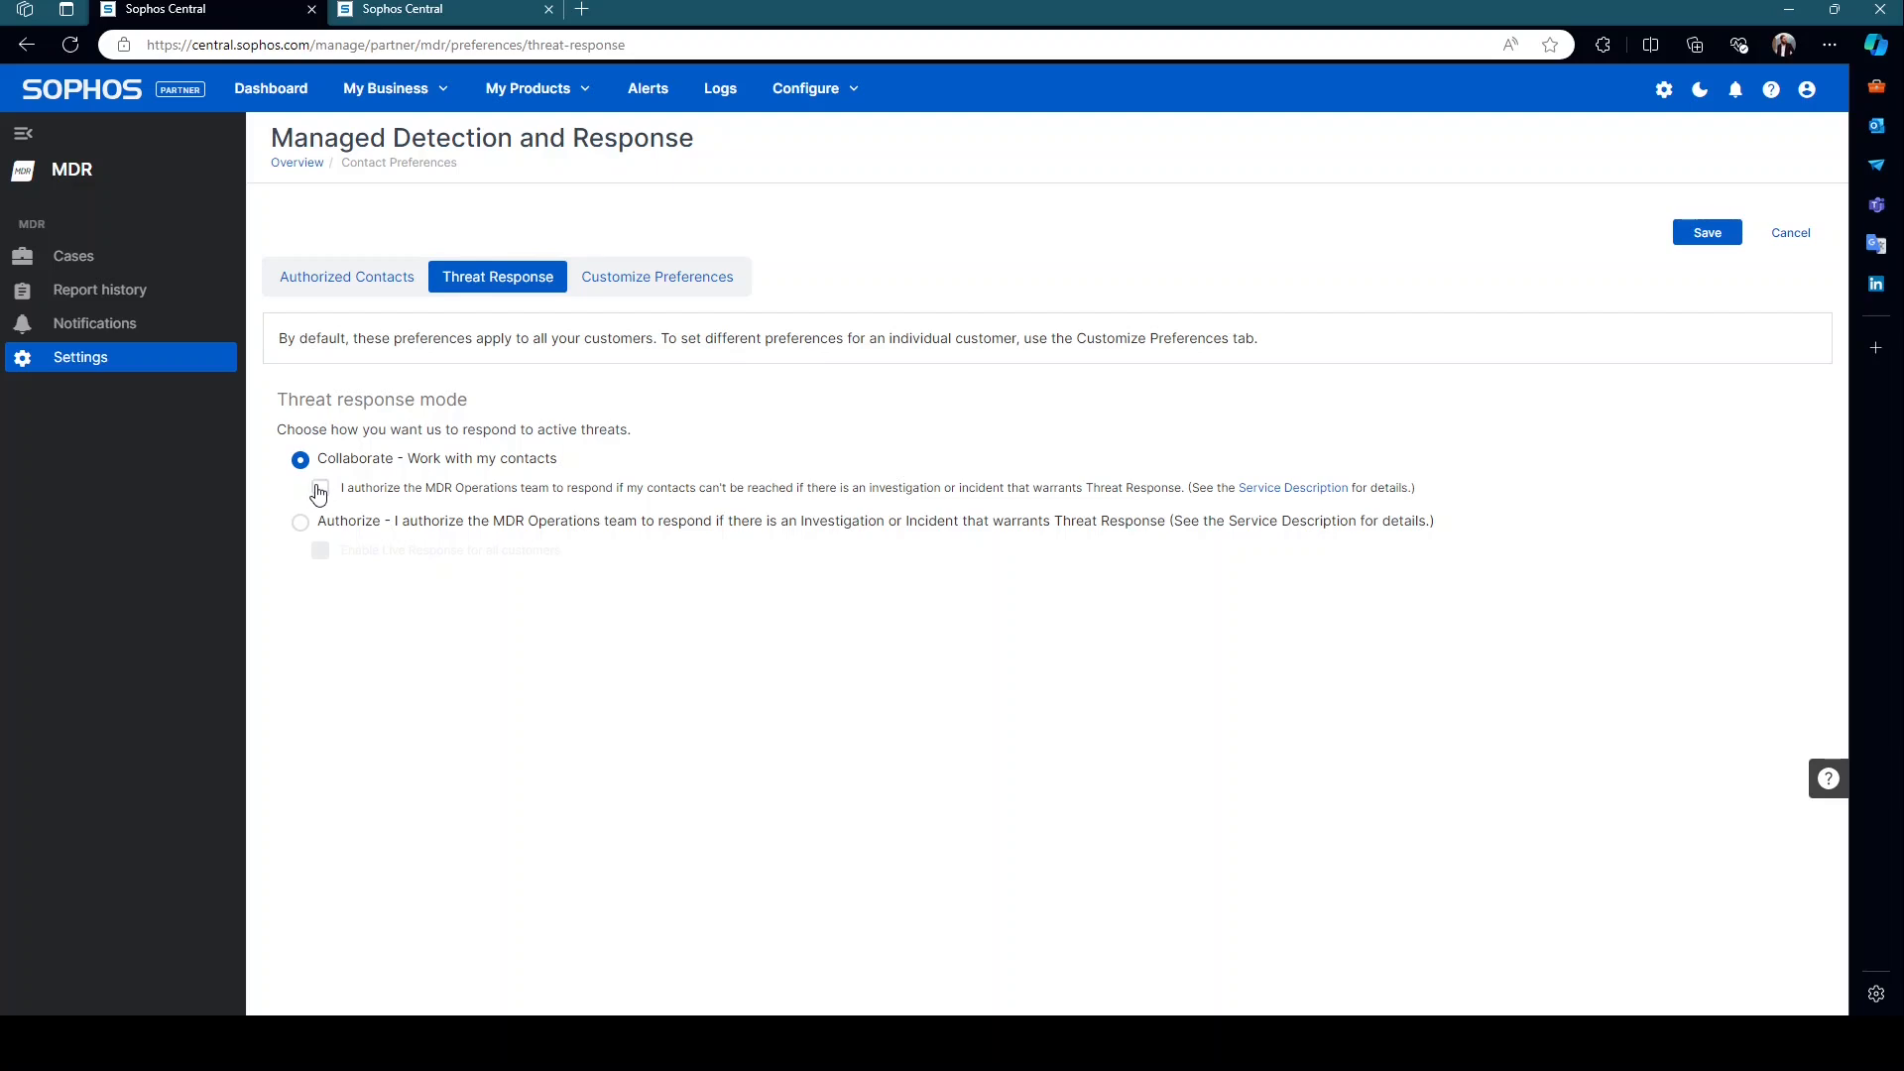
left_click(319, 490)
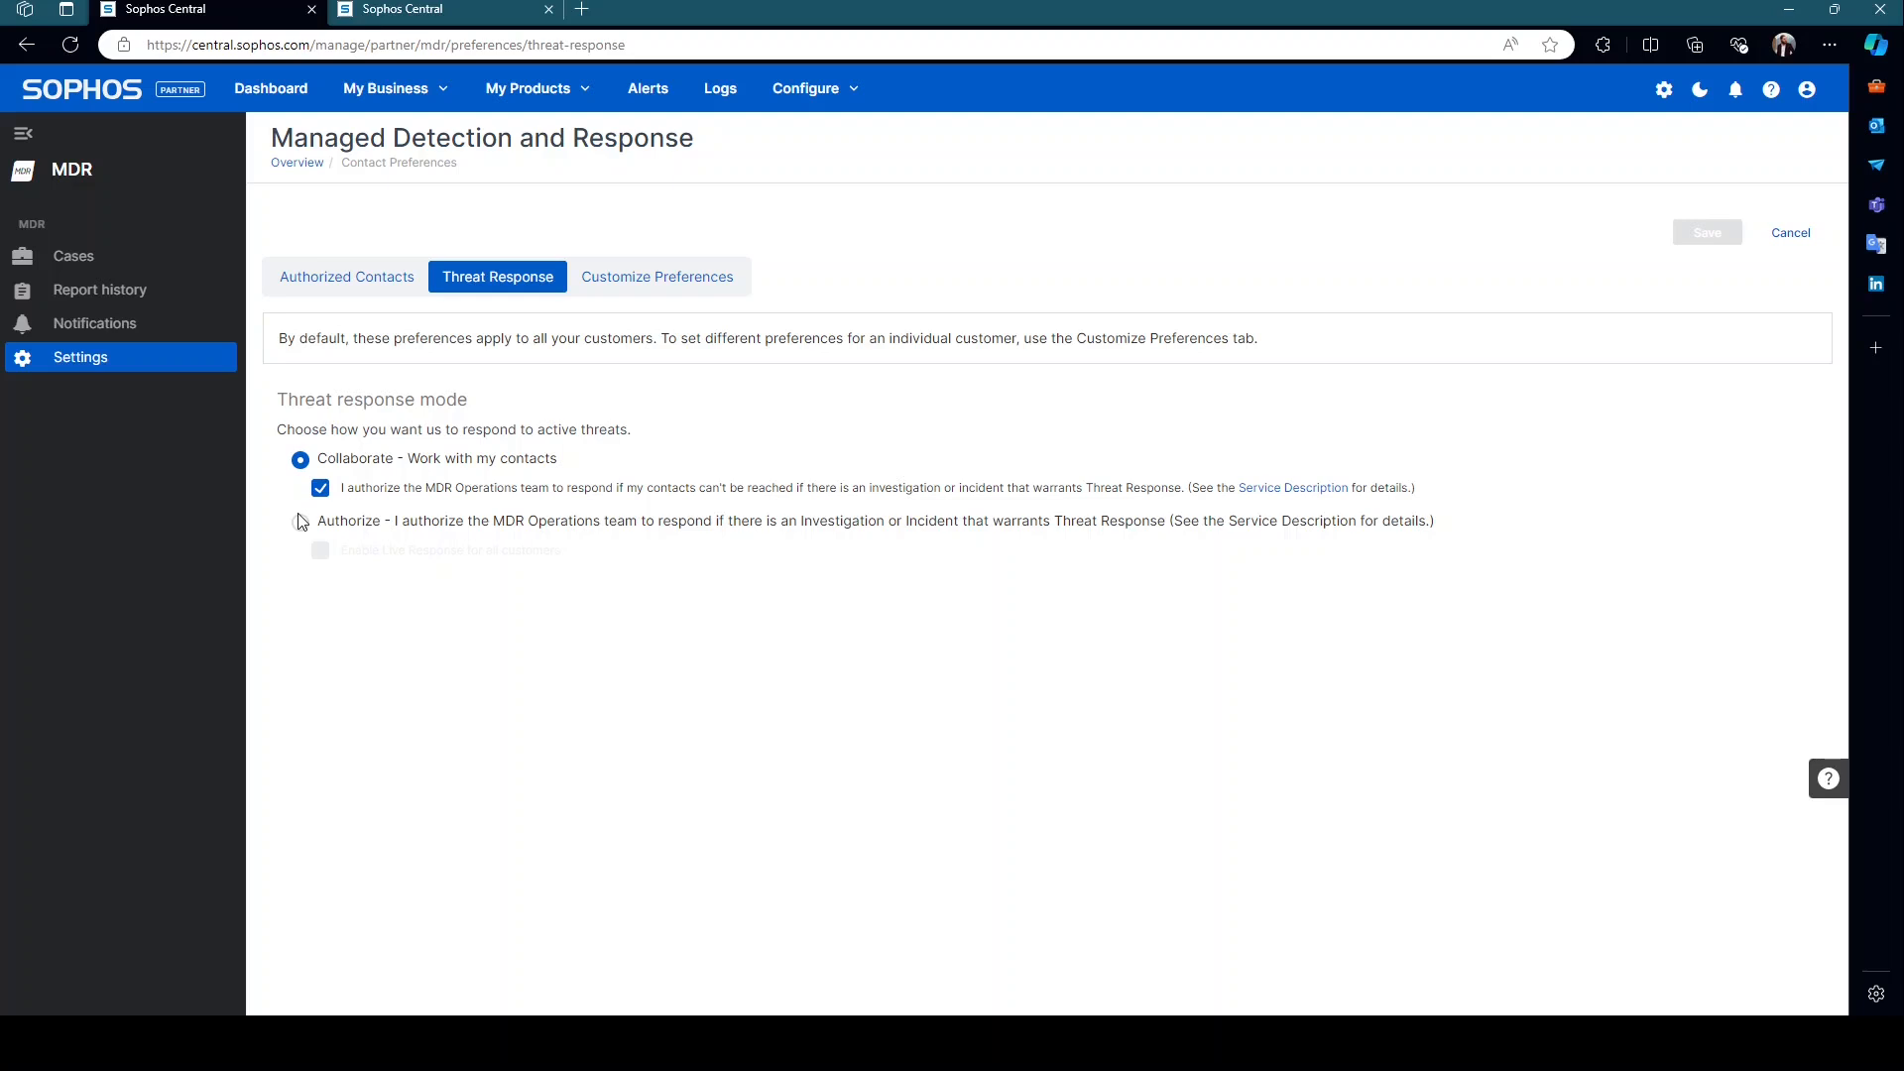
Open the per-customer MDR preferences and select the first customer in the list
left_click(640, 277)
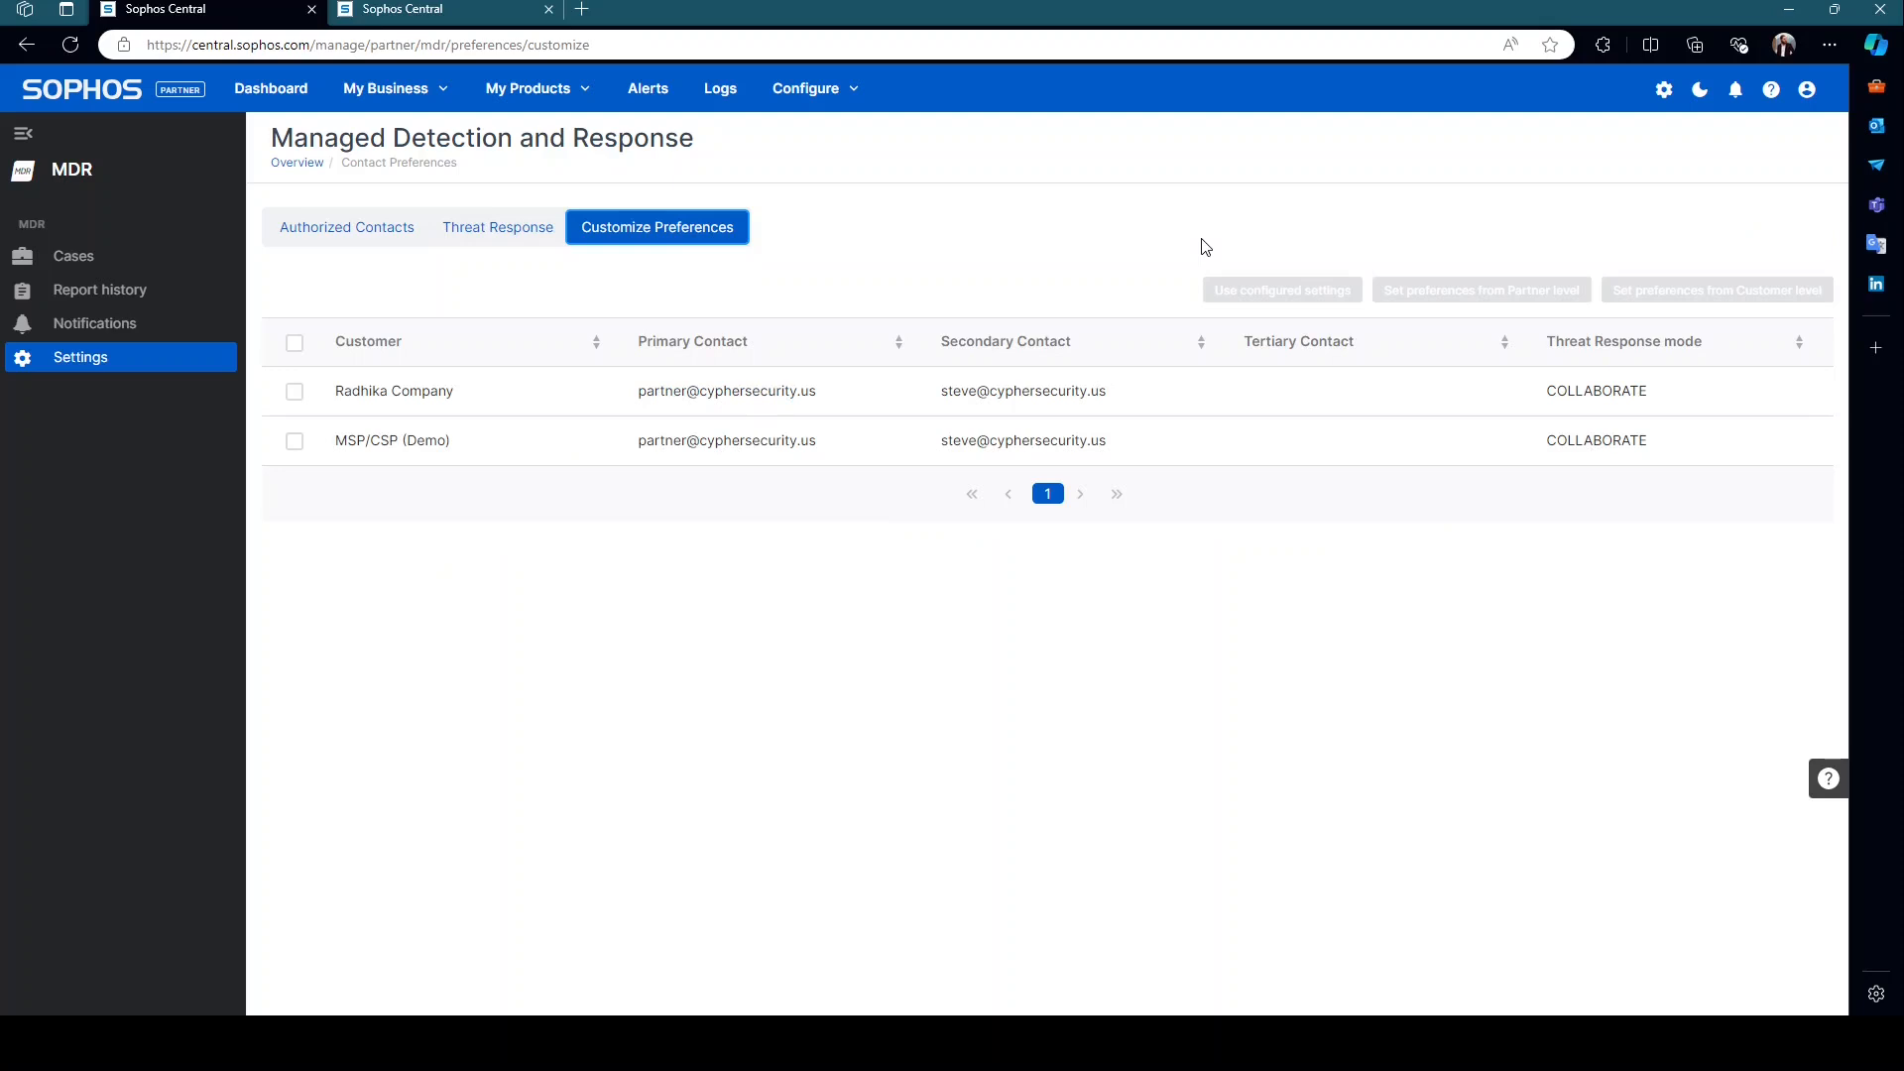
left_click(295, 393)
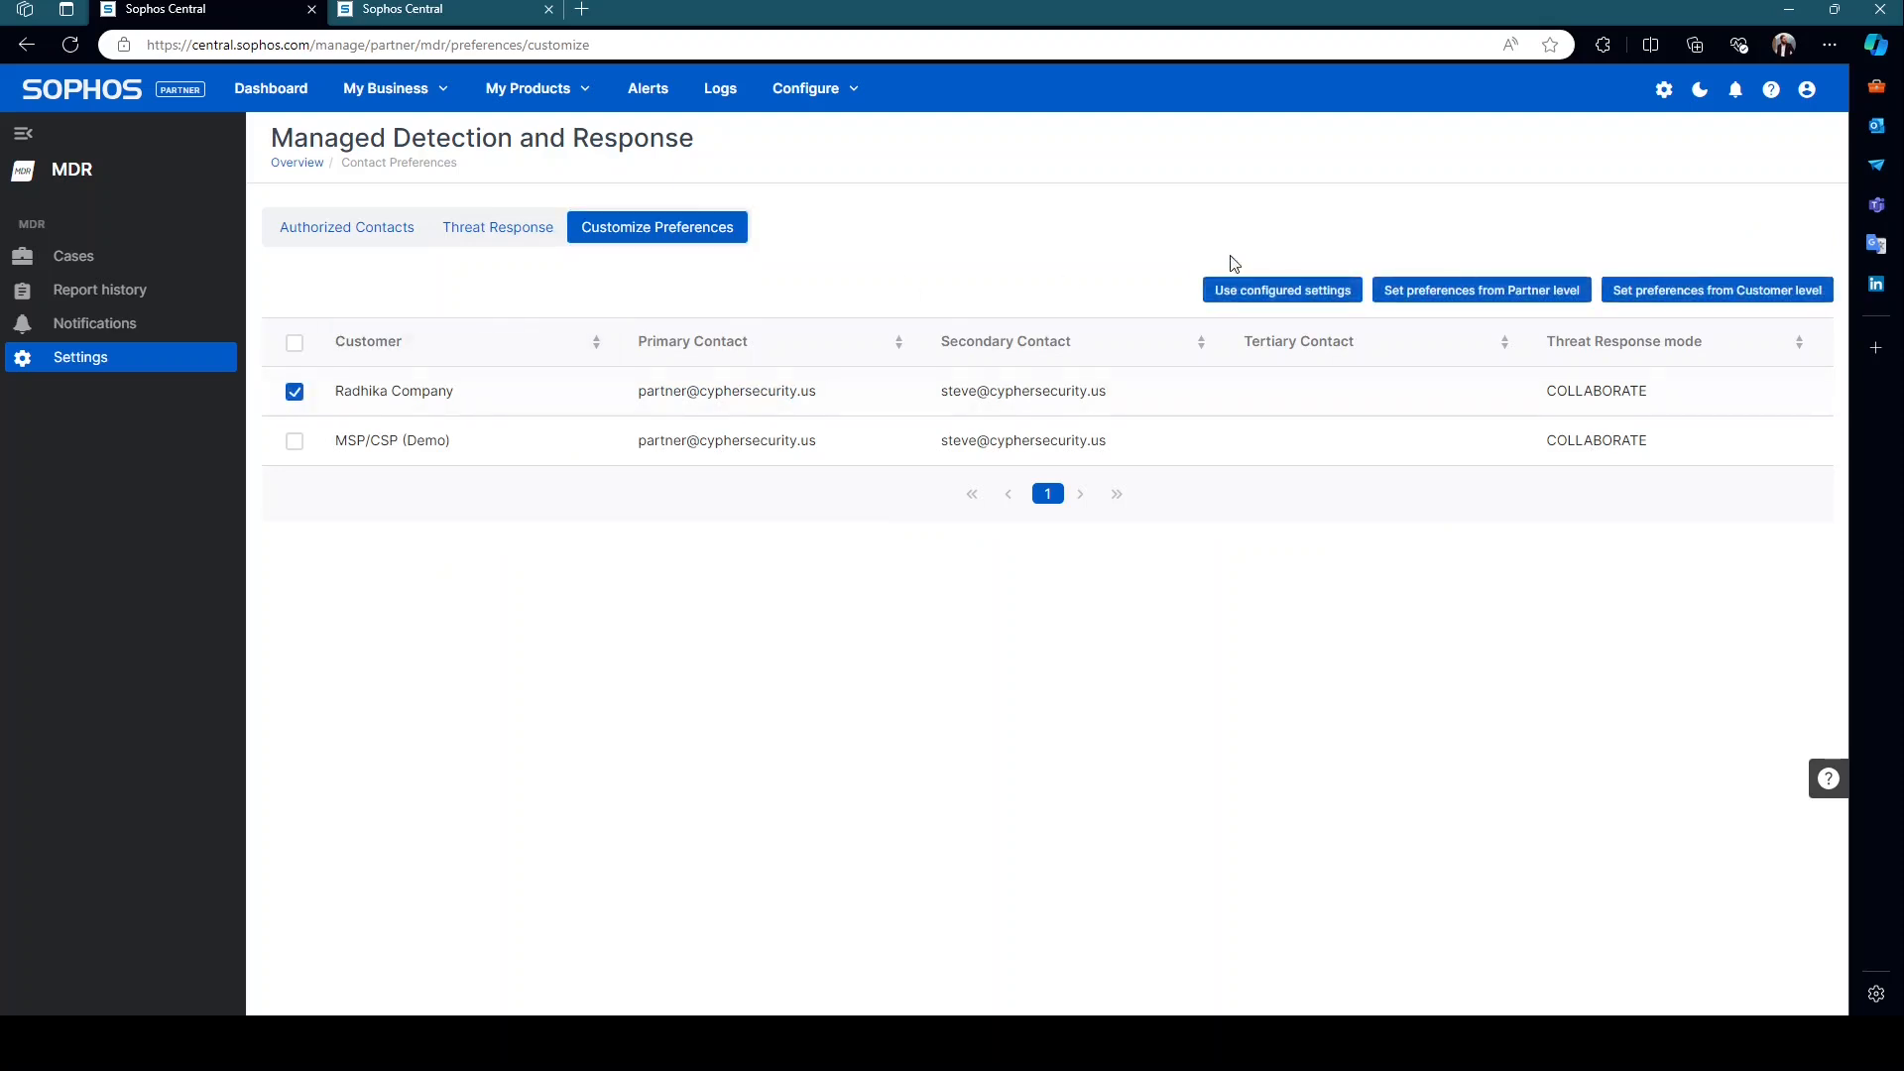